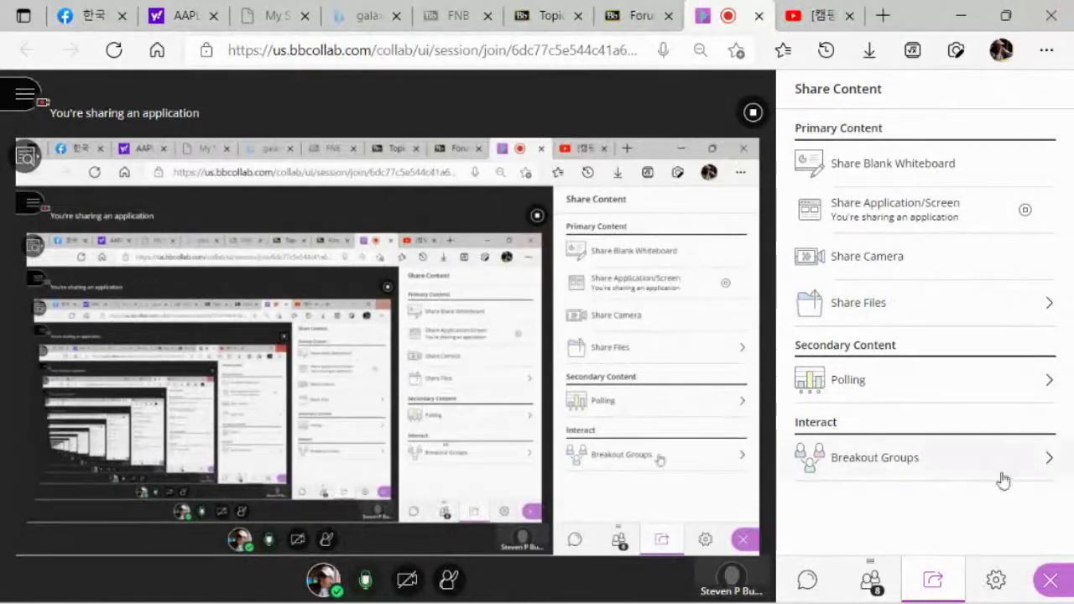
- Switch from the web conference session to the AAPL22w workbook in Excel
click(870, 578)
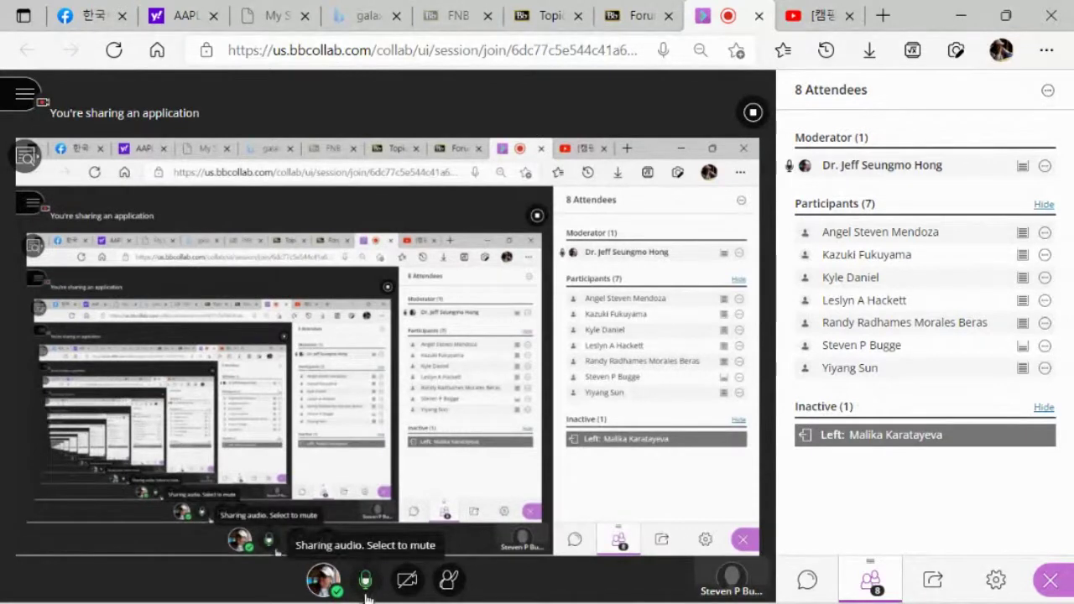
mouse_move(298, 591)
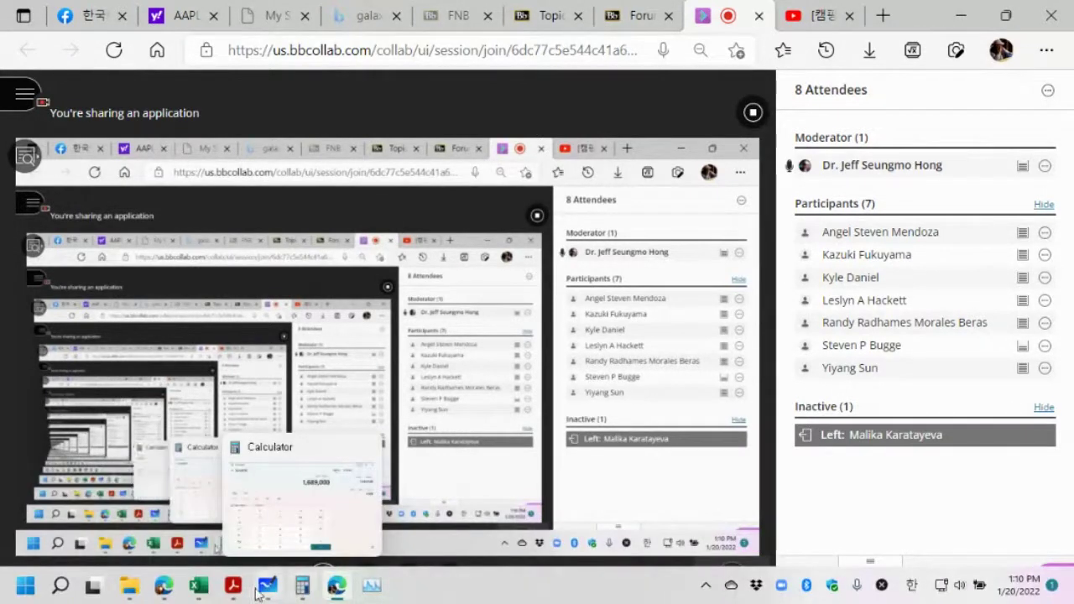
click(201, 582)
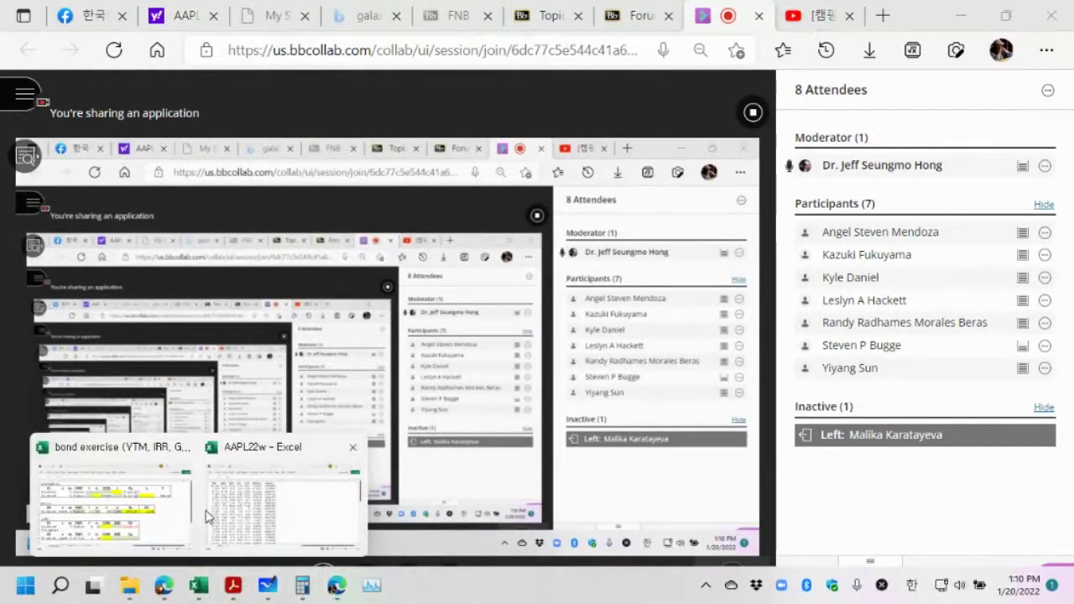
click(246, 513)
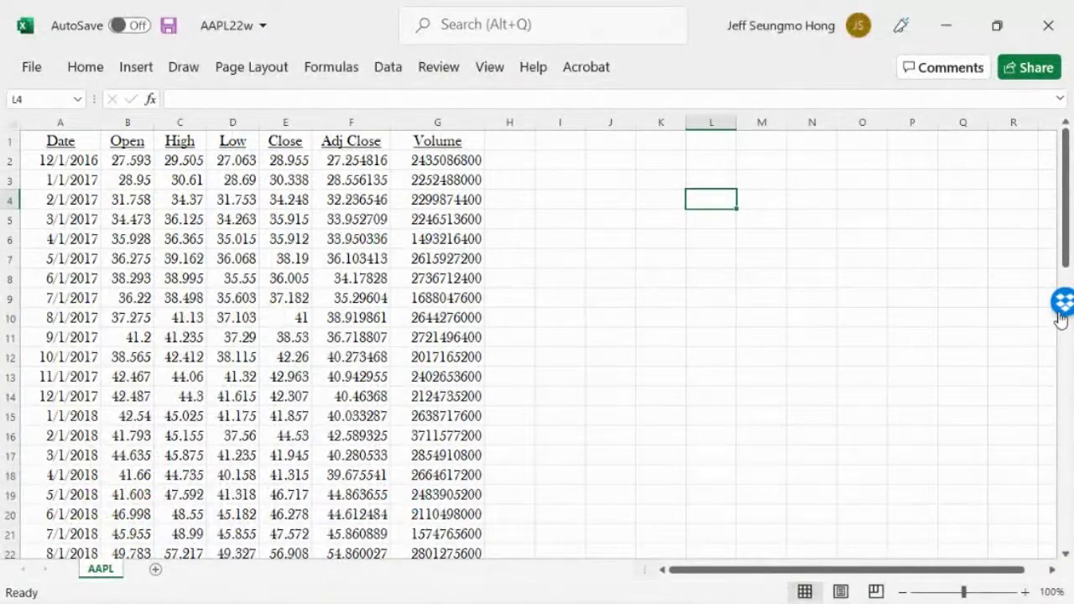
- Select the header row and examine its underline and center alignment formatting
click(12, 141)
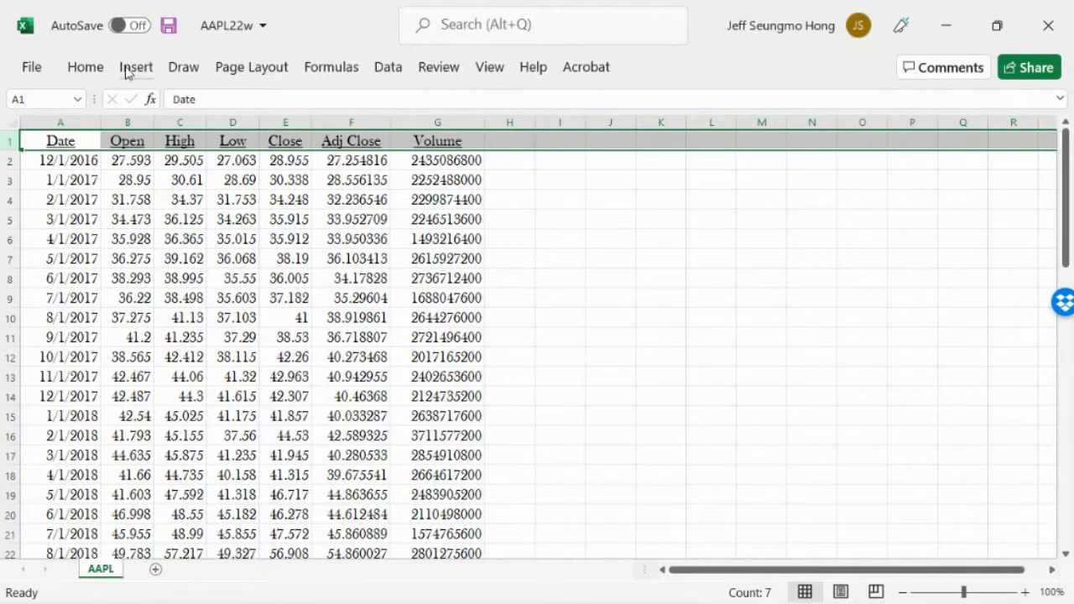
click(88, 69)
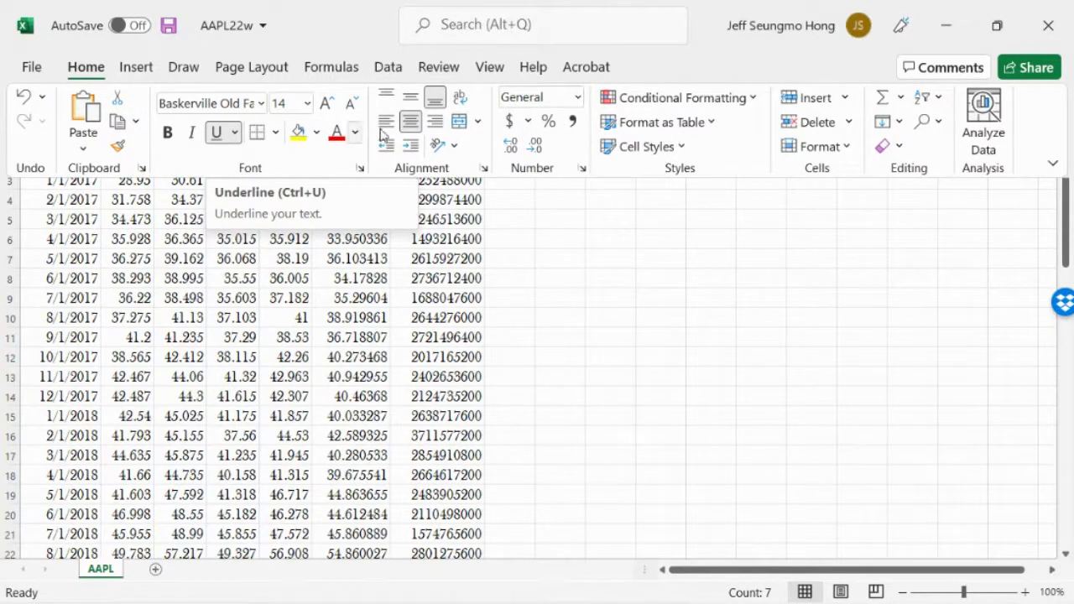
click(220, 136)
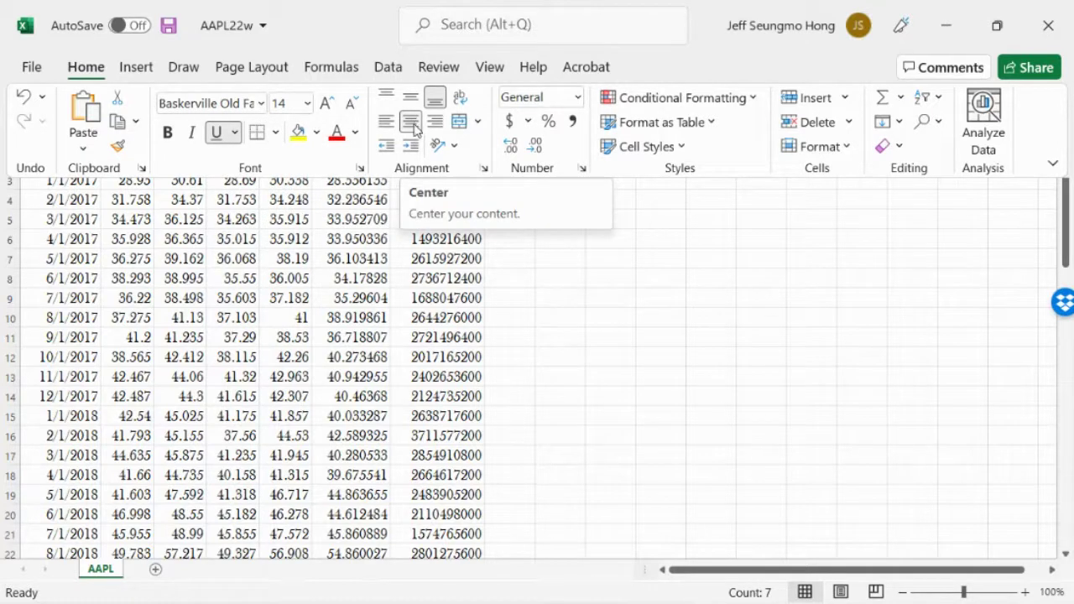
click(663, 310)
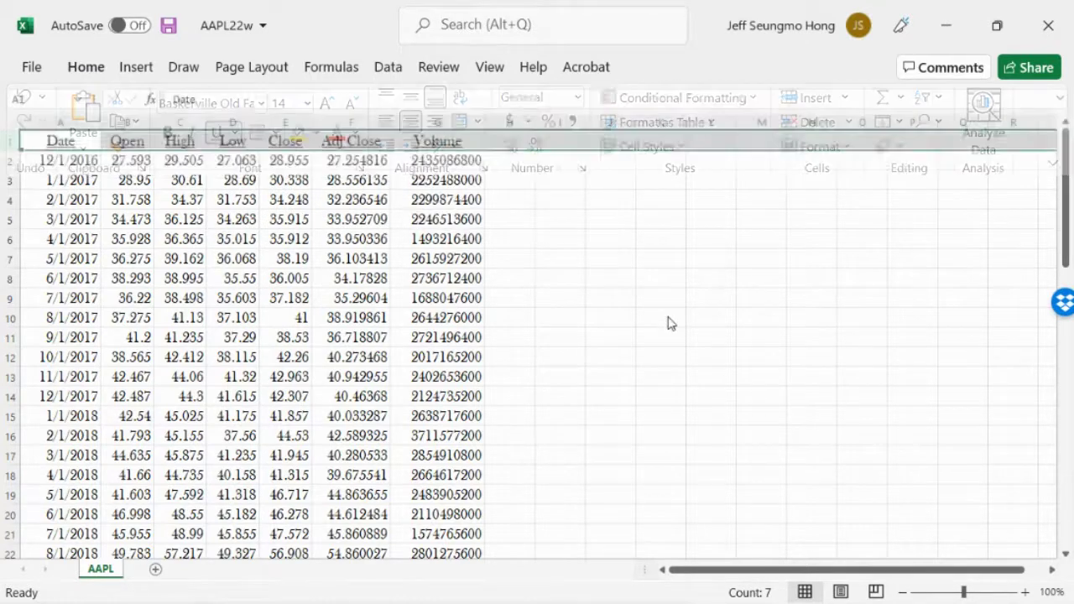
click(665, 317)
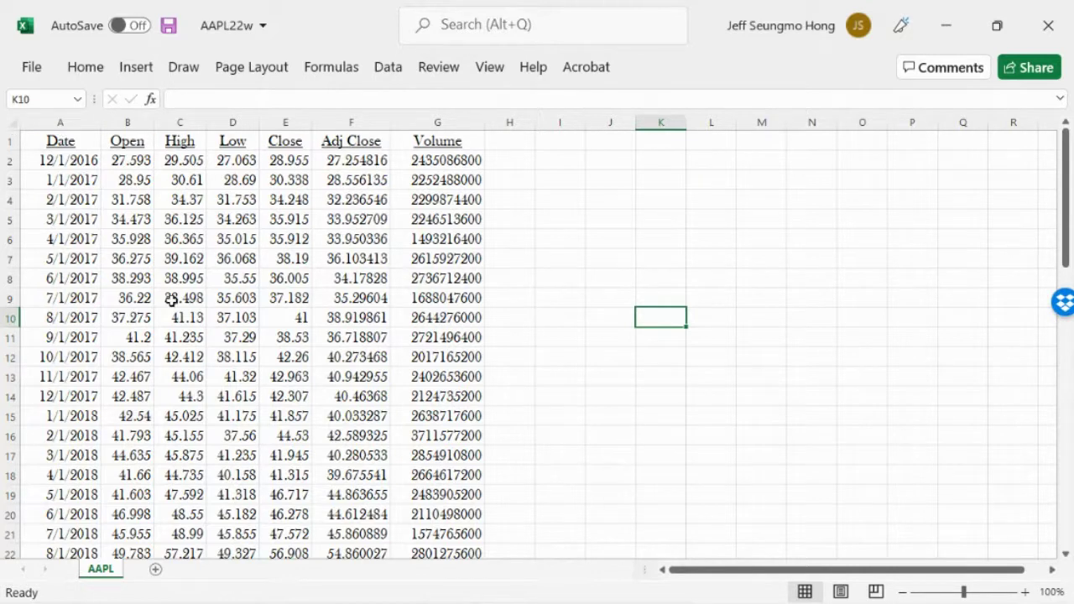
- Try converting the stock data in A1:G63 to a table with headers, and undo the conversion
mouse_move(570, 597)
click(456, 241)
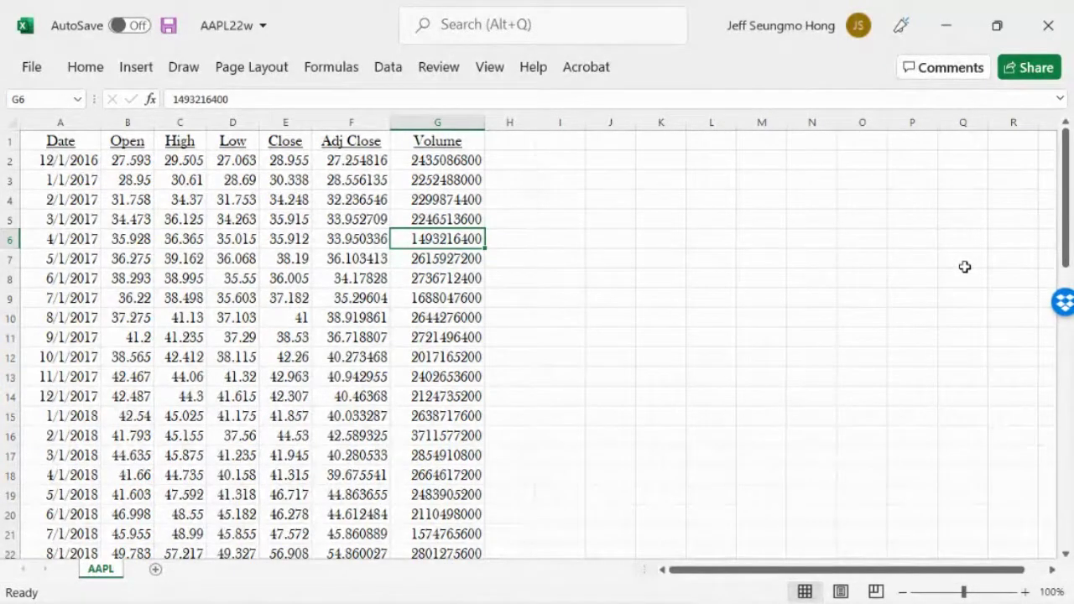
key(ctrl+t)
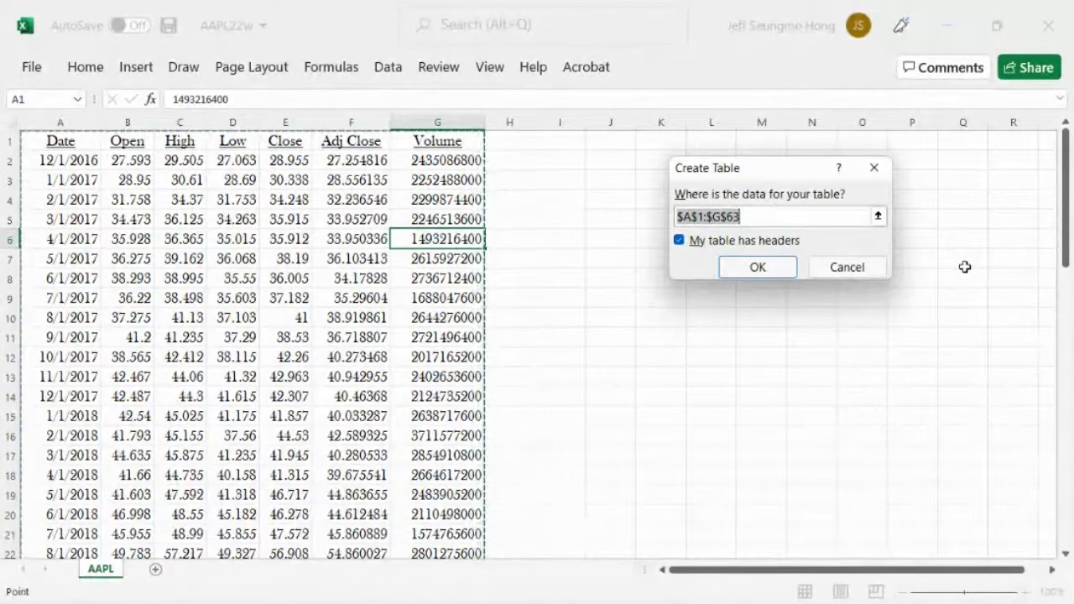
click(757, 267)
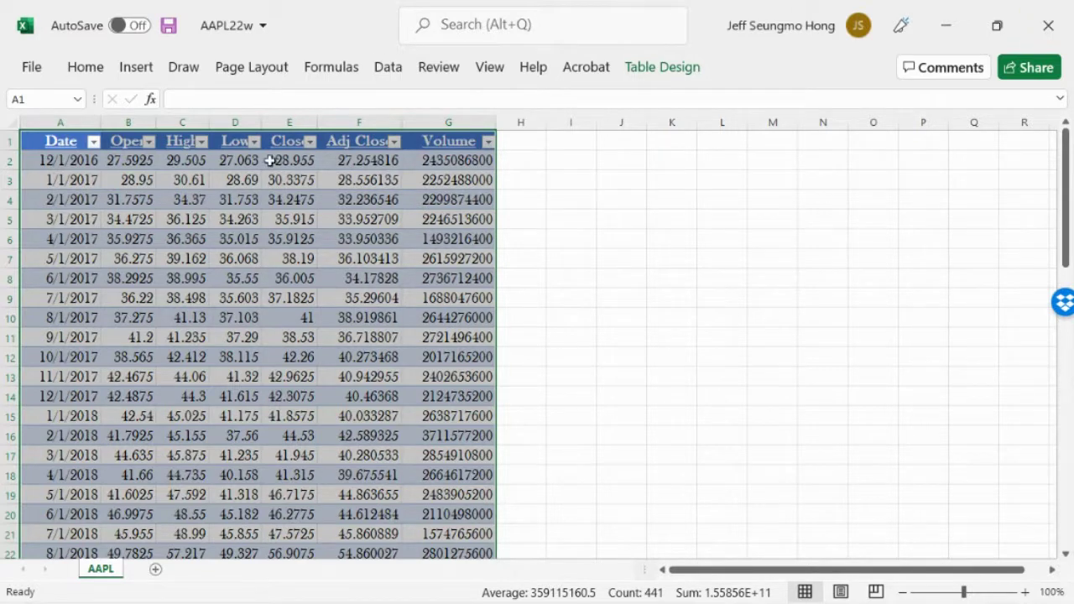
click(85, 69)
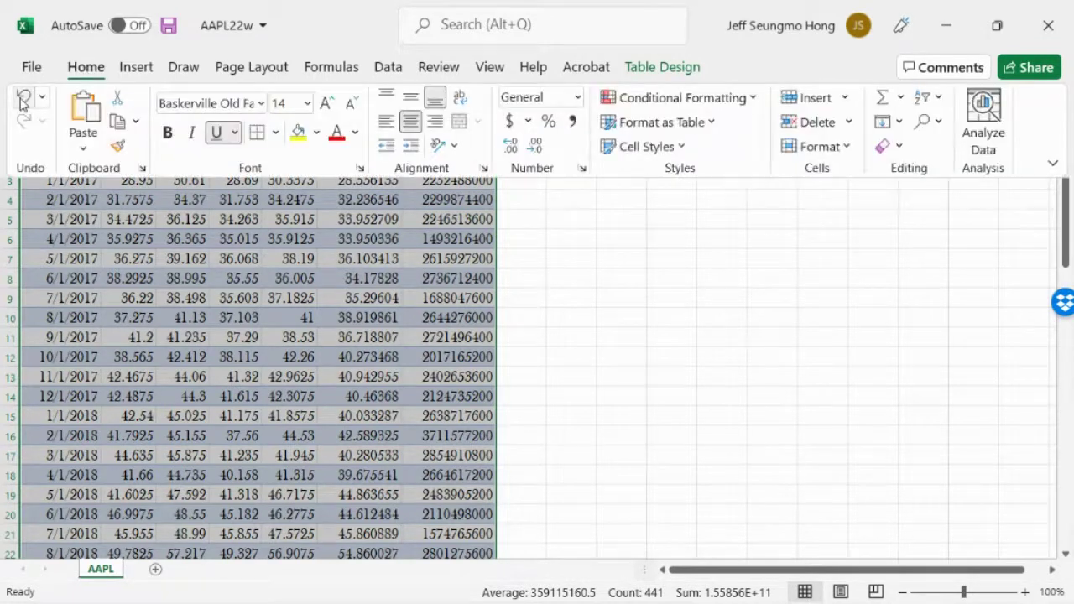
click(22, 99)
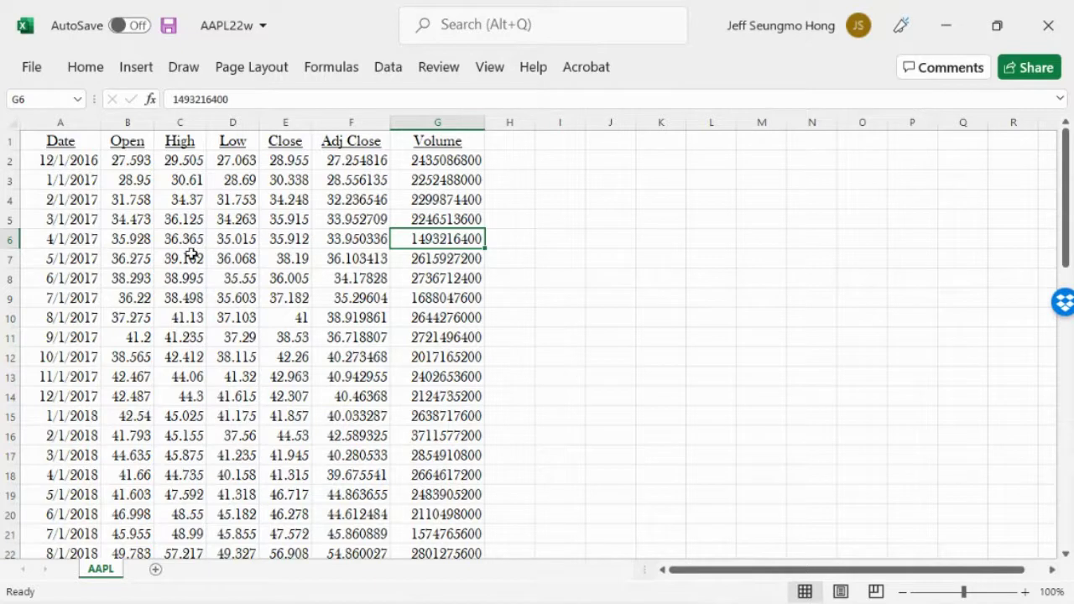
- Copy the entire contents of the AAPL sheet and paste them into a new worksheet at A1
click(5, 119)
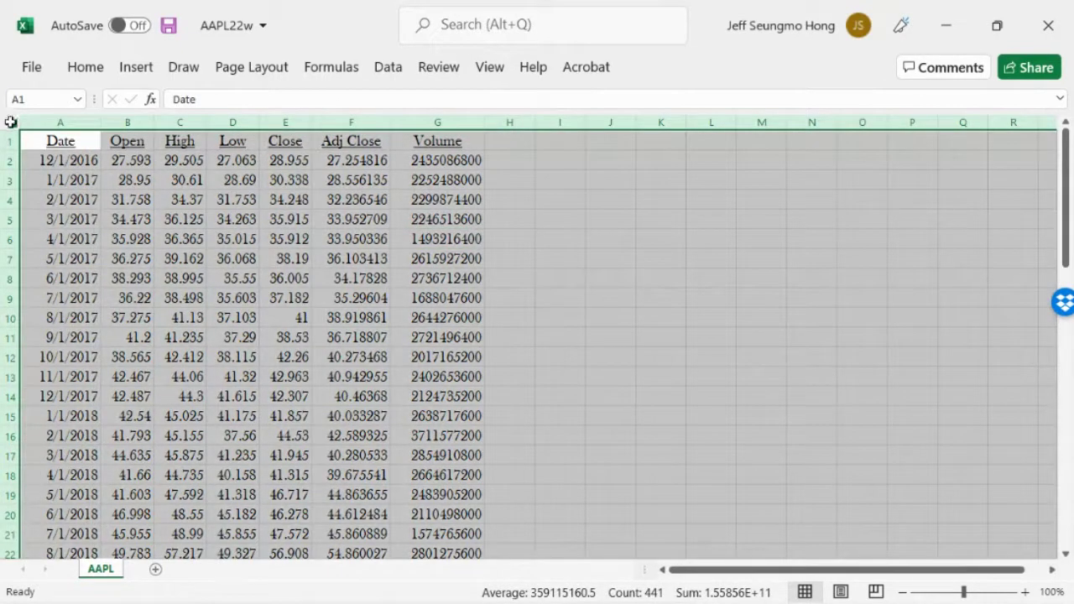
click(85, 67)
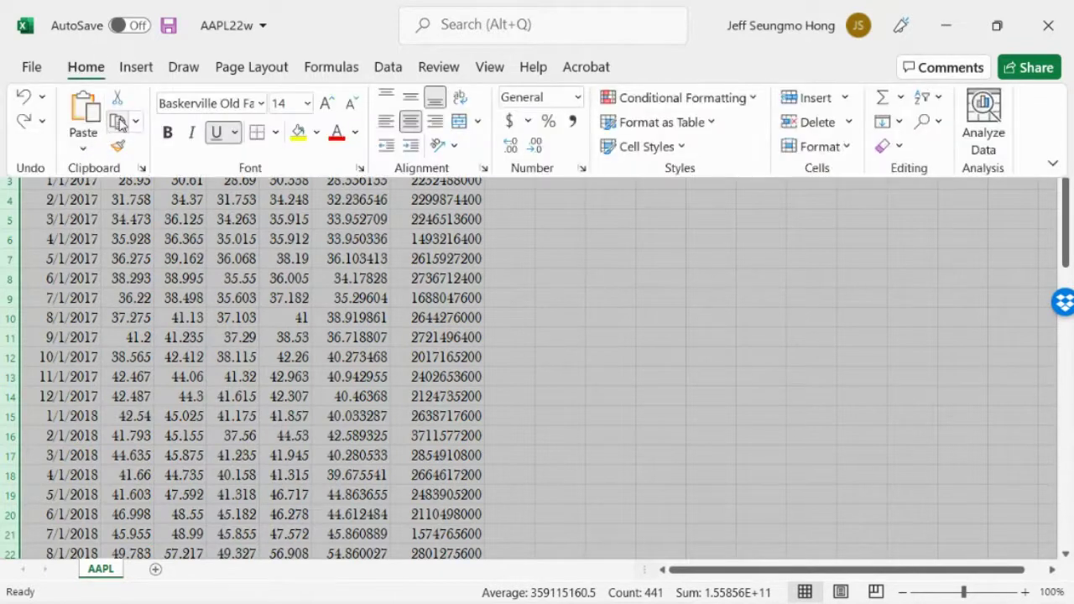
click(118, 121)
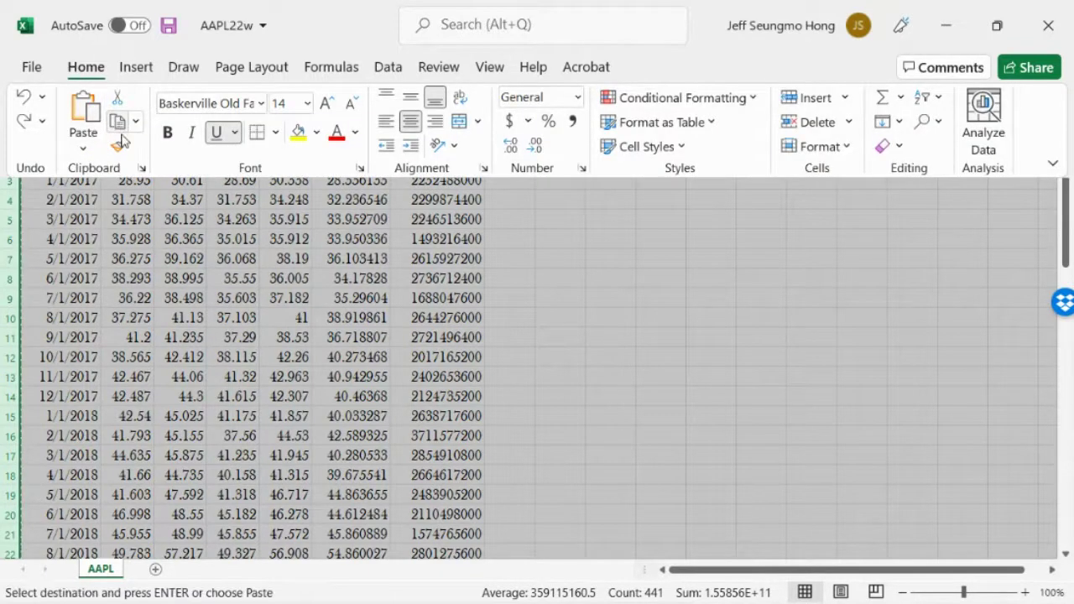
click(156, 570)
click(156, 570)
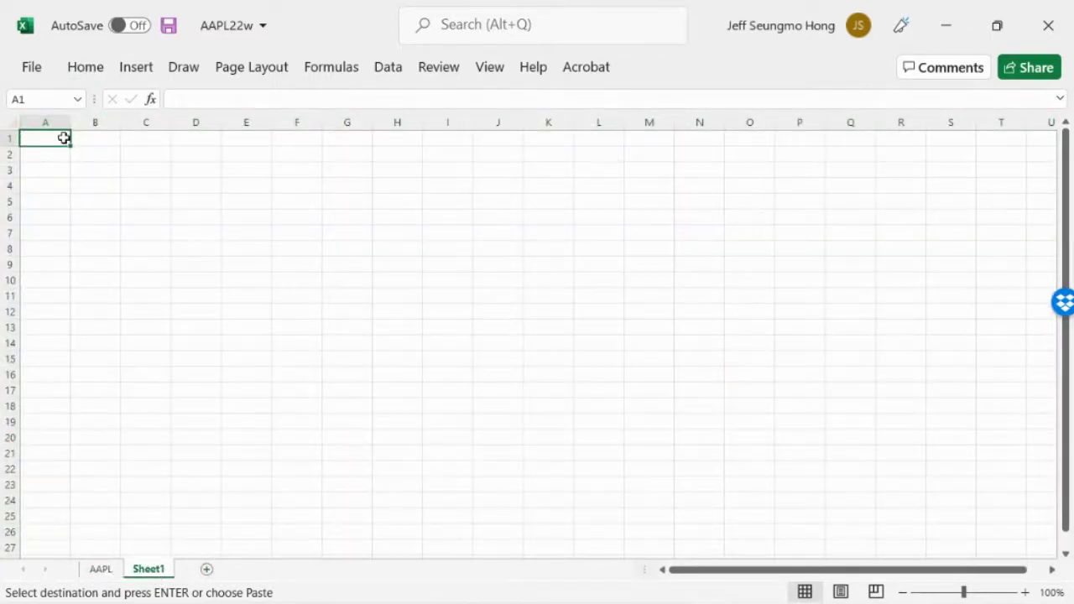
click(85, 67)
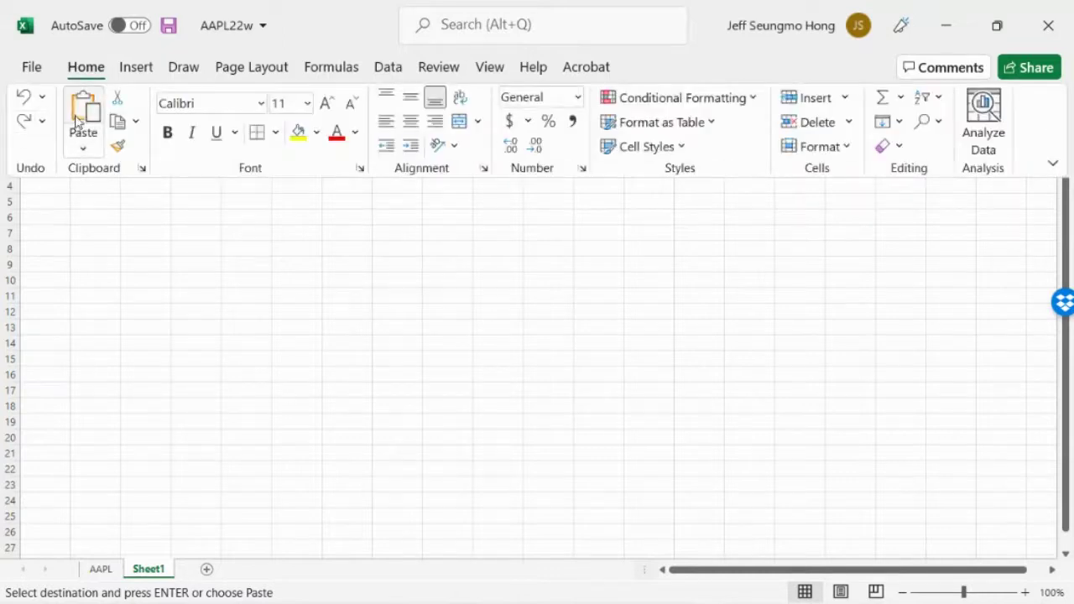
click(84, 113)
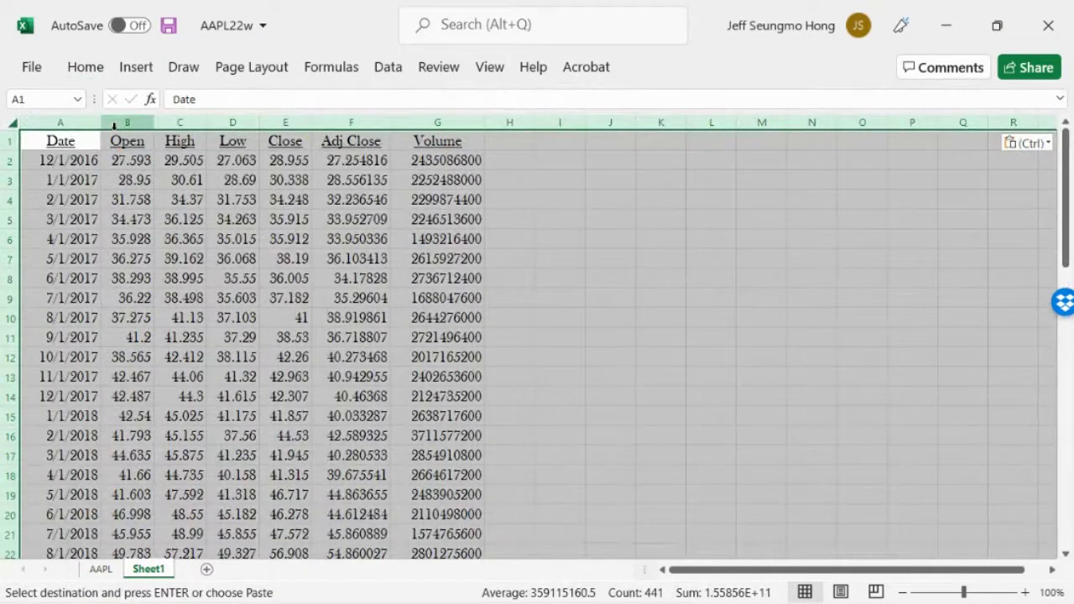
click(759, 284)
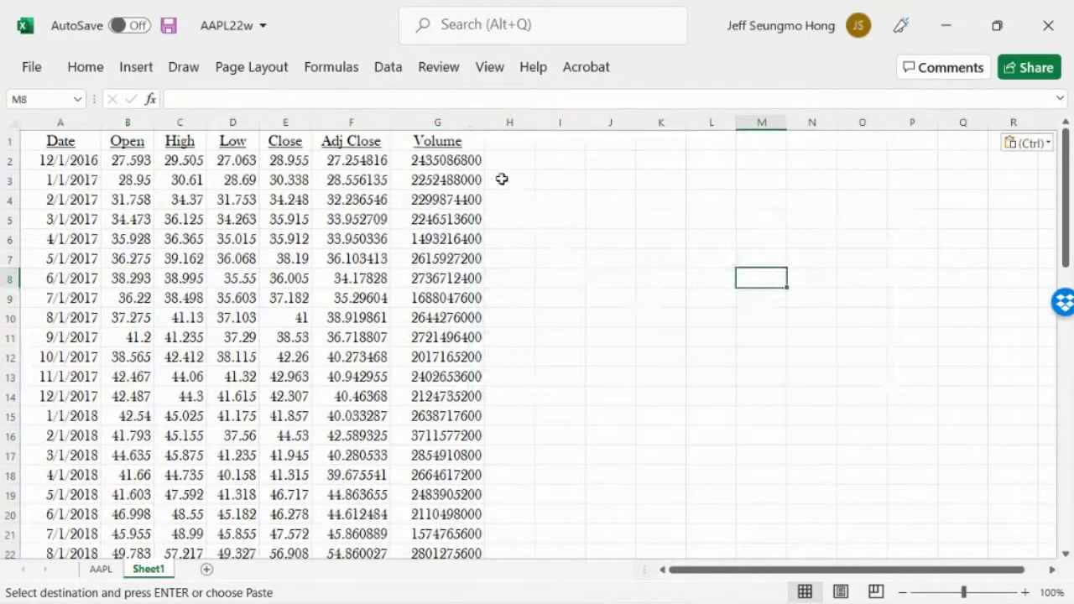
- Delete the Volume column from the copied data on Sheet1
click(436, 122)
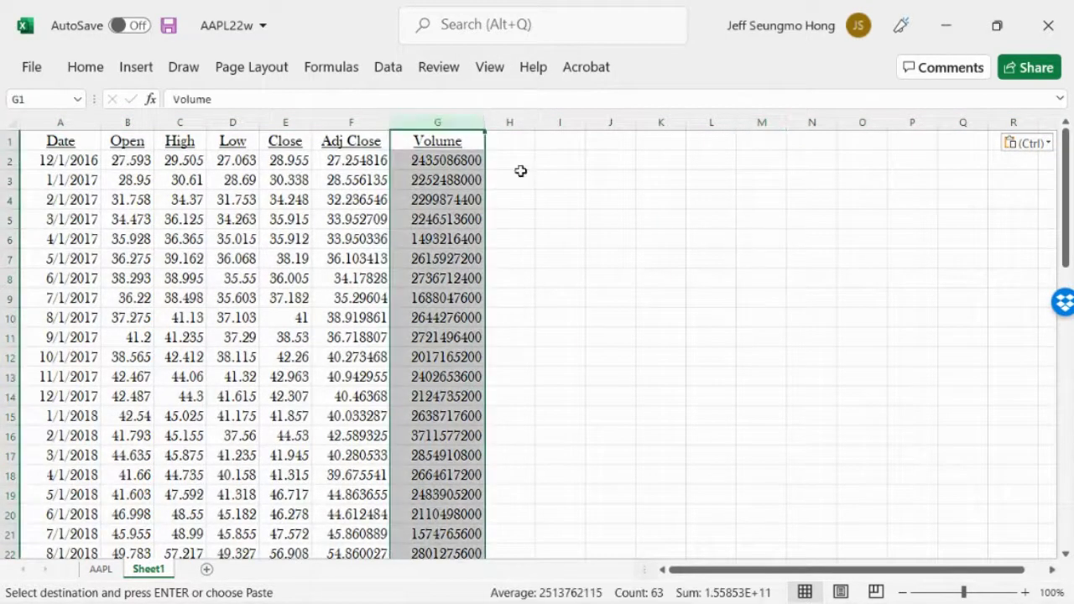
click(94, 68)
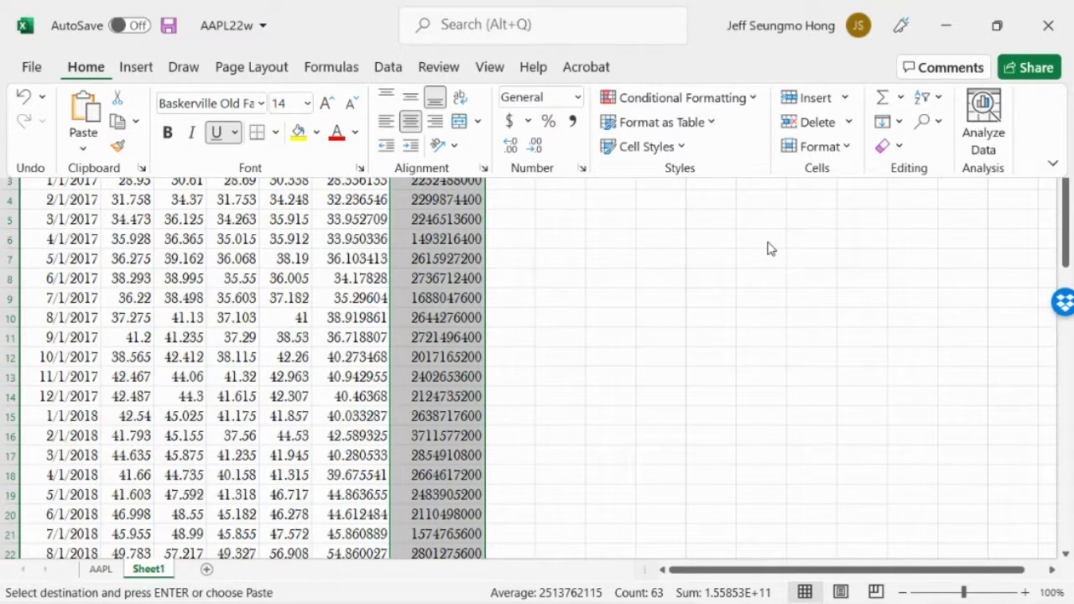
key(ctrl+F1)
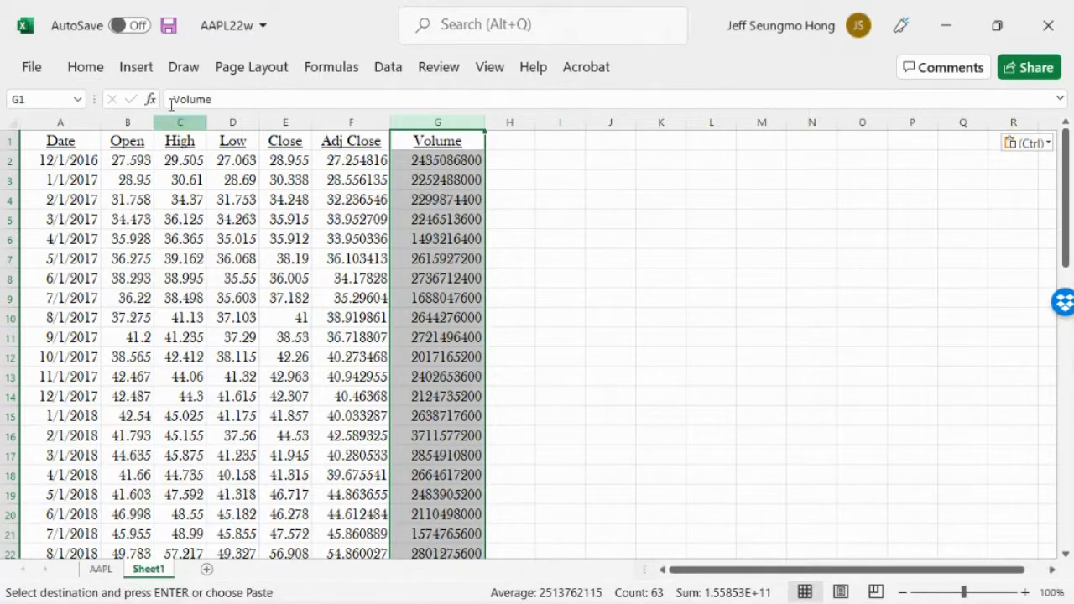
click(94, 72)
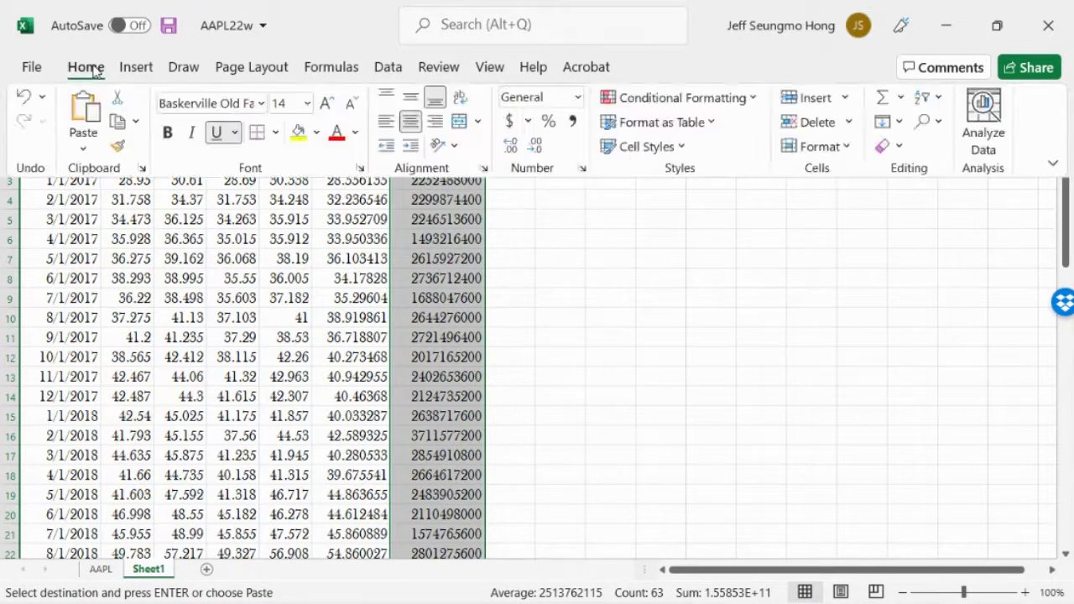
click(810, 123)
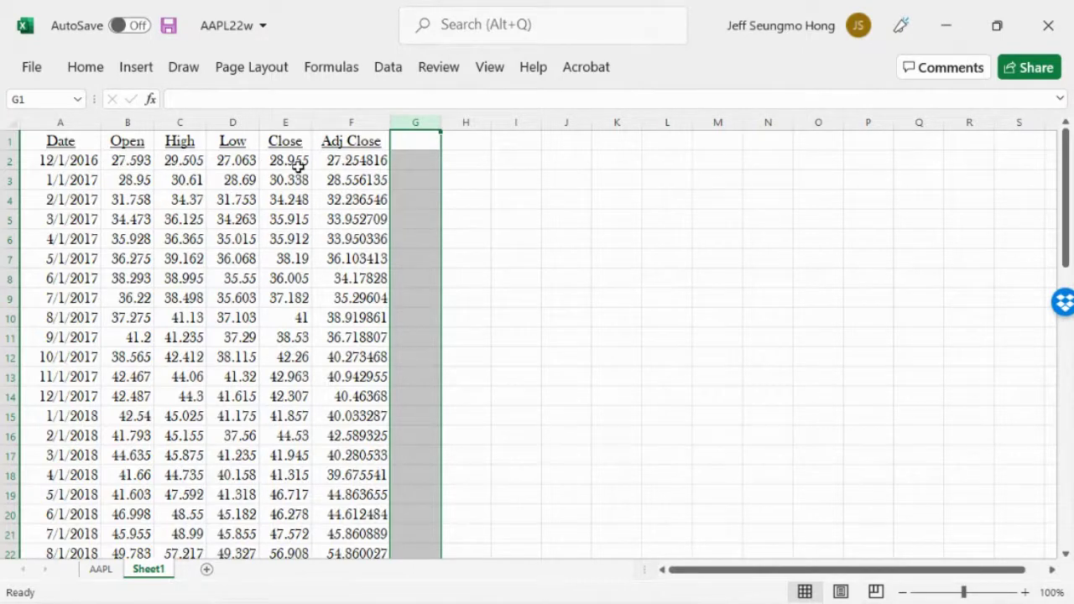
- Highlight the Adj Close column and the Open through Close columns to compare the price columns
click(353, 122)
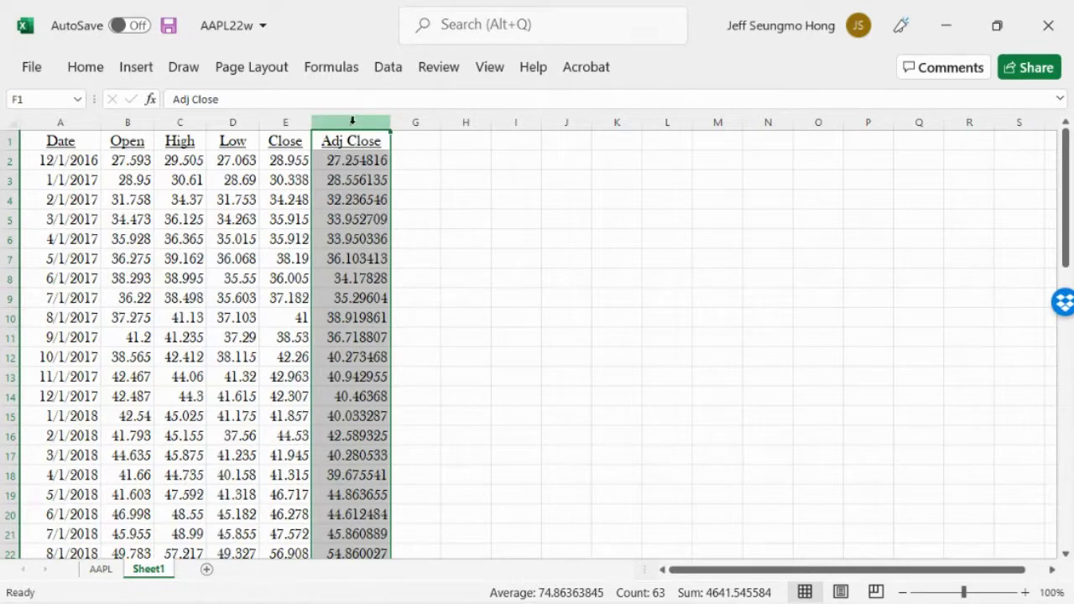
click(124, 121)
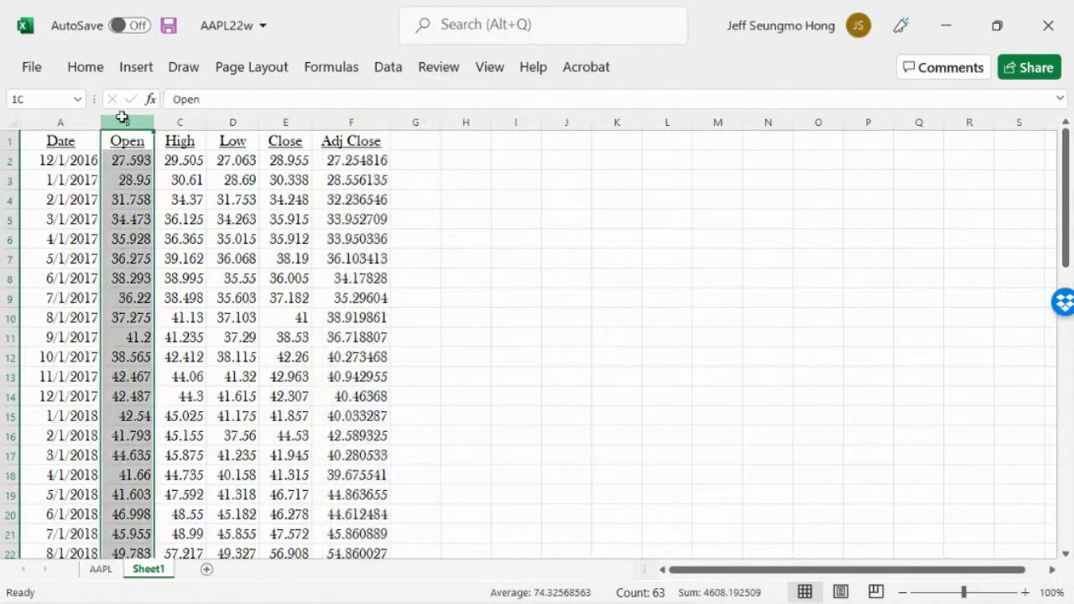
drag(122, 117, 282, 128)
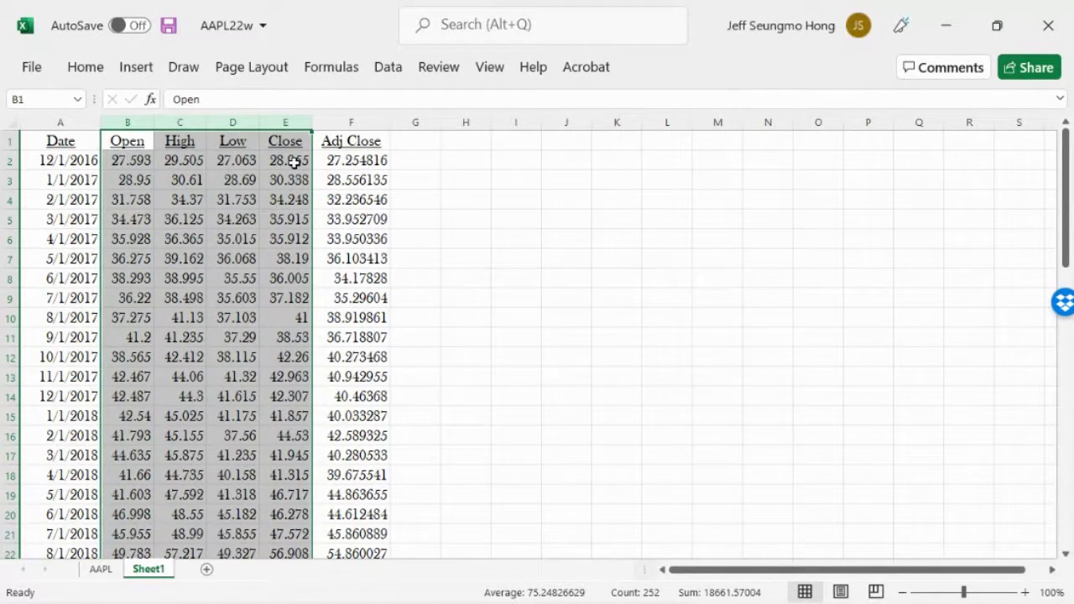
- Sort the stock data on Sheet1 by the Date column from newest to oldest
click(67, 165)
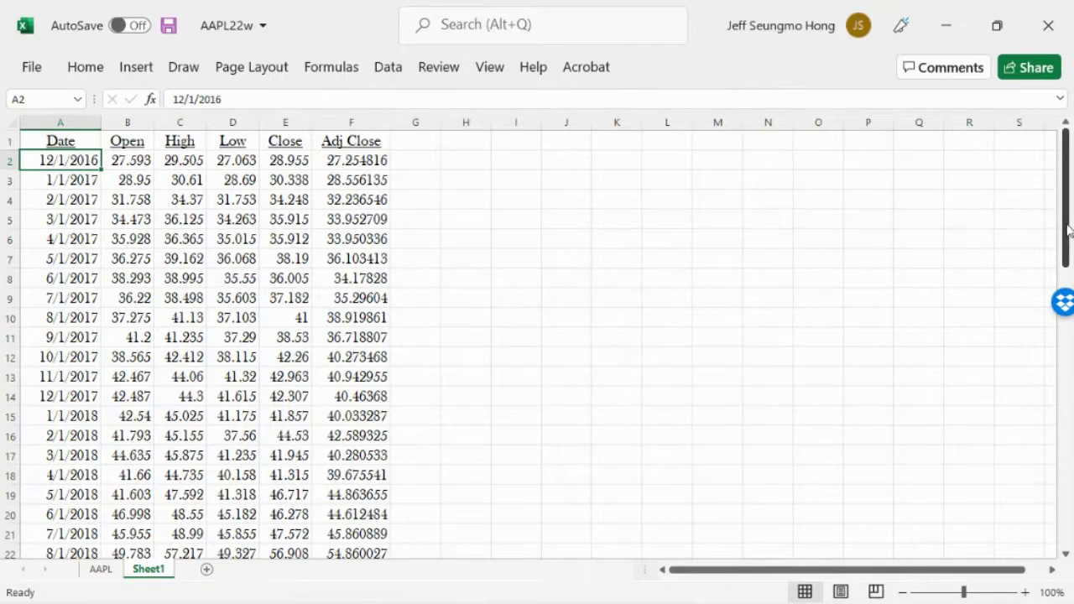
drag(1065, 228, 1069, 525)
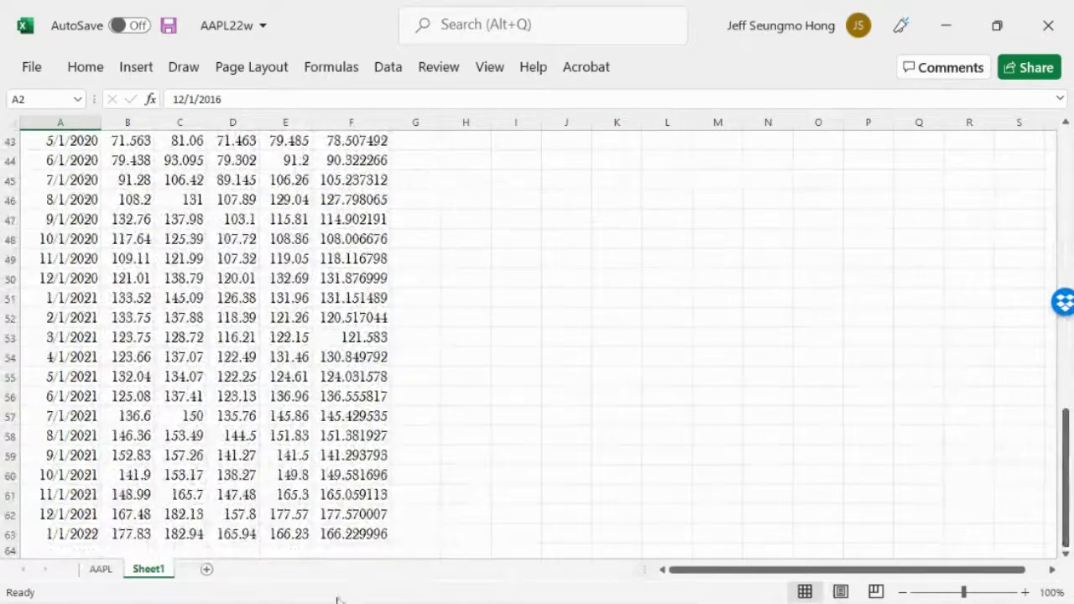
click(1062, 137)
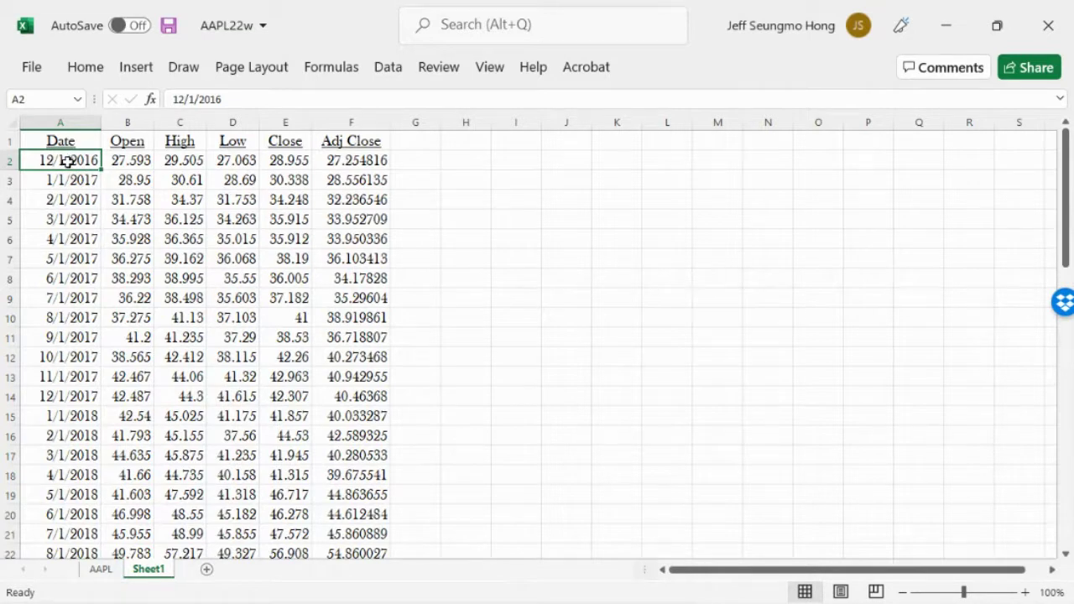
click(107, 73)
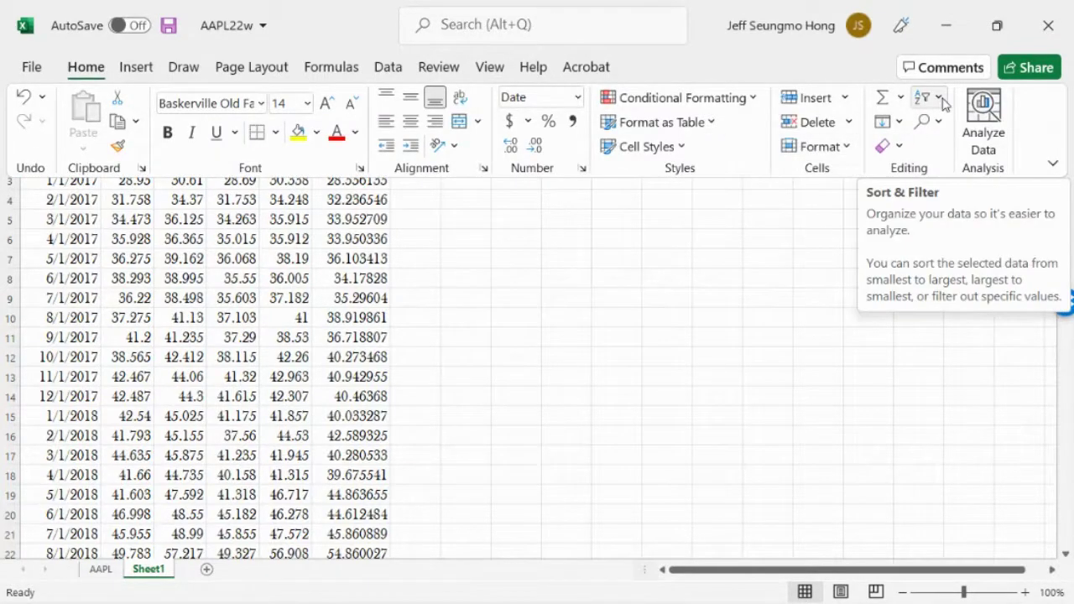
click(937, 99)
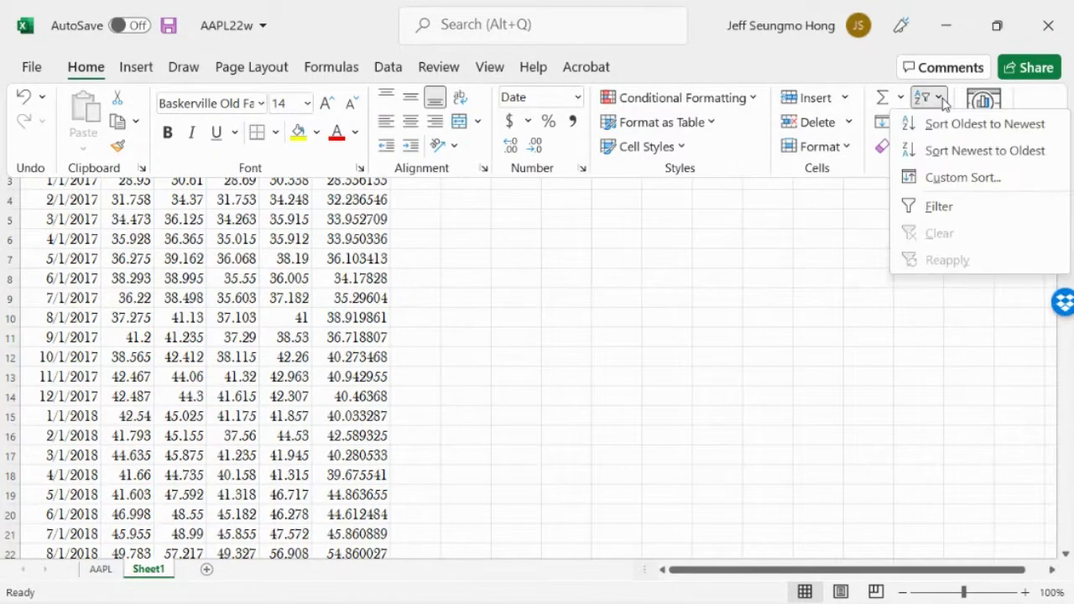
click(964, 152)
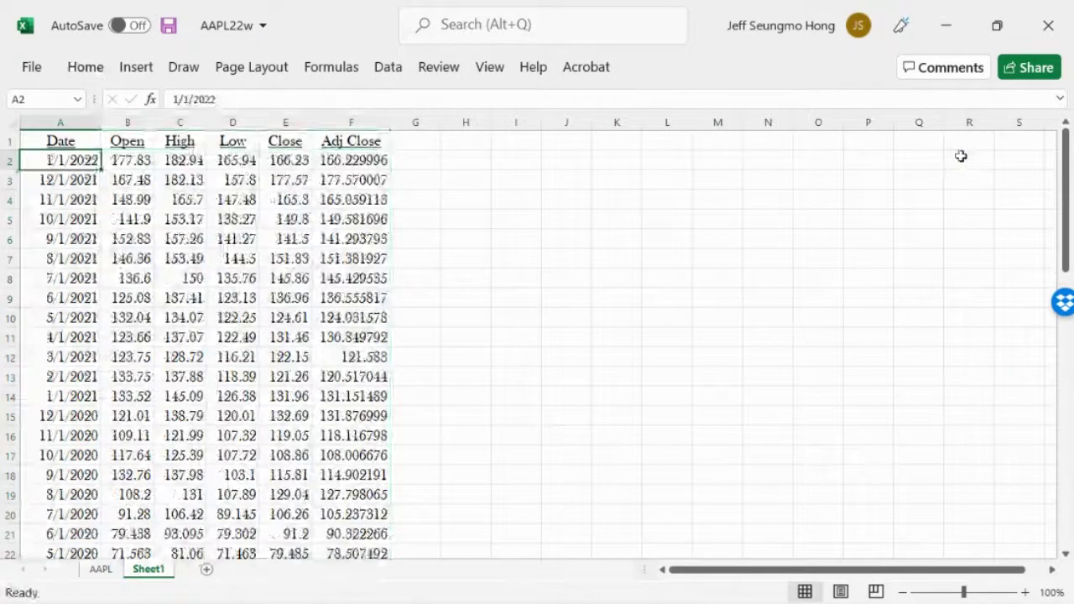
- Delete the Open, High, Low and Close columns from Sheet1, keeping only Date and Adj Close
click(628, 276)
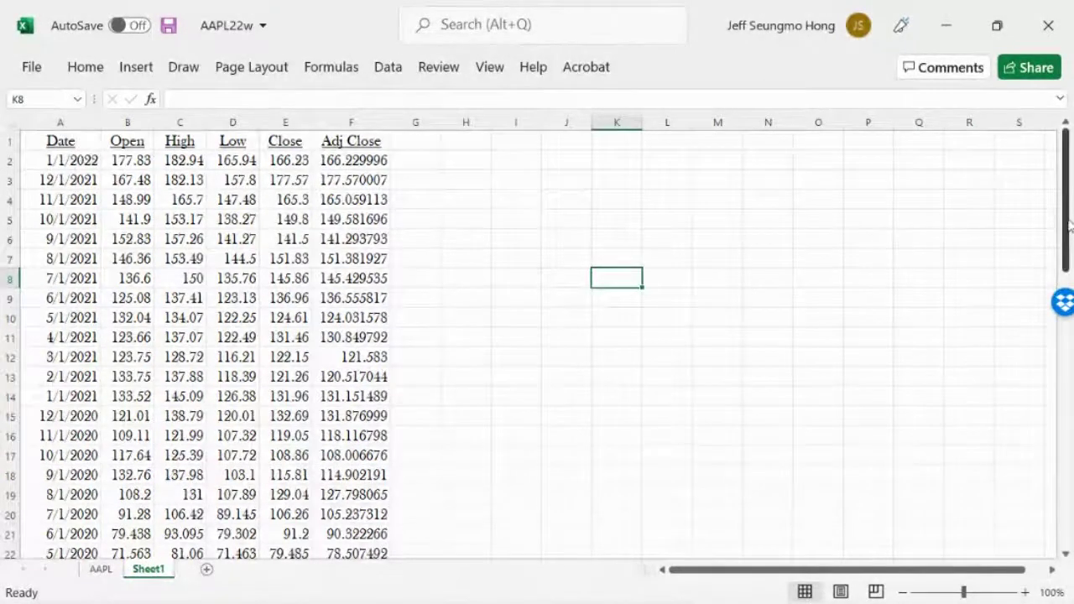
drag(1067, 225, 1067, 495)
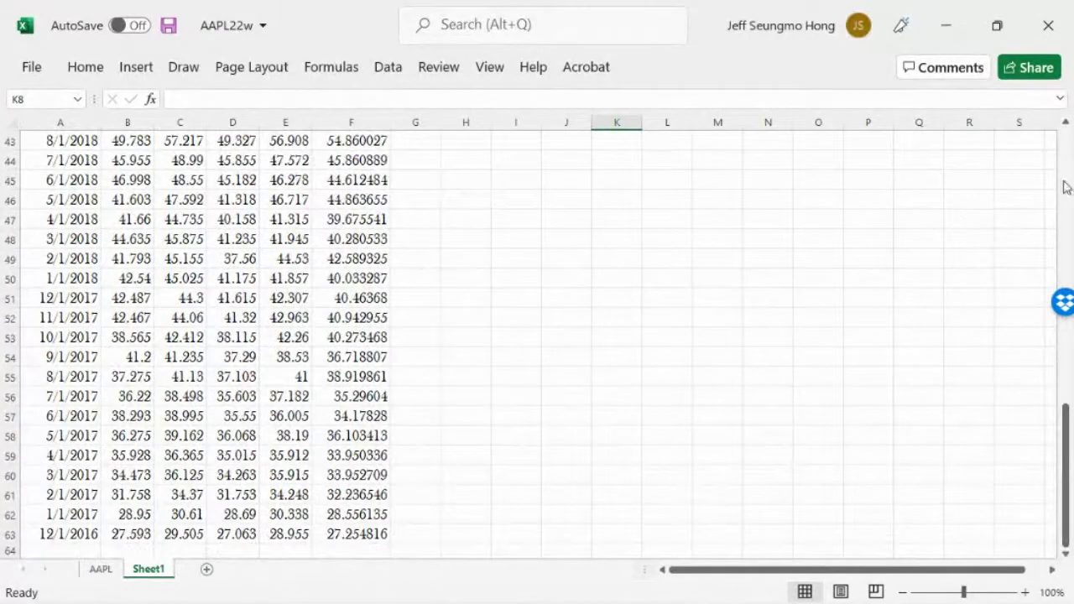
click(1069, 150)
click(1070, 149)
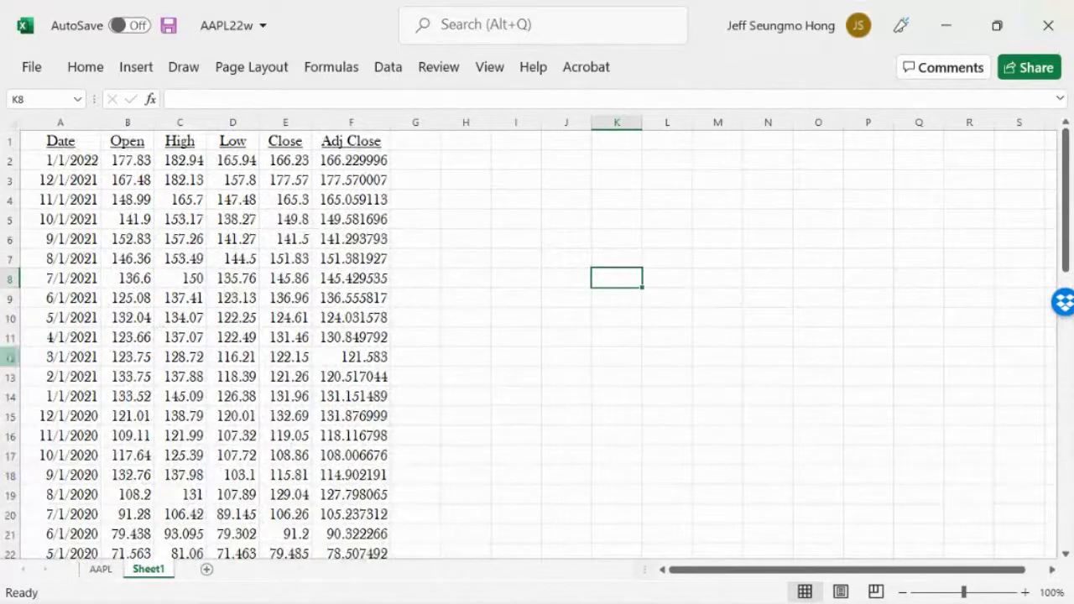
click(114, 123)
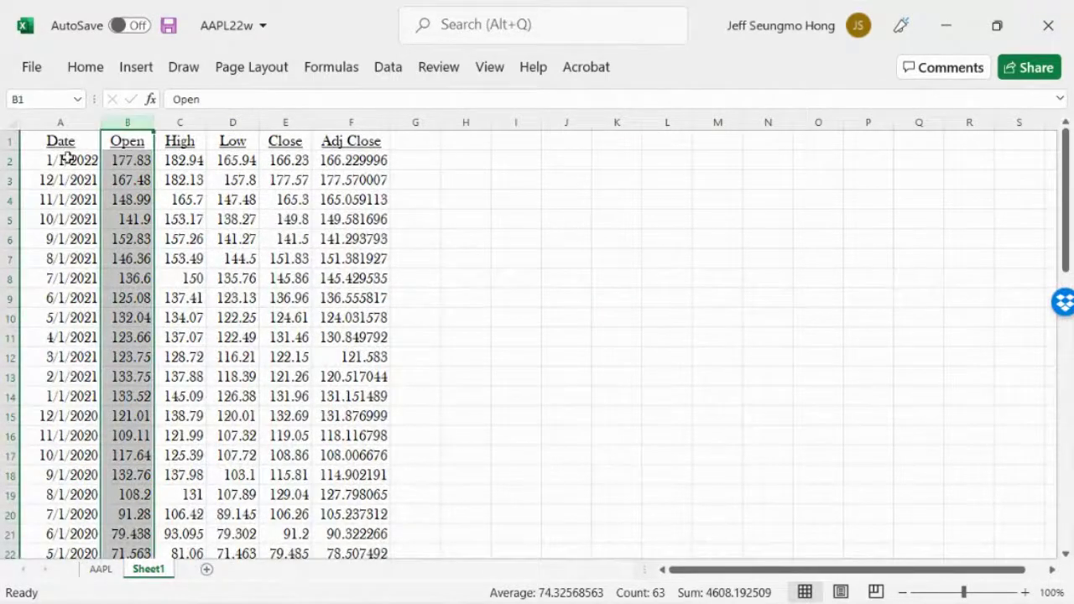
click(128, 117)
drag(128, 118, 285, 122)
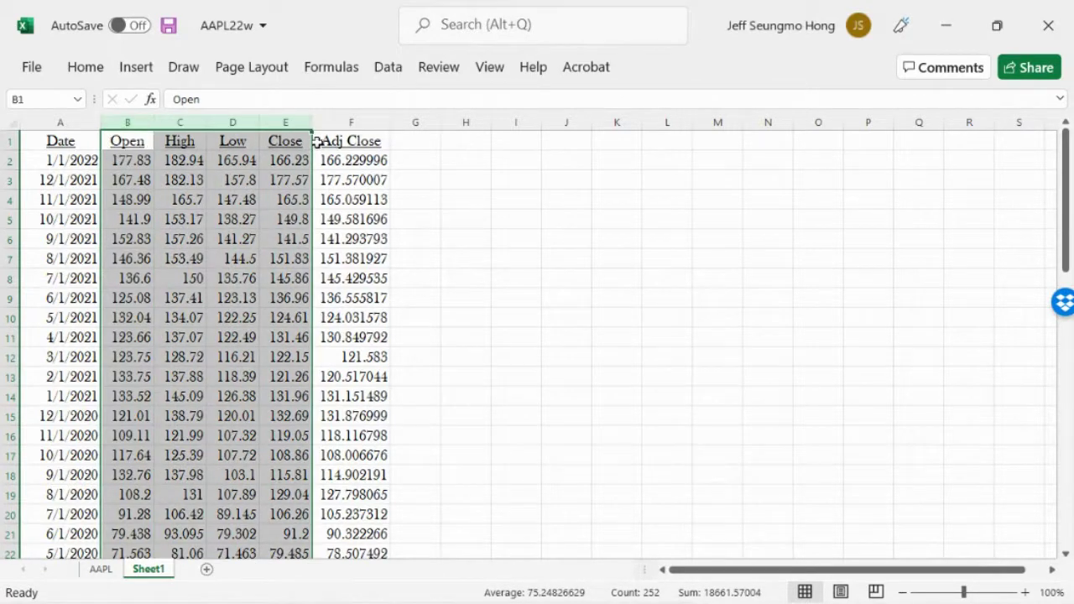
click(81, 68)
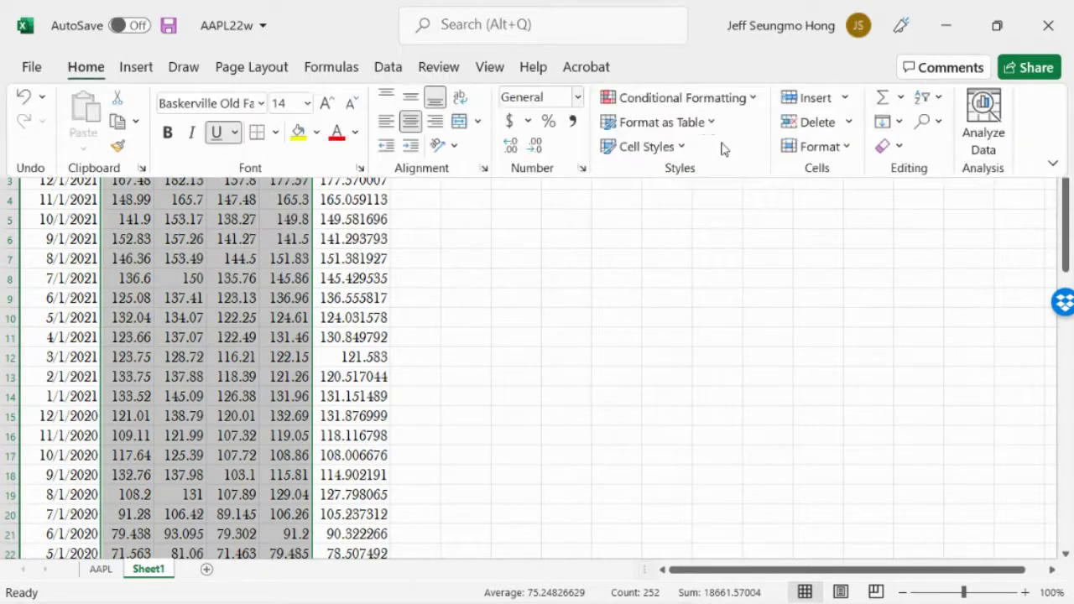
click(814, 121)
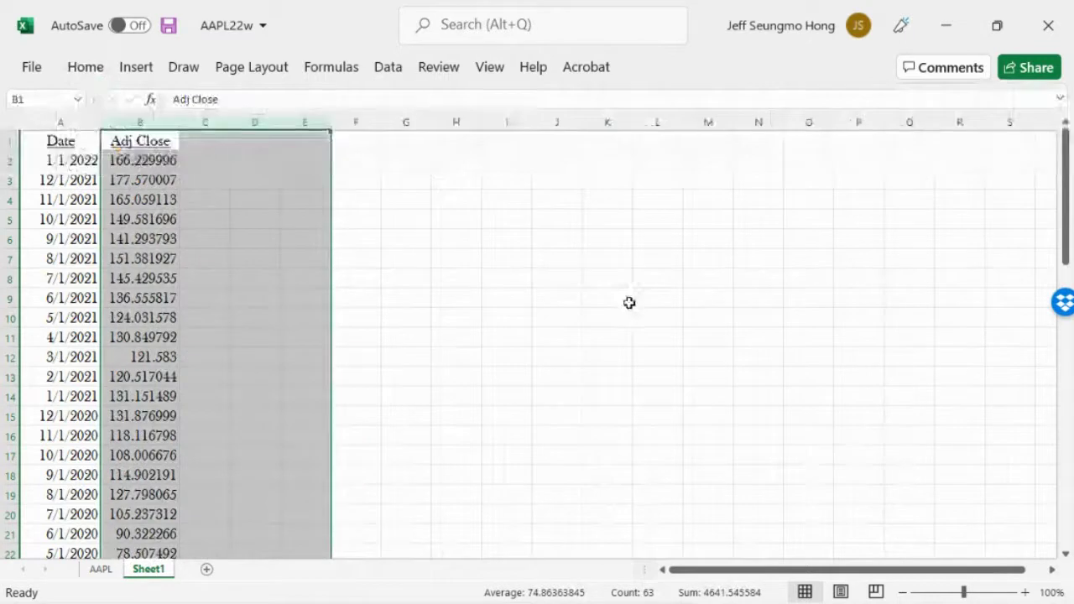
click(442, 295)
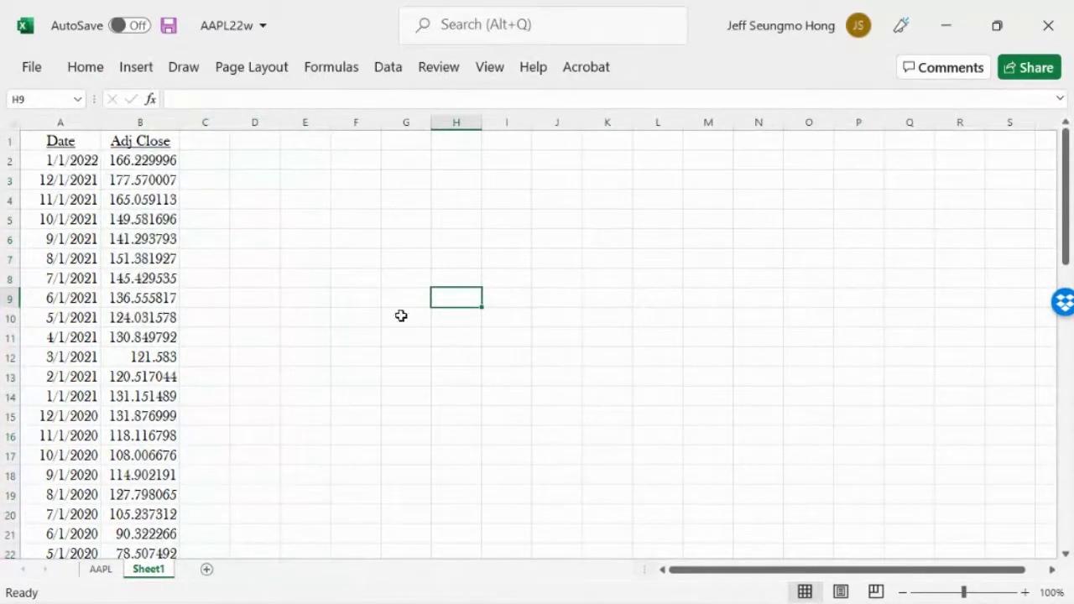
- Rename the Sheet1 worksheet as "mean & stdev", leaving the original AAPL sheet as it is
click(102, 571)
click(654, 340)
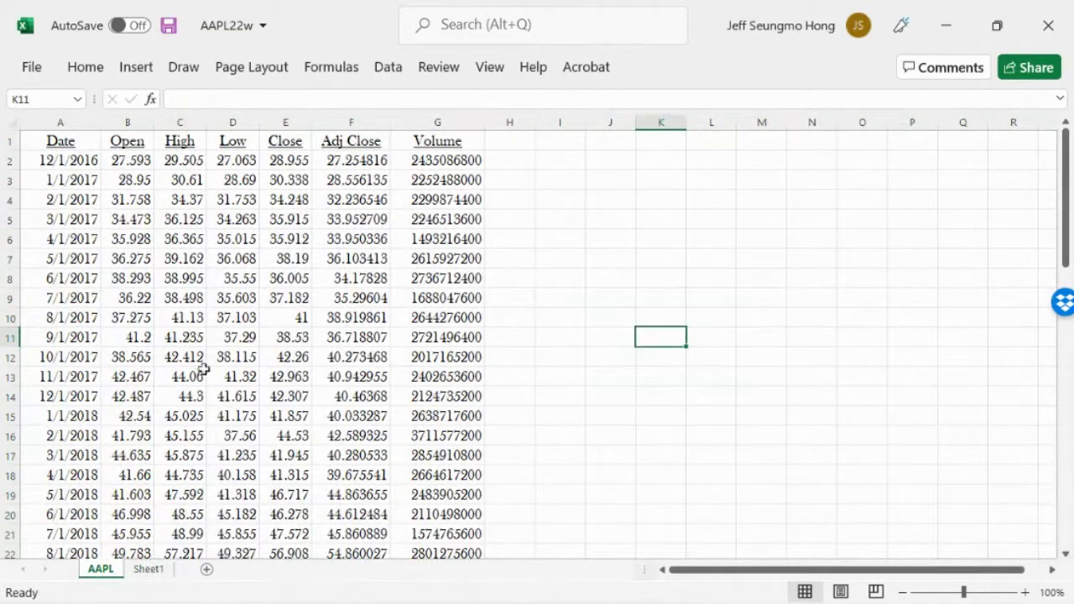
click(148, 571)
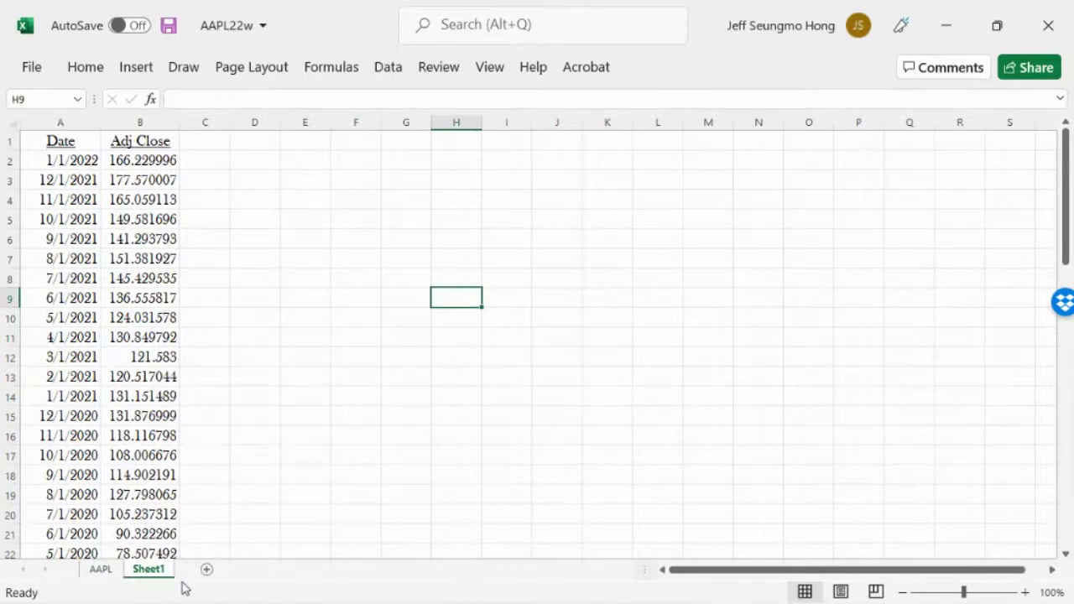
right_click(156, 571)
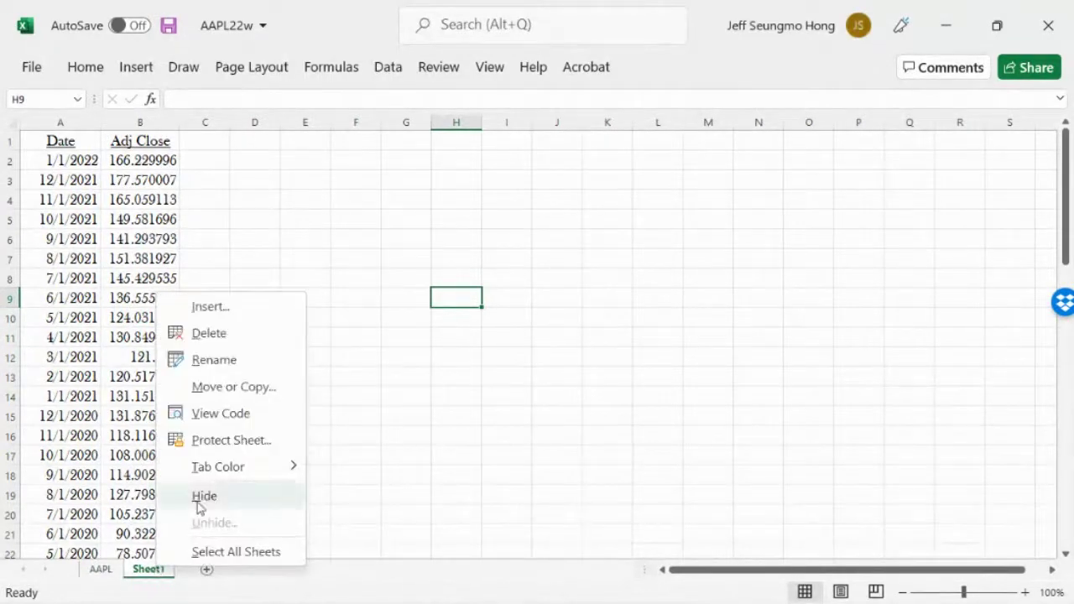
click(241, 360)
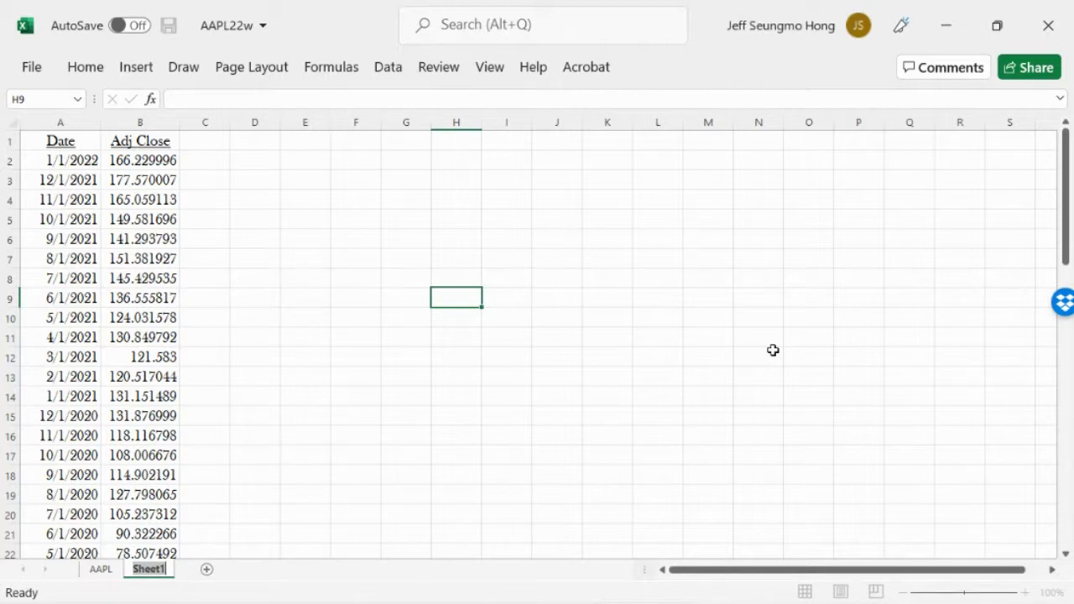
text(mean)
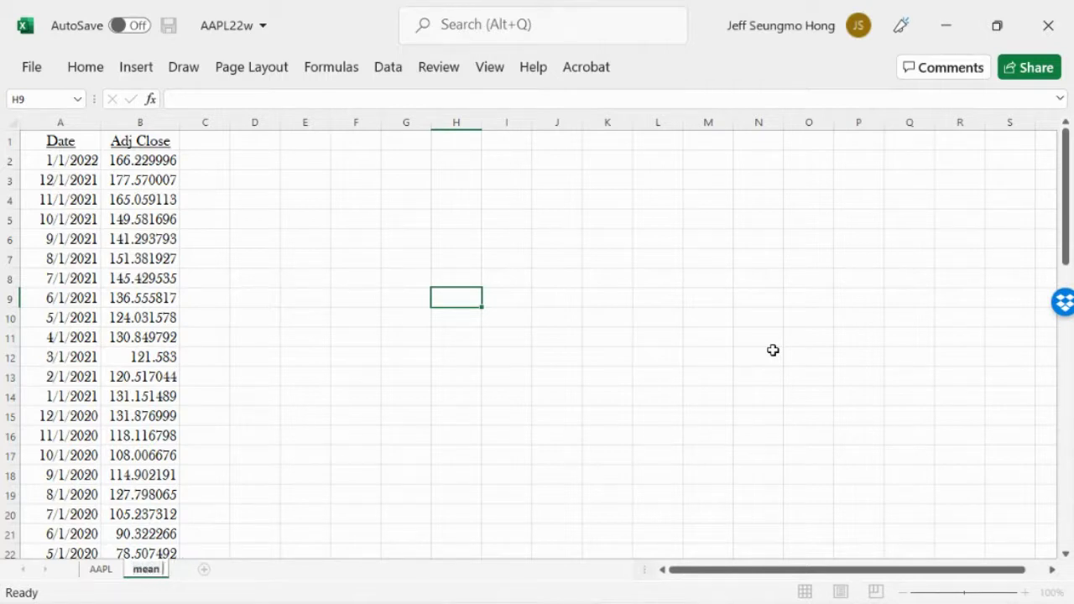
text( & stdev)
click(730, 353)
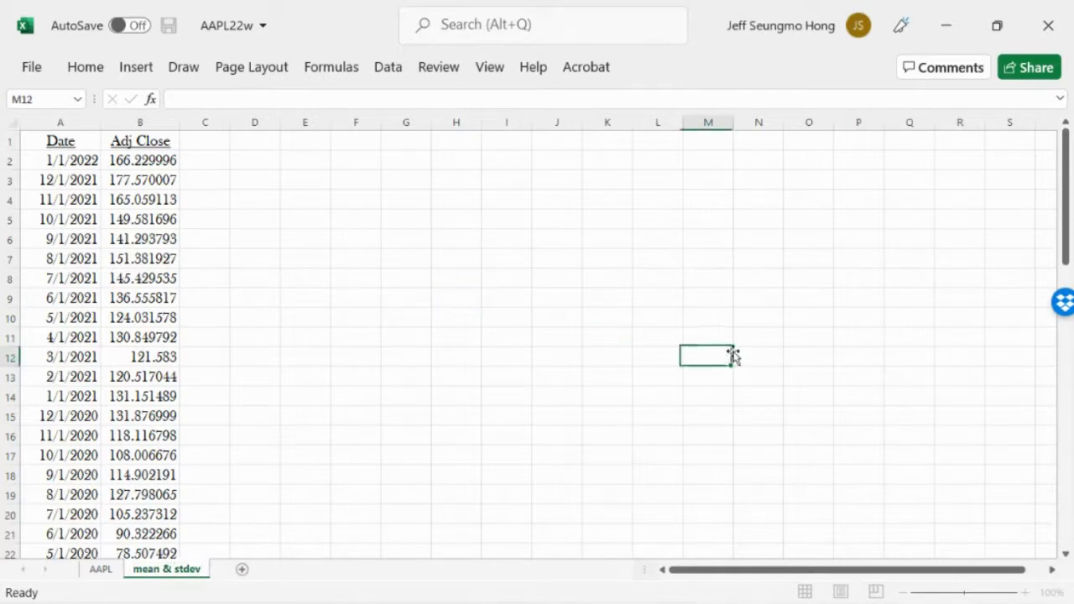
click(282, 350)
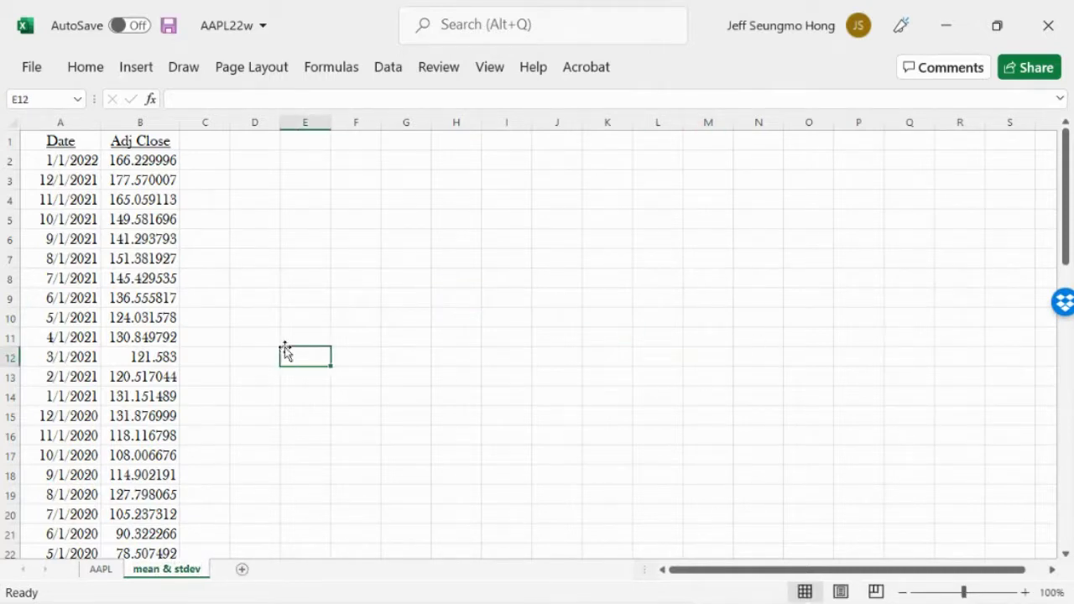
- Replace the Adj Close header in B1 with "Pt"
click(122, 145)
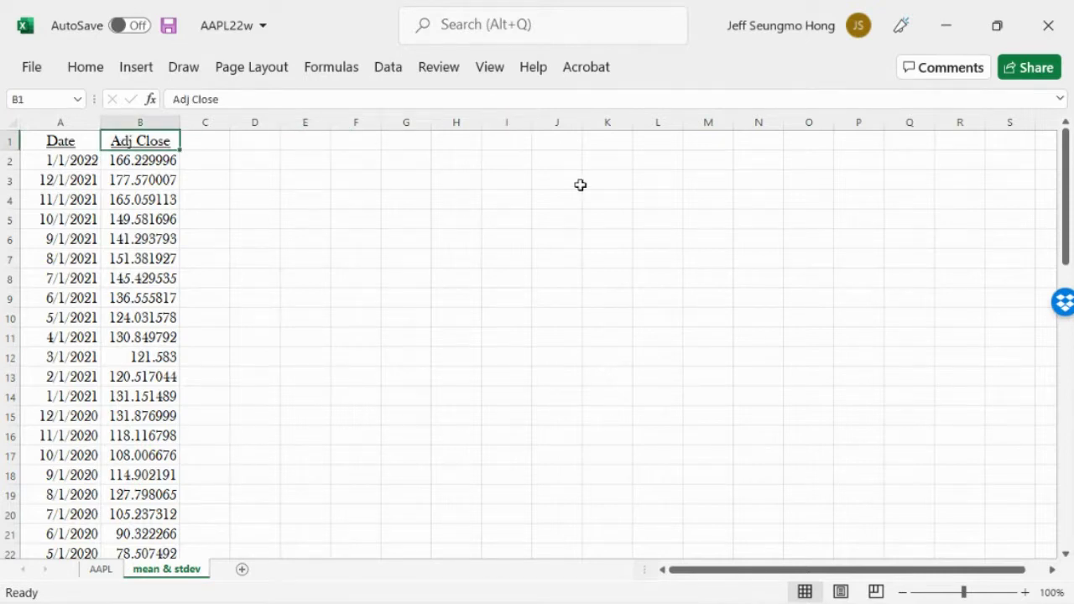
text(Pt)
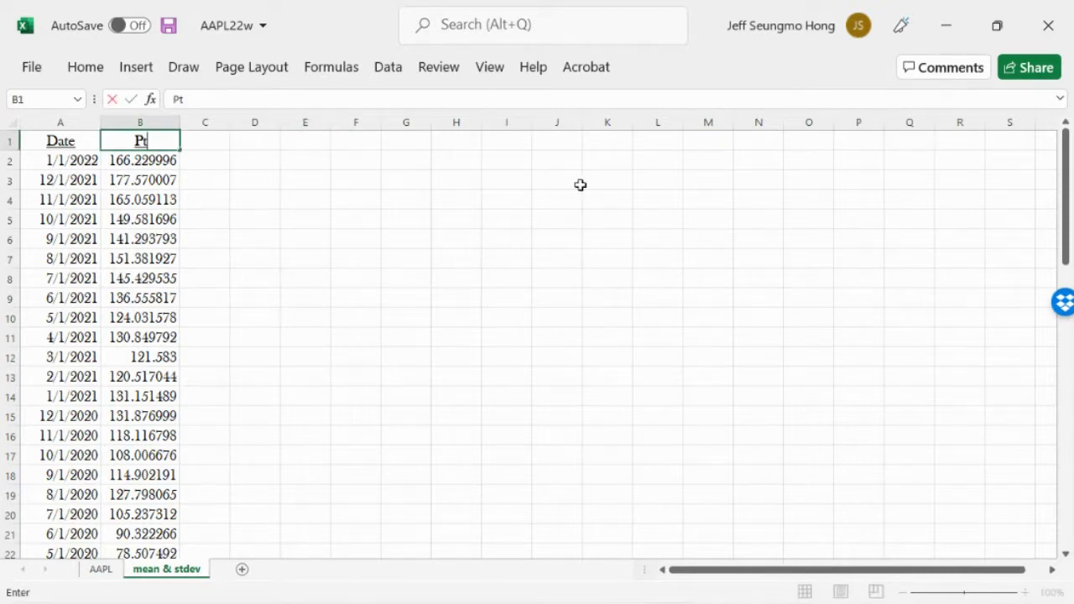
click(468, 232)
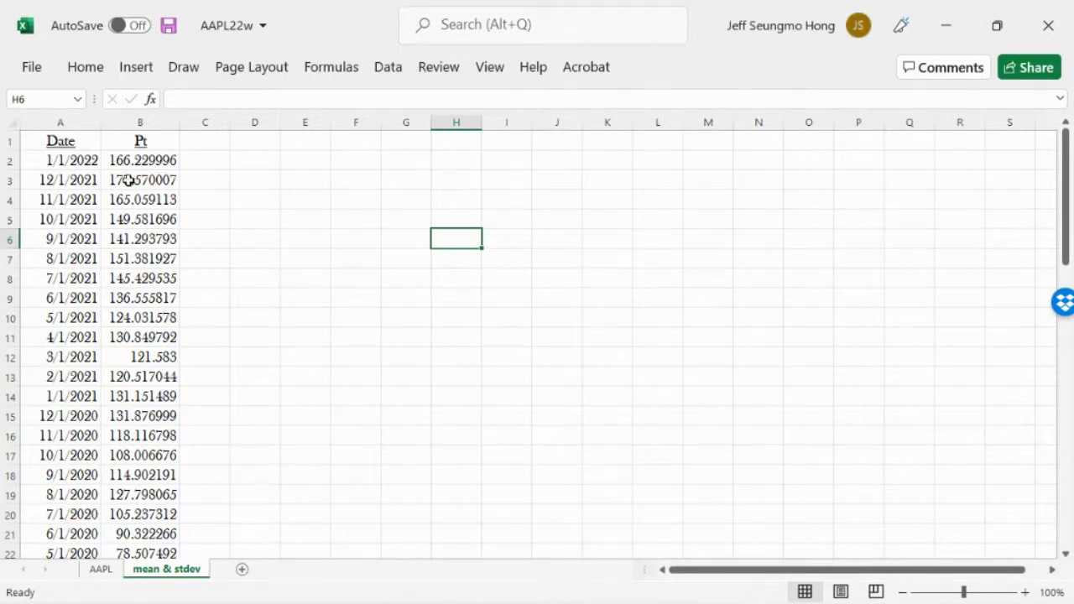
- Format the prices in B2:B63 in the dollar accounting format
drag(126, 163, 153, 511)
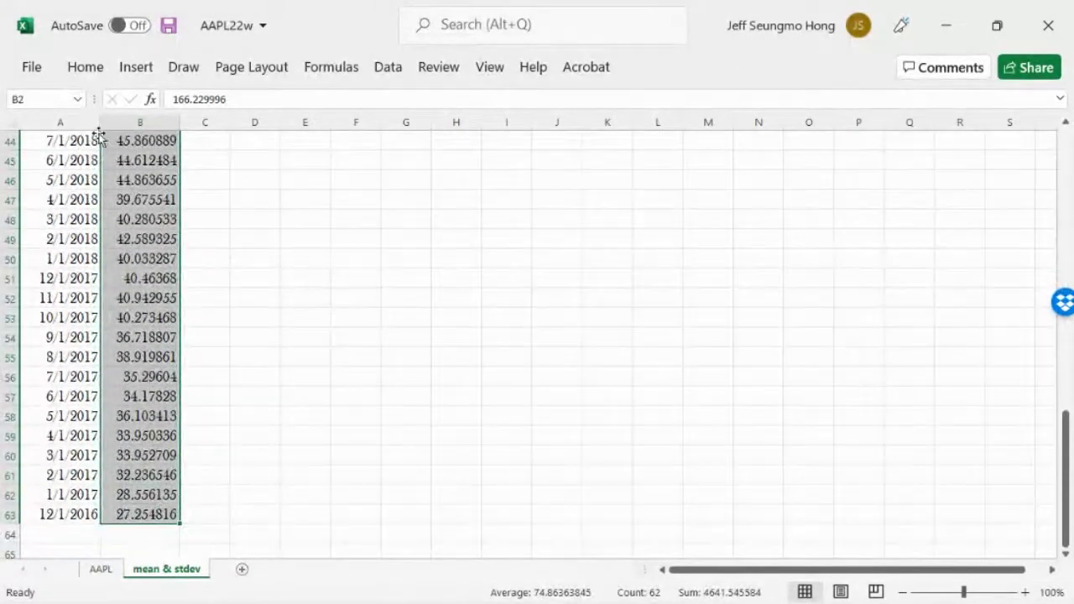
key(ctrl+v)
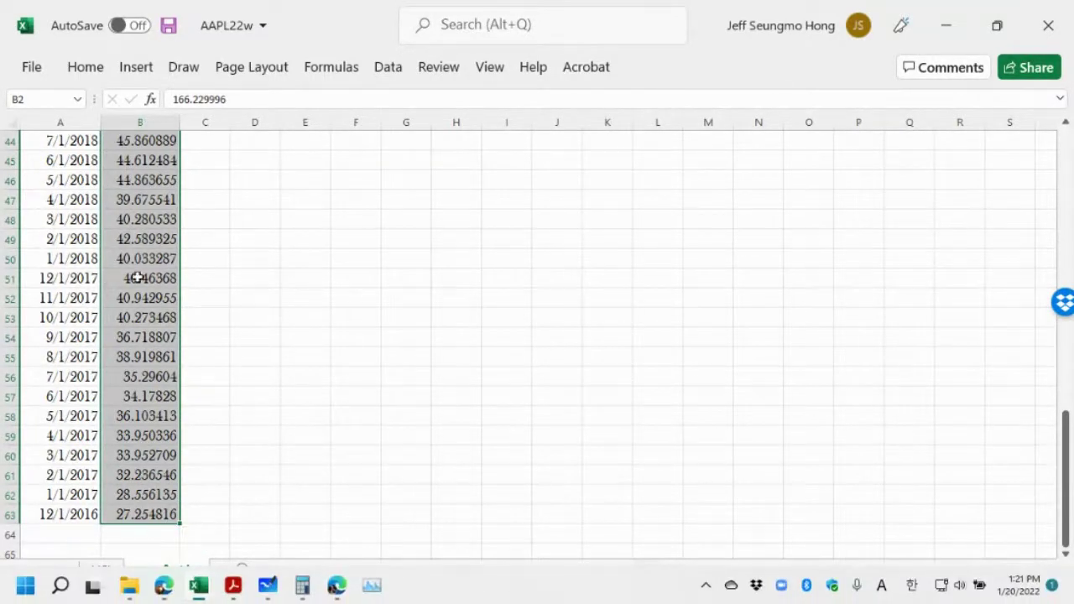
click(84, 68)
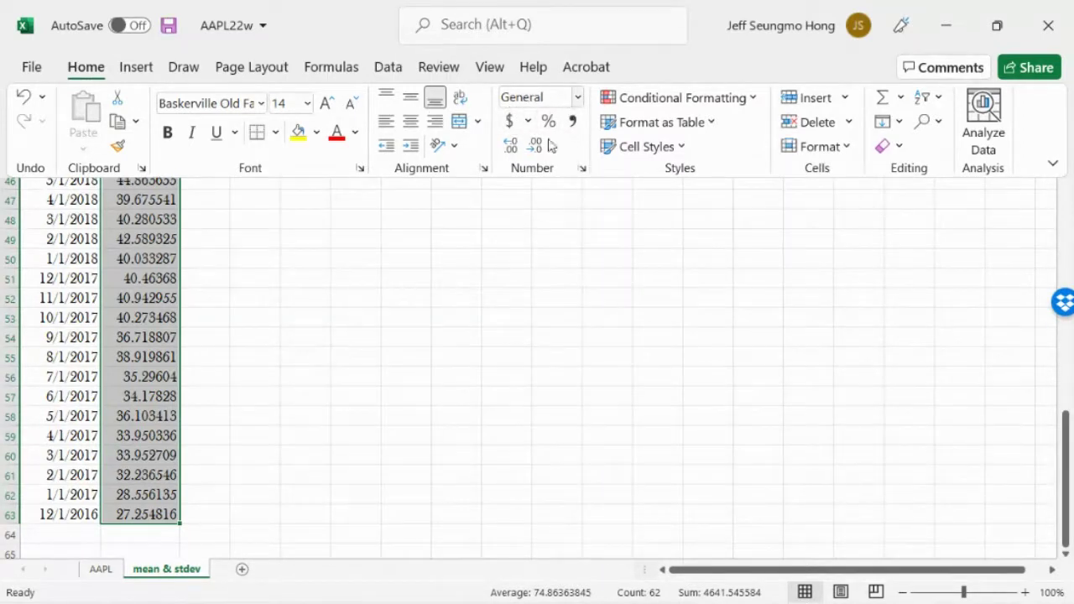
click(510, 122)
key(ctrl+F1)
scroll(125, 211, up, 1)
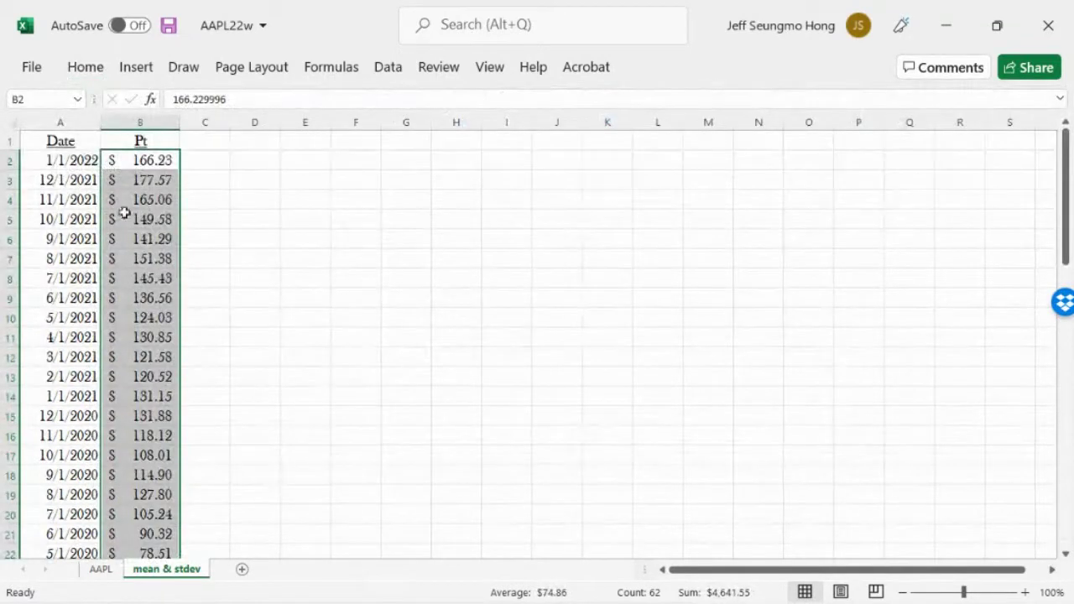
click(150, 141)
drag(180, 150, 223, 150)
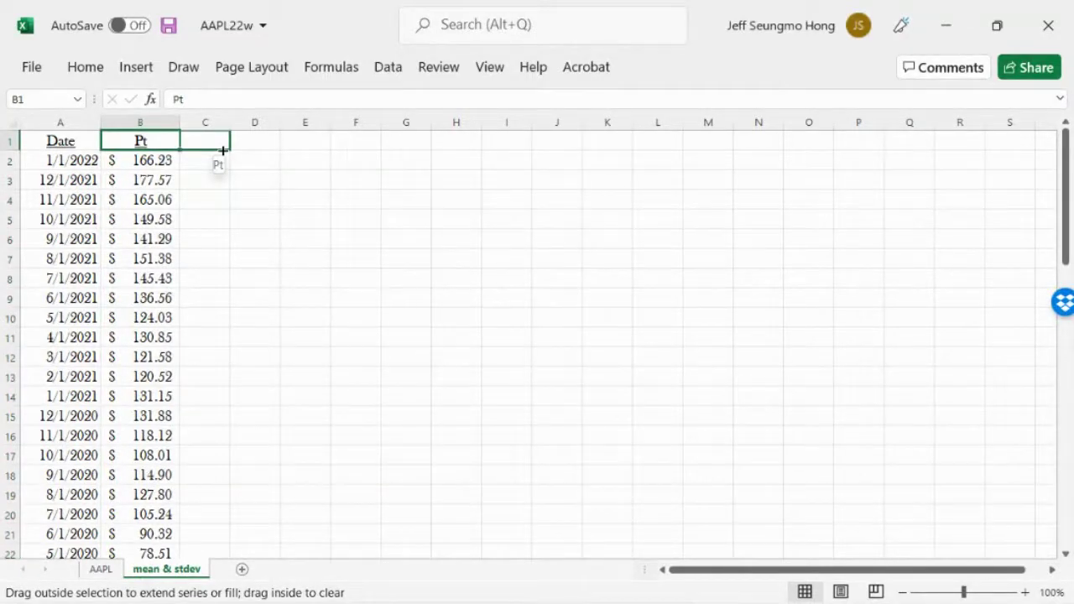
drag(222, 150, 222, 150)
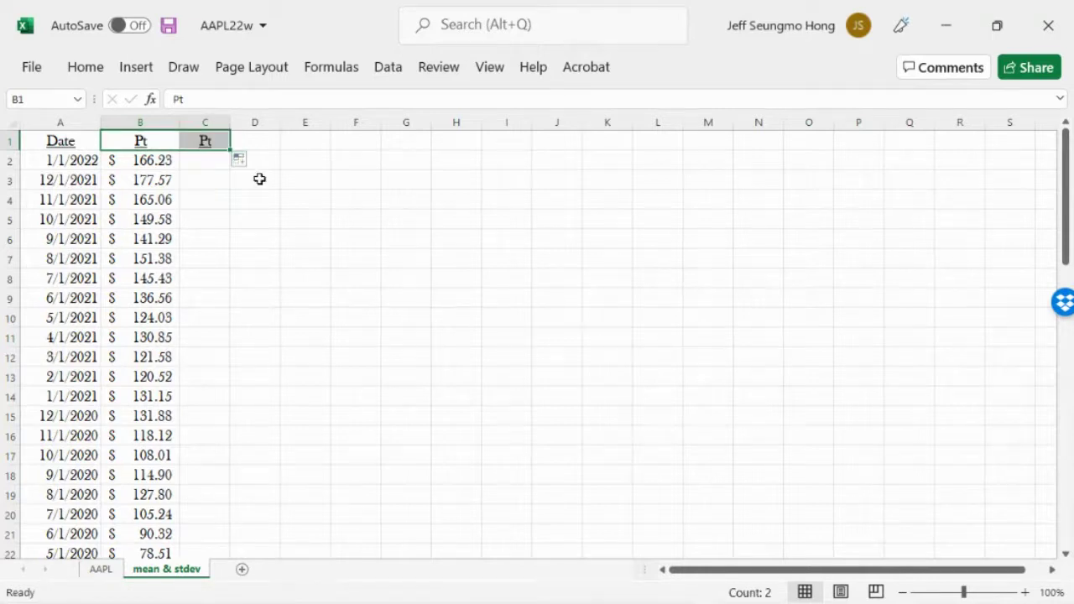
click(187, 135)
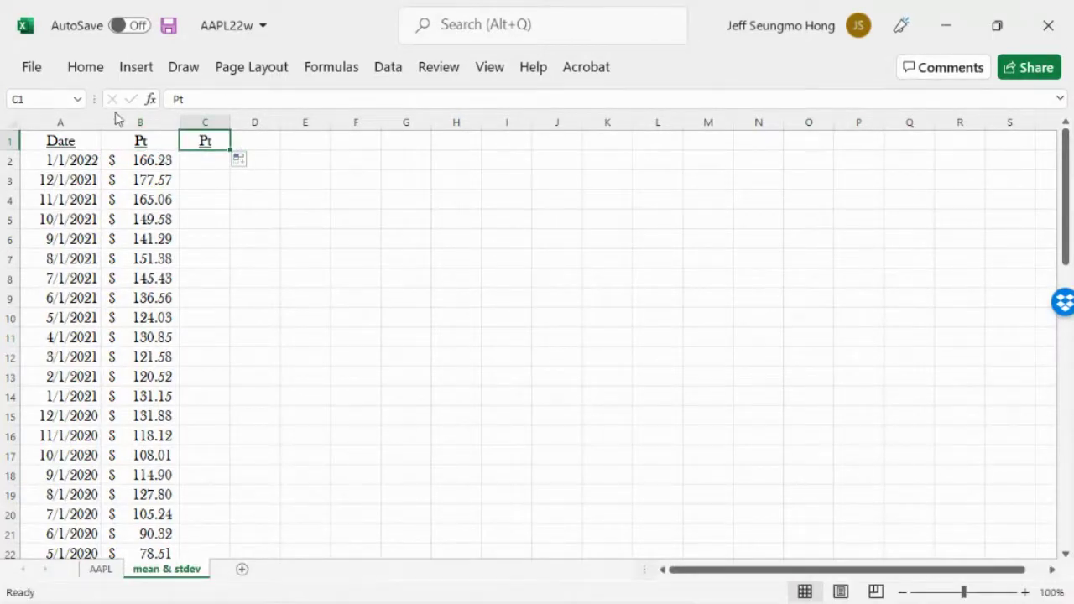
click(86, 67)
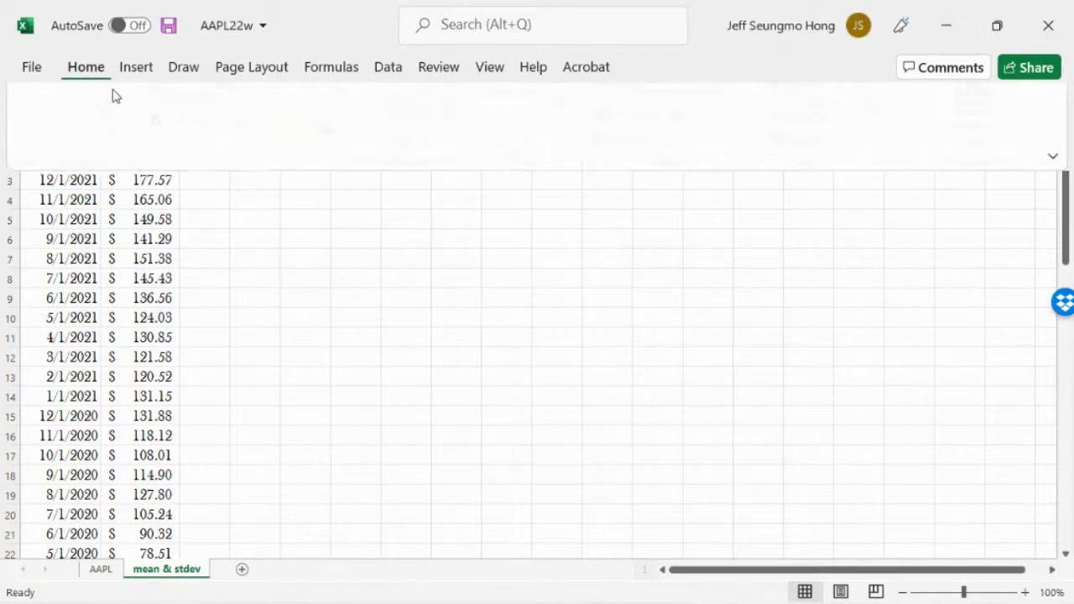
- Format the letter t in the "Pt" header of B1 as a subscript
click(139, 141)
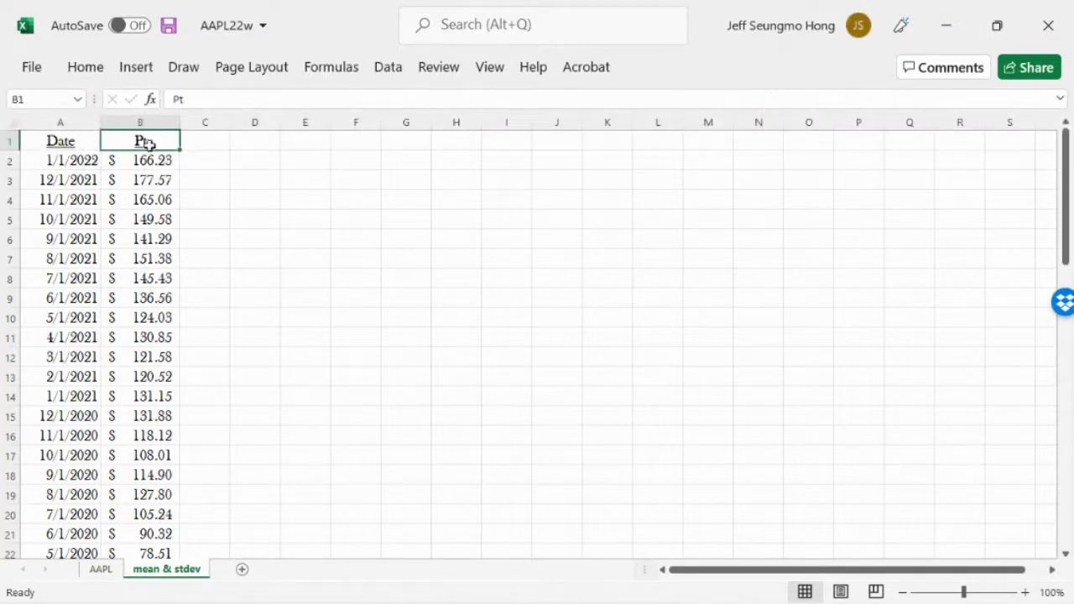
click(181, 99)
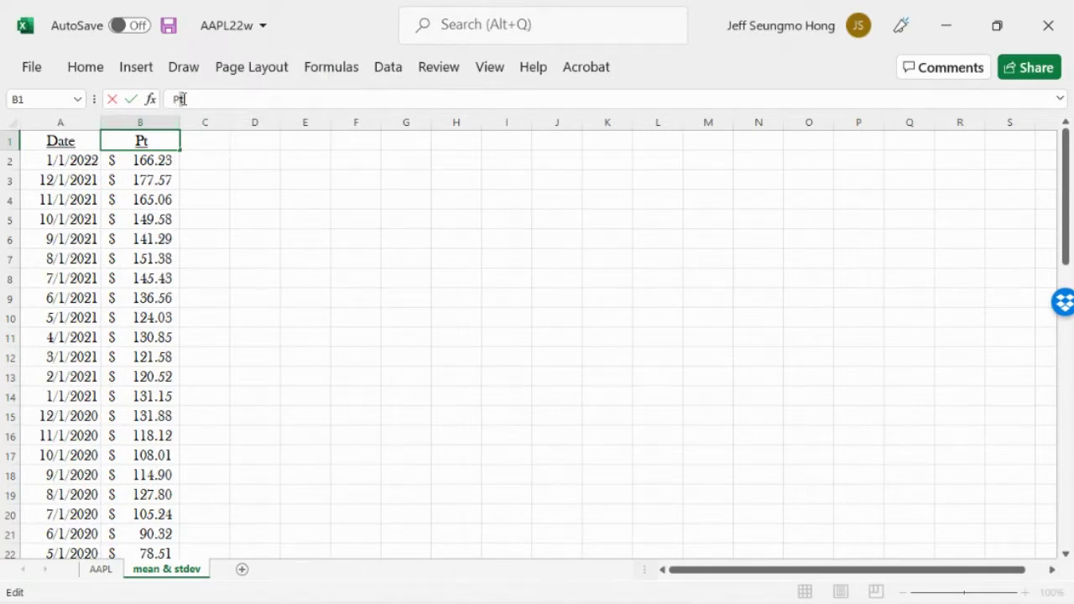
click(95, 74)
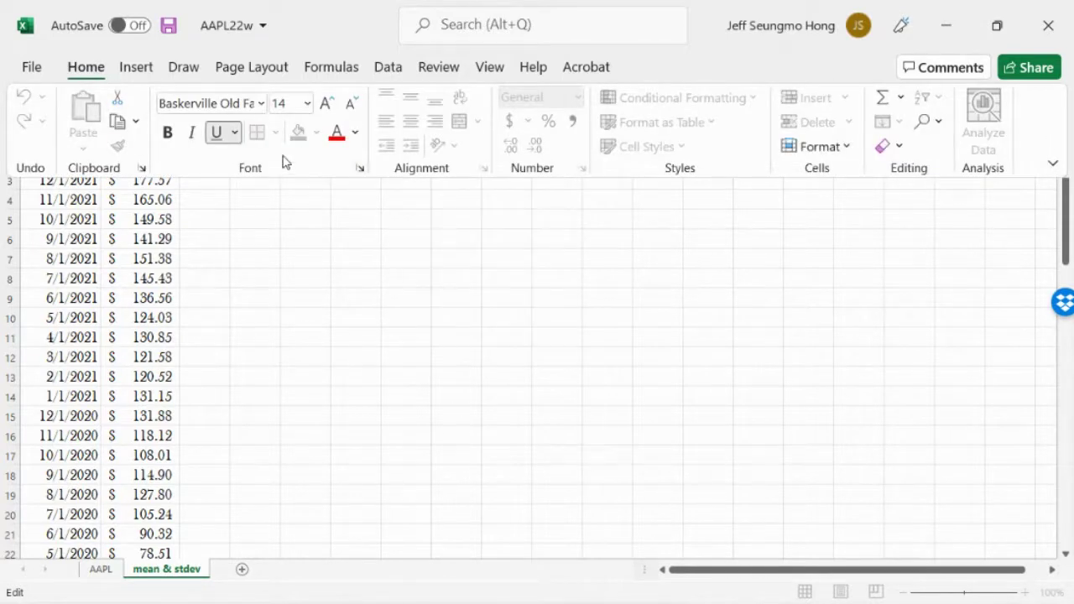
click(360, 171)
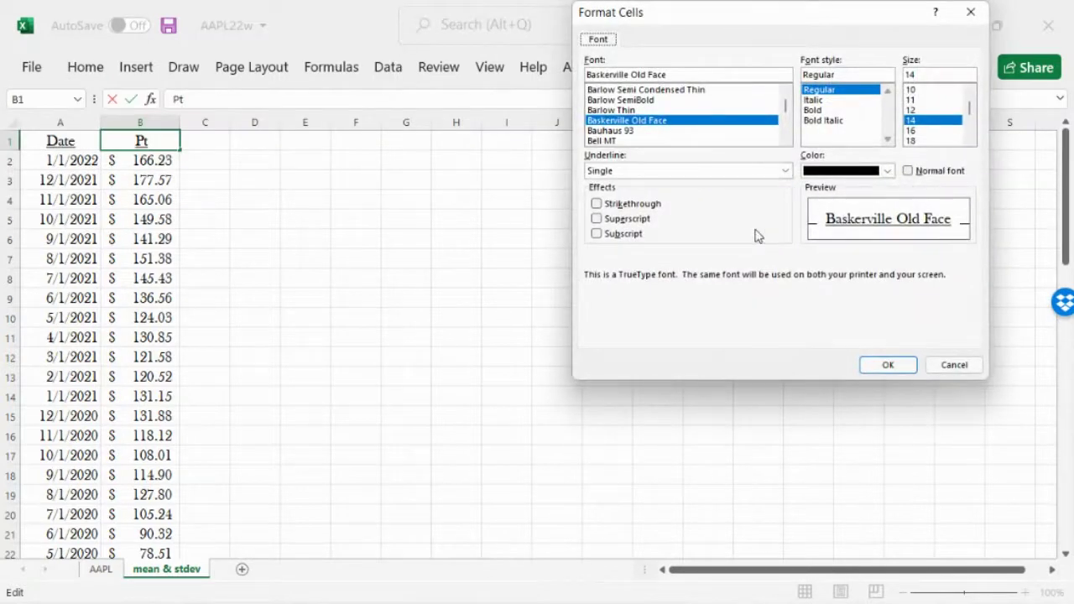
click(633, 237)
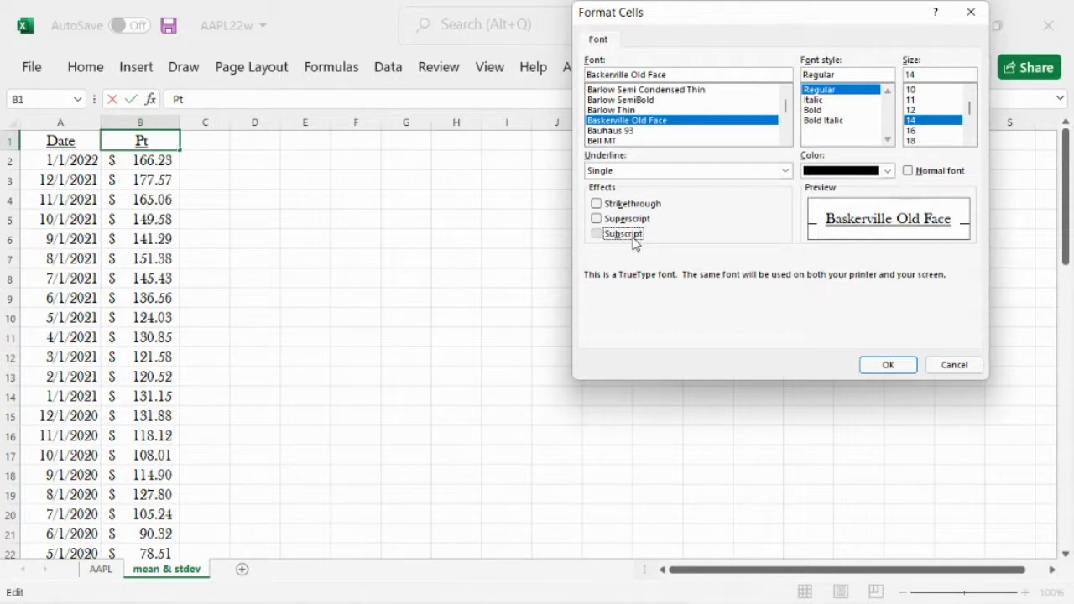
click(905, 367)
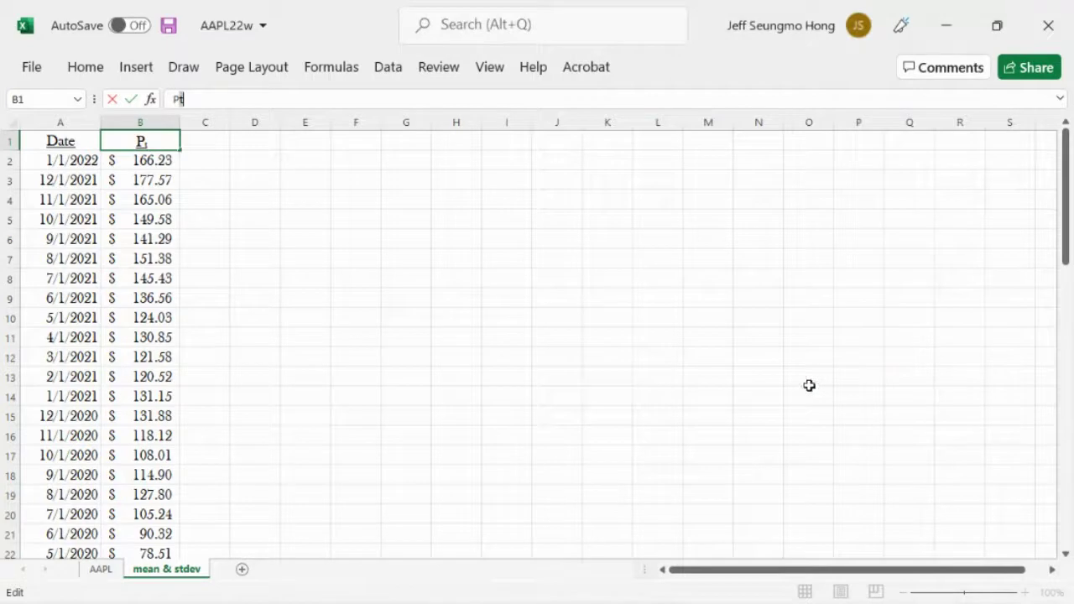
click(365, 414)
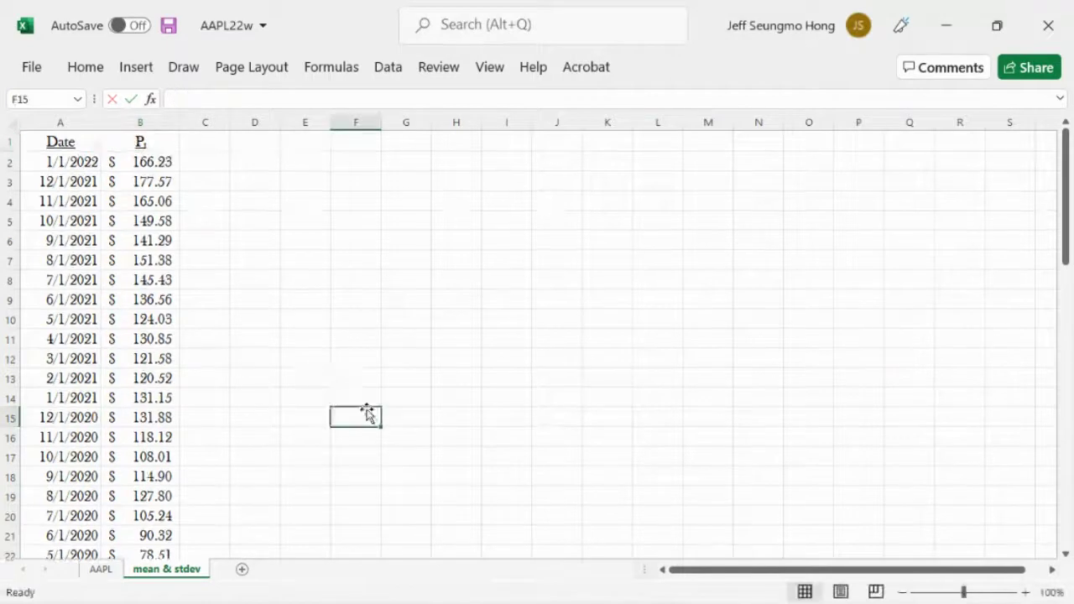
- Fill the subscripted "Pt" header from B1 across into C1 and select the copy
click(120, 143)
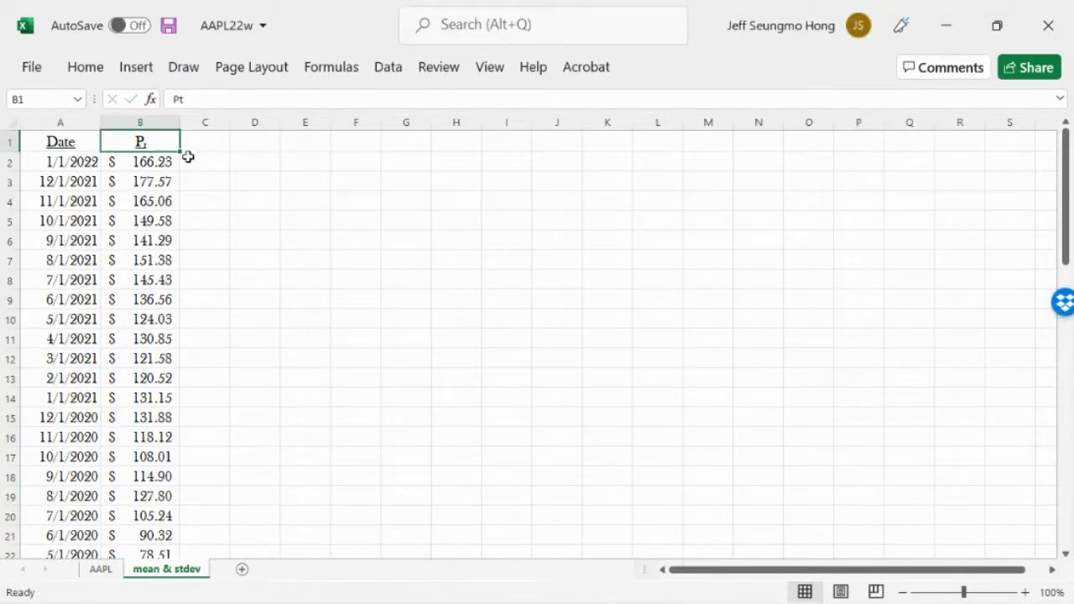
drag(179, 152, 218, 157)
click(190, 142)
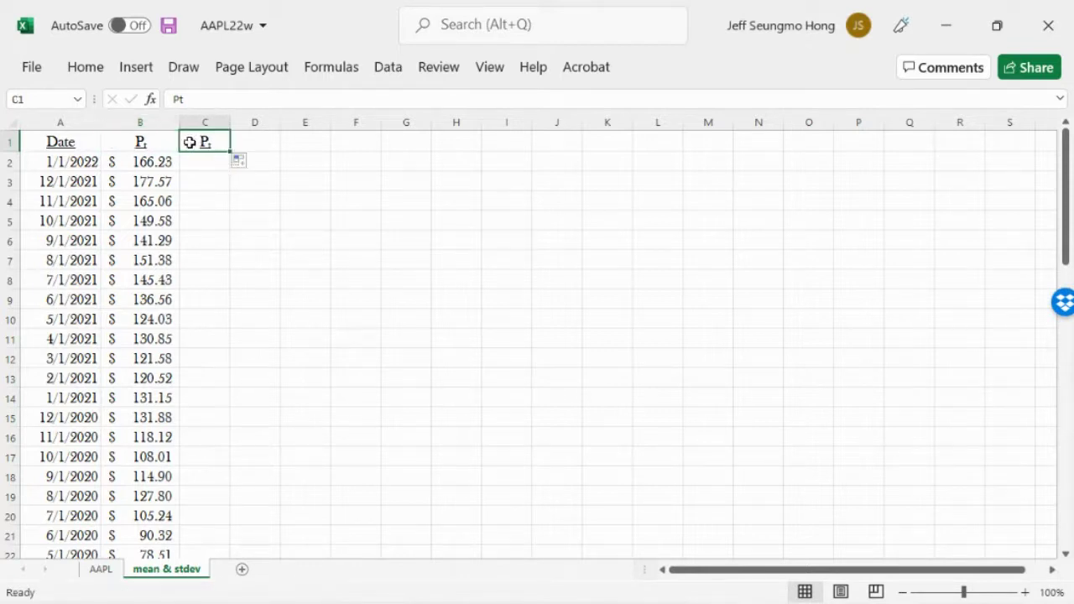
- Change the P in the C1 header to r so it reads "rt", keeping the t as a subscript
click(178, 99)
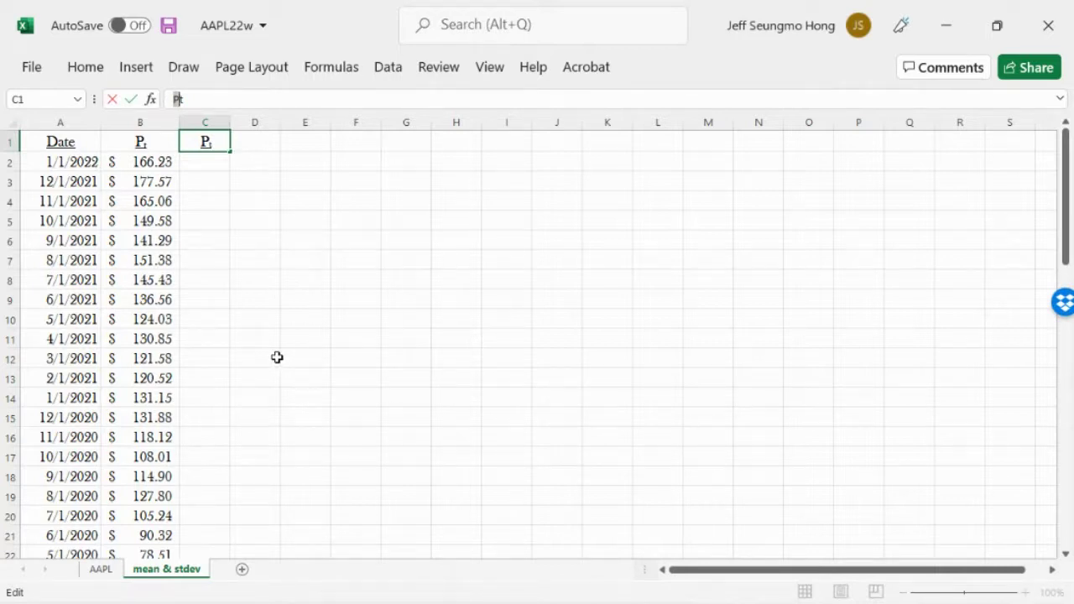
key(BackSpace)
text(r)
click(277, 357)
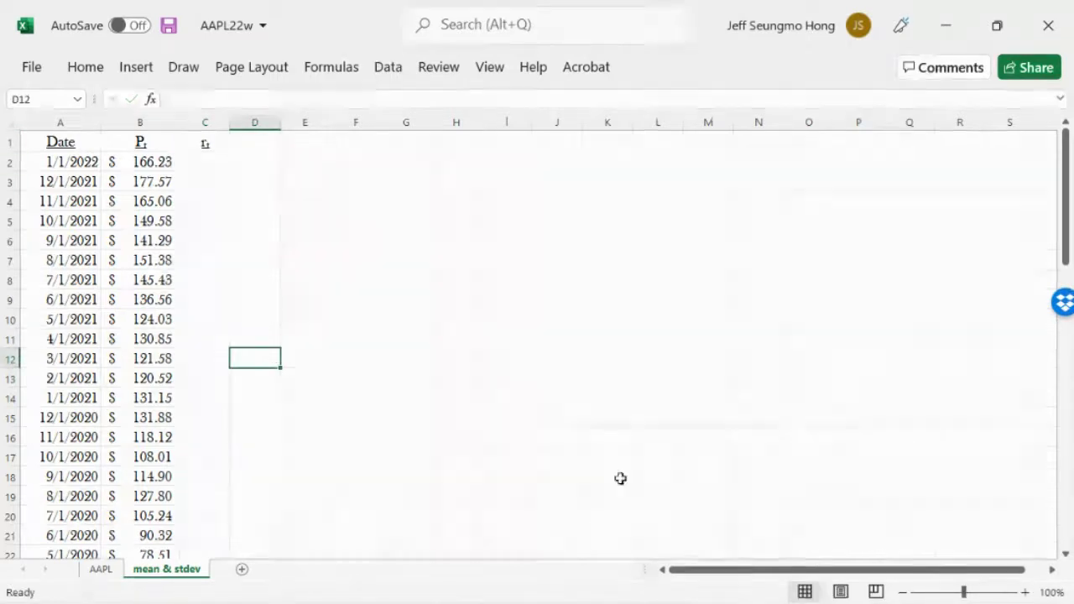
- Make the Date, Pt and rt headers in row 1 bold
click(1024, 592)
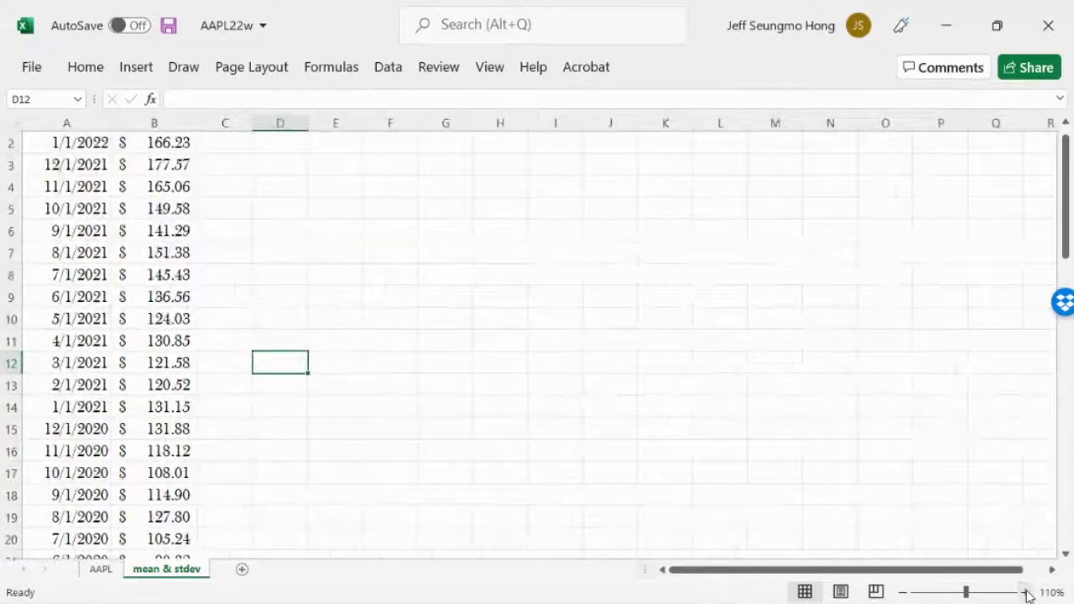
click(1025, 591)
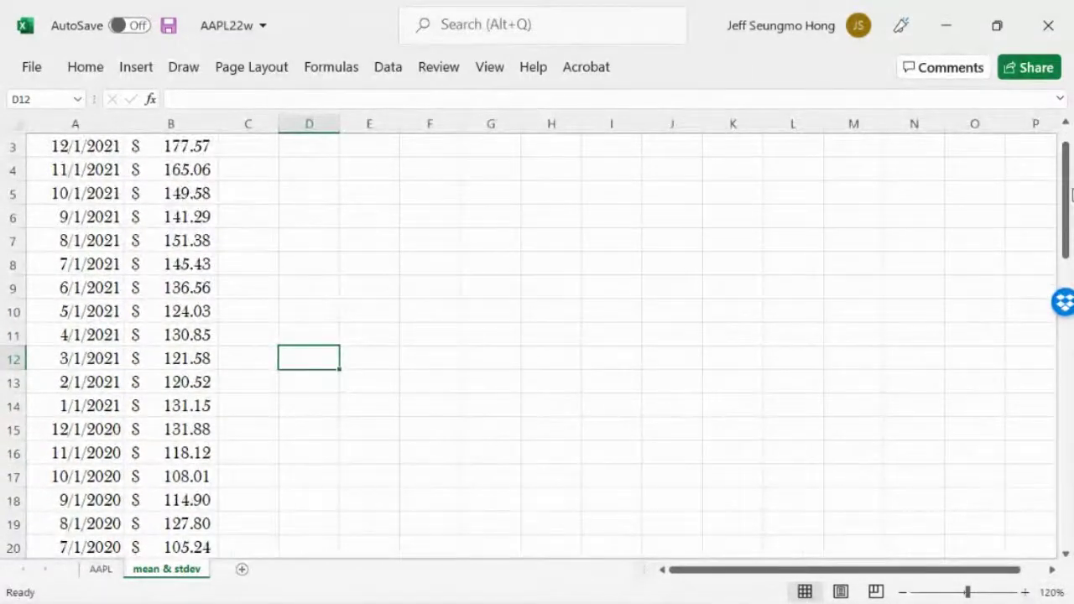
drag(1063, 201, 1064, 189)
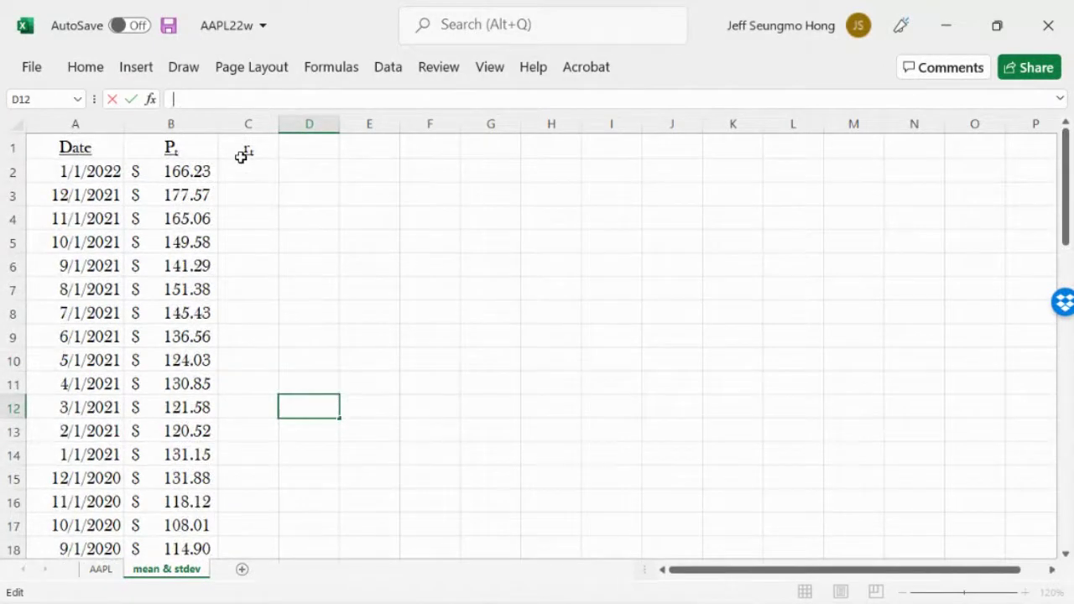
click(243, 151)
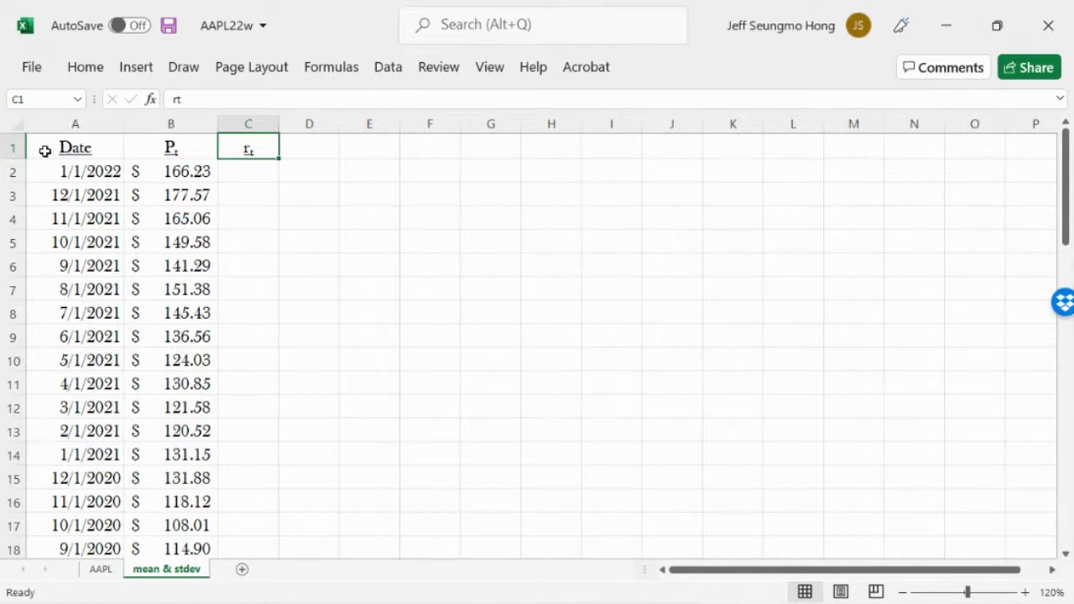
click(12, 148)
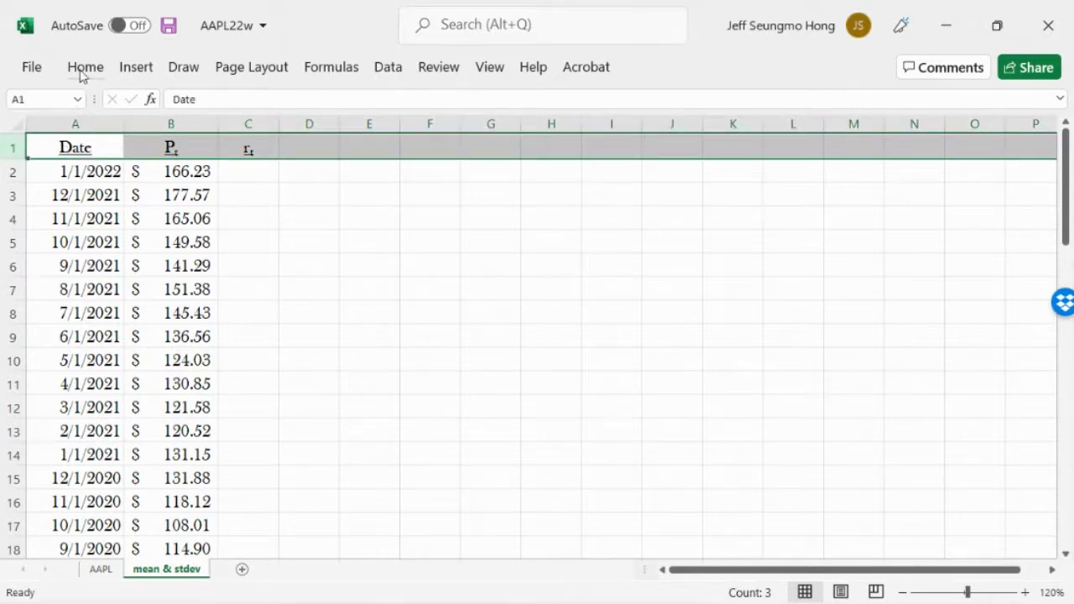
click(86, 67)
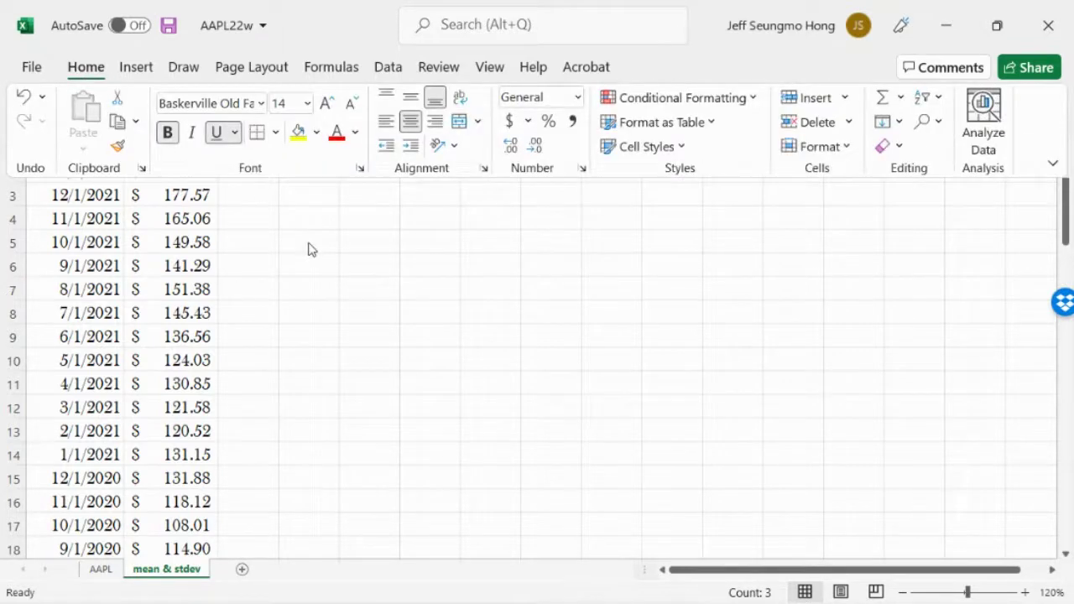
click(356, 258)
click(356, 258)
click(247, 146)
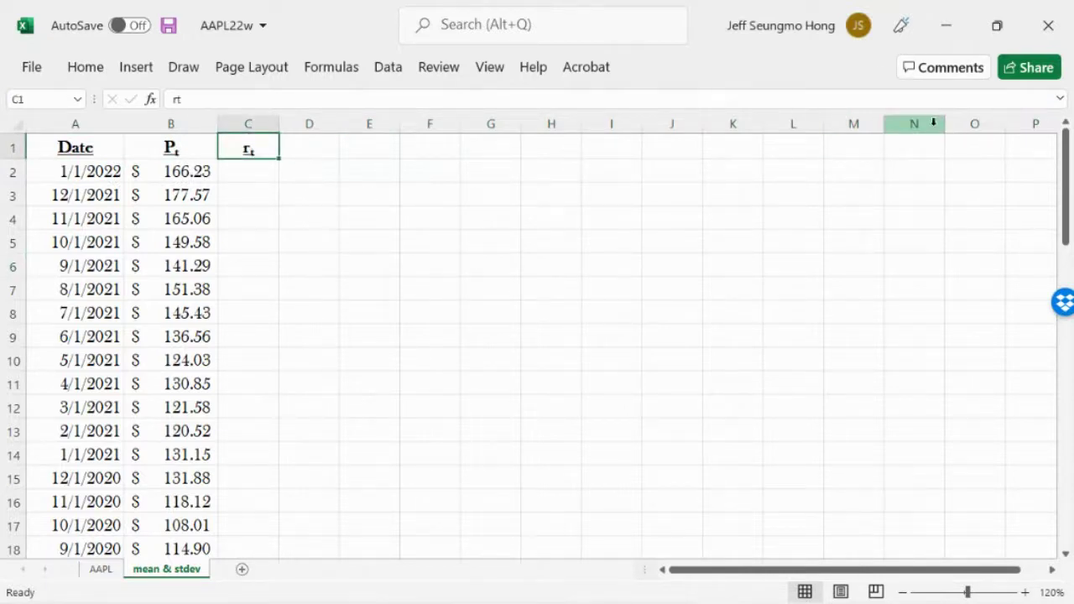
- Insert a new equation box and move it up beside the data, around F2:H2
click(349, 169)
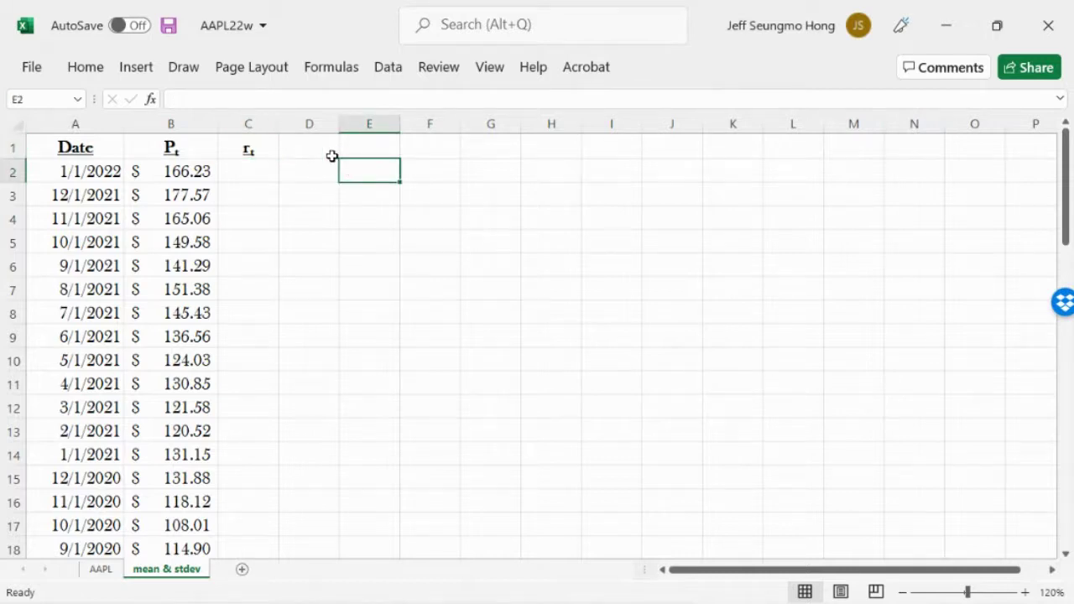
click(332, 156)
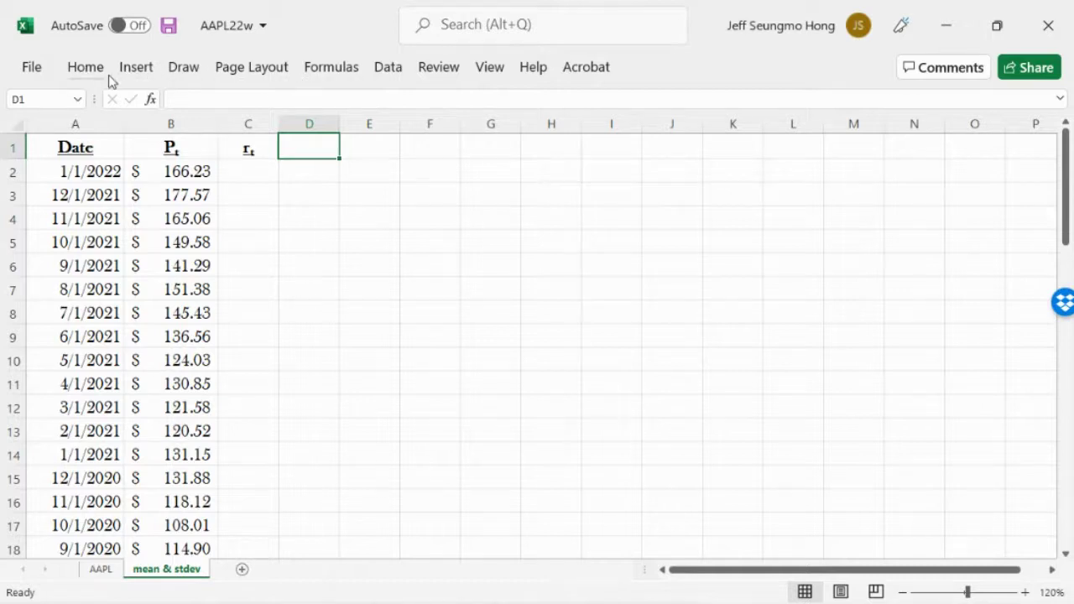
click(137, 74)
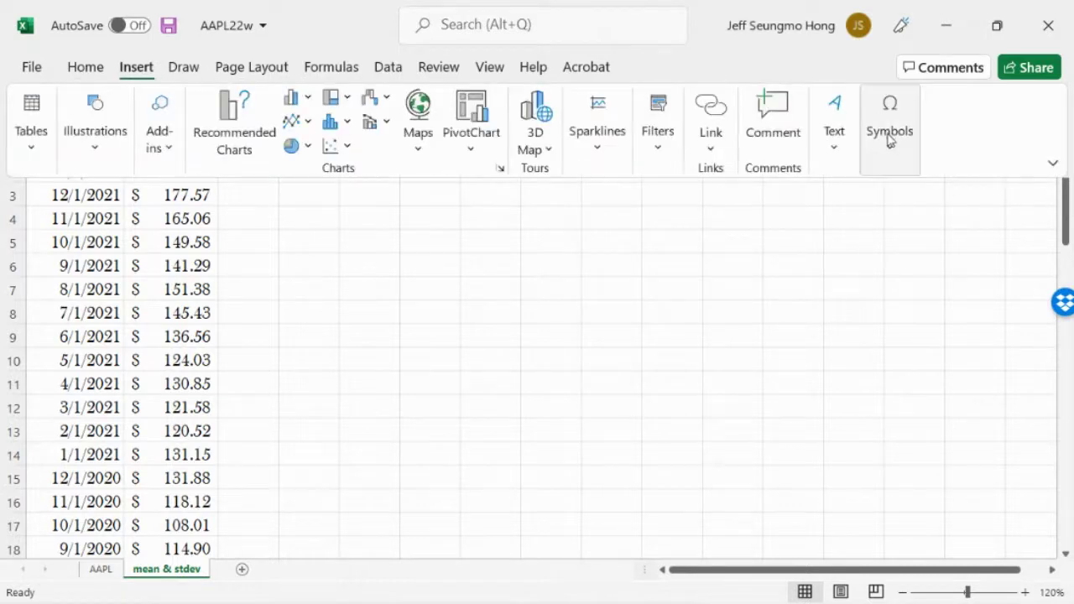
click(888, 137)
click(892, 204)
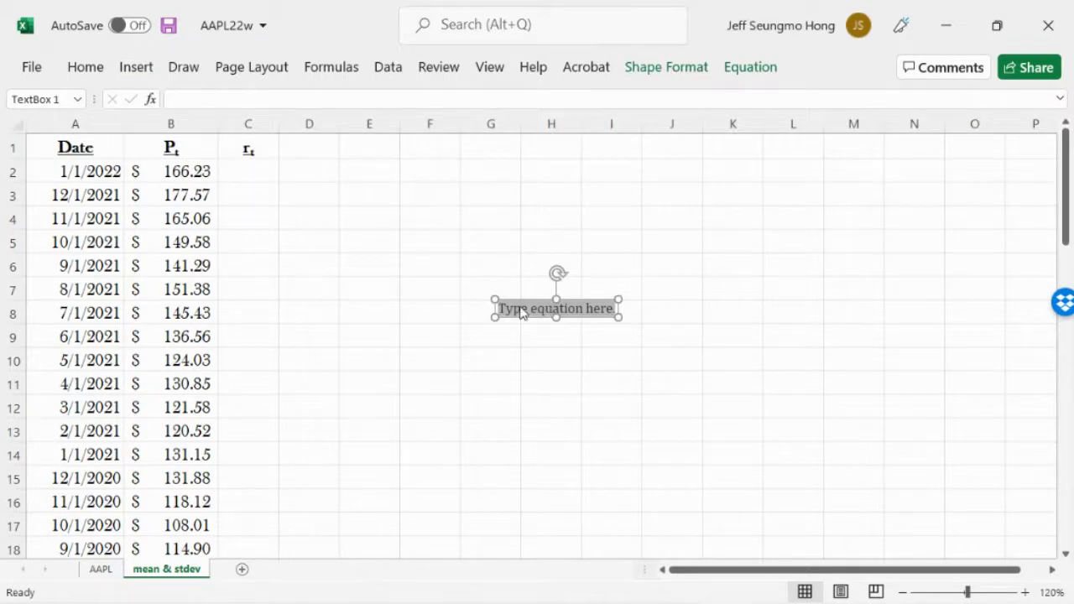
drag(520, 309, 472, 155)
click(475, 169)
click(476, 174)
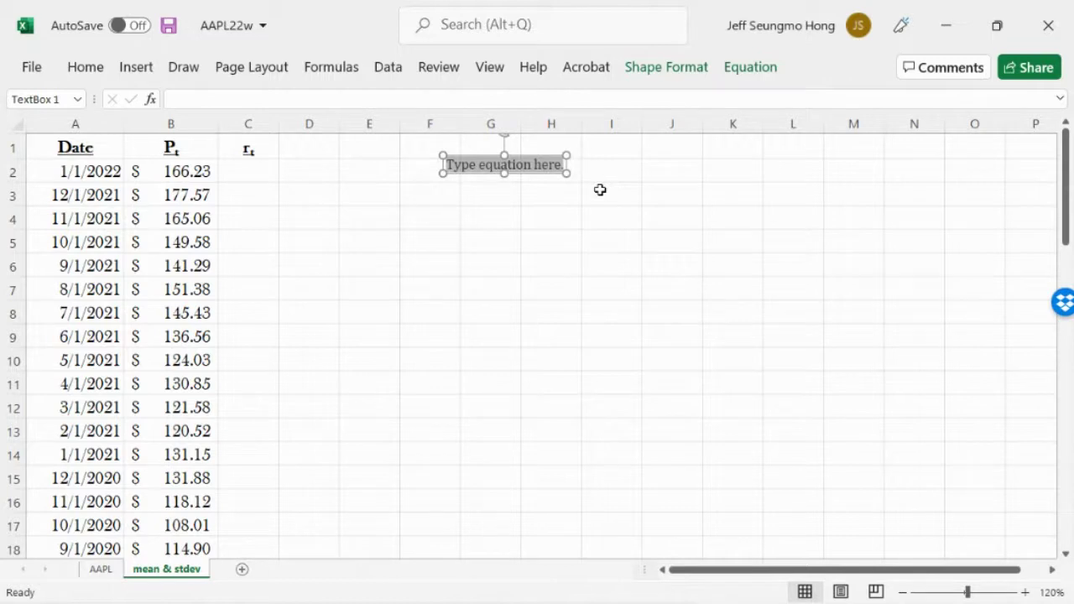
- Enter "HPR =" as the start of the equation
text(H)
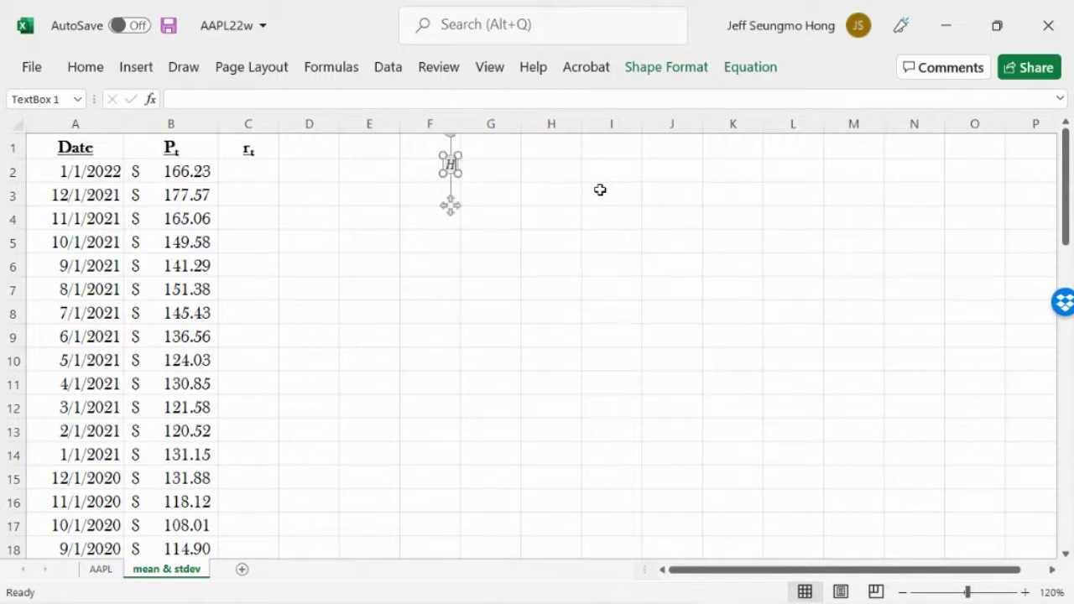
text(PR )
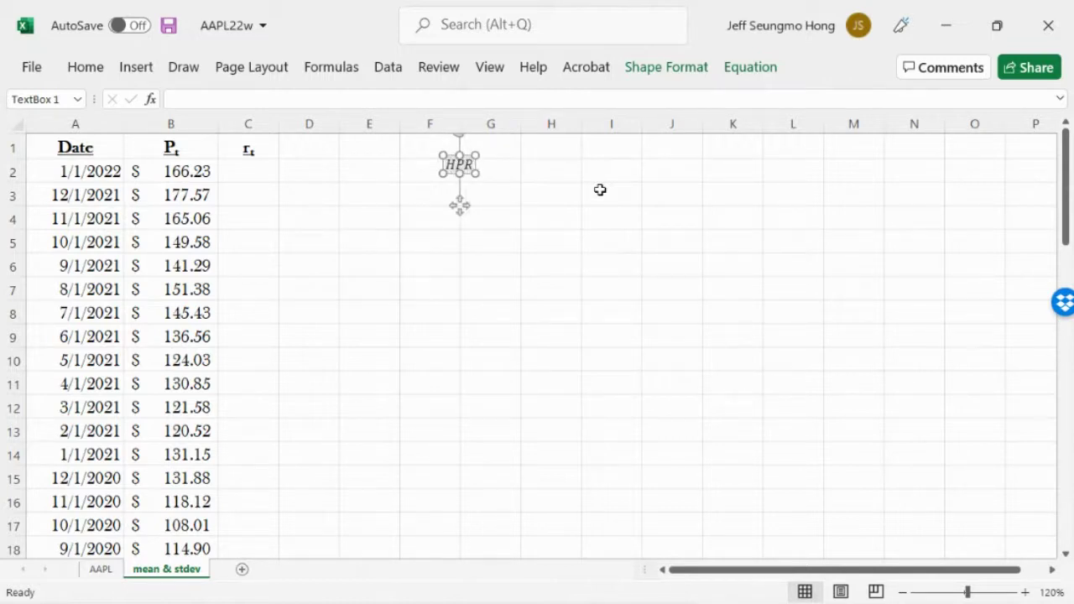
text(=)
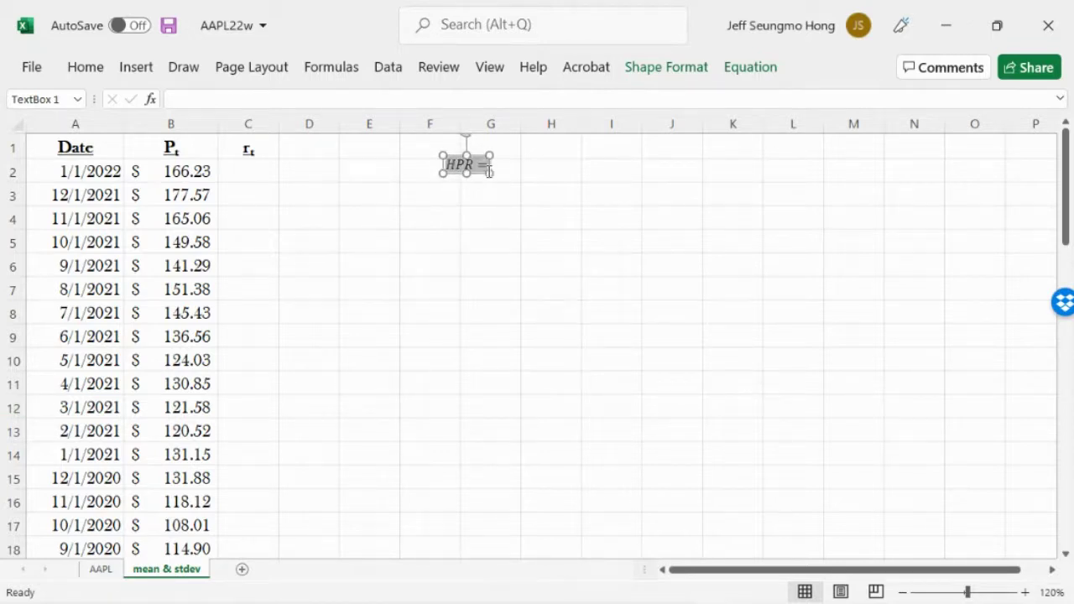
- Enlarge the "HPR =" equation text to font size 18
click(85, 67)
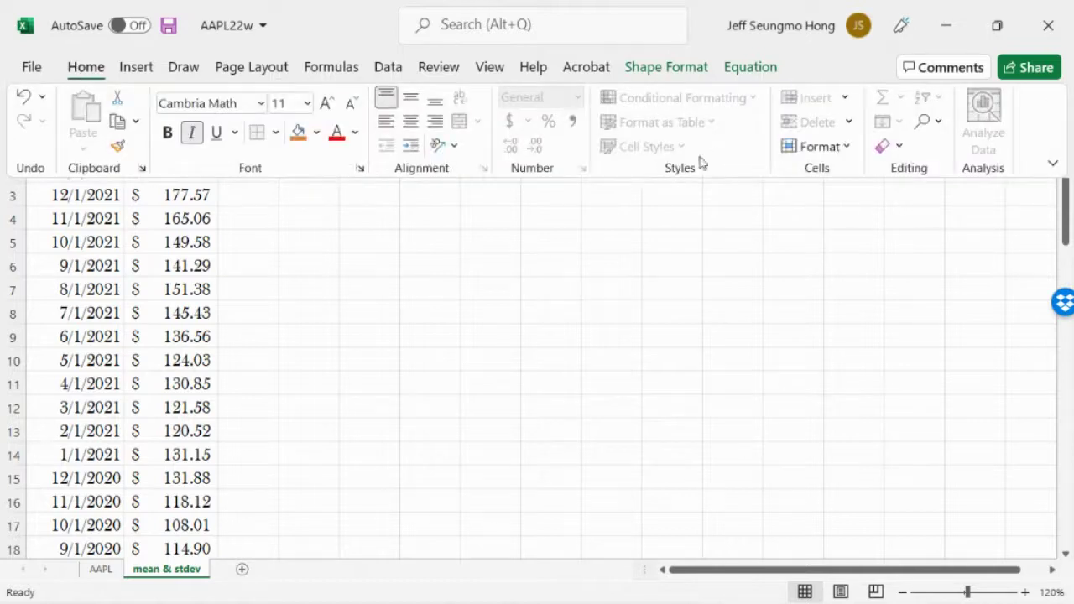
click(333, 108)
click(333, 107)
click(333, 107)
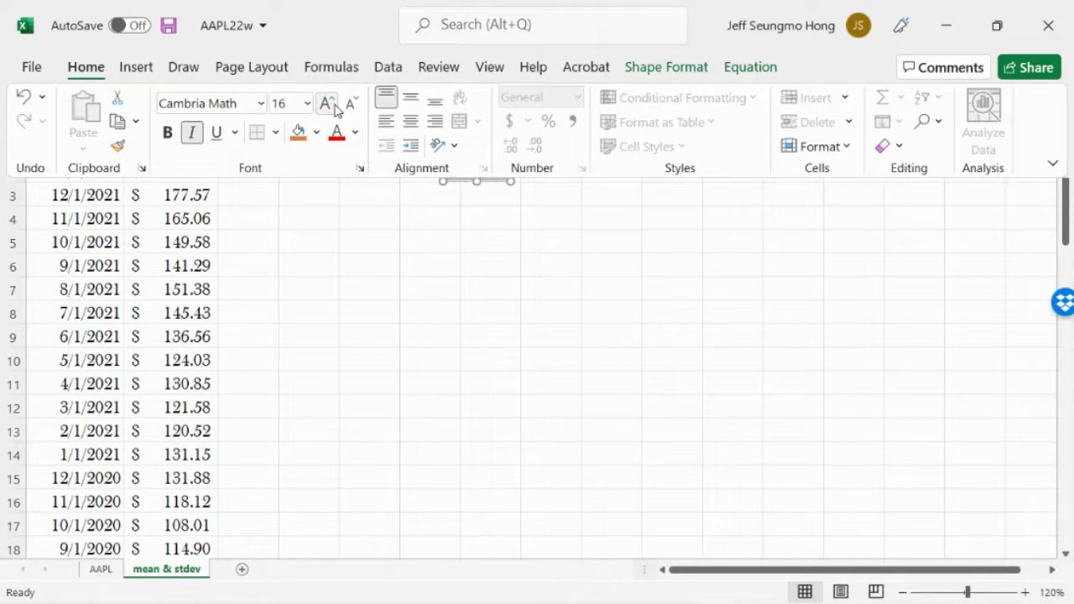
click(448, 281)
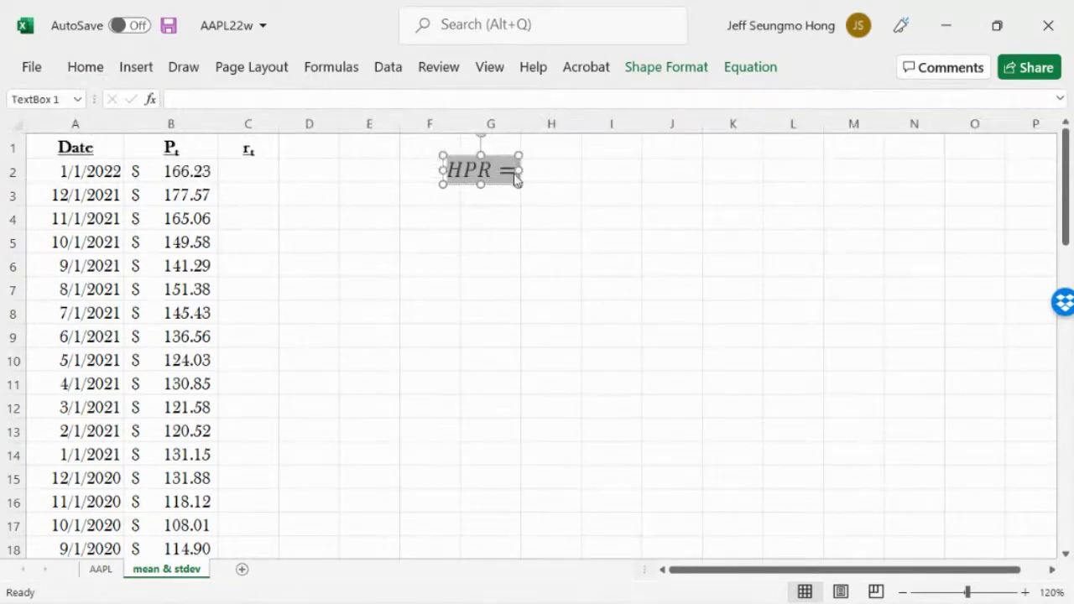
- Add a stacked fraction after "HPR =" and enter "KG +" in its numerator
click(513, 171)
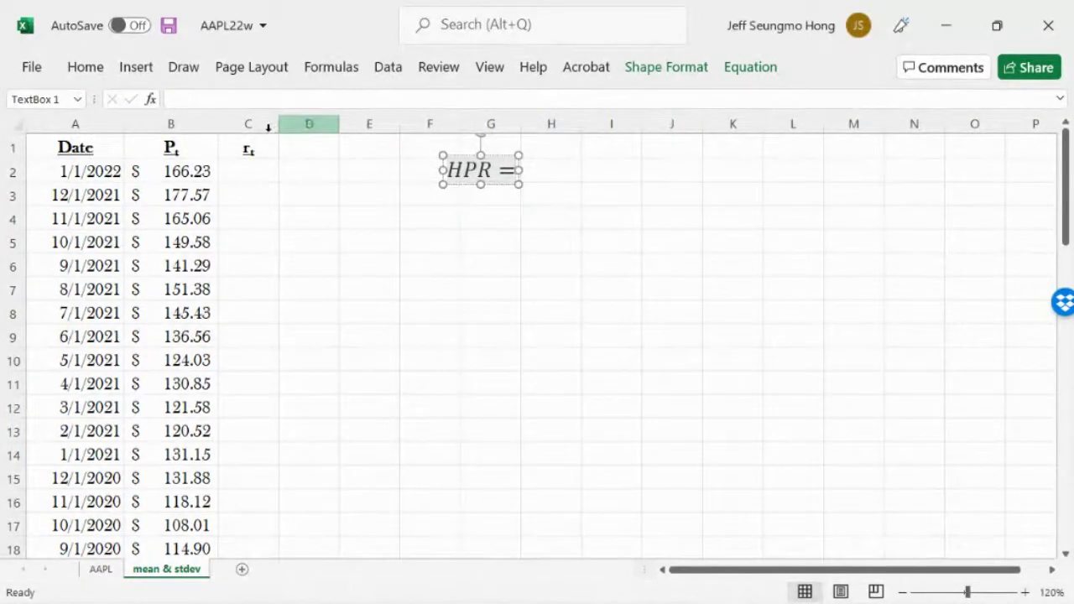
click(85, 72)
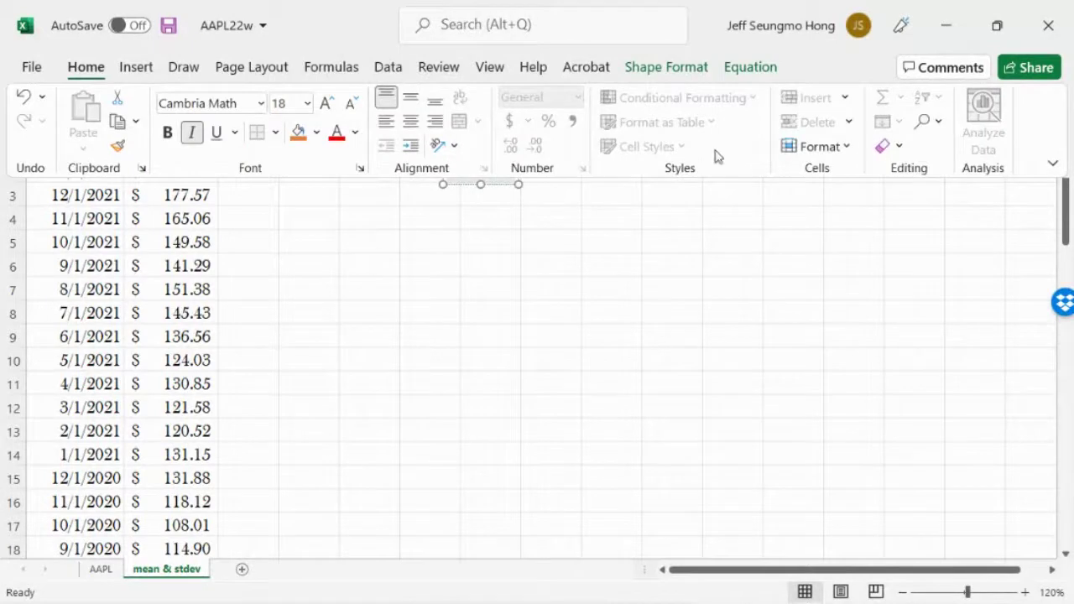
click(732, 70)
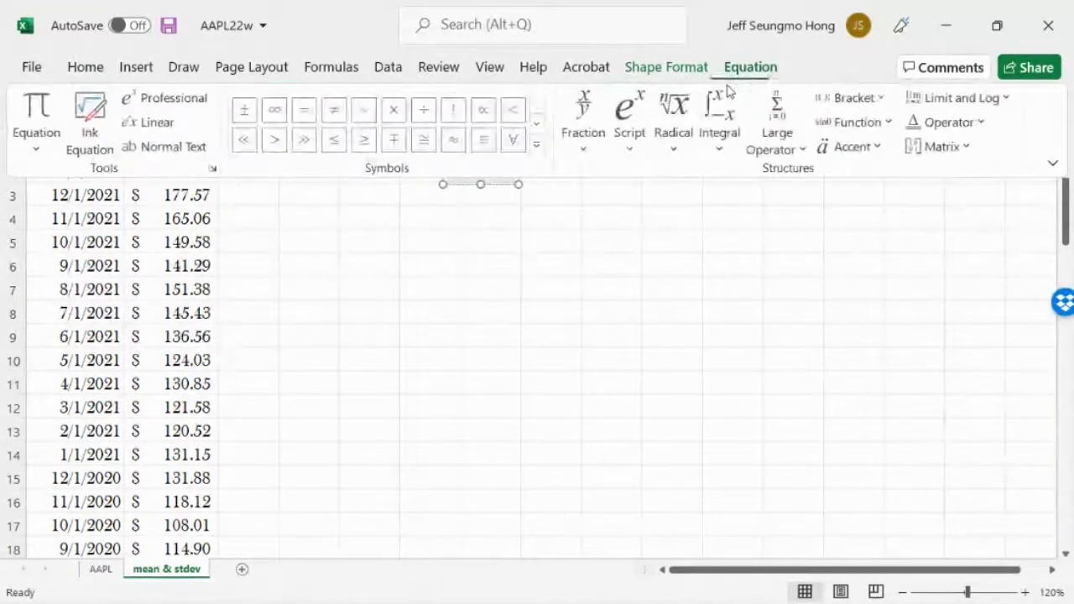
click(605, 110)
click(606, 235)
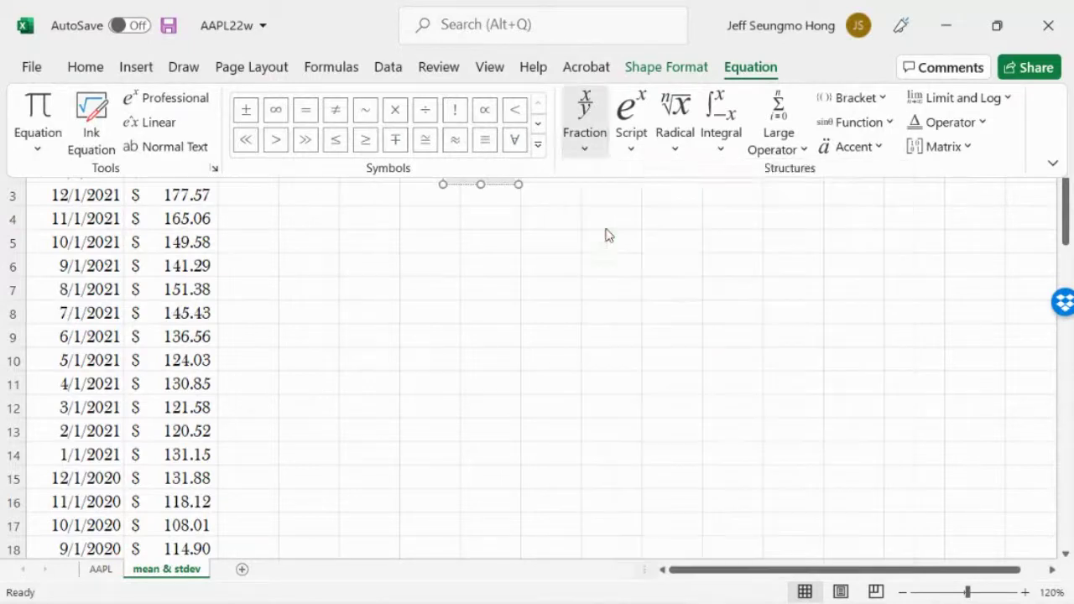
click(531, 170)
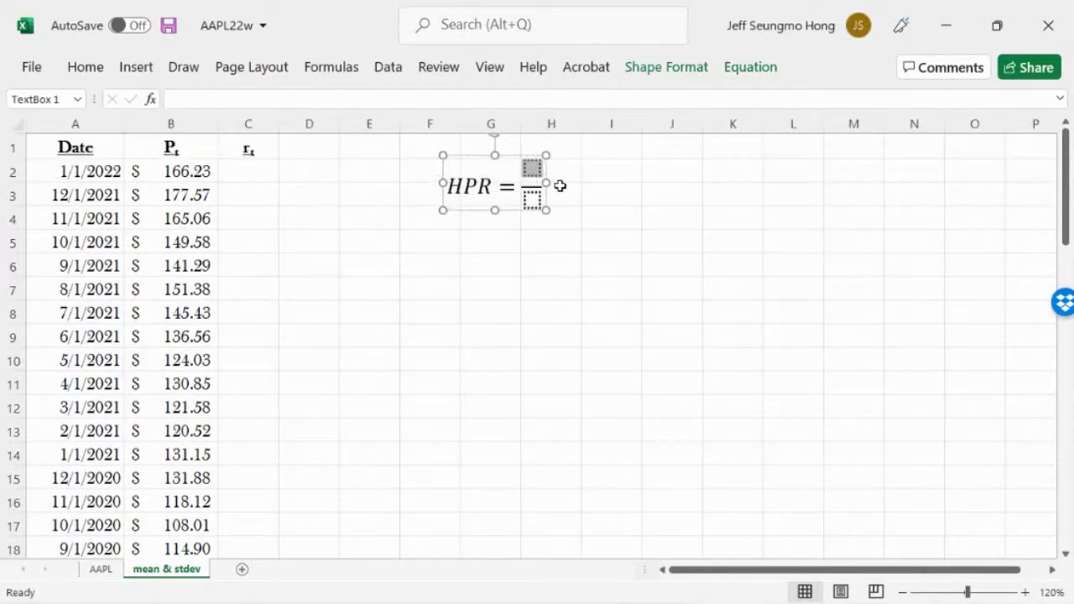
text(K)
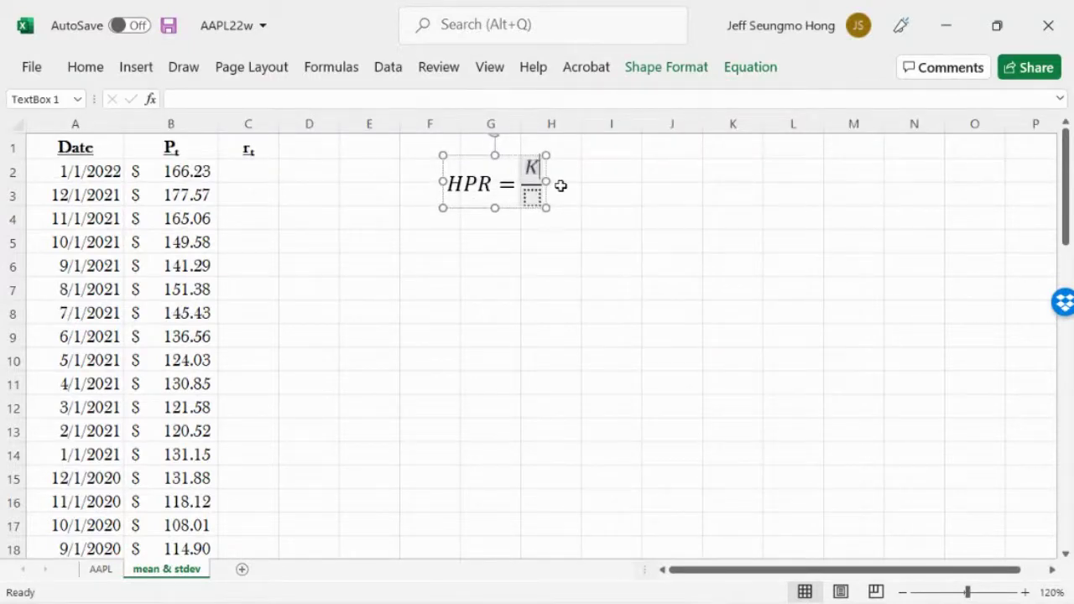
text(G +)
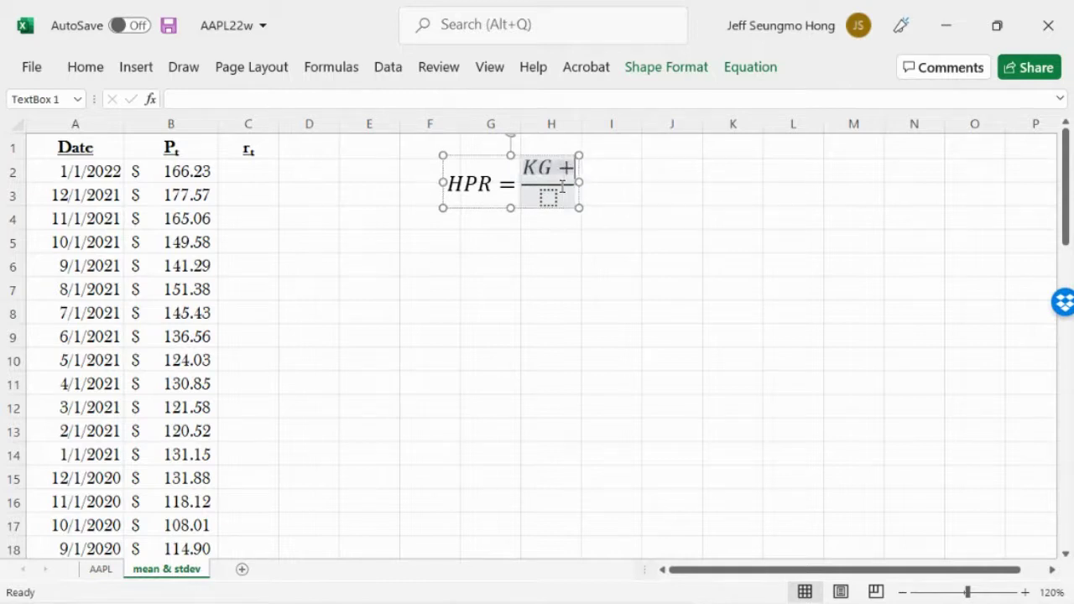
- Add a summation with subscript and superscript limits after "KG +" in the numerator and select its term placeholder
click(758, 74)
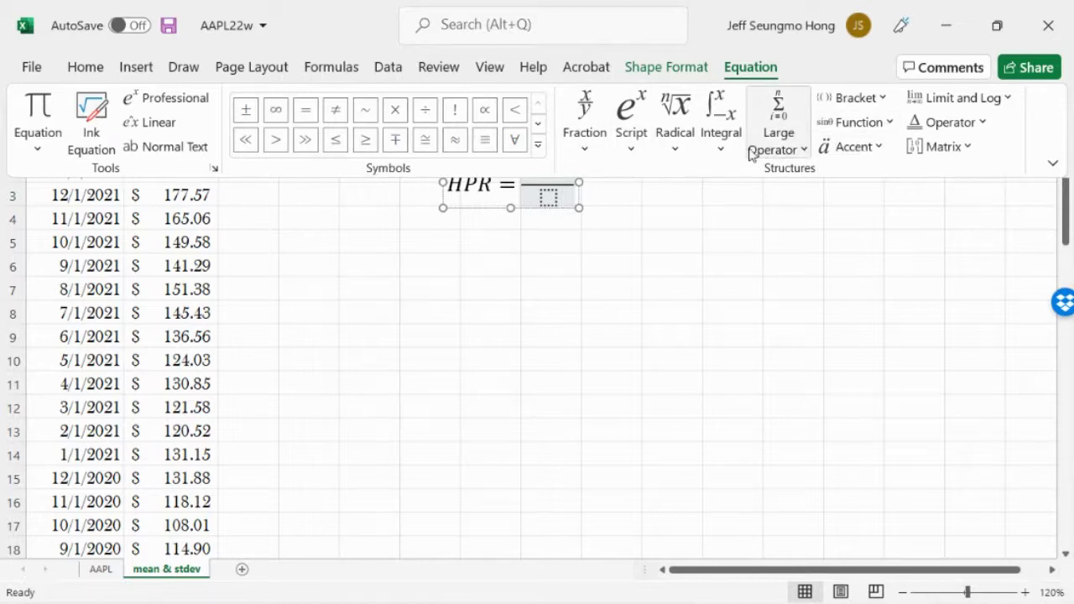
click(779, 116)
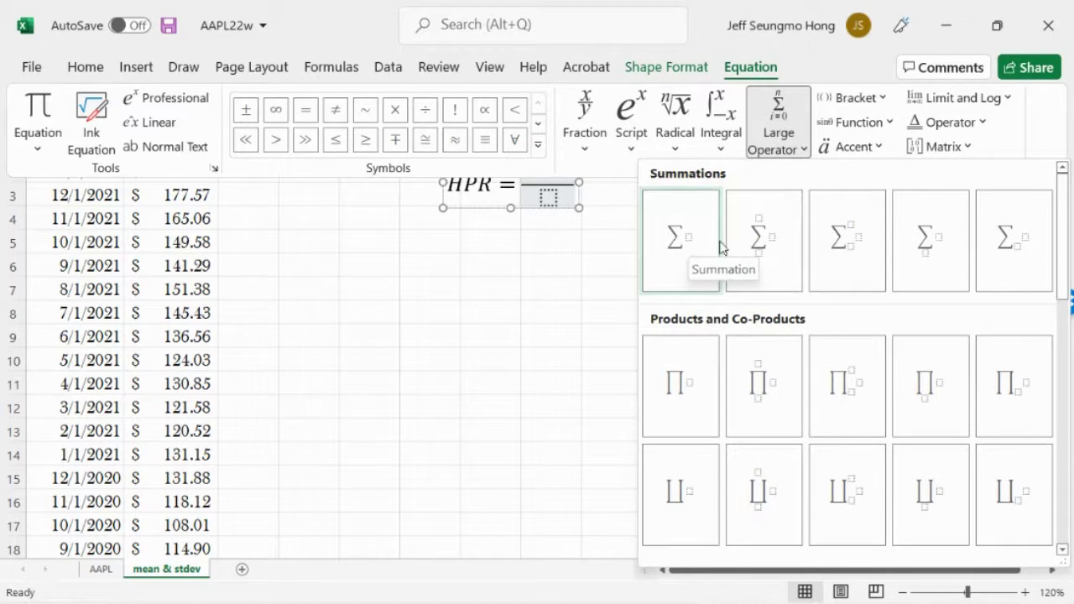
click(843, 244)
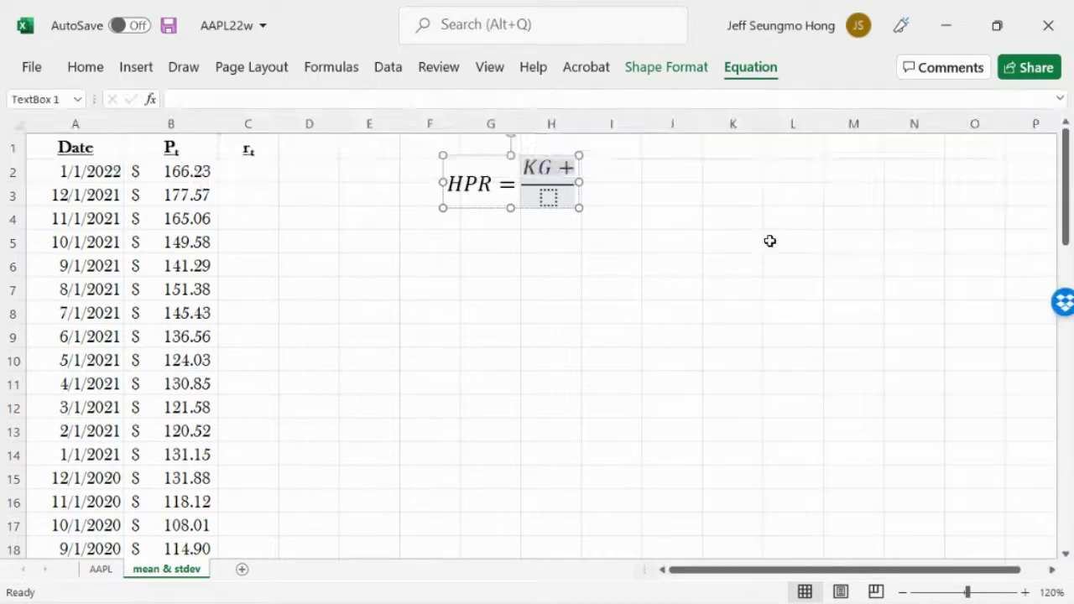
click(626, 174)
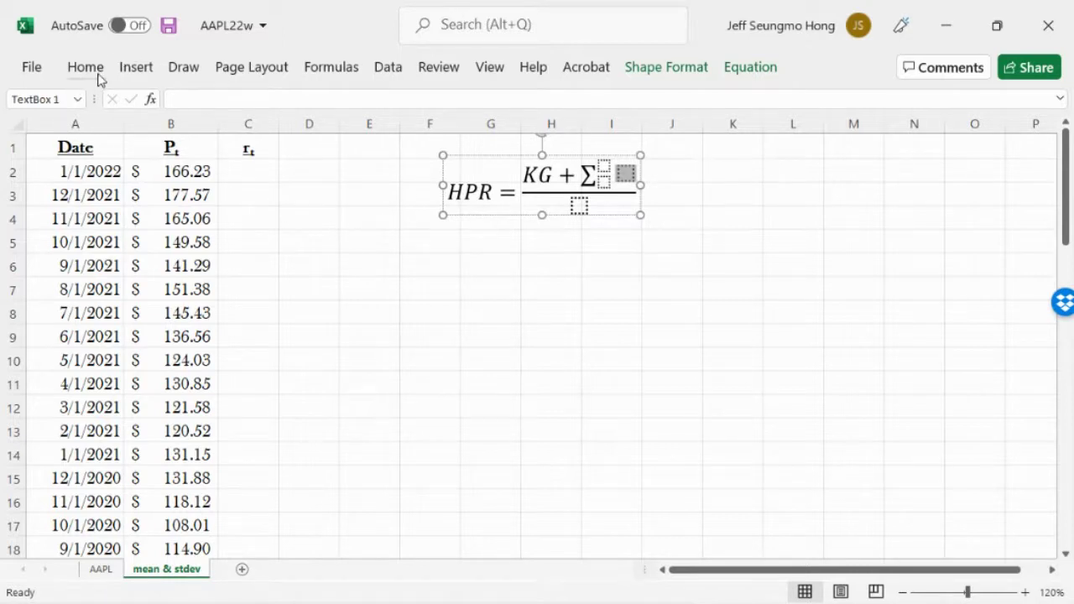
- Insert a subscript structure as the summation's term and fill it in as CF with subscript t
click(767, 72)
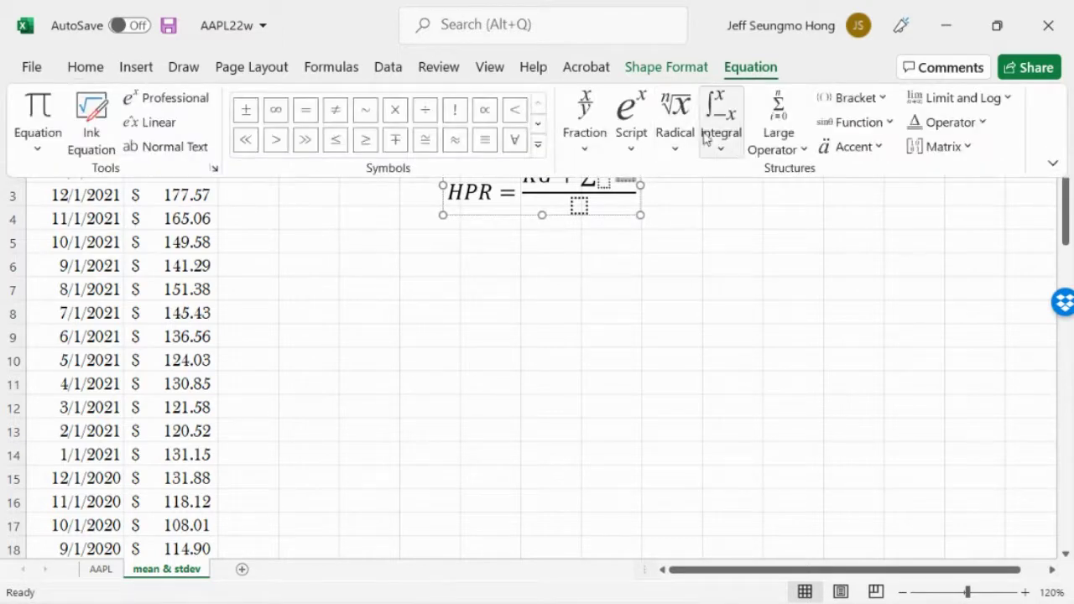
click(635, 118)
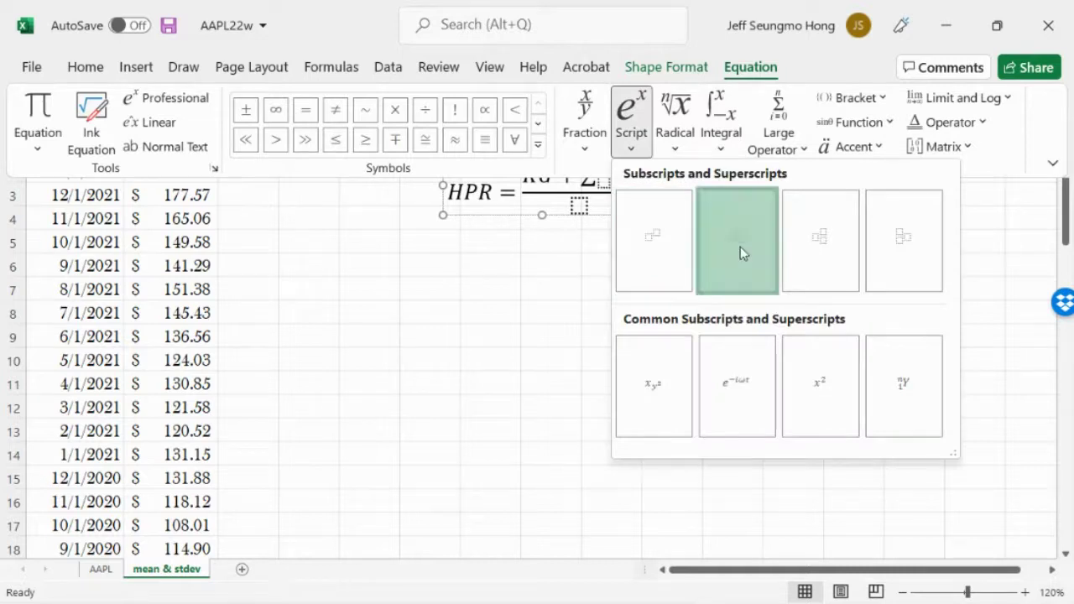
click(740, 254)
click(625, 175)
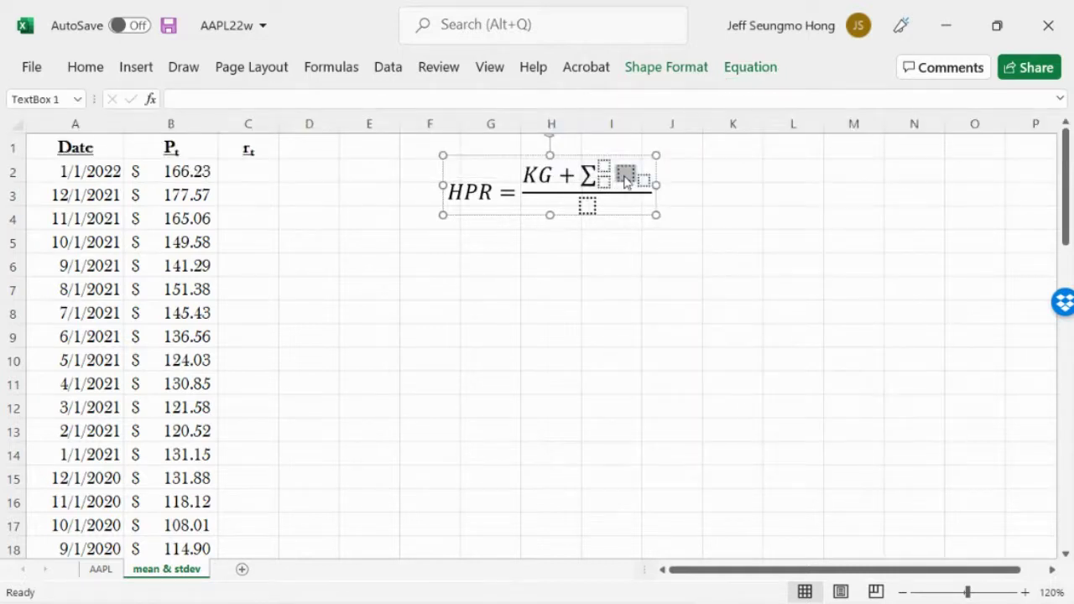
text(CF)
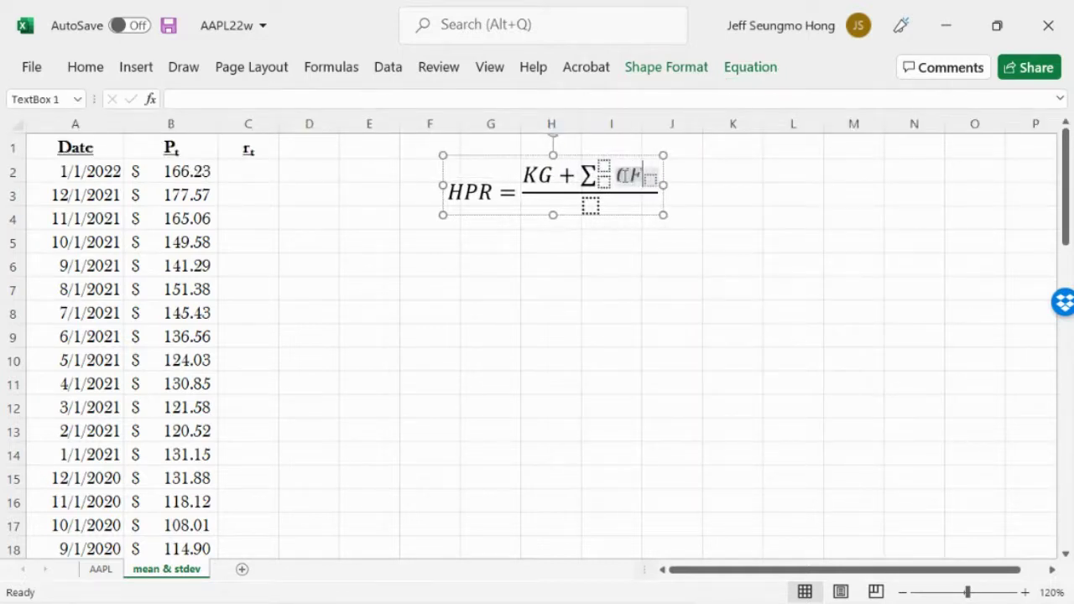
click(652, 182)
text(t)
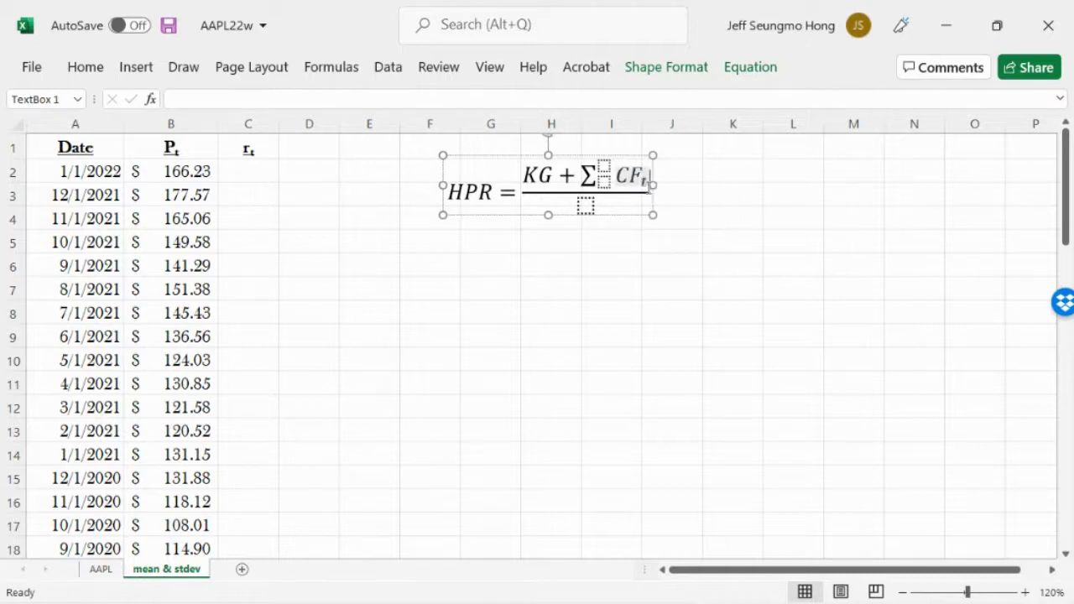
- Set the summation's upper limit to n and its lower limit to 1
click(604, 168)
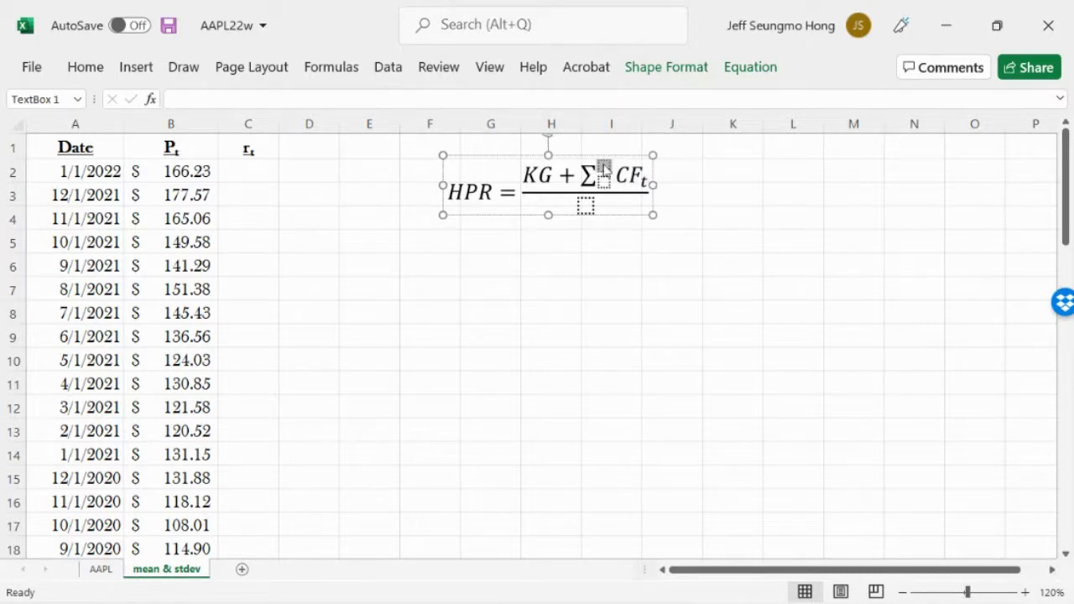
text(n)
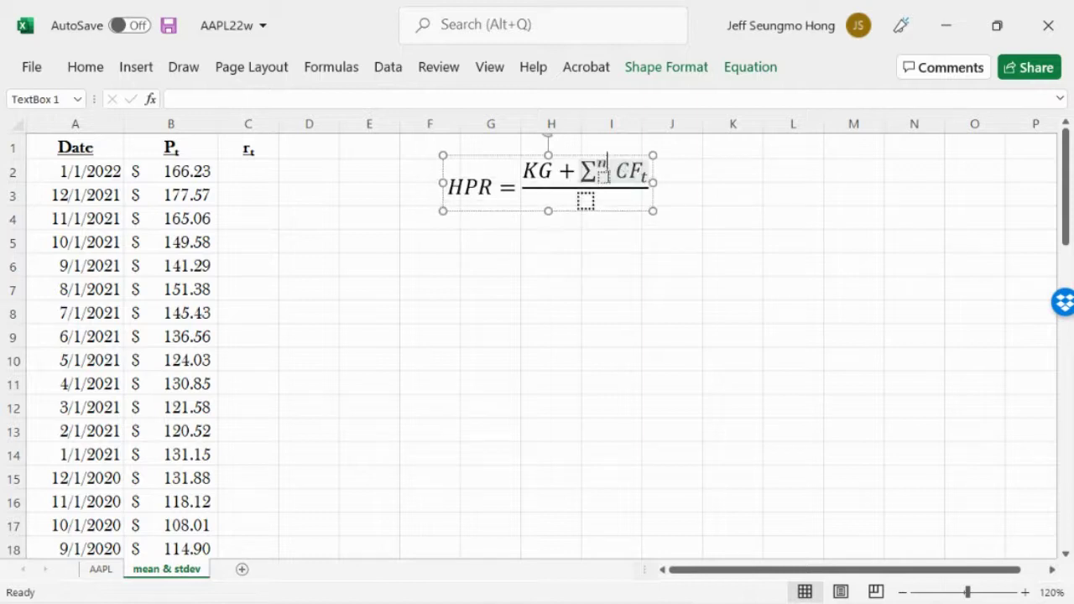
click(605, 178)
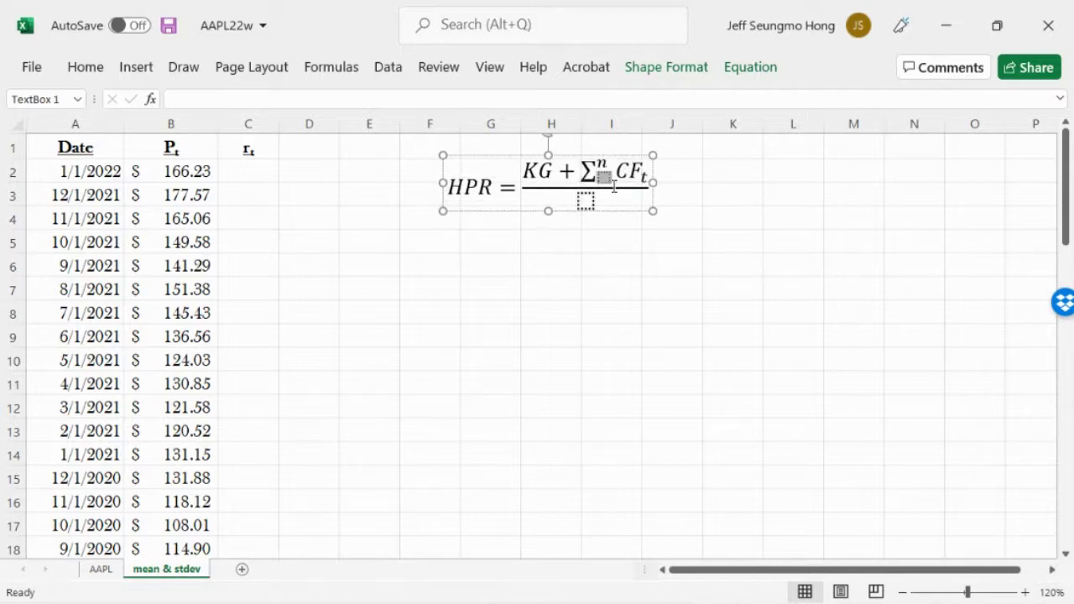
text(1)
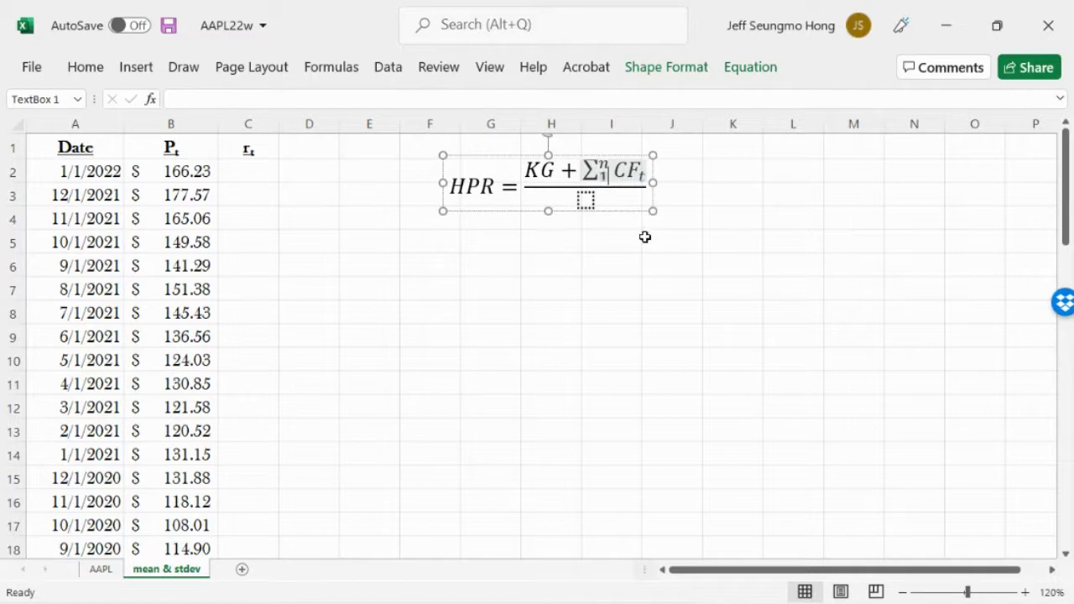
- Insert a subscript structure in the fraction's denominator and fill it in as P with subscript 0
click(587, 204)
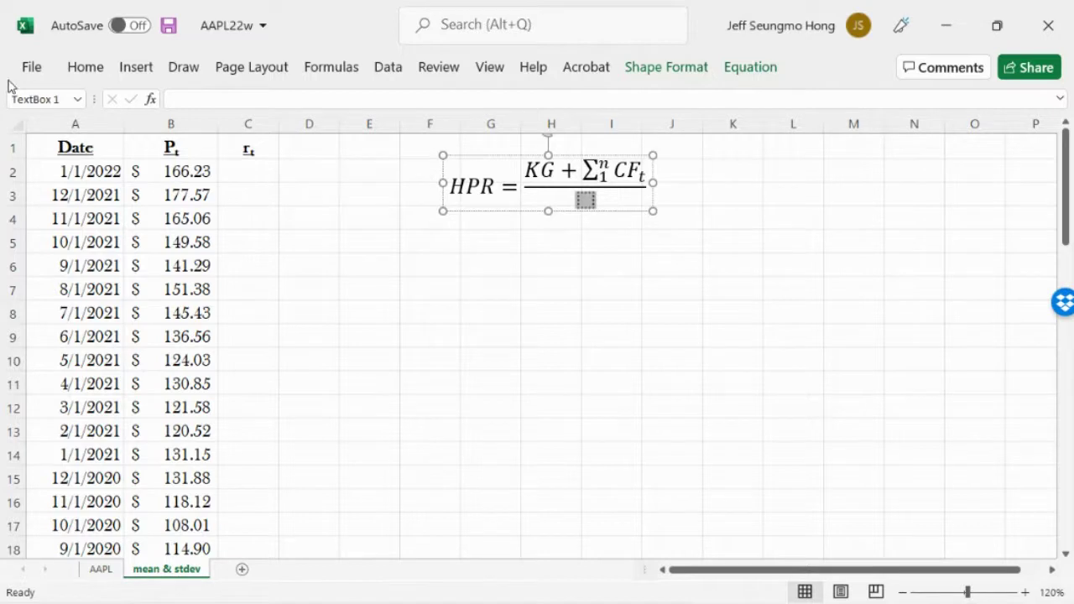
click(87, 69)
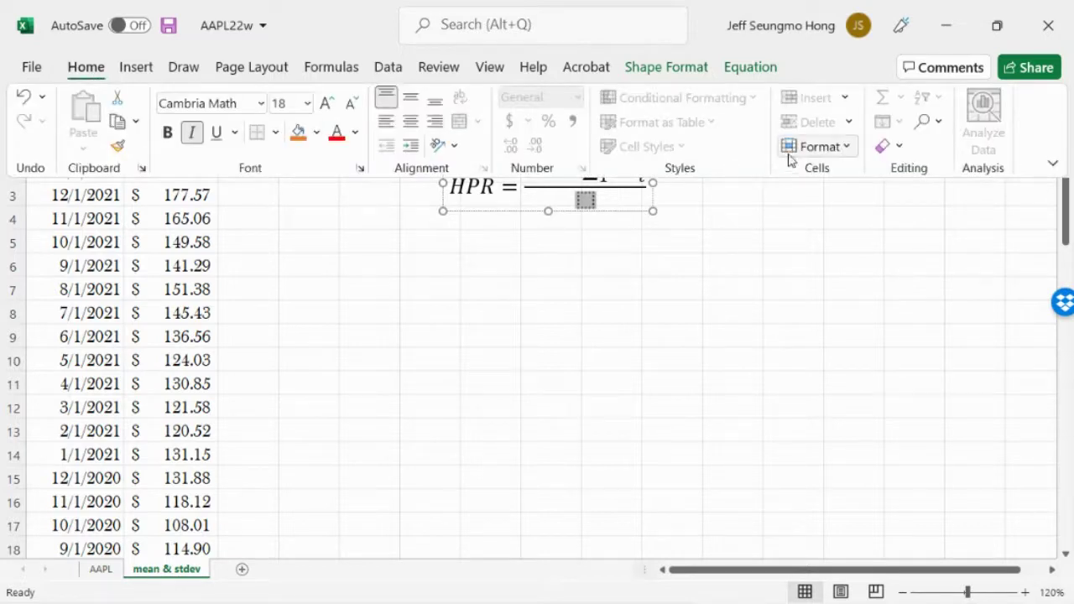
click(753, 70)
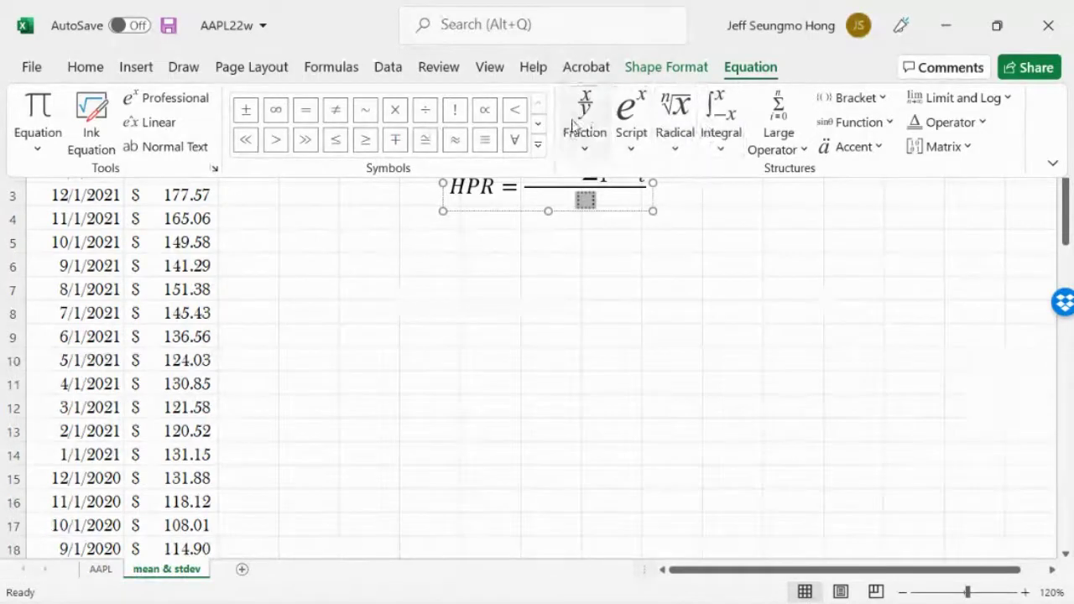
click(631, 118)
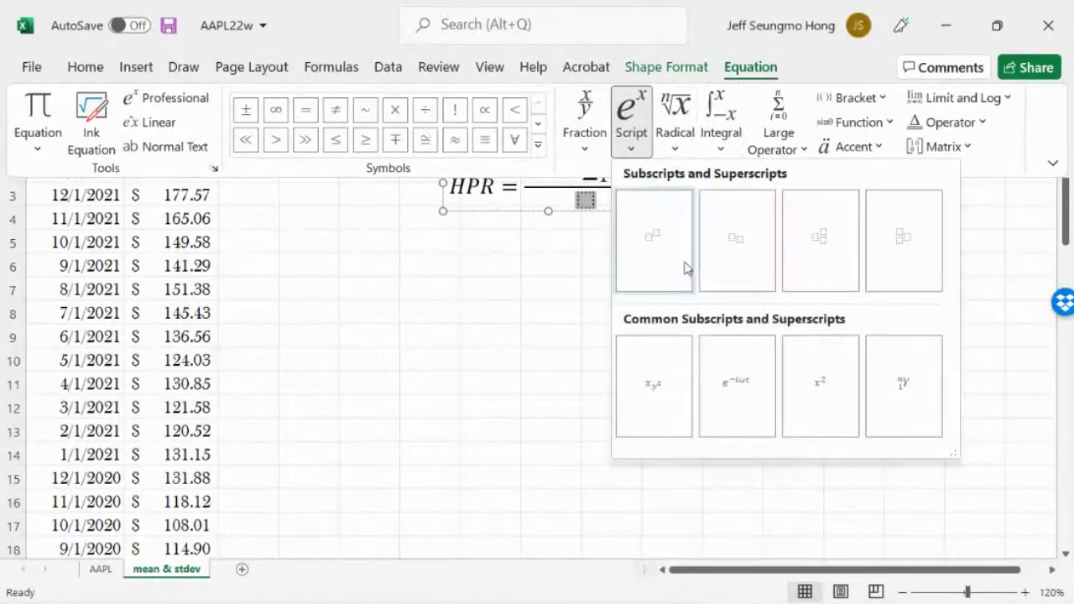
click(732, 244)
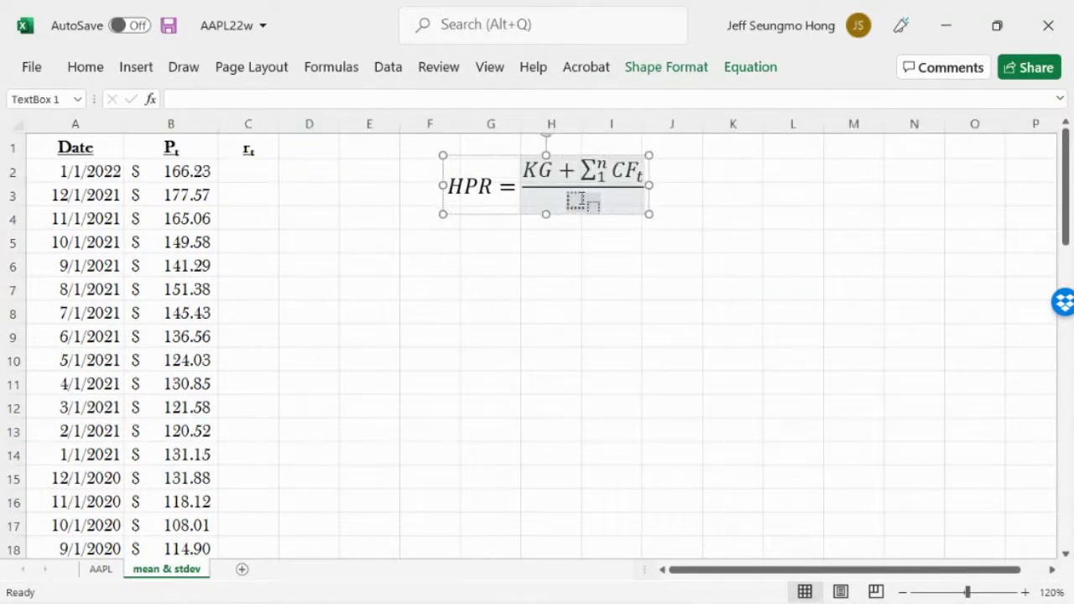
click(577, 200)
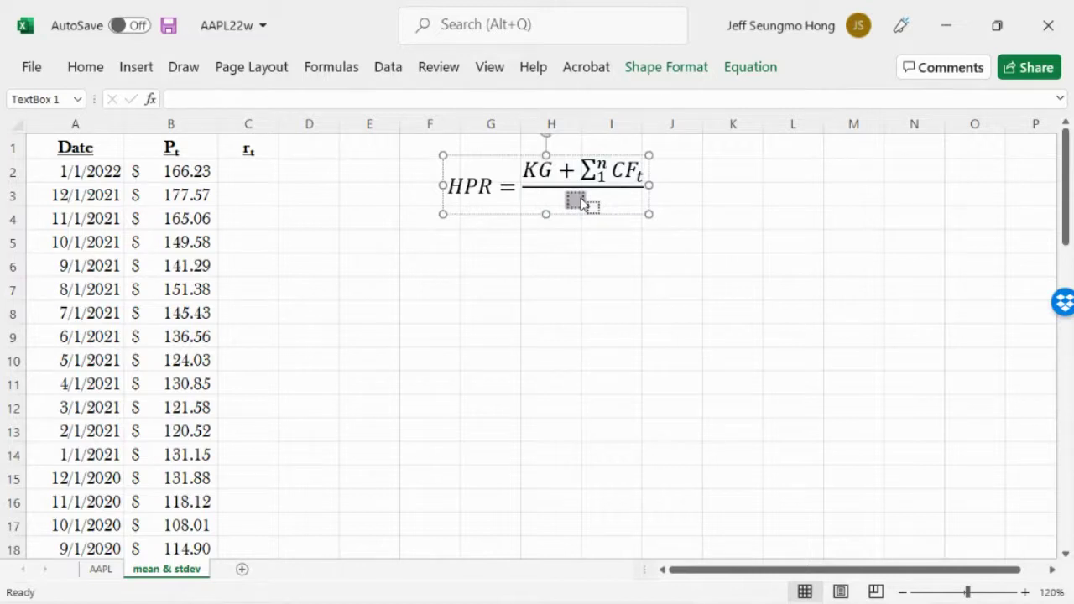
text(P)
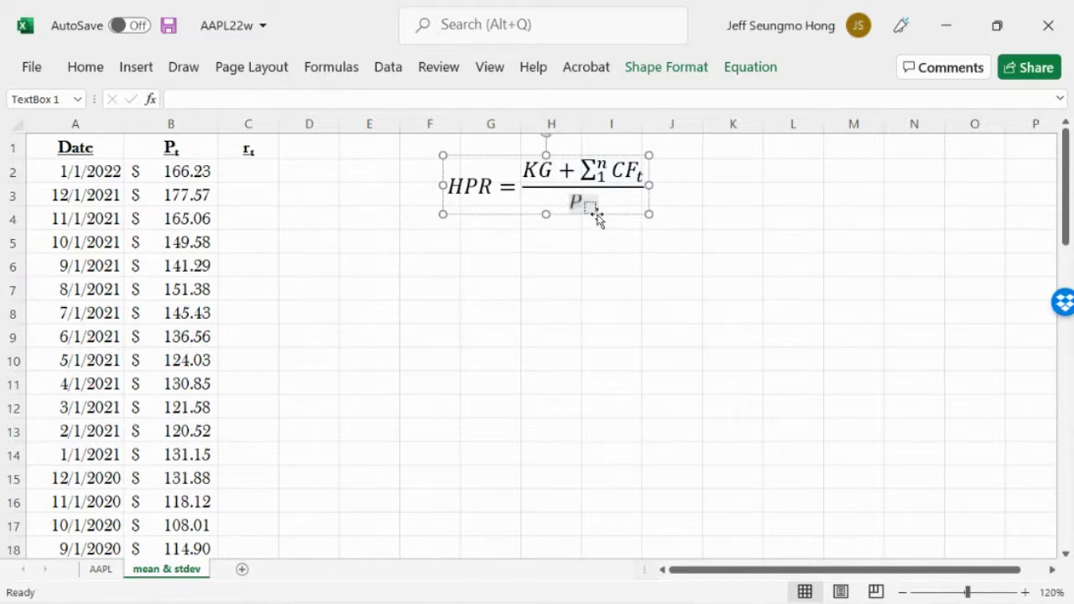
click(589, 208)
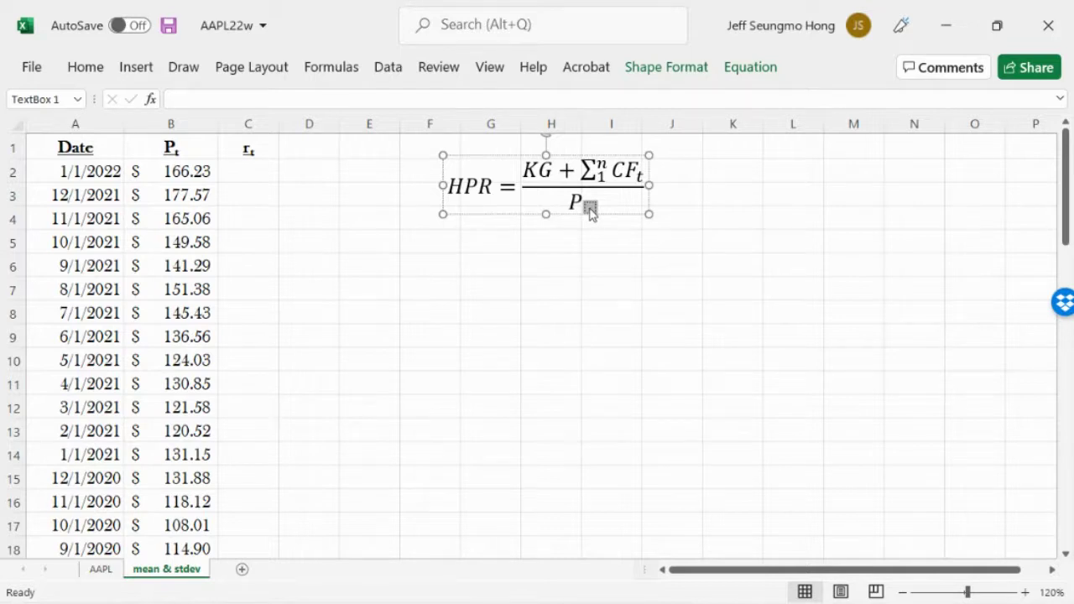
text(0)
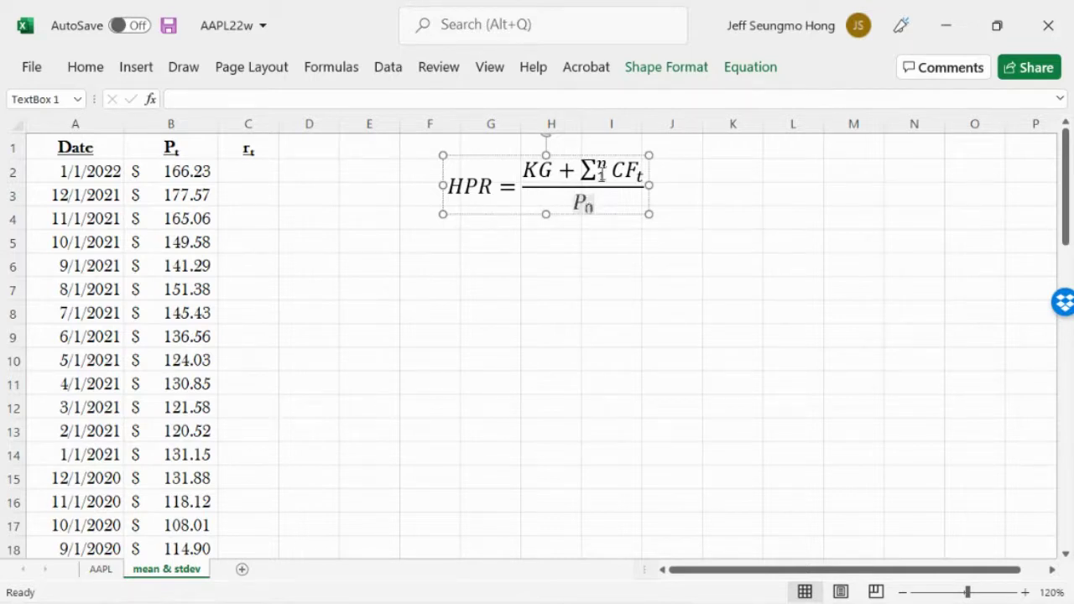
click(601, 174)
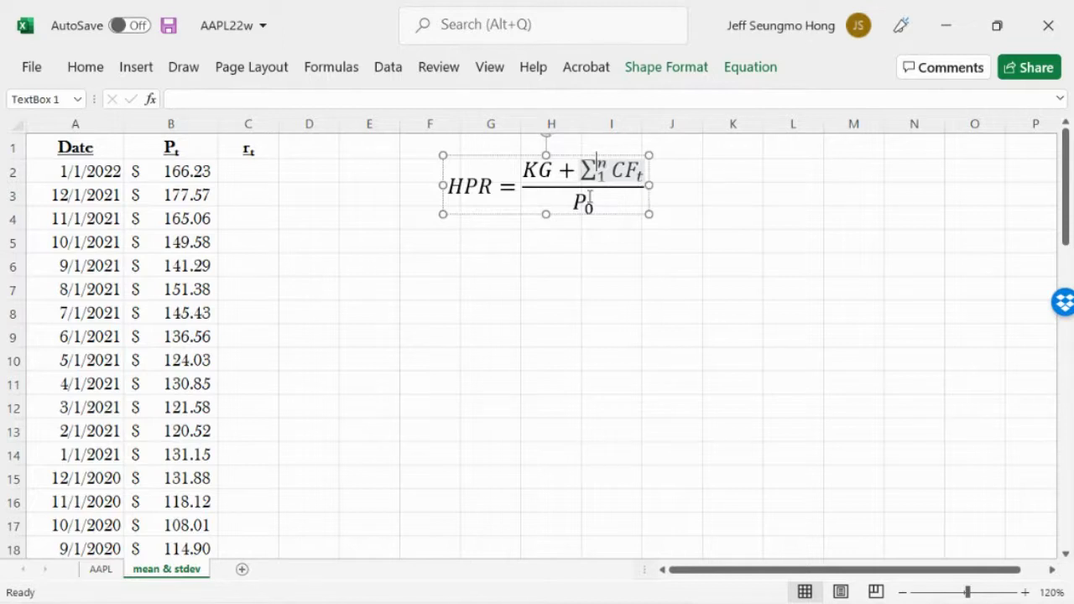
key(Right)
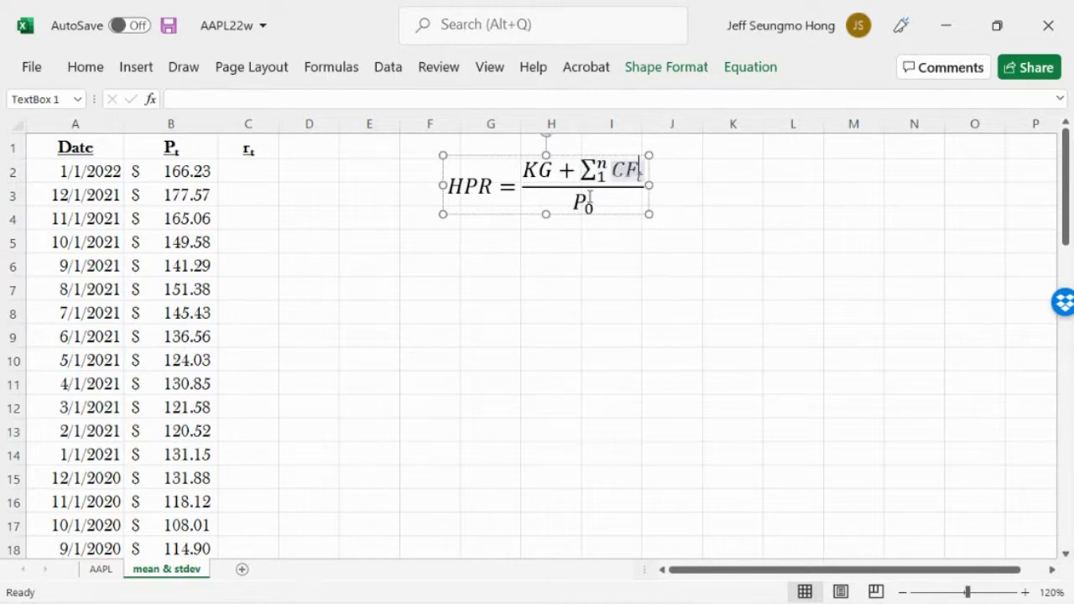
key(Right)
key(Right)
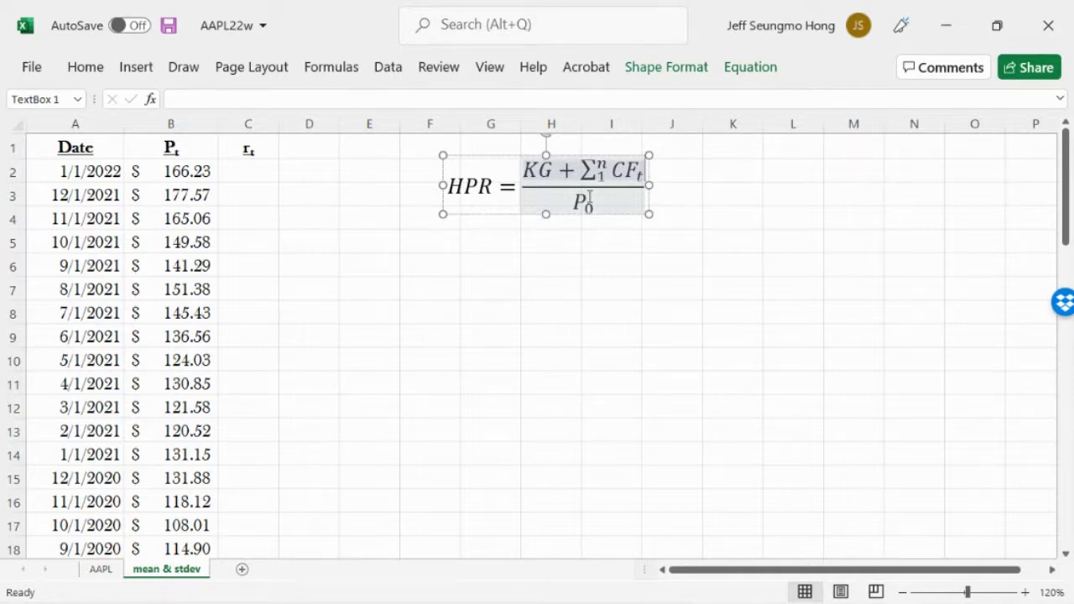
key(Return)
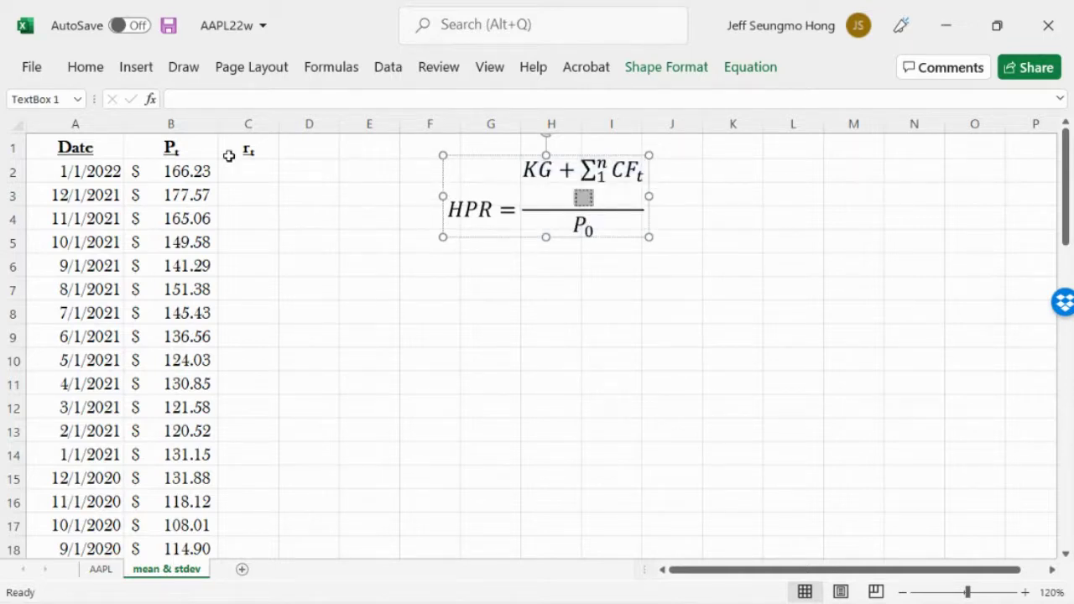
click(81, 67)
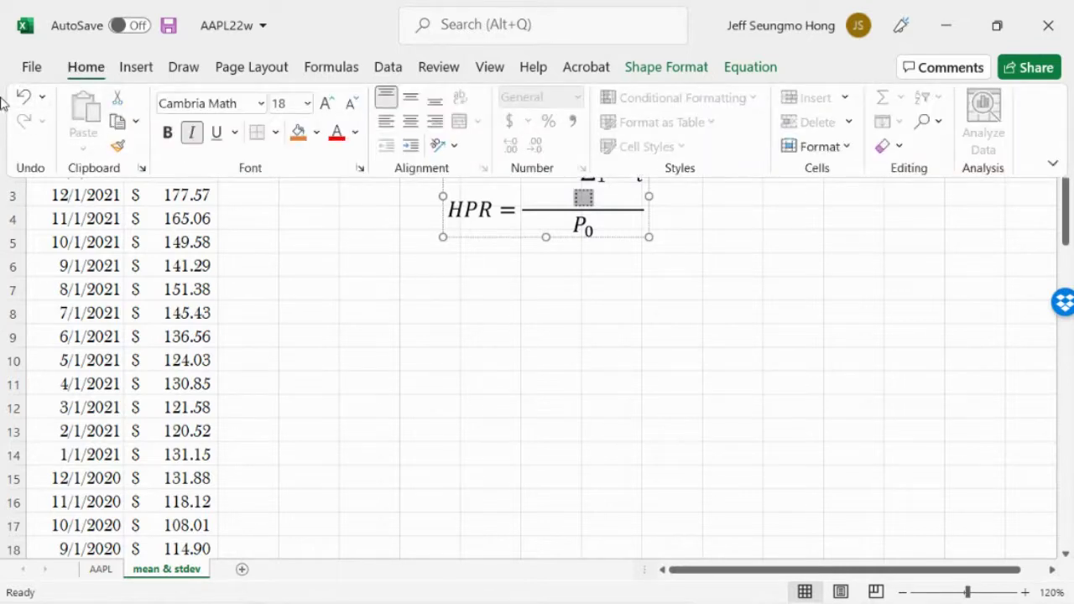
click(26, 99)
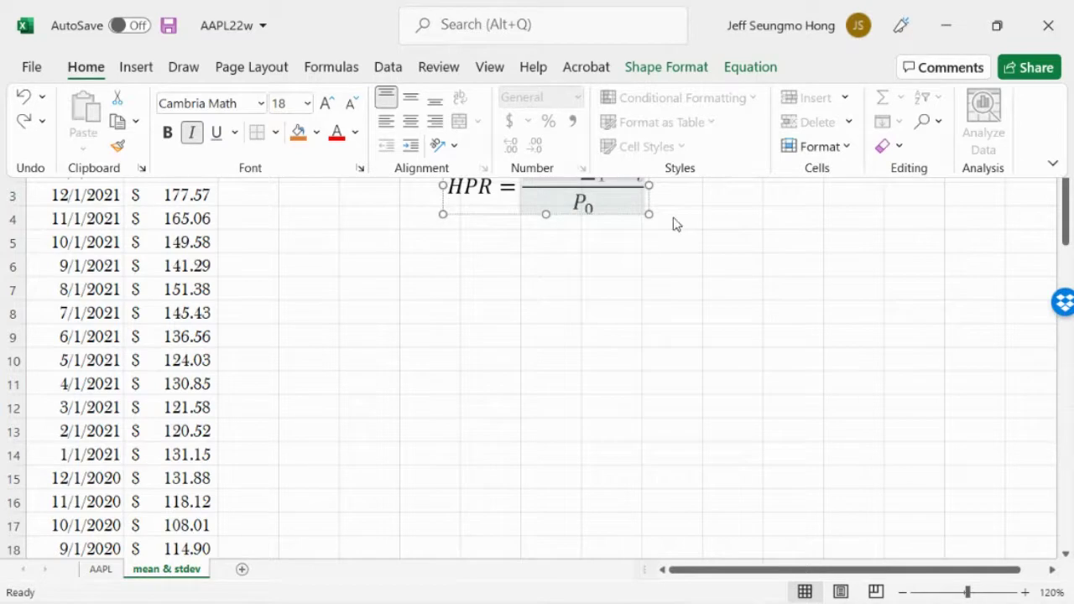
- Place the cursor after the whole HPR fraction and add a new line below the equation in the text box
click(625, 195)
click(640, 195)
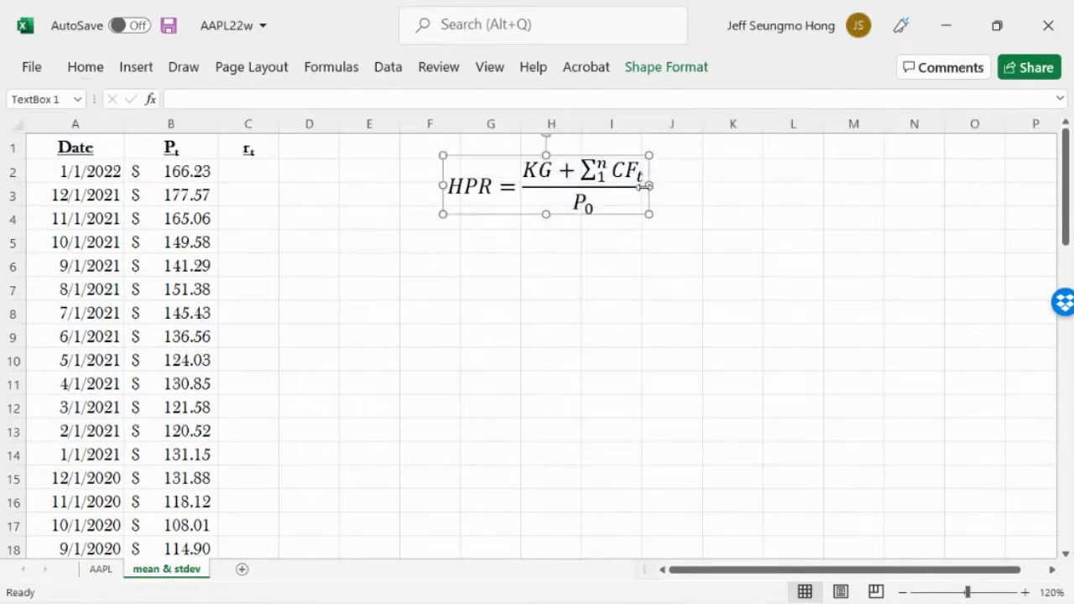
click(594, 176)
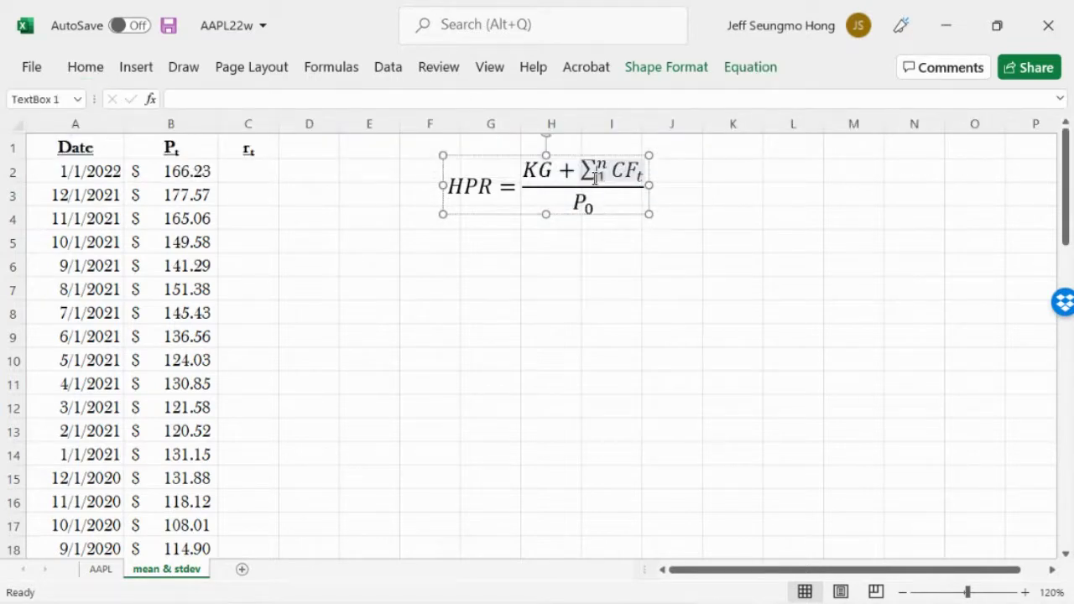
key(Right)
key(Right)
key(Right)
key(Right)
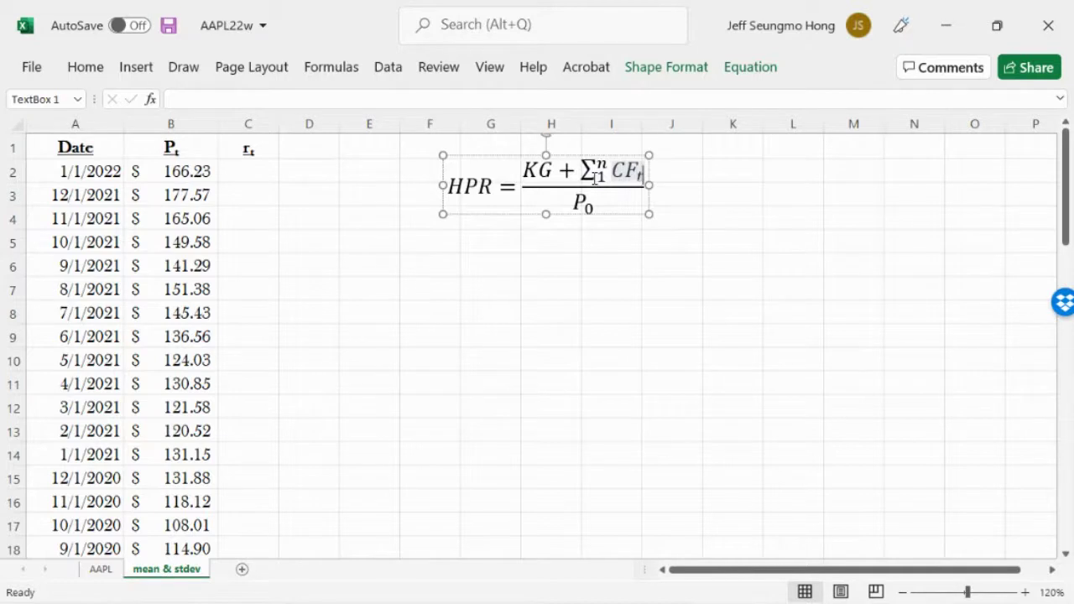
key(Right)
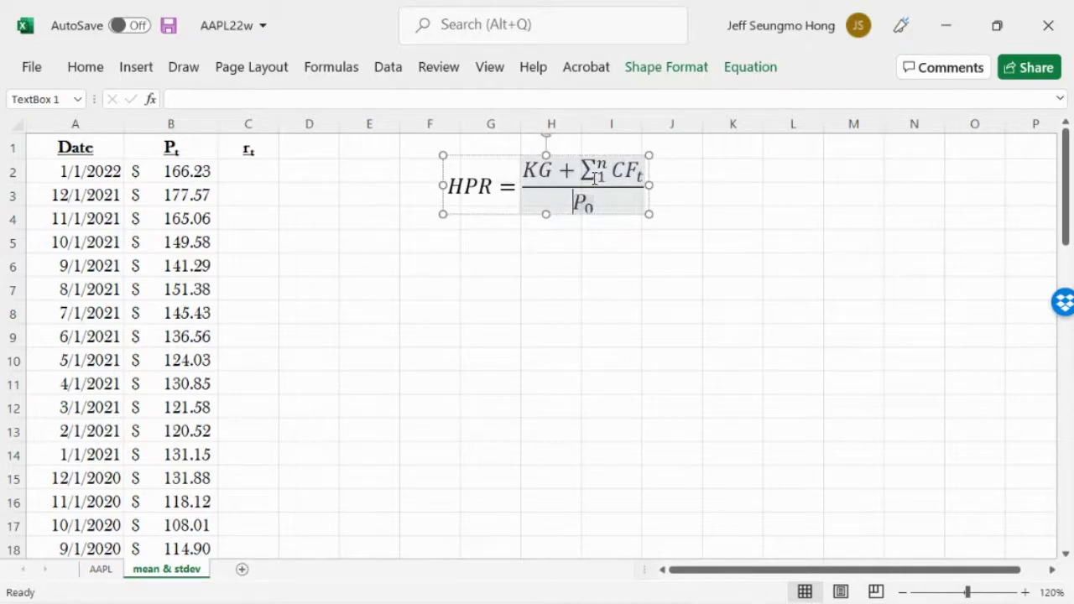
key(Right)
key(Right)
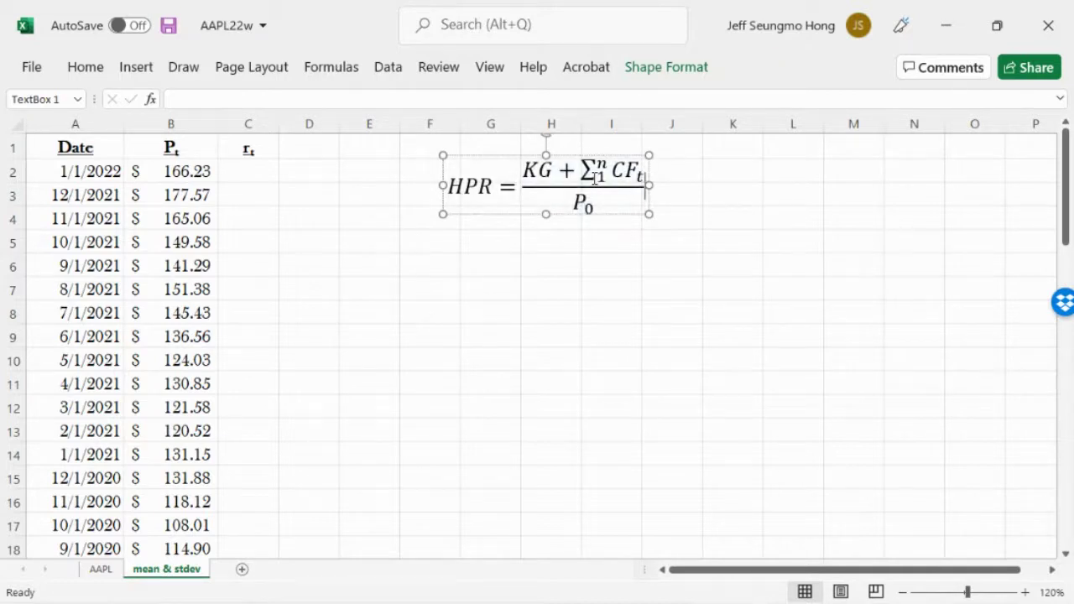
key(Return)
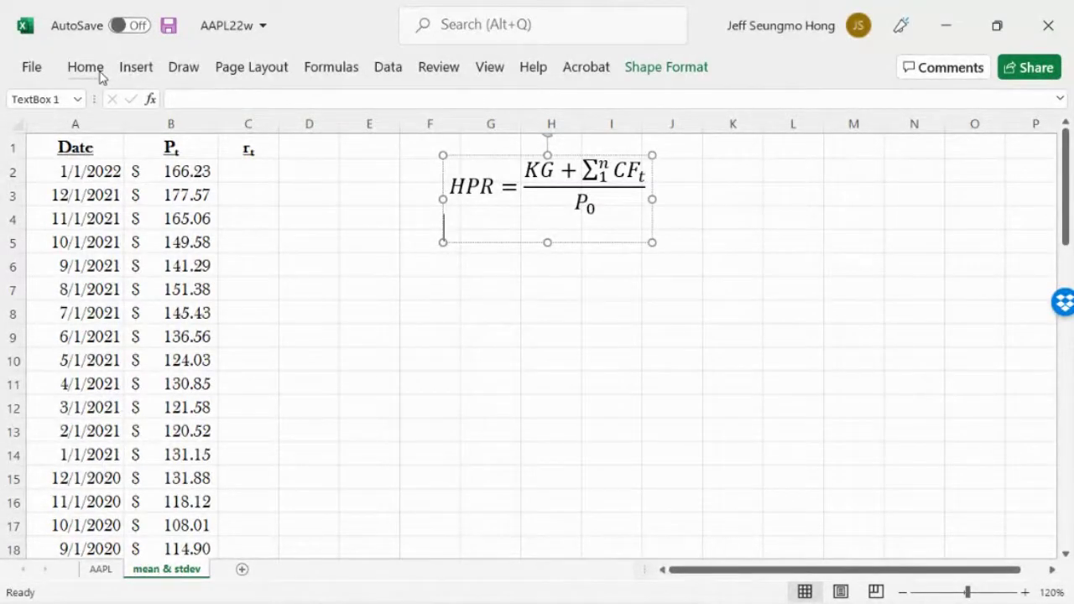
- Add a second blank line under the HPR equation in the same text box
click(676, 70)
click(628, 201)
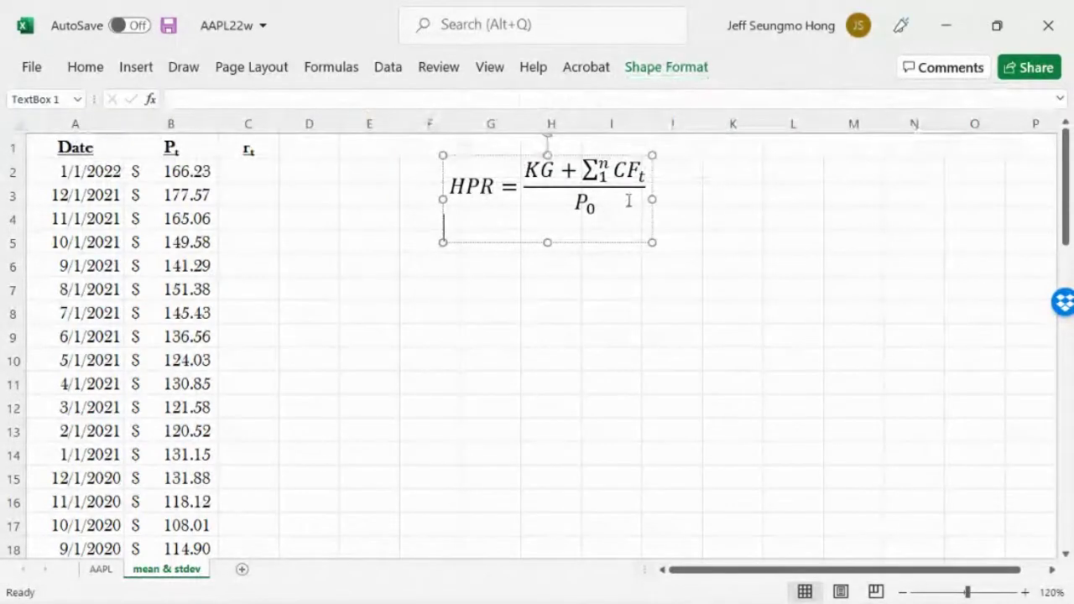
click(132, 71)
click(636, 203)
click(630, 188)
key(Return)
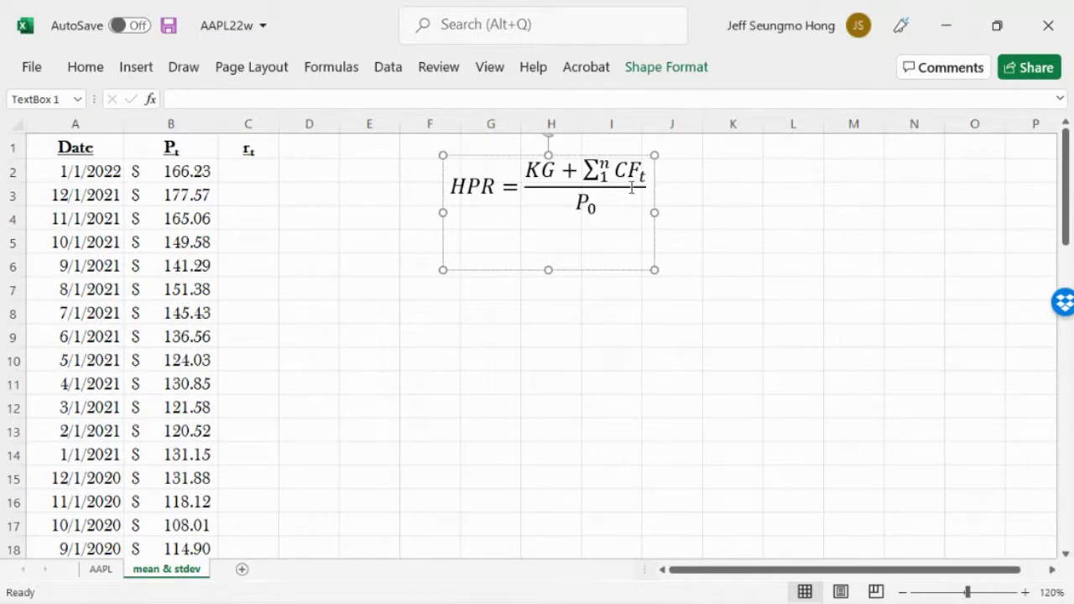
- Insert a new blank equation on the line below the HPR formula in the text box
click(134, 72)
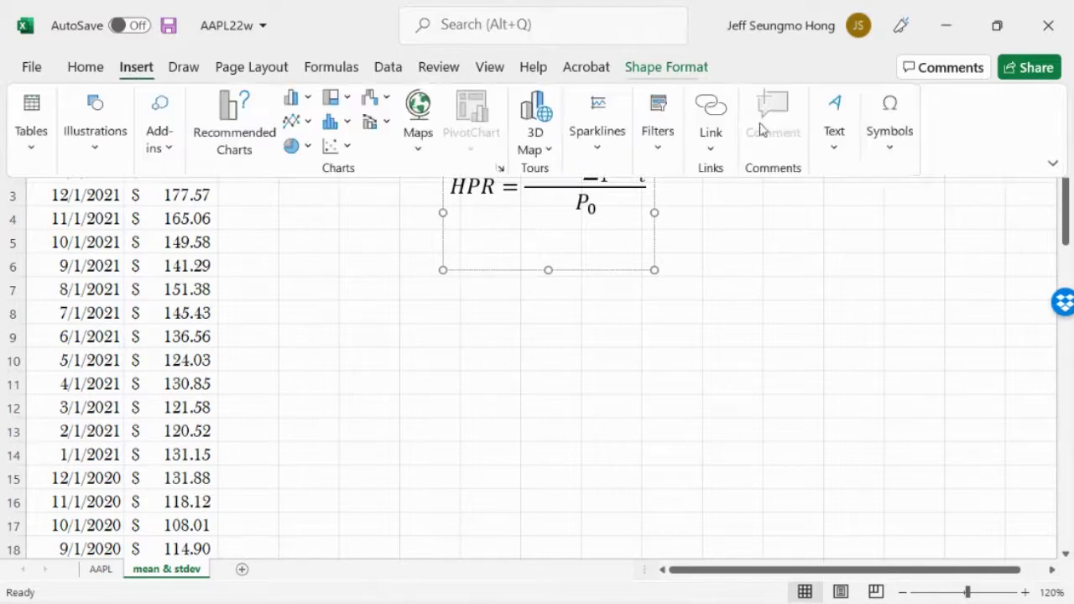
click(890, 126)
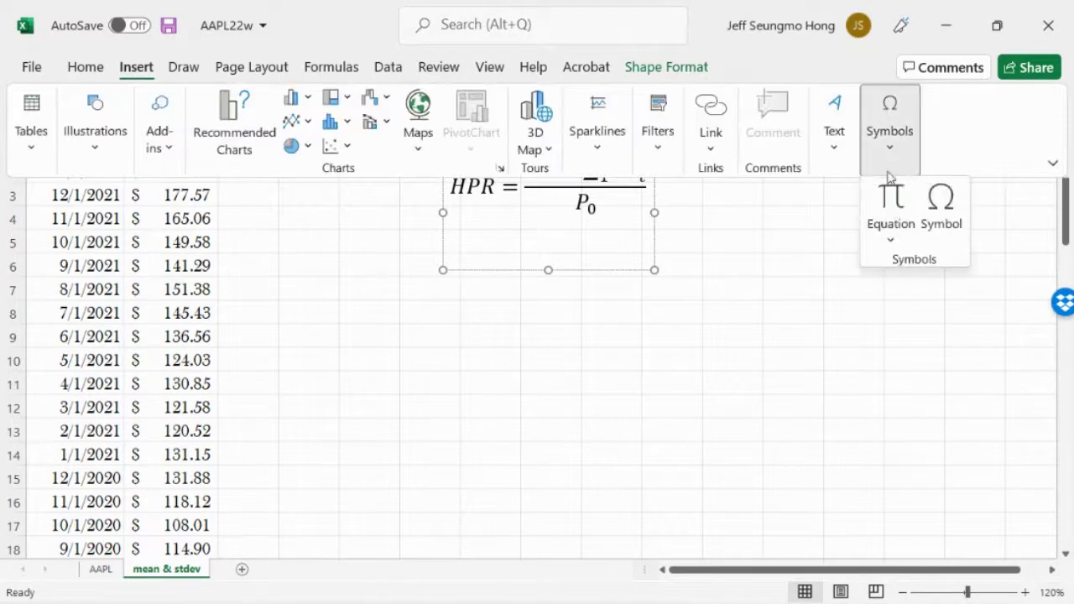
click(893, 231)
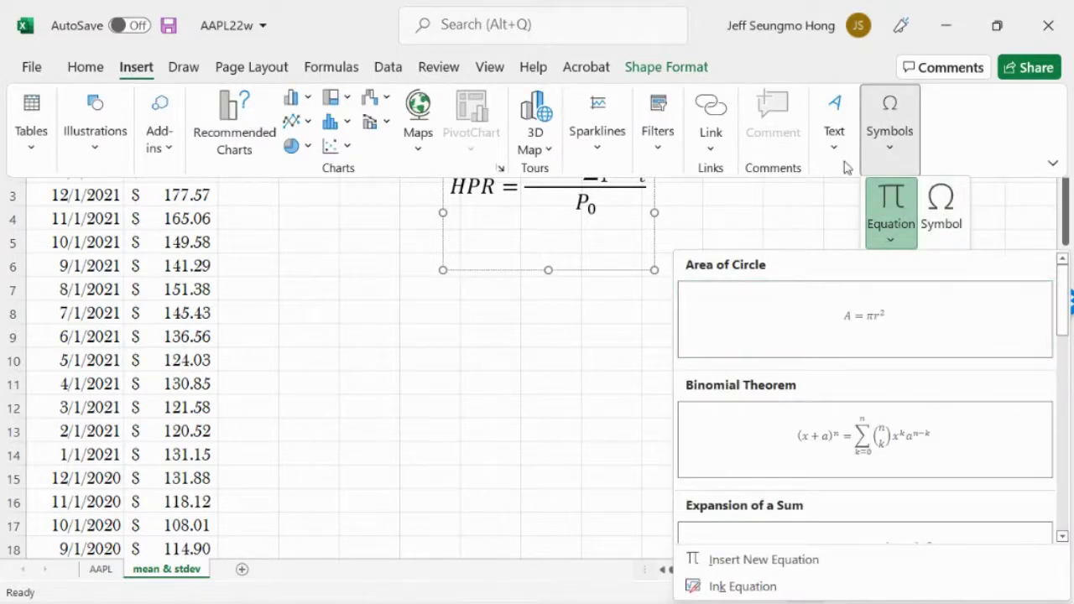
click(889, 201)
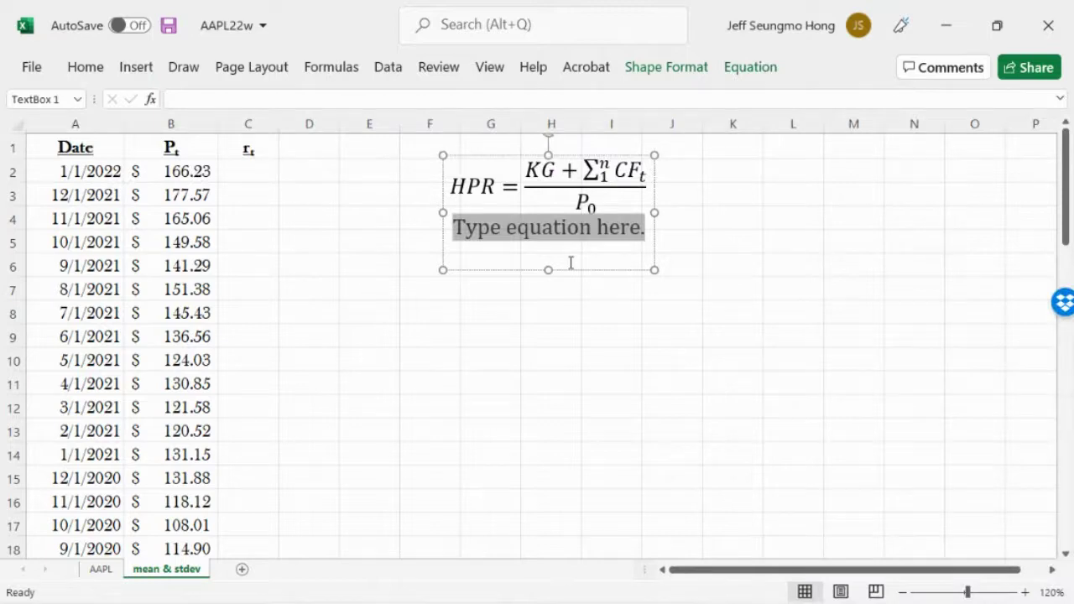
text(r)
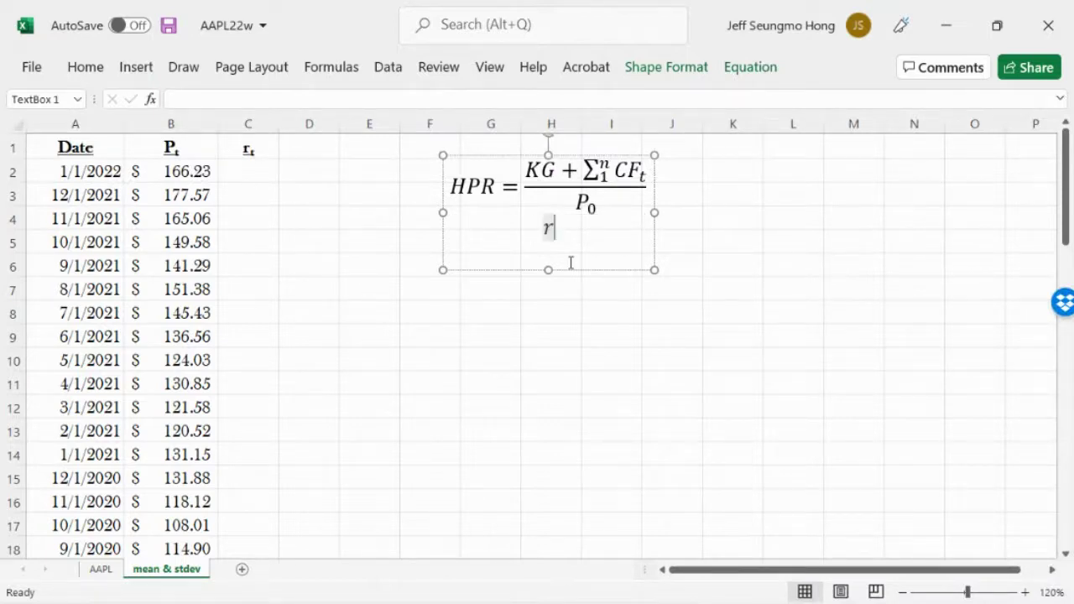
key(BackSpace)
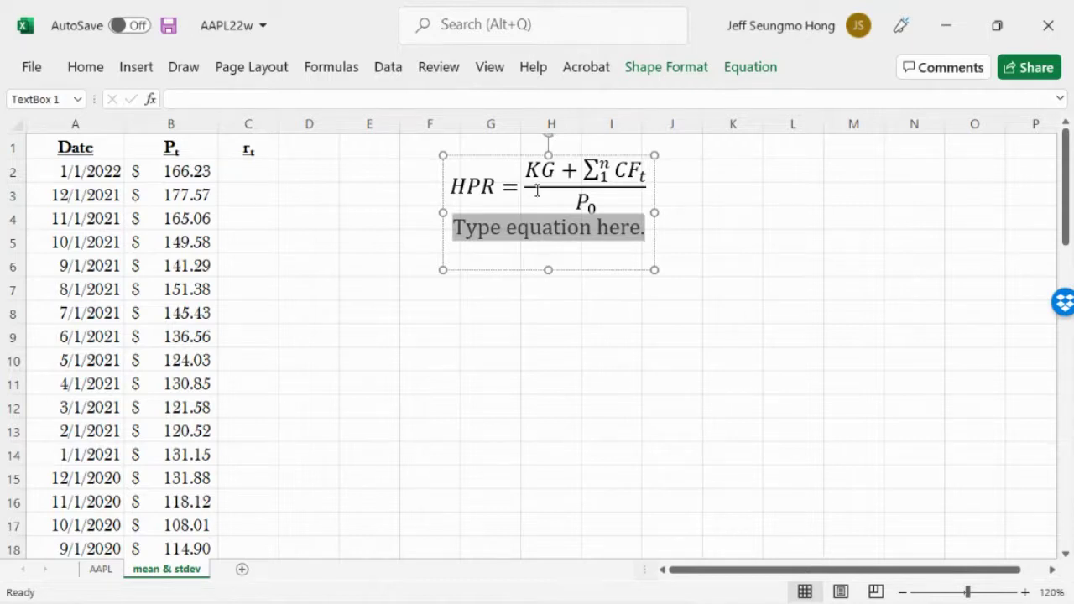
- Start the new equation with a subscript structure filled in as r with subscript t, followed by an equals sign
click(745, 68)
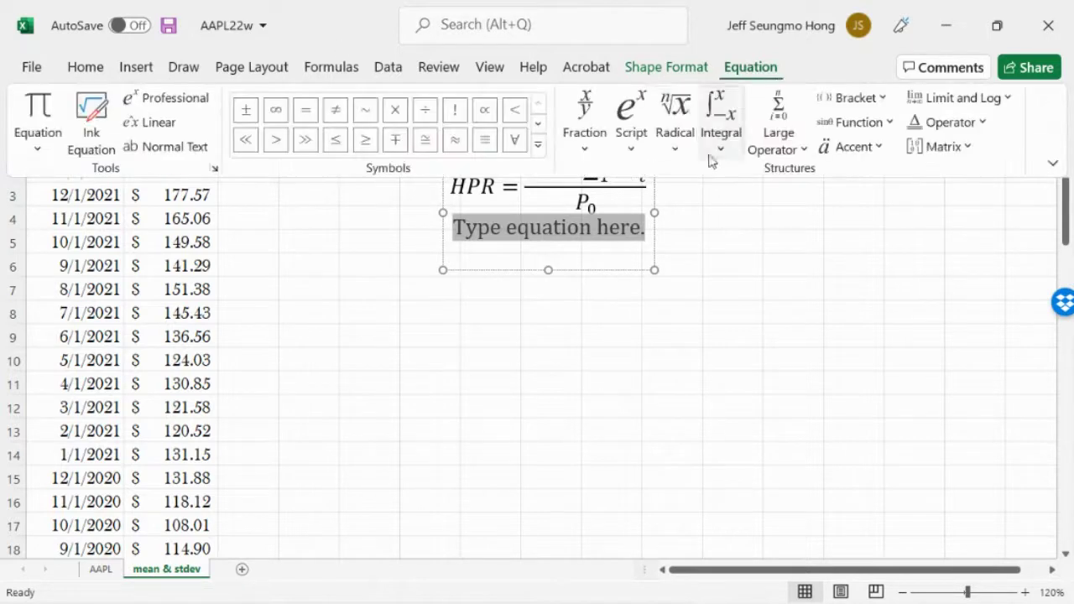
click(631, 117)
key(Escape)
click(732, 250)
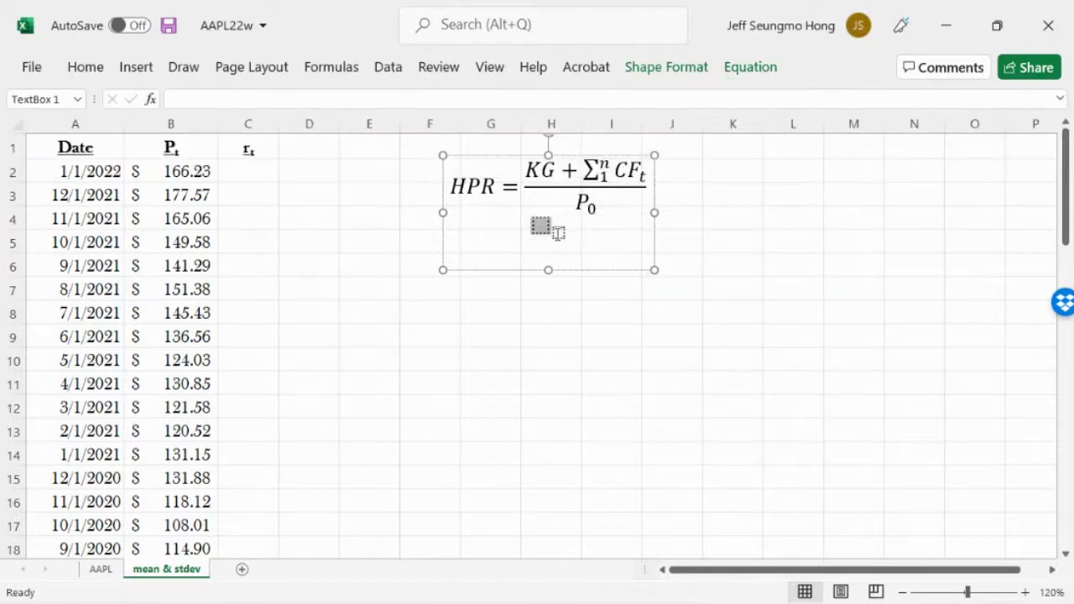
text(r)
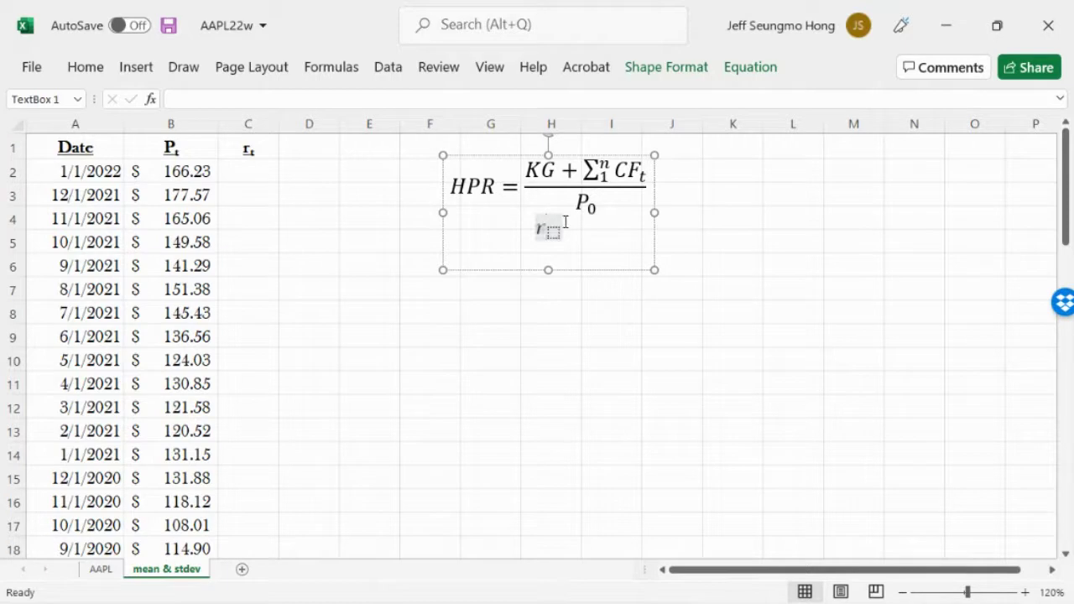
text(t)
key(Right)
text(=)
- Insert an empty stacked fraction after the equals sign of the r_t equation
click(750, 67)
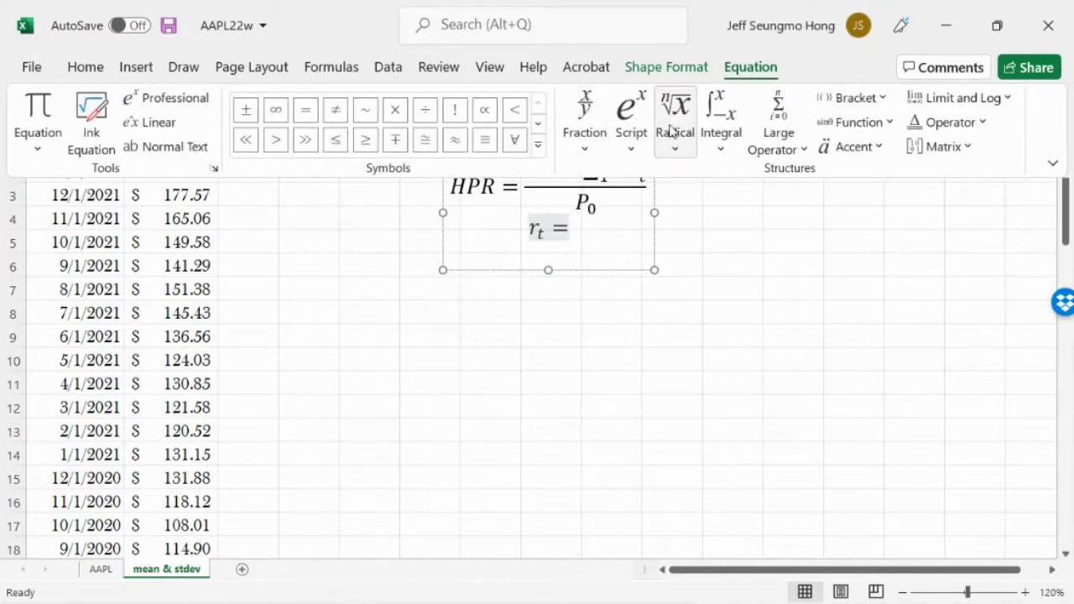
click(593, 119)
click(589, 220)
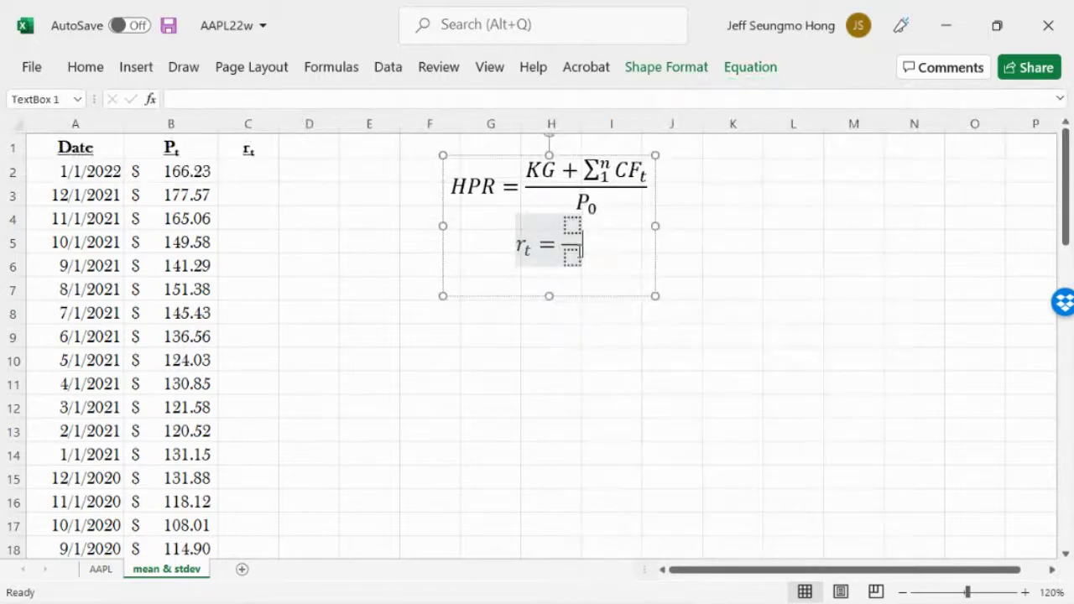
- Place two empty subscript structures separated by a minus sign in the numerator of the r_t fraction
click(571, 226)
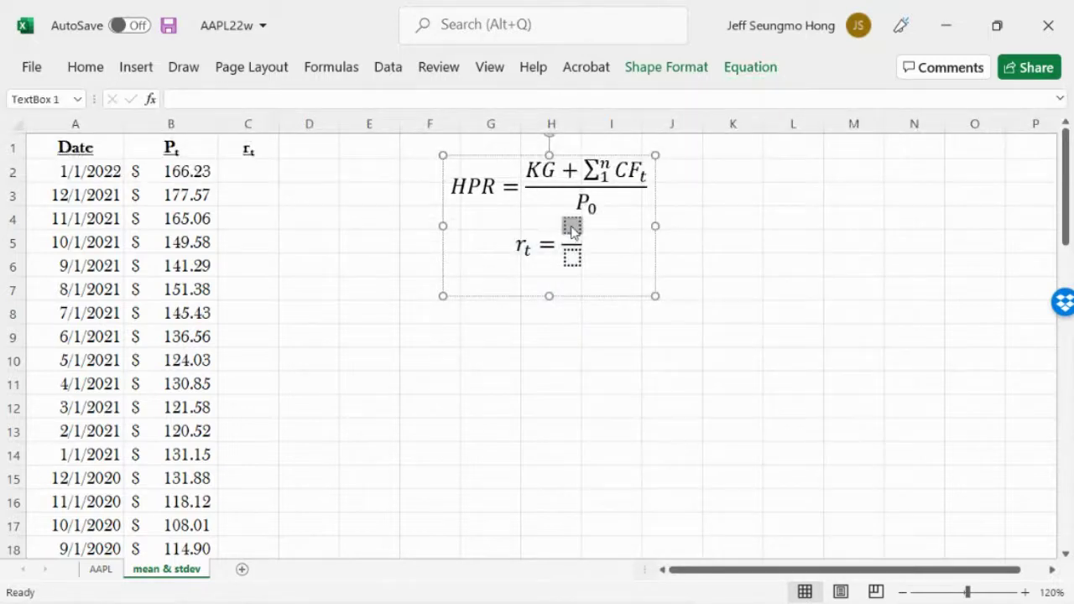
click(88, 69)
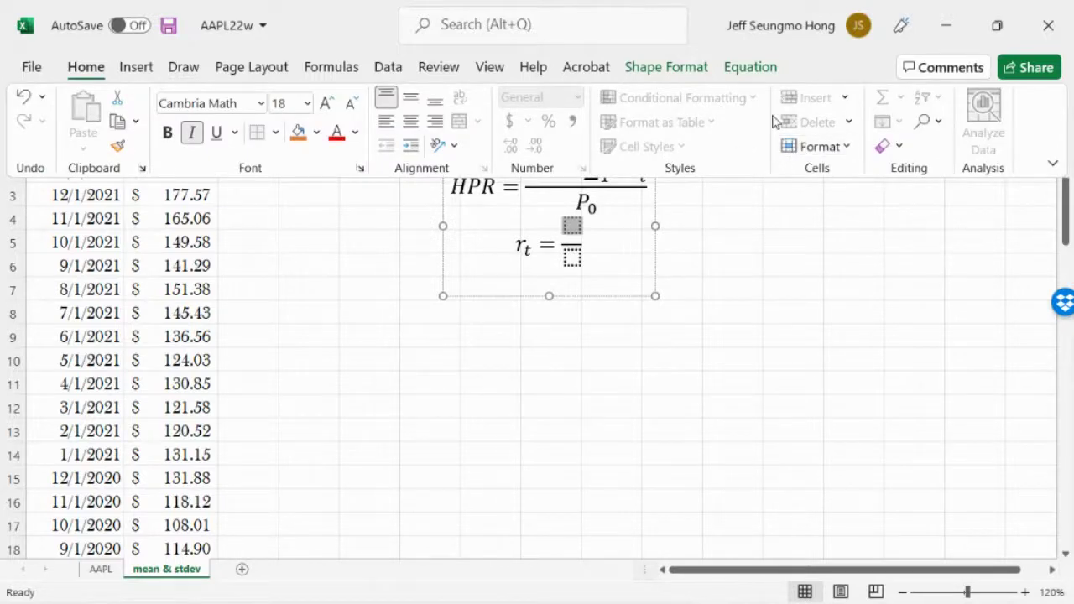
click(744, 70)
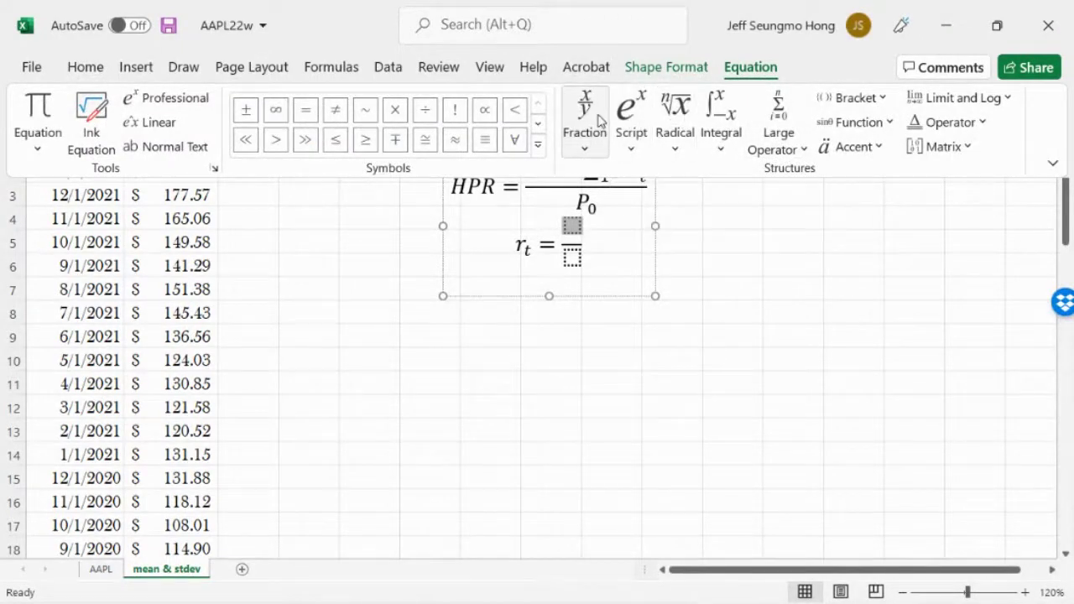
click(633, 121)
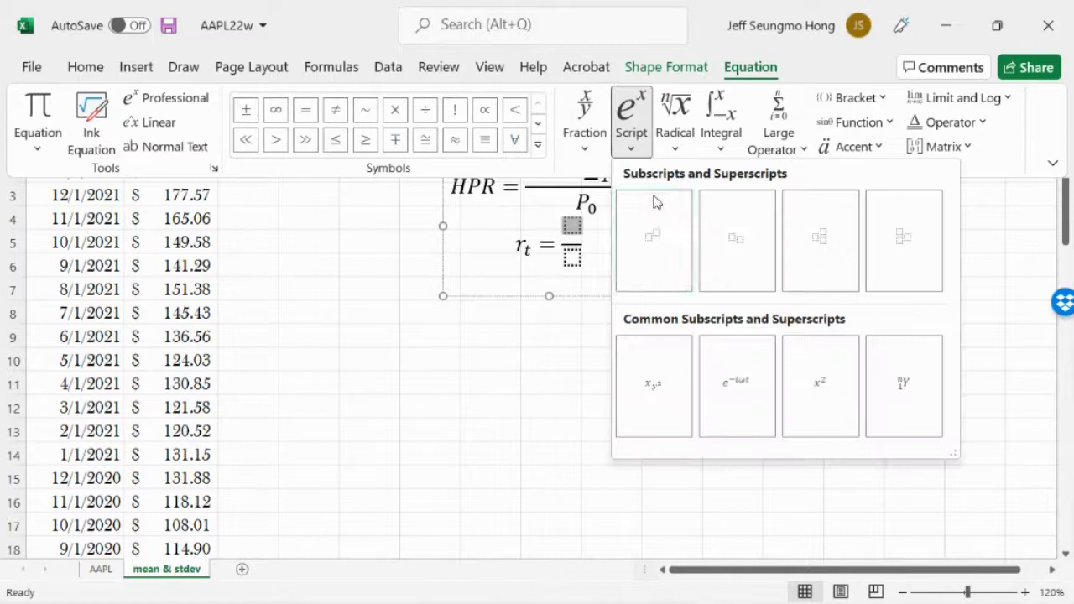
click(723, 238)
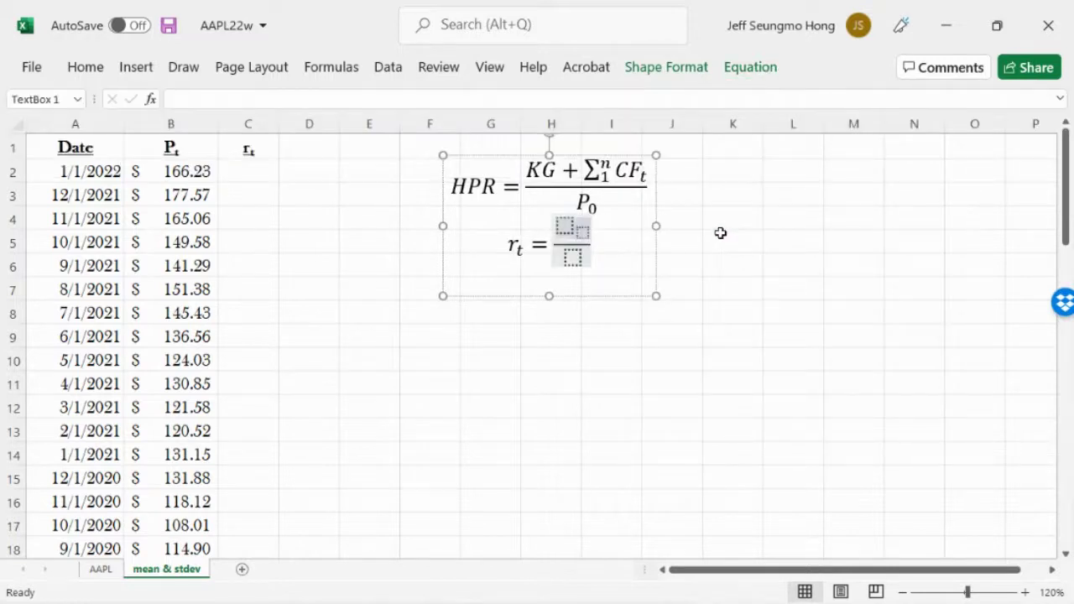
text(-)
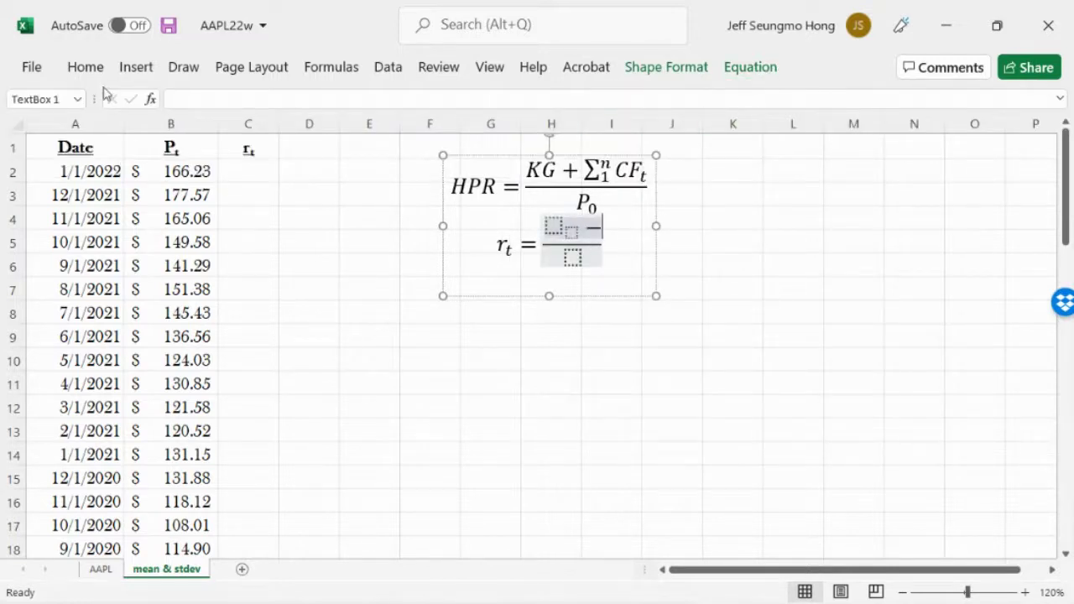
click(750, 68)
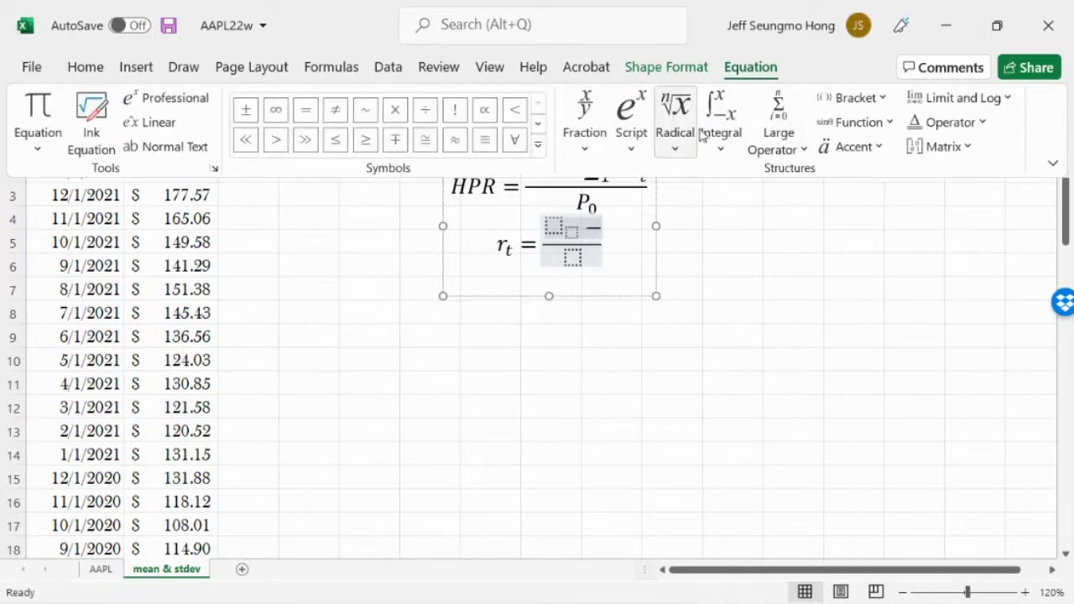
click(631, 126)
click(729, 241)
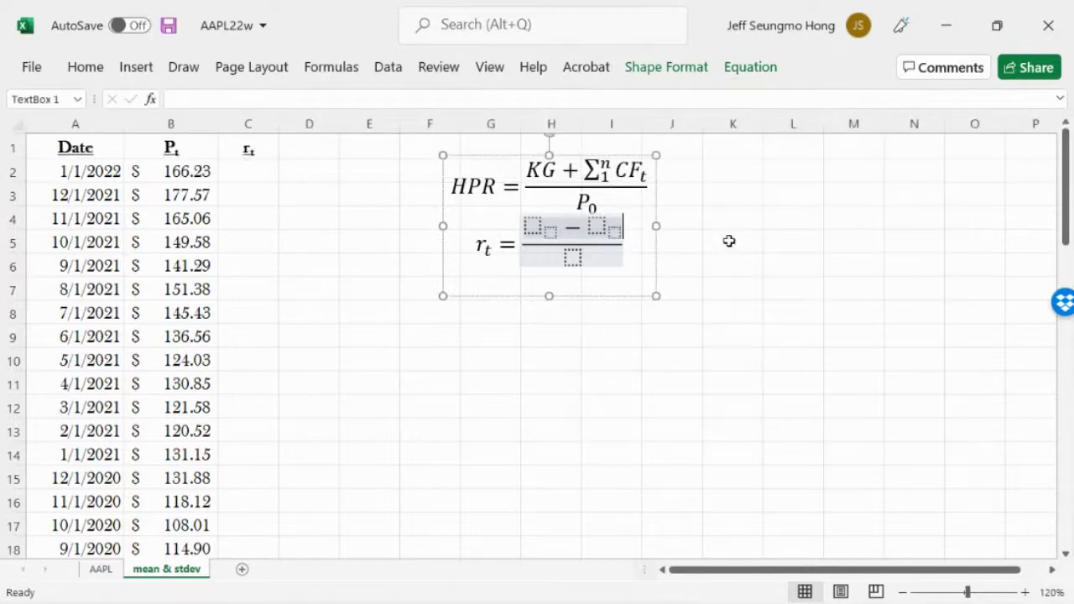
- Insert an empty subscript structure in the denominator of the r_t fraction
click(570, 258)
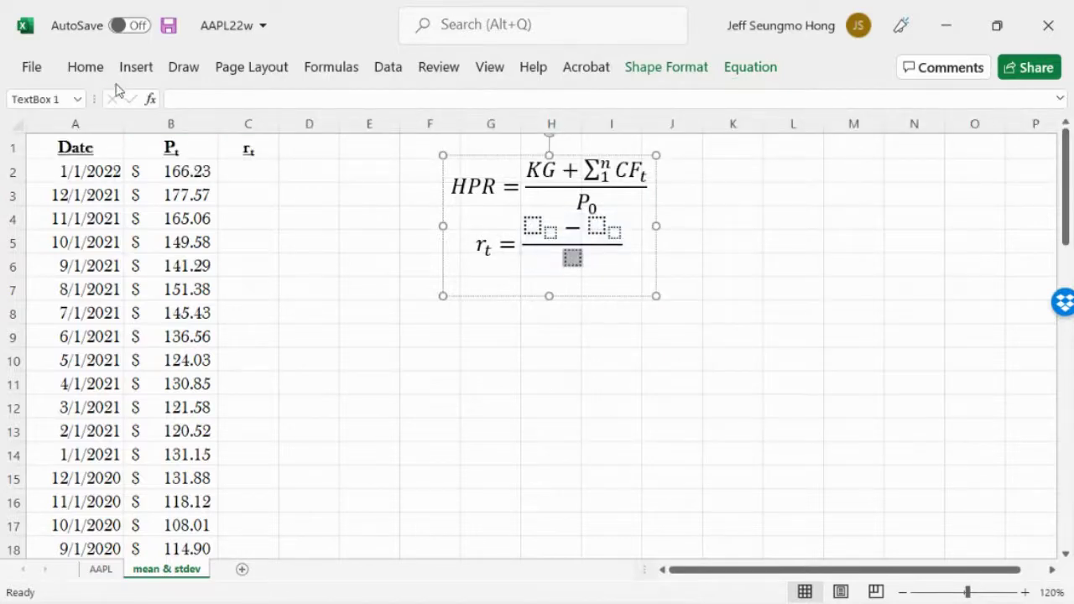
click(761, 73)
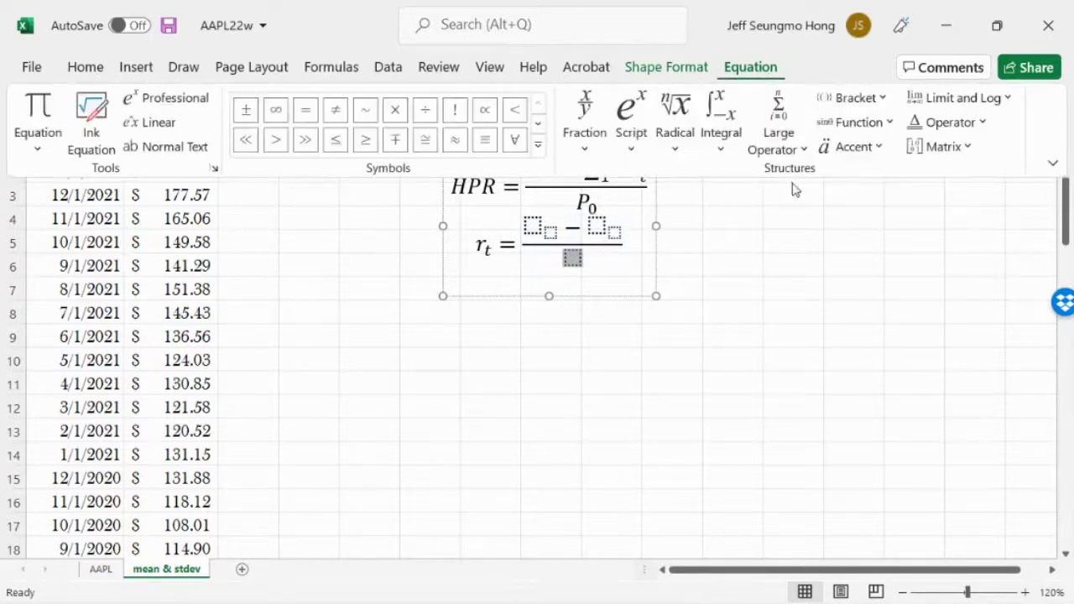
click(631, 126)
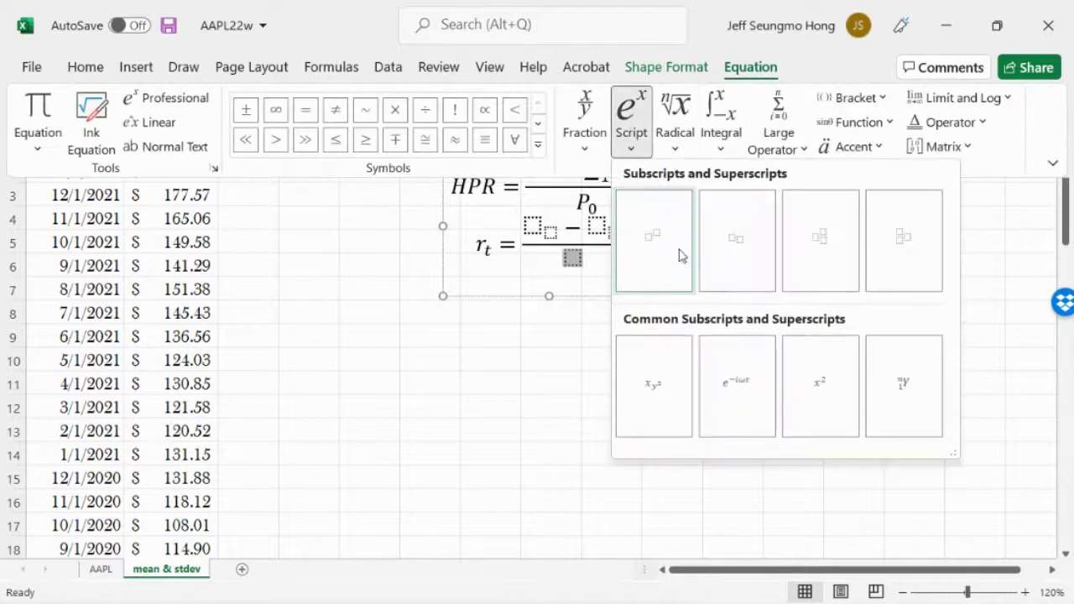
click(734, 245)
- Fill in the r_t numerator as P with subscript t minus P with subscript t-1
click(533, 227)
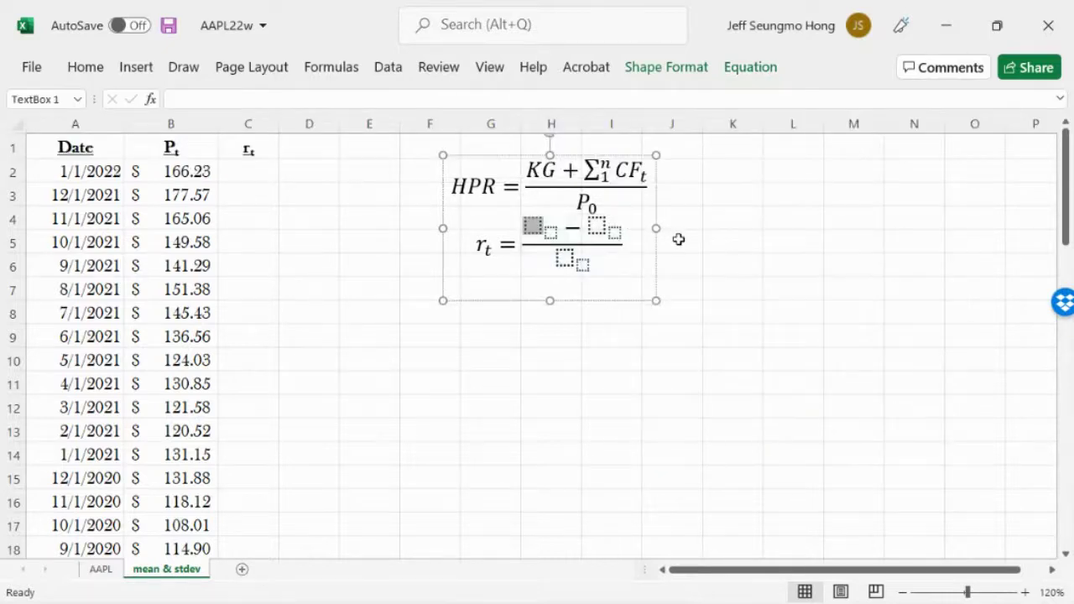
text(P)
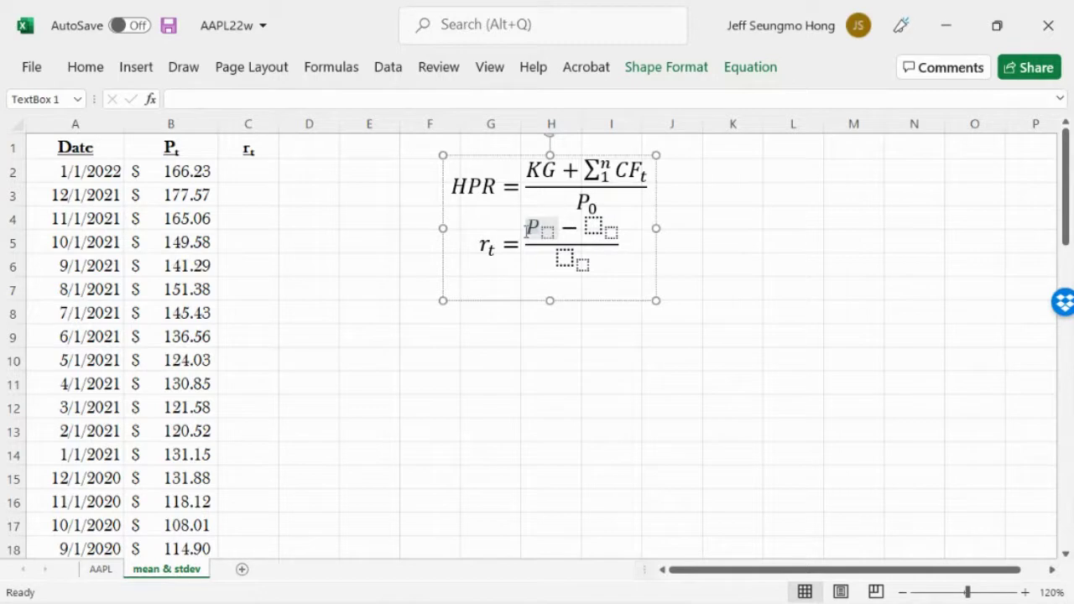
click(548, 233)
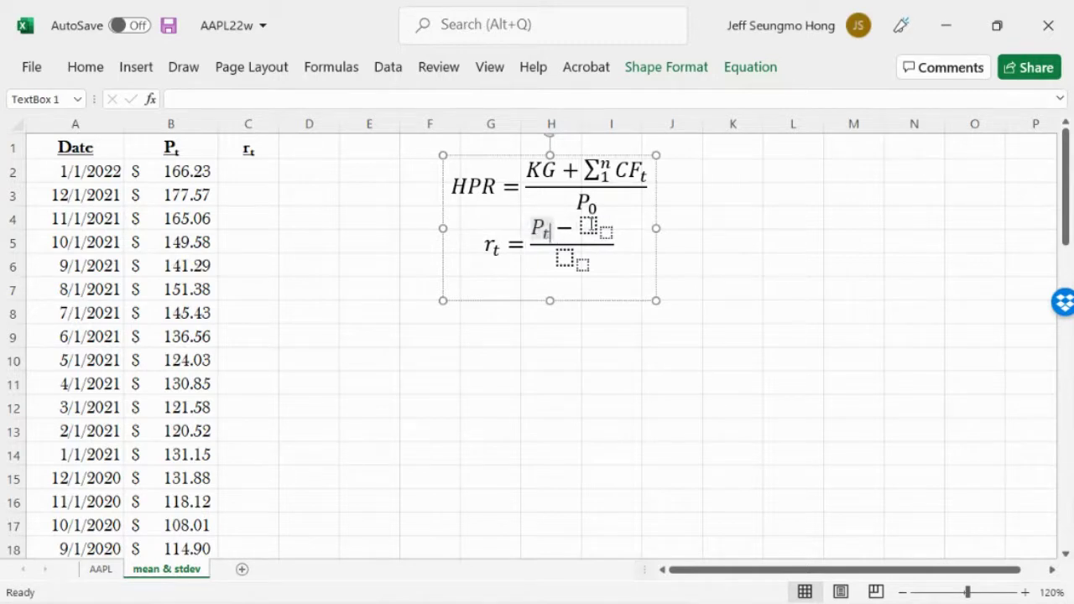
text(t)
click(589, 227)
text(P)
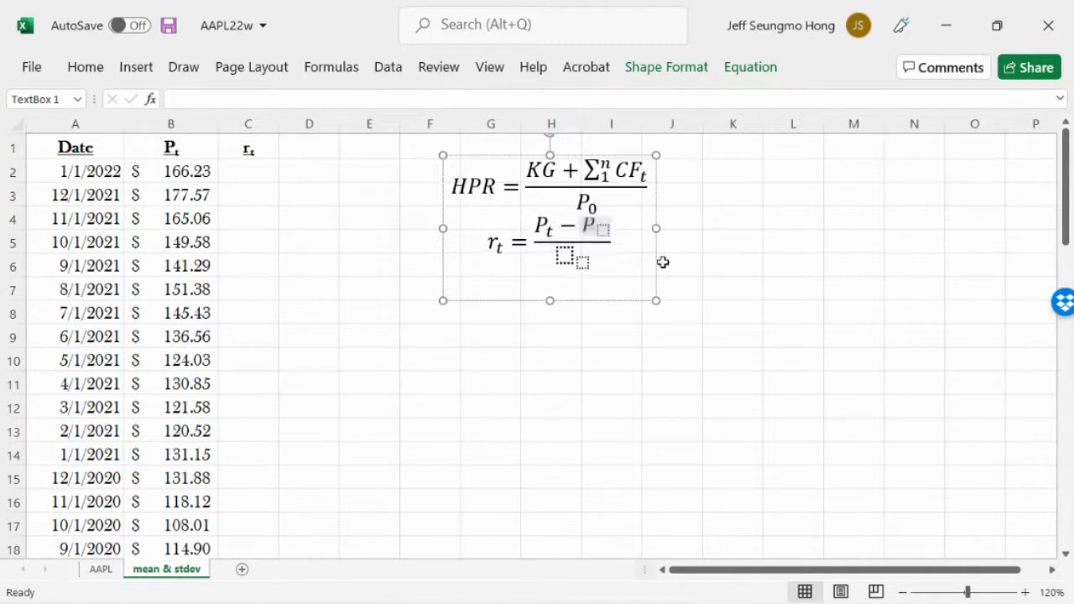
click(602, 229)
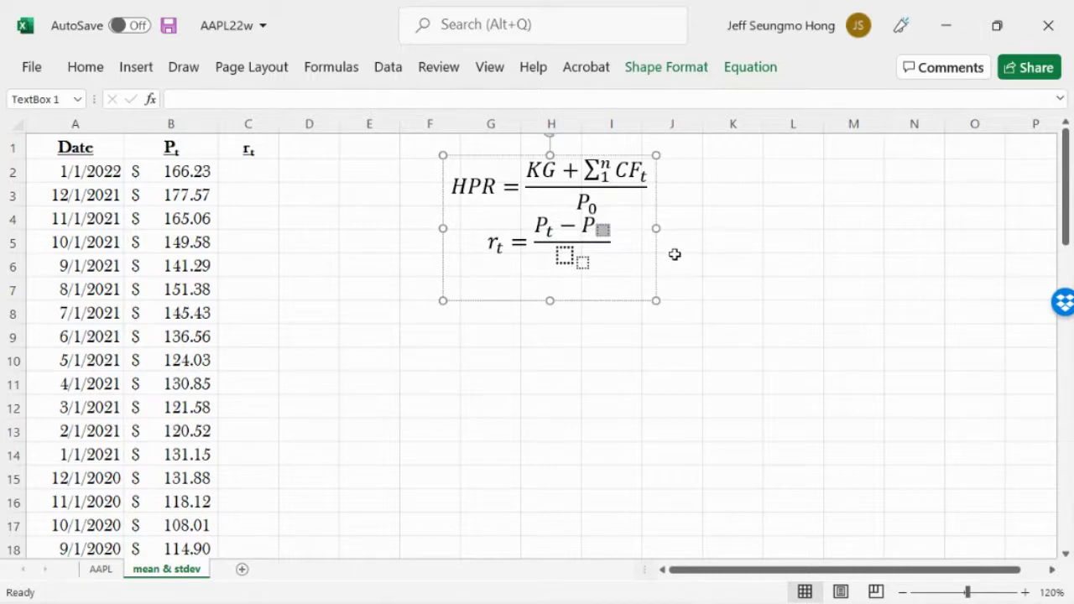
text(t-1)
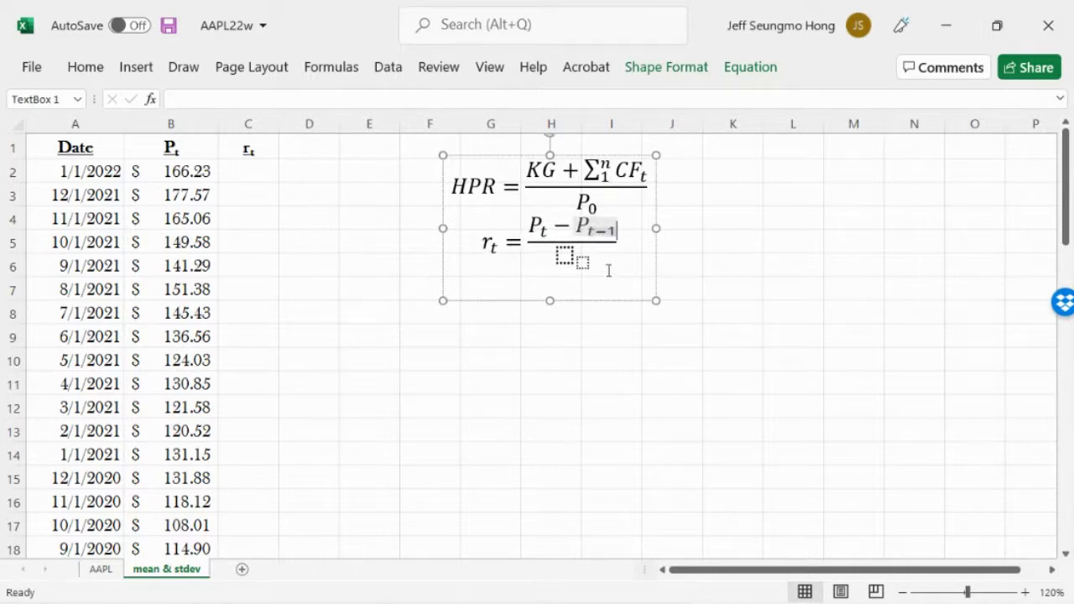
- Fill in the r_t denominator as P with subscript t-1 and leave the text box
click(563, 255)
text(P)
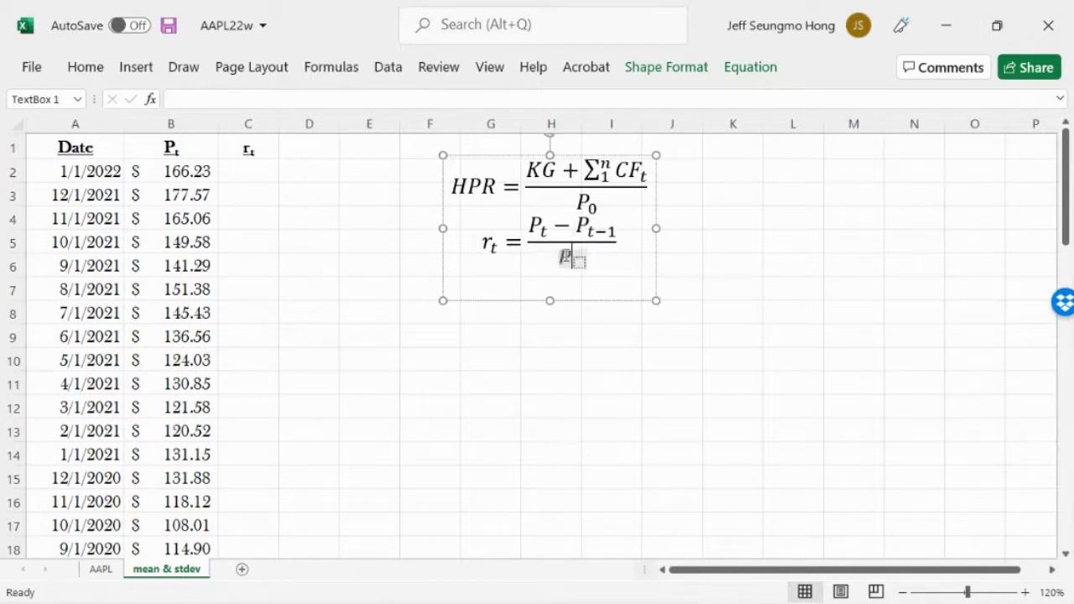
click(581, 264)
text(t-1)
click(738, 262)
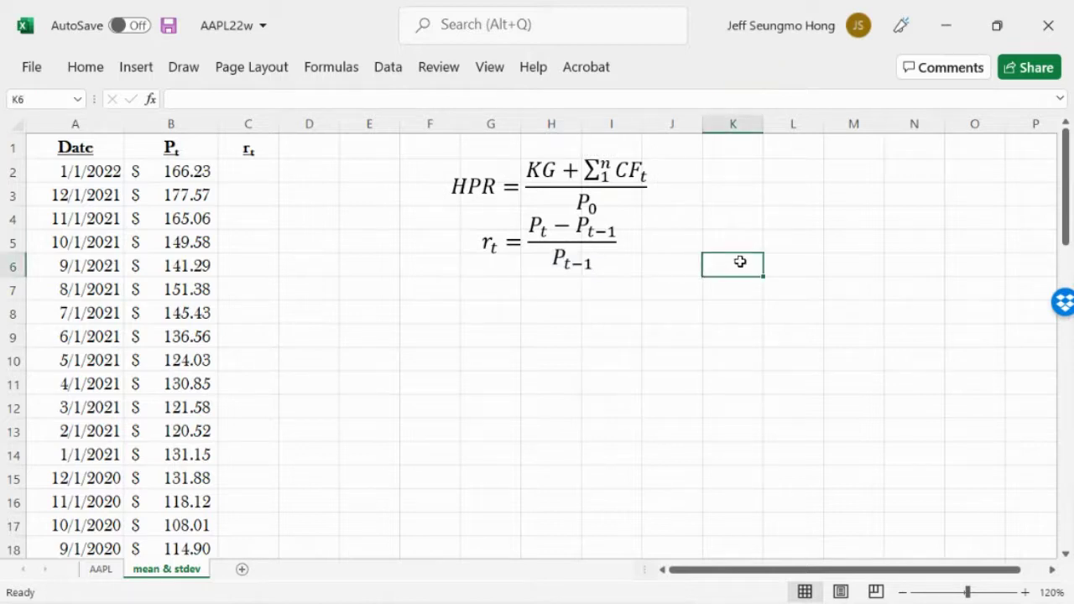
click(536, 229)
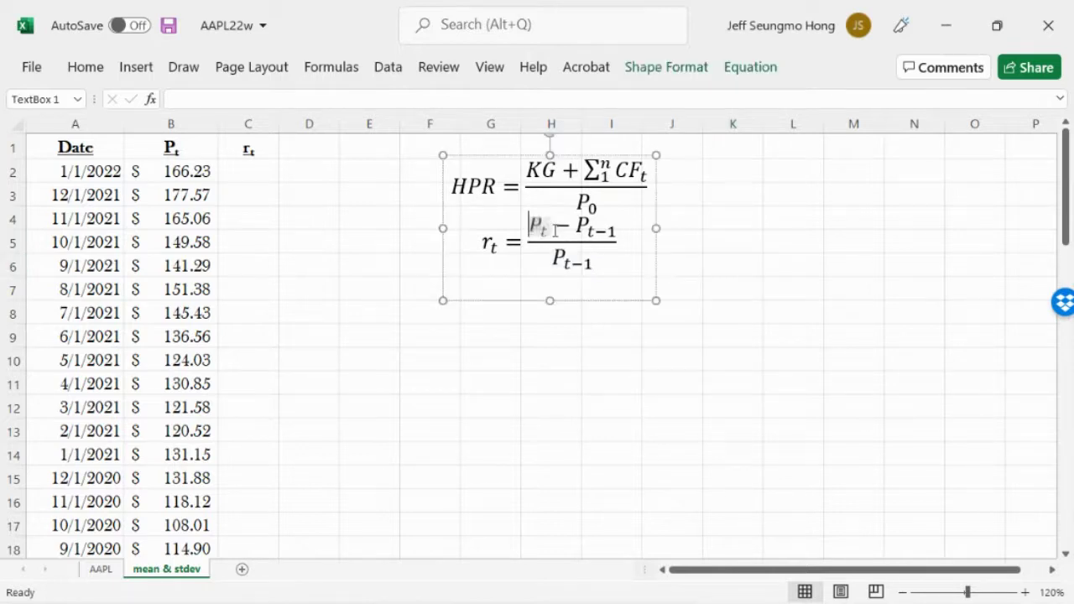
click(815, 222)
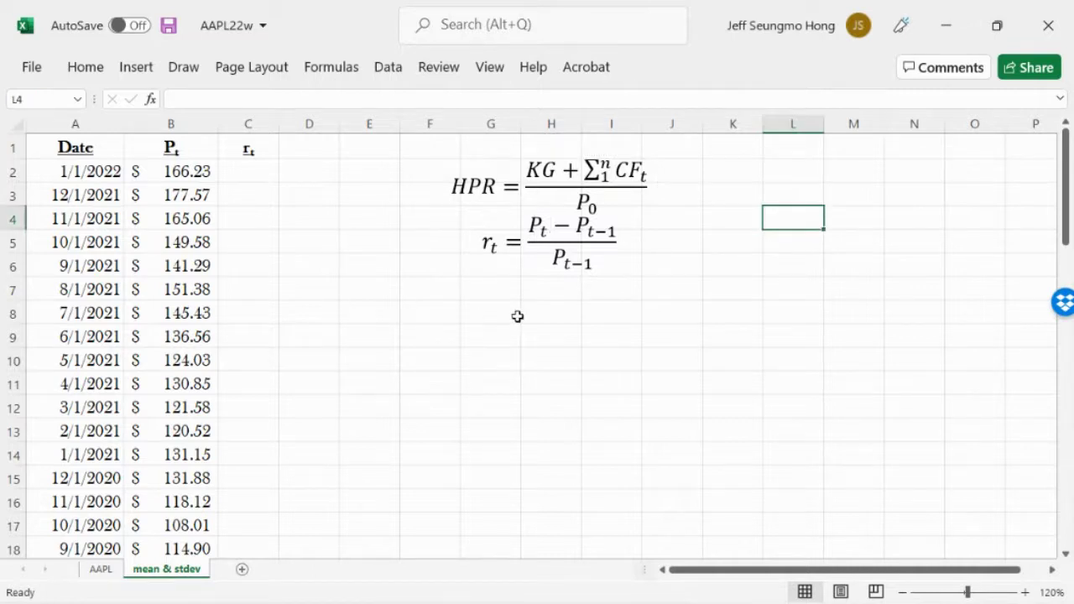
click(531, 221)
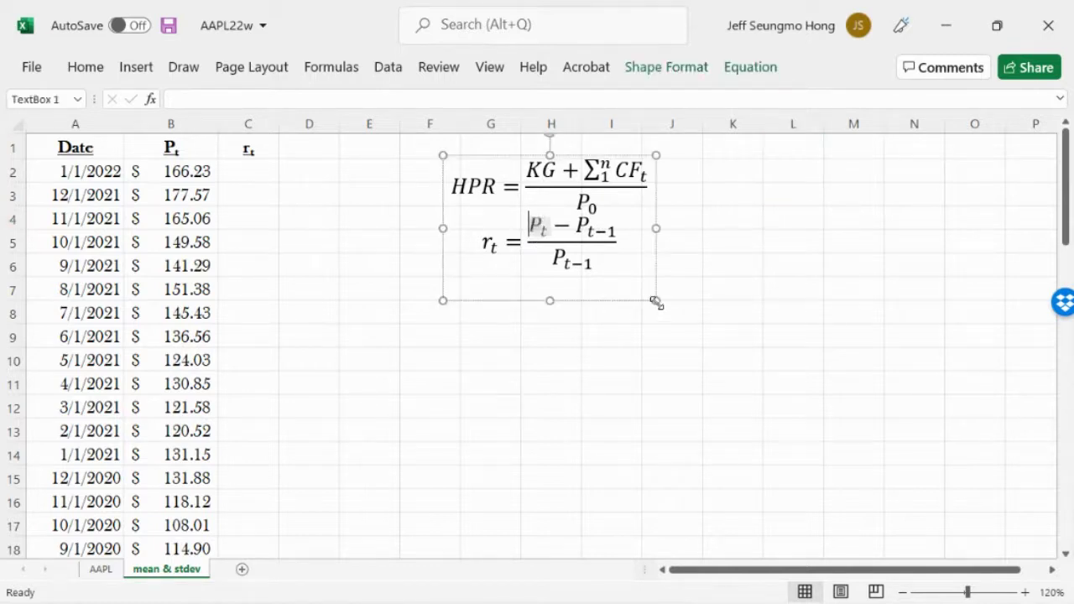
click(381, 116)
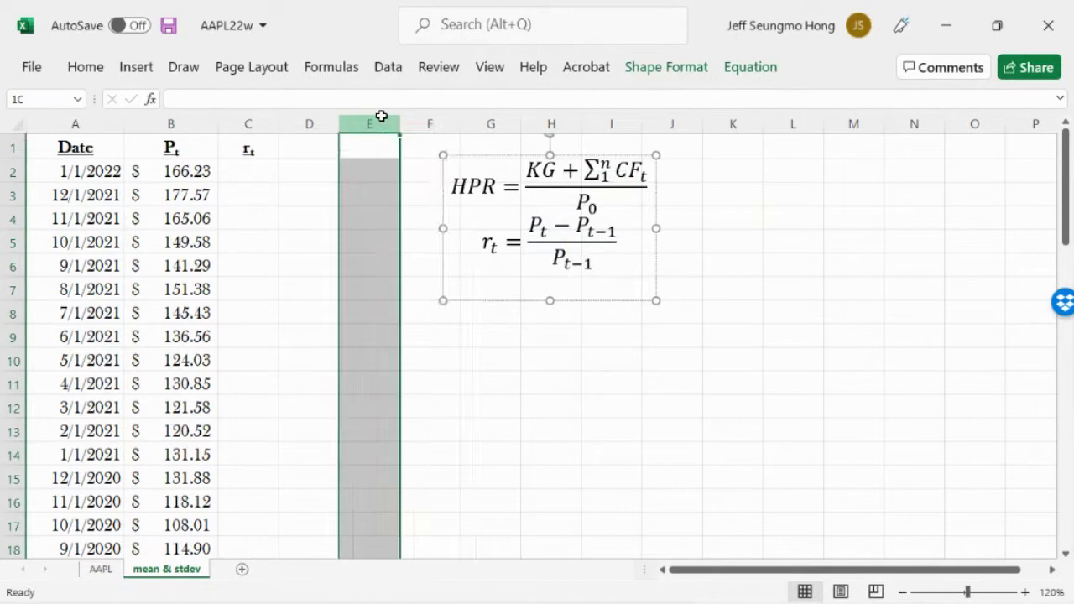
click(467, 183)
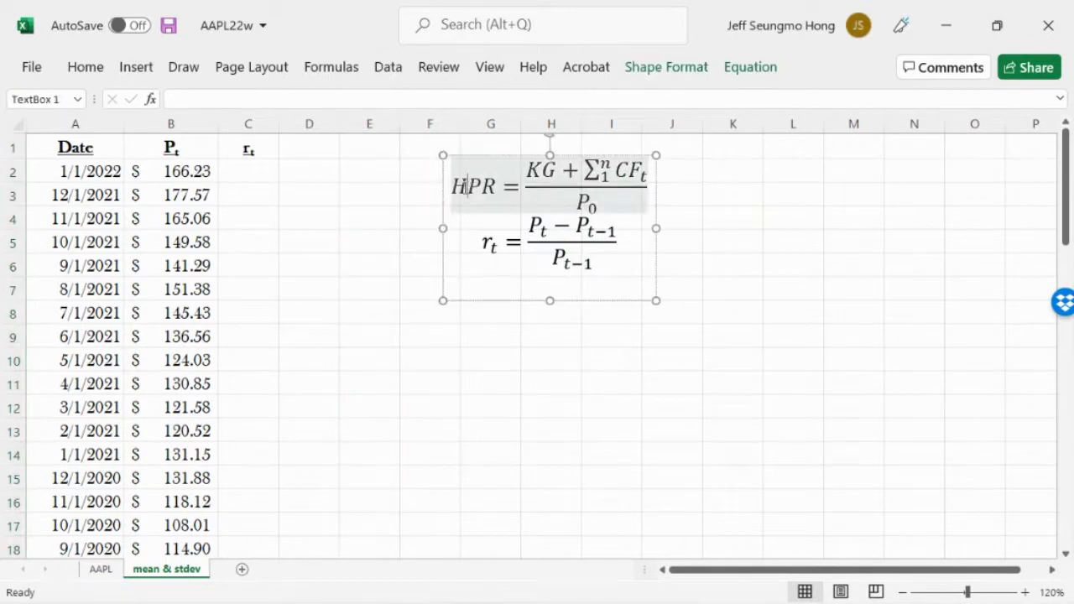
- Enlarge the text of both the HPR and r_t equations in the text box by two font size increments
drag(452, 185, 614, 279)
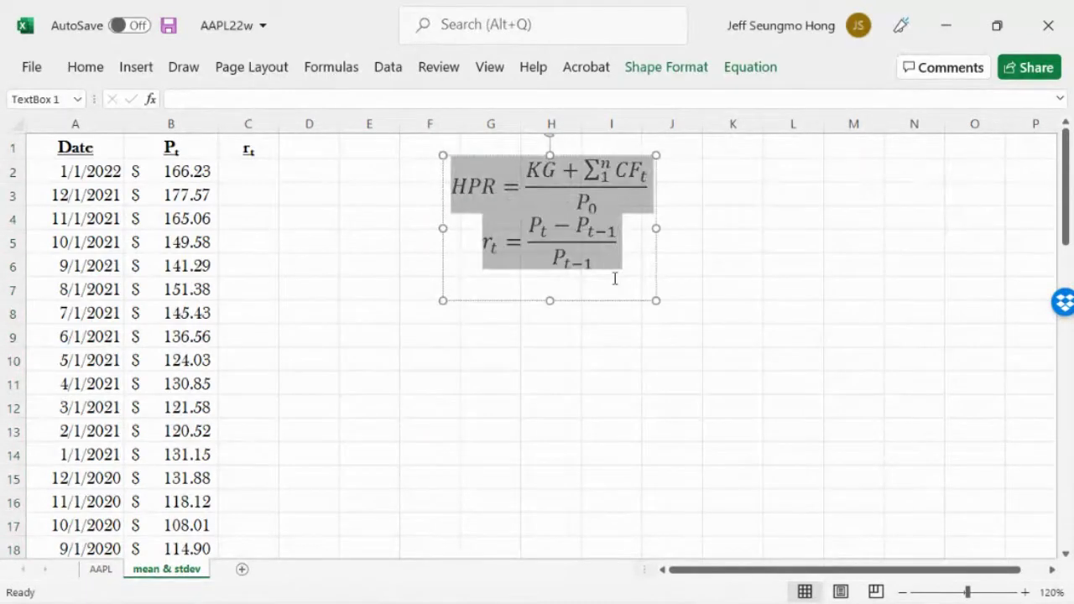
click(93, 68)
click(326, 104)
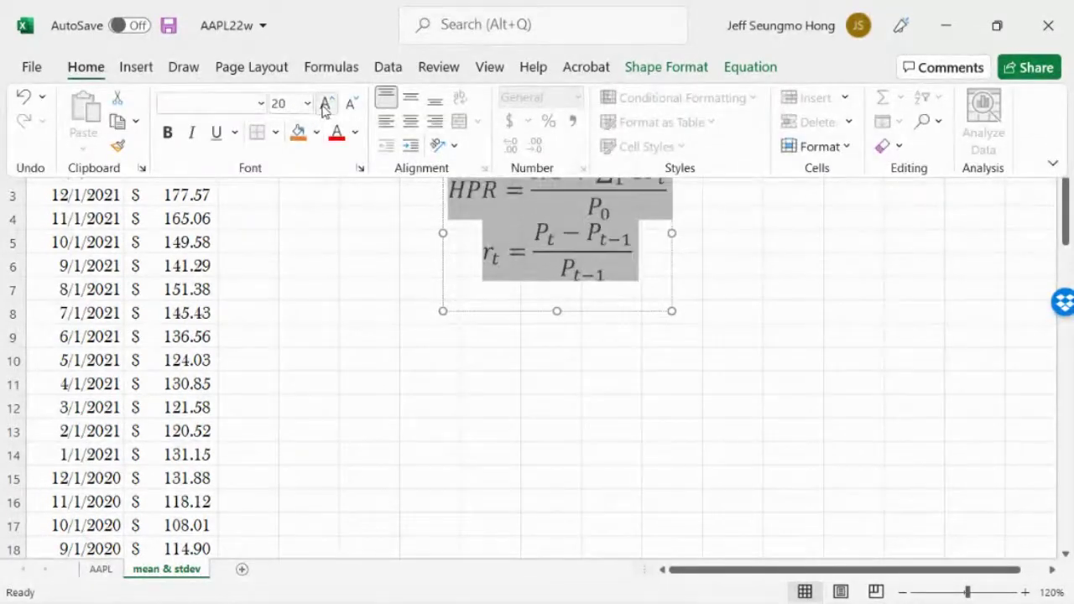
click(326, 104)
click(776, 248)
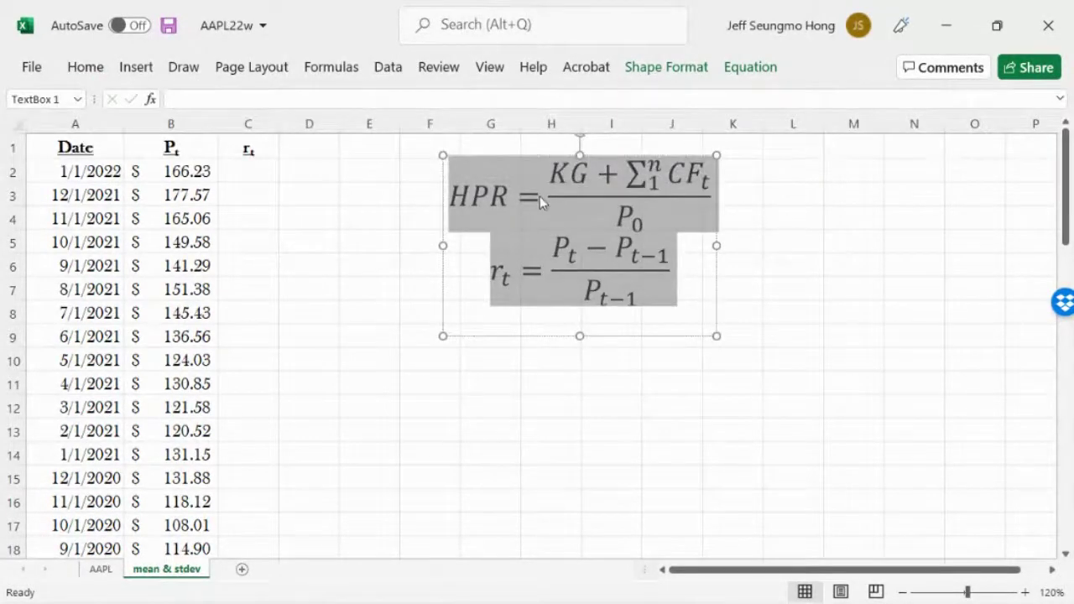
click(734, 294)
click(635, 277)
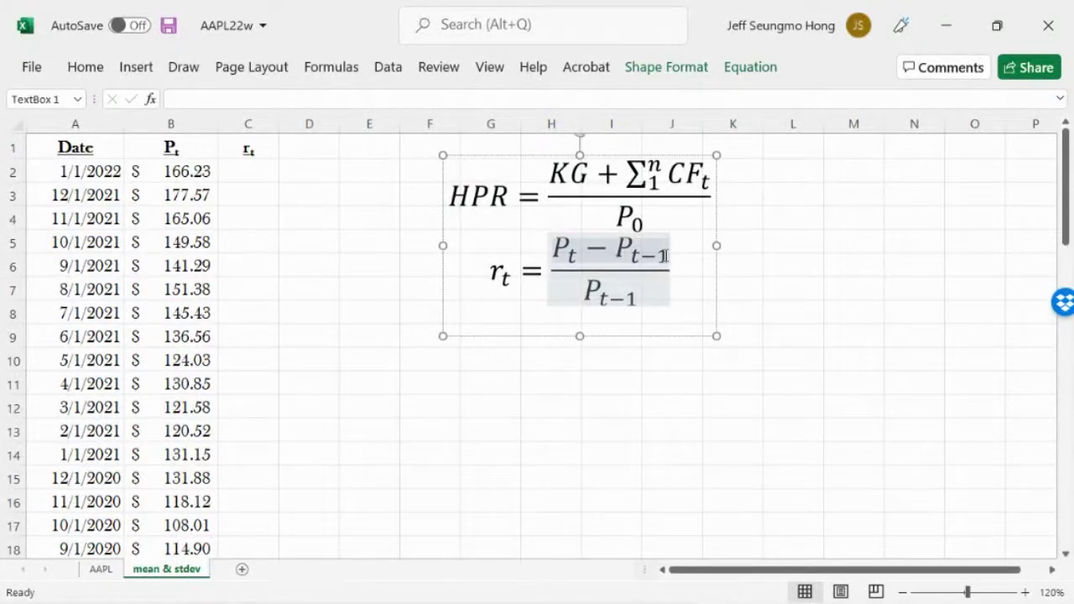
click(653, 284)
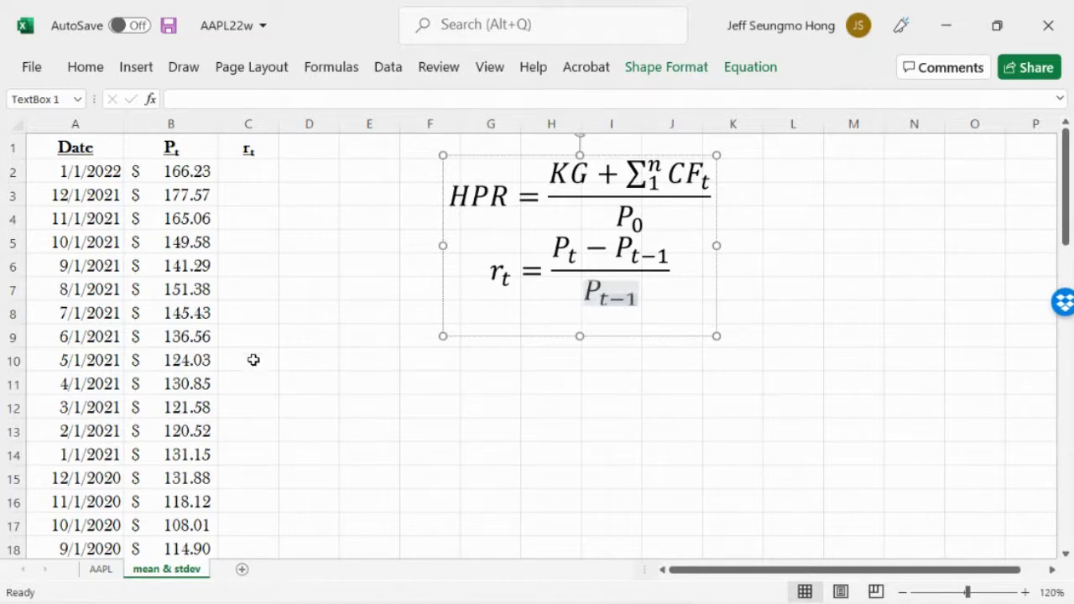
- Examine the Adj Close data on the AAPL sheet and return to the mean & stdev sheet
click(99, 570)
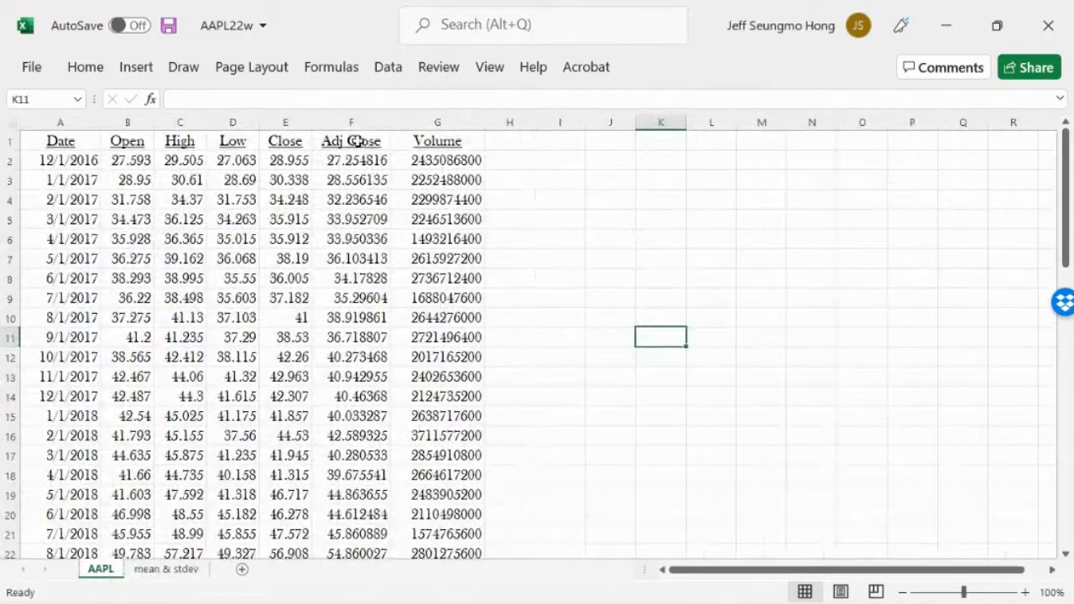
click(168, 571)
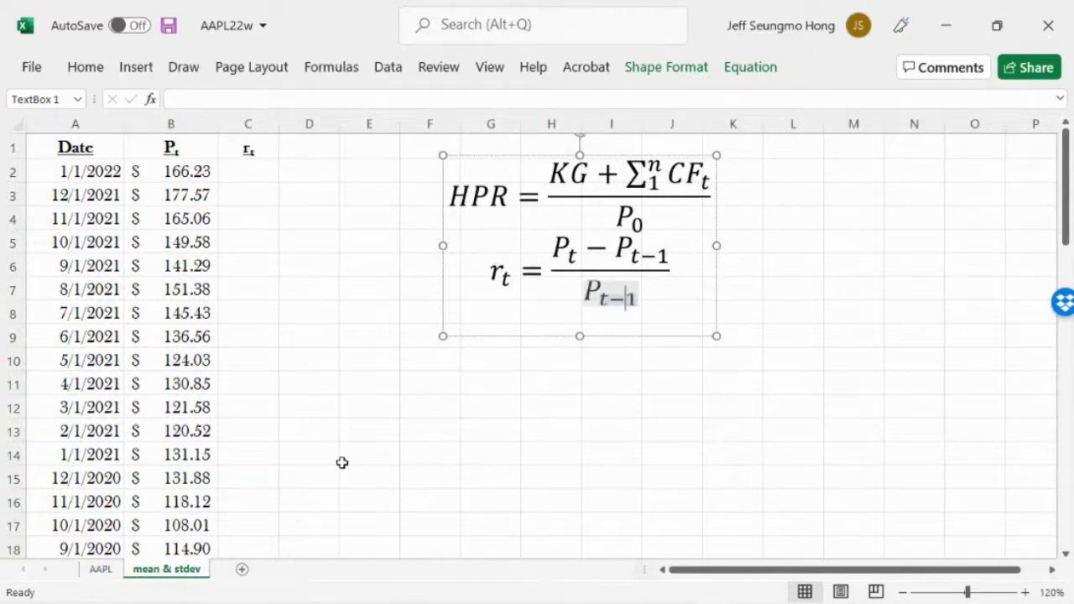
click(100, 568)
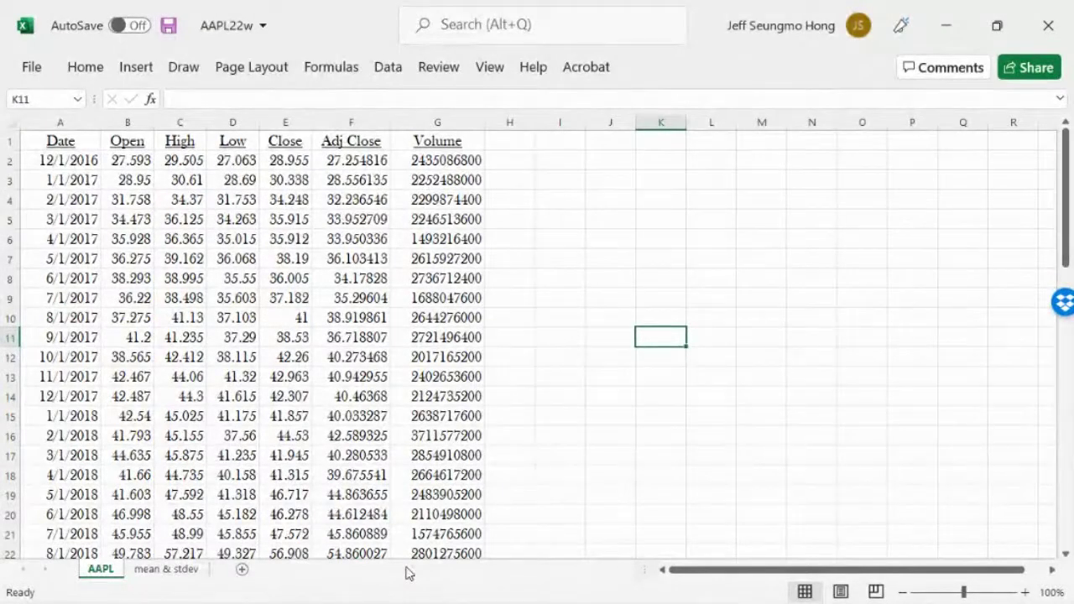
mouse_move(856, 593)
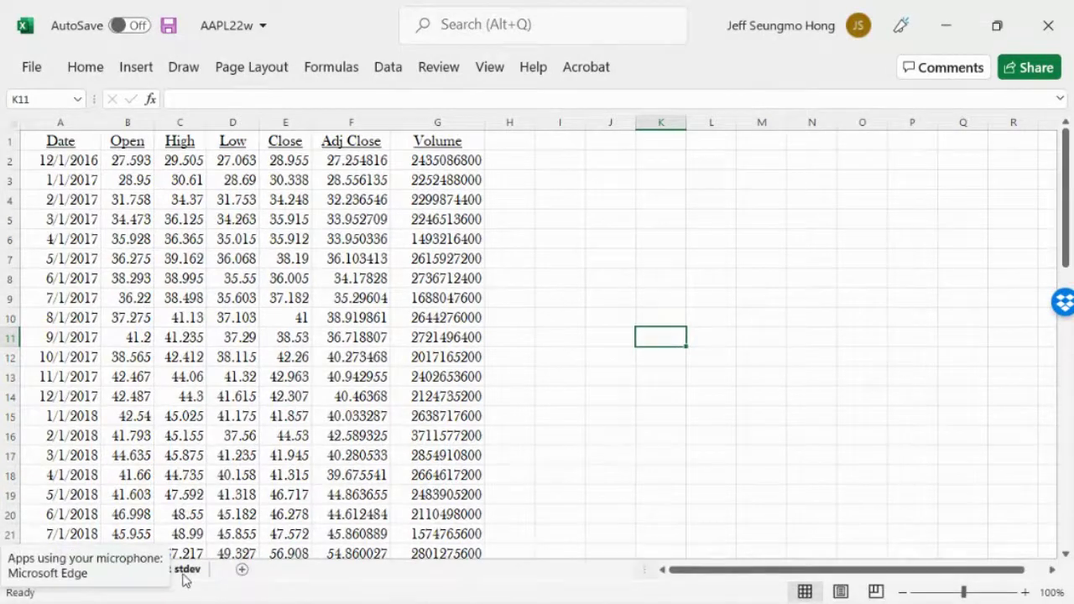
click(183, 575)
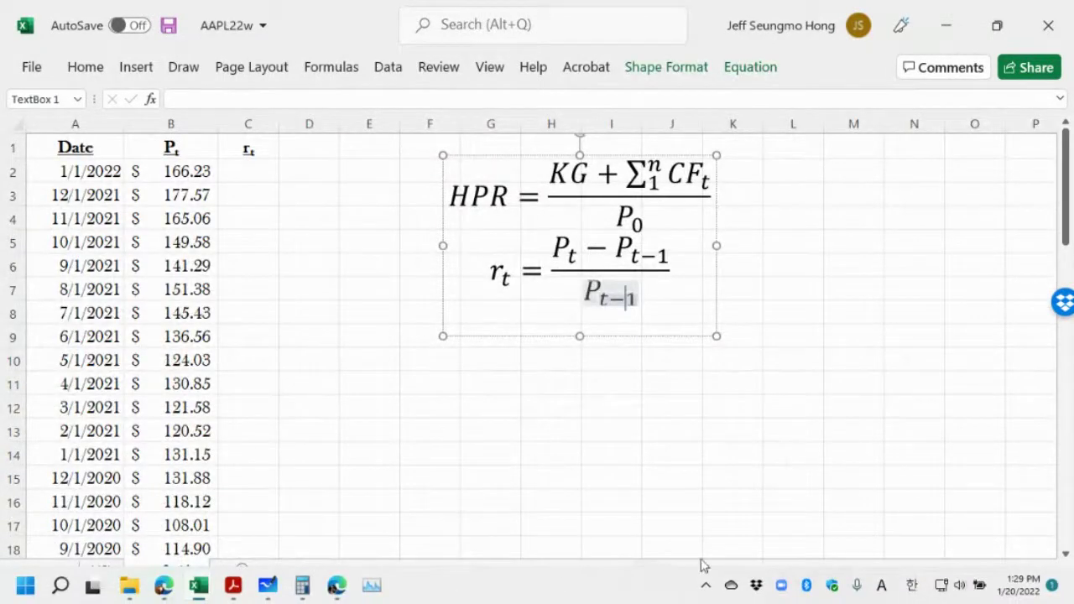
- Leave the equation text box and enter the monthly return formula =(B2-B3)/B3 in cell C2
key(Escape)
click(244, 173)
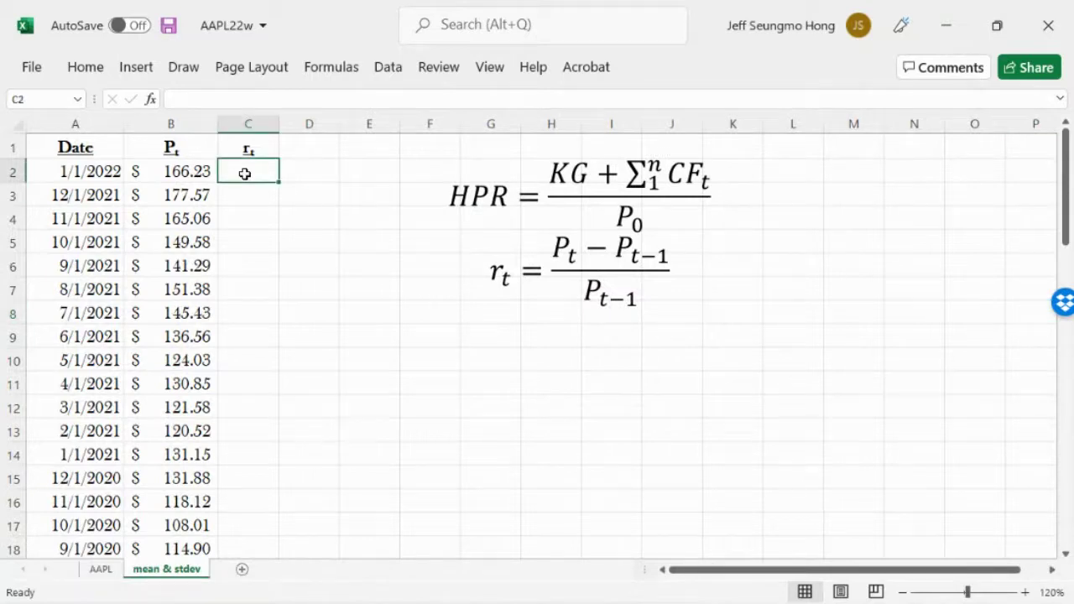
text(=)
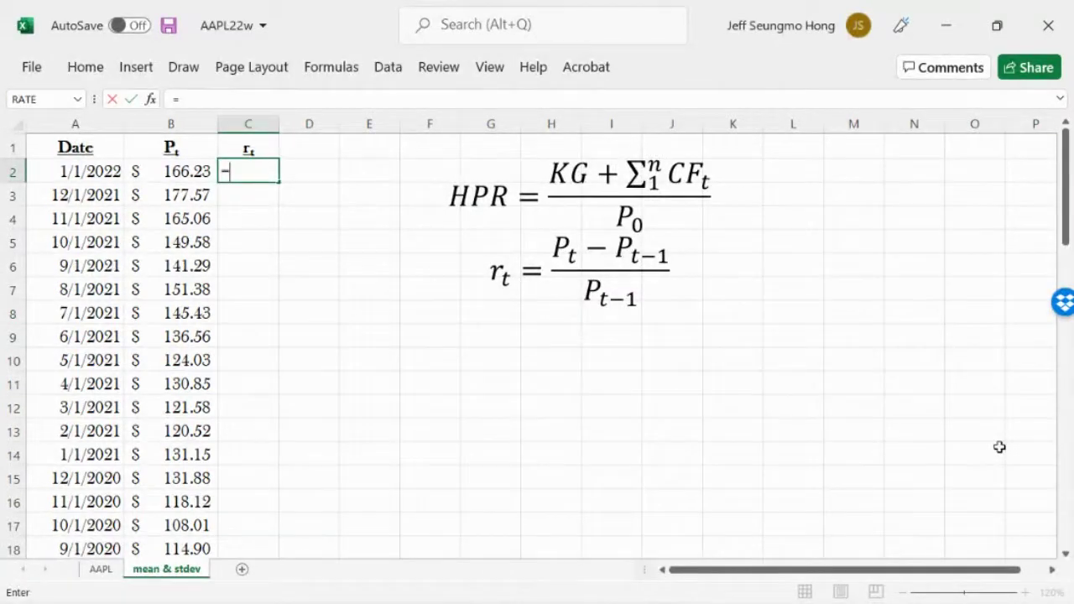
text(()
click(183, 168)
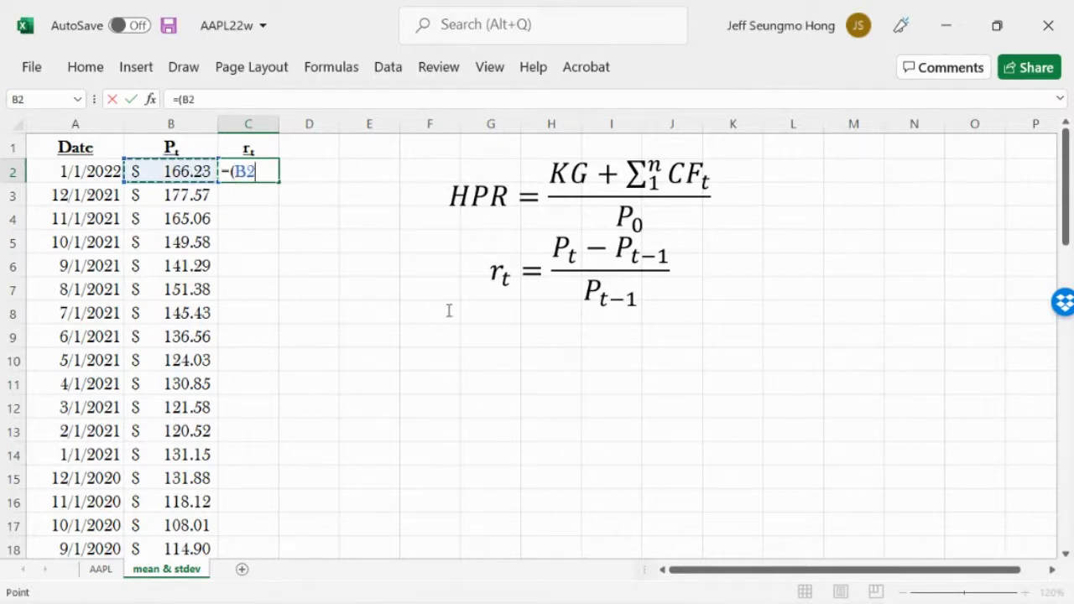
text(-)
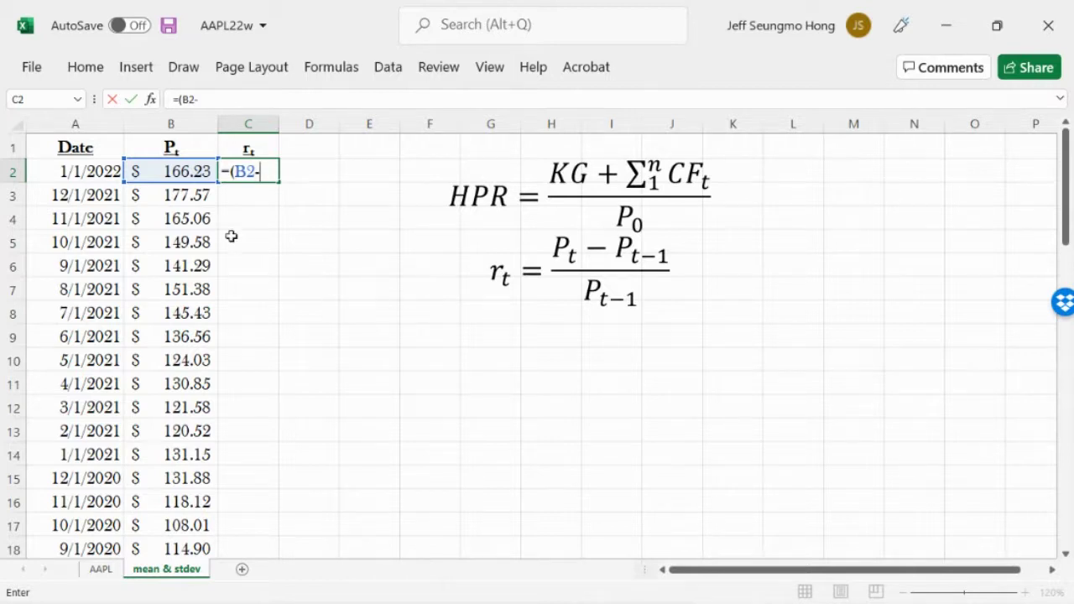
click(184, 203)
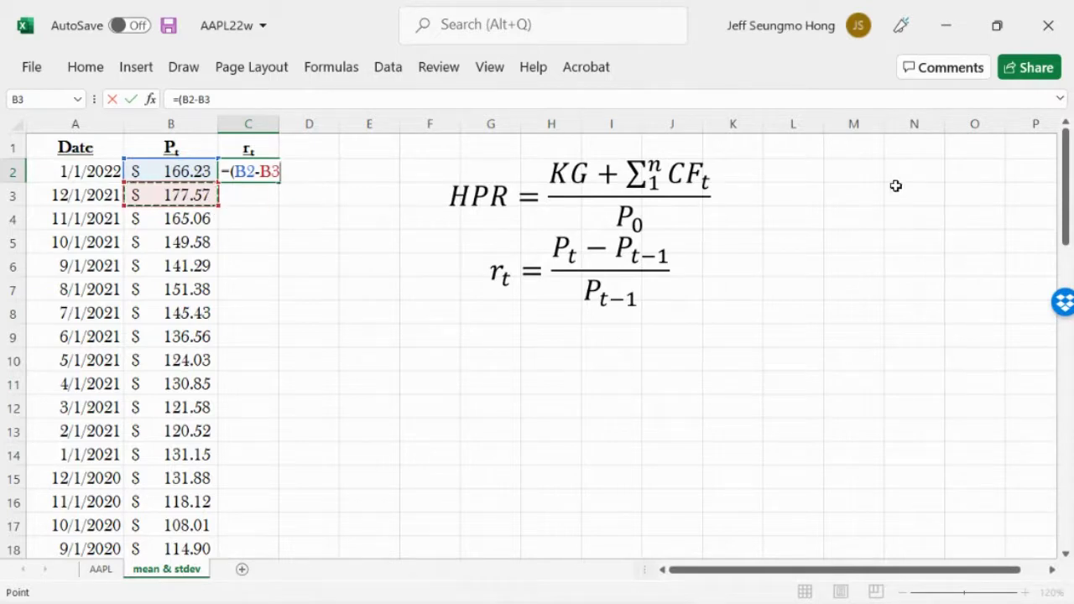
text())
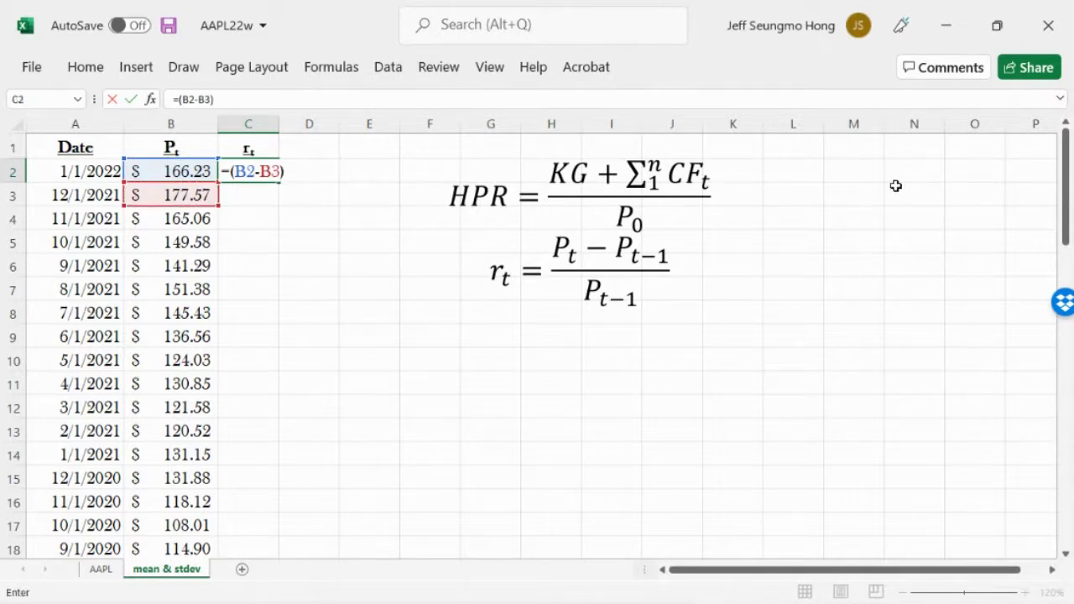
text(/)
click(152, 199)
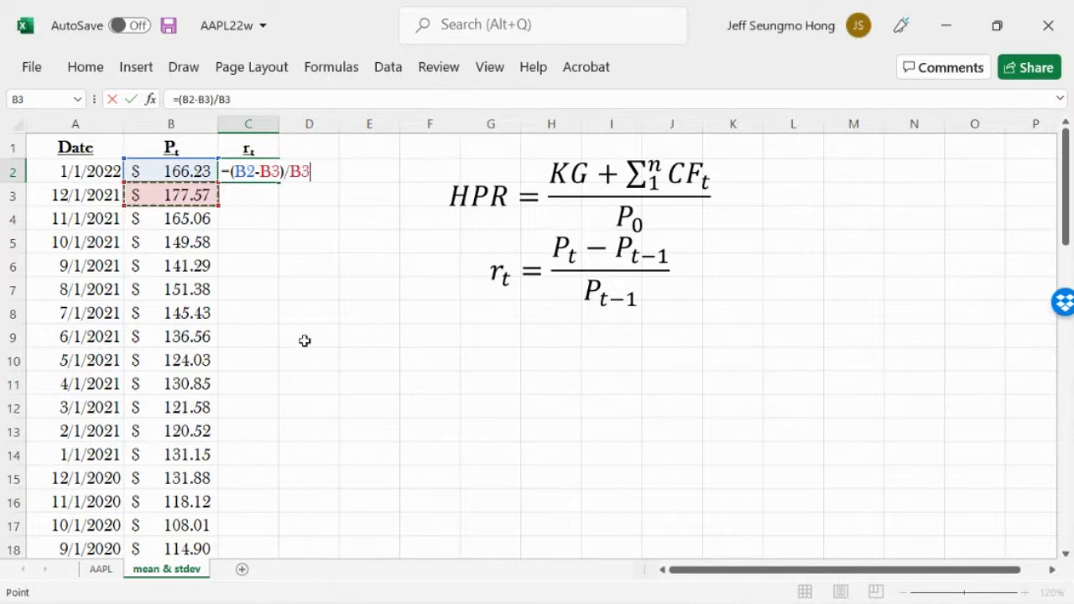
click(131, 100)
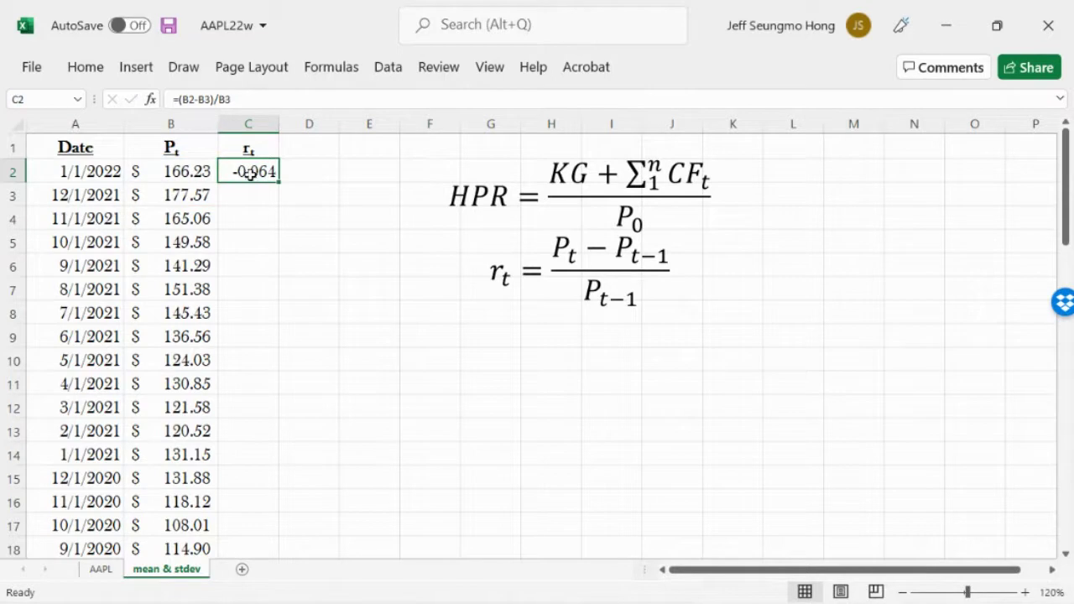
- Format the return in C2 as a percentage with two decimal places
click(88, 67)
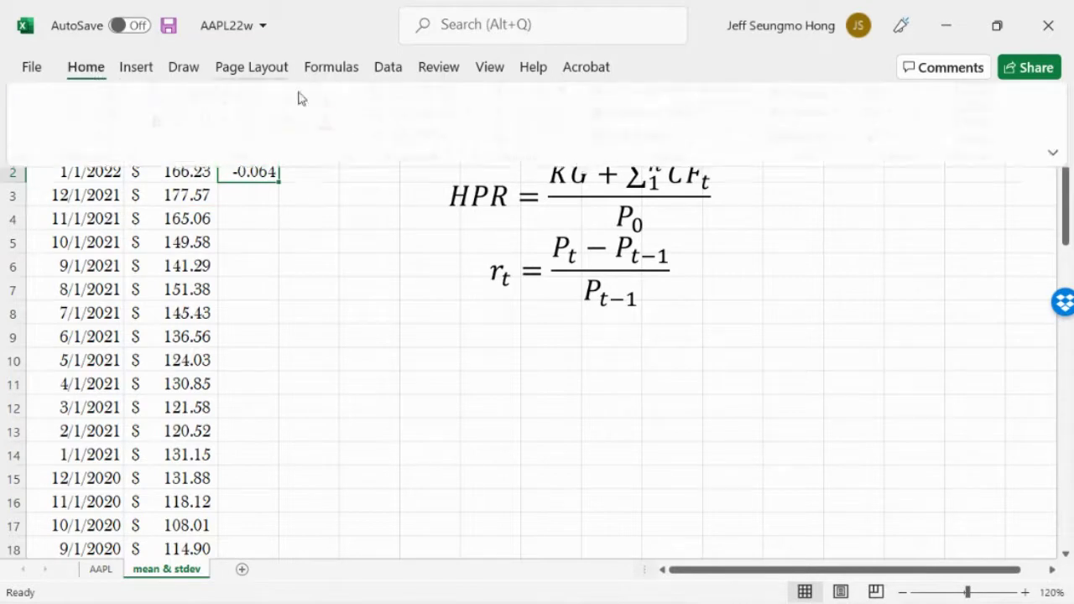
click(545, 122)
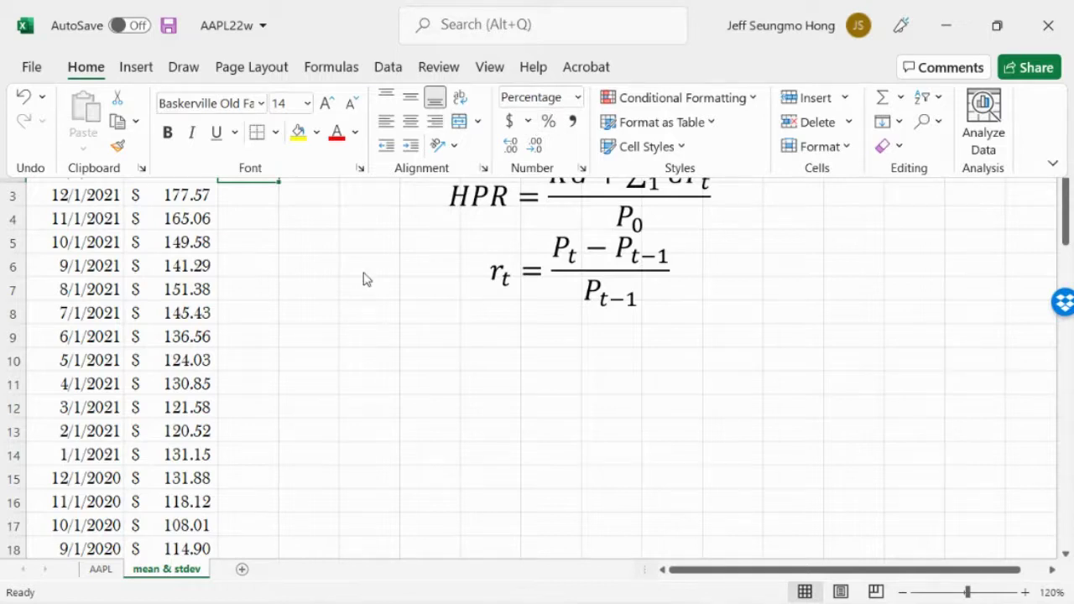
click(263, 196)
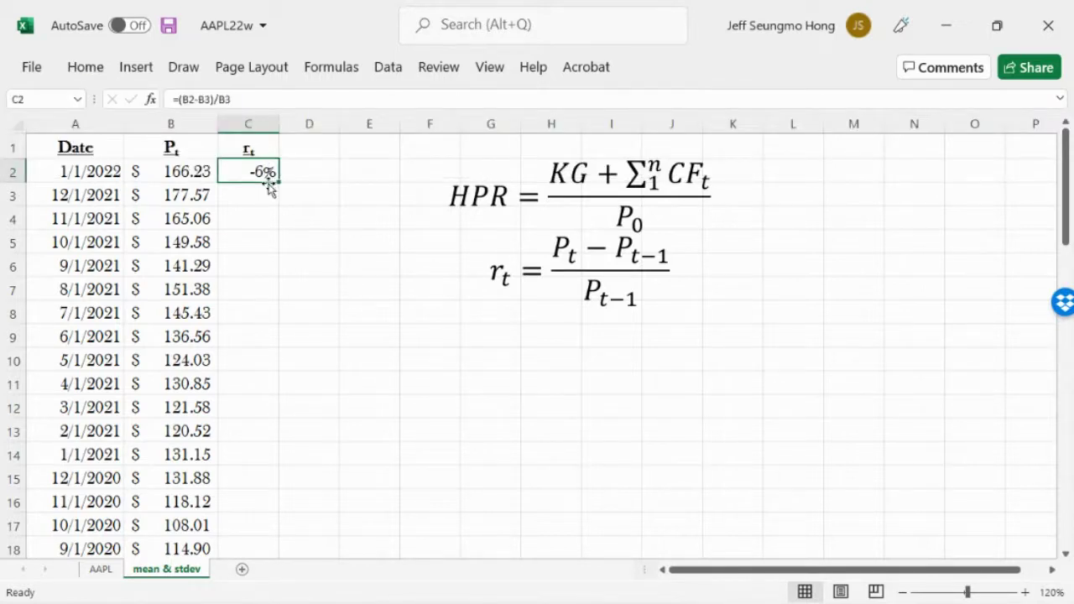
click(86, 70)
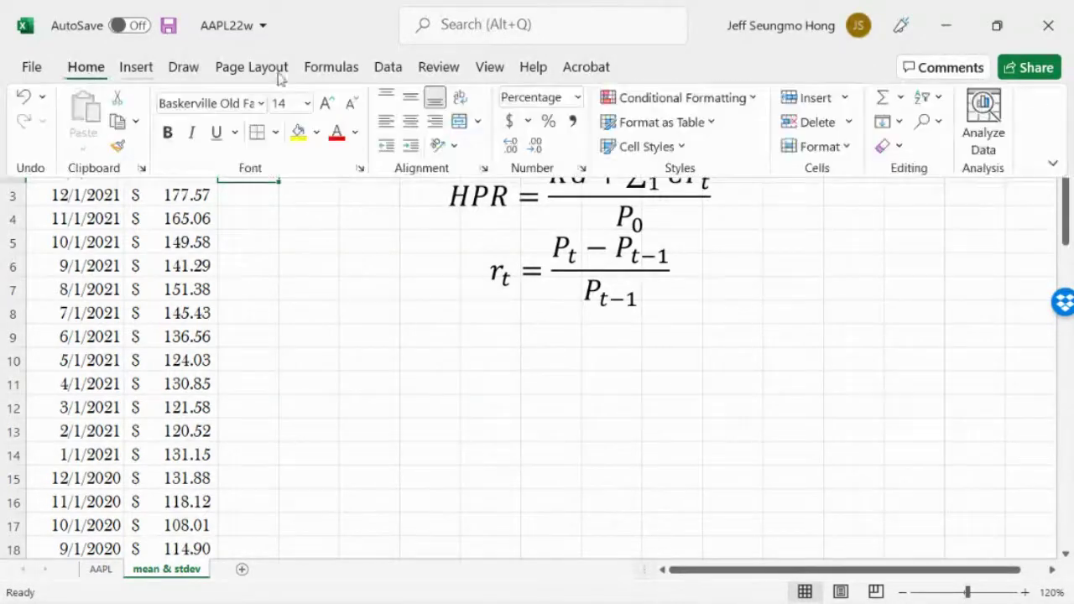
click(511, 146)
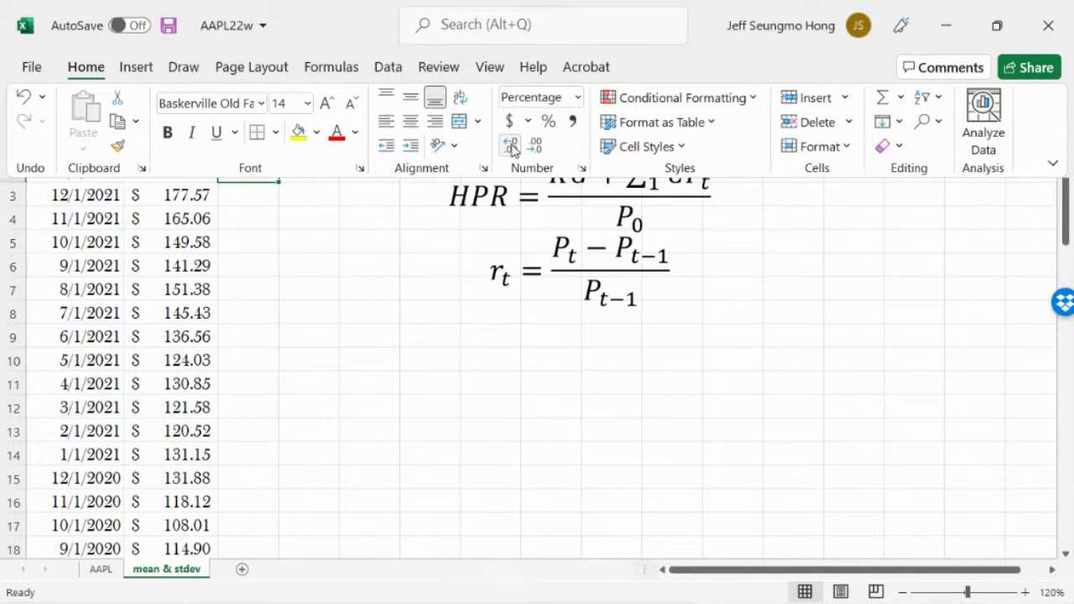
click(390, 317)
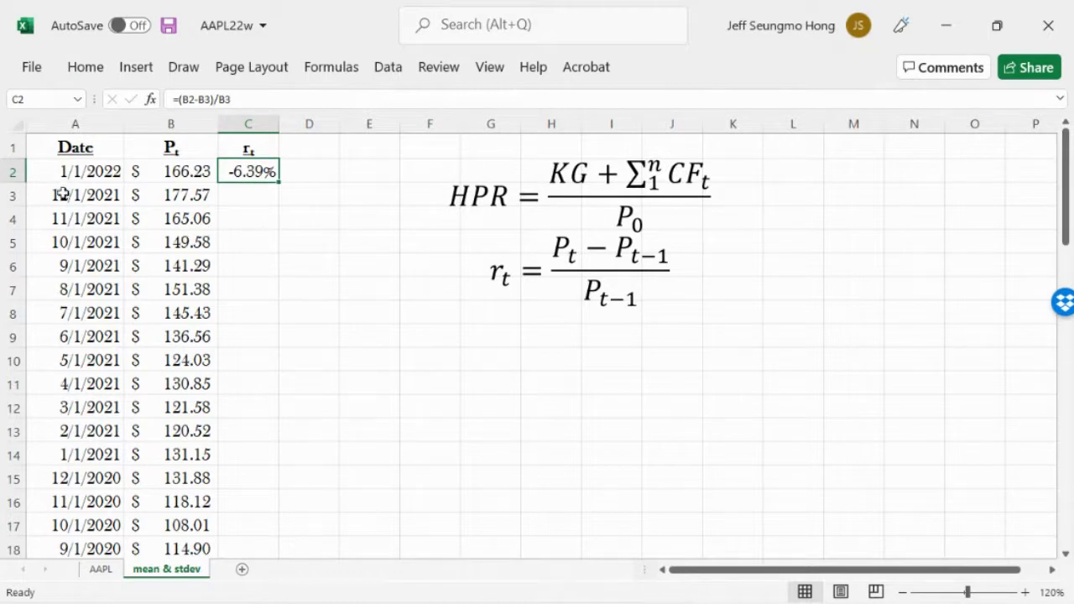
- Fill the return formula from C2 down to C62 and check the formula in the last filled row
click(87, 179)
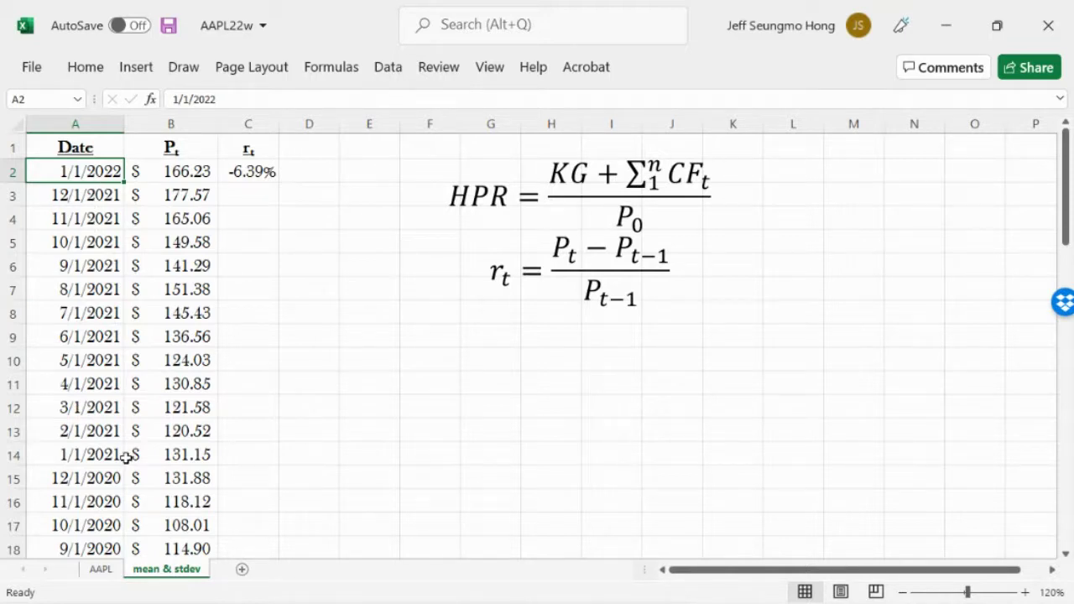
click(256, 170)
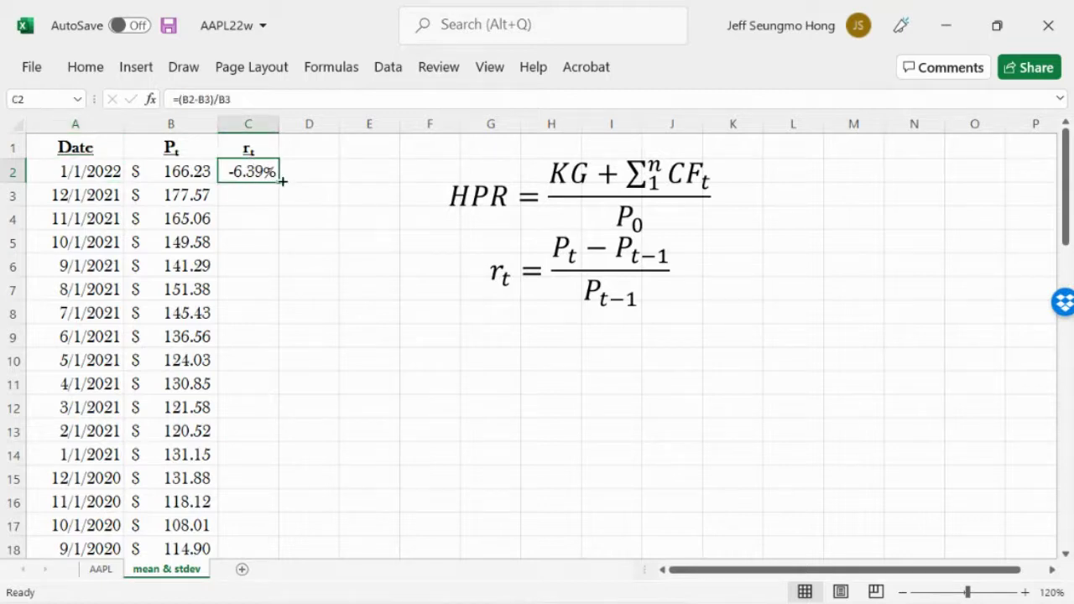
drag(281, 184, 280, 184)
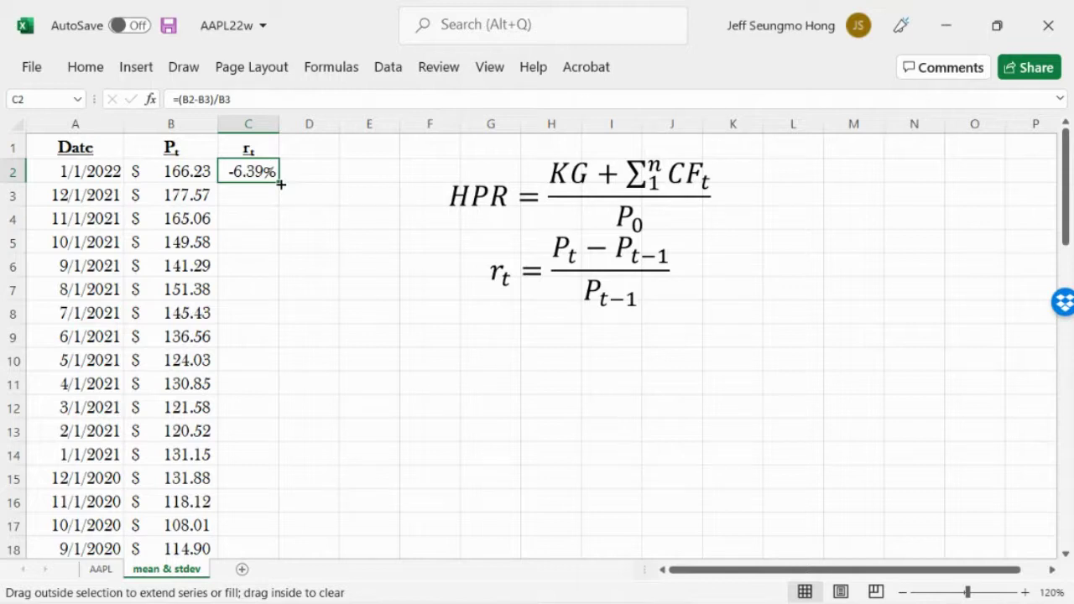
drag(281, 185, 258, 482)
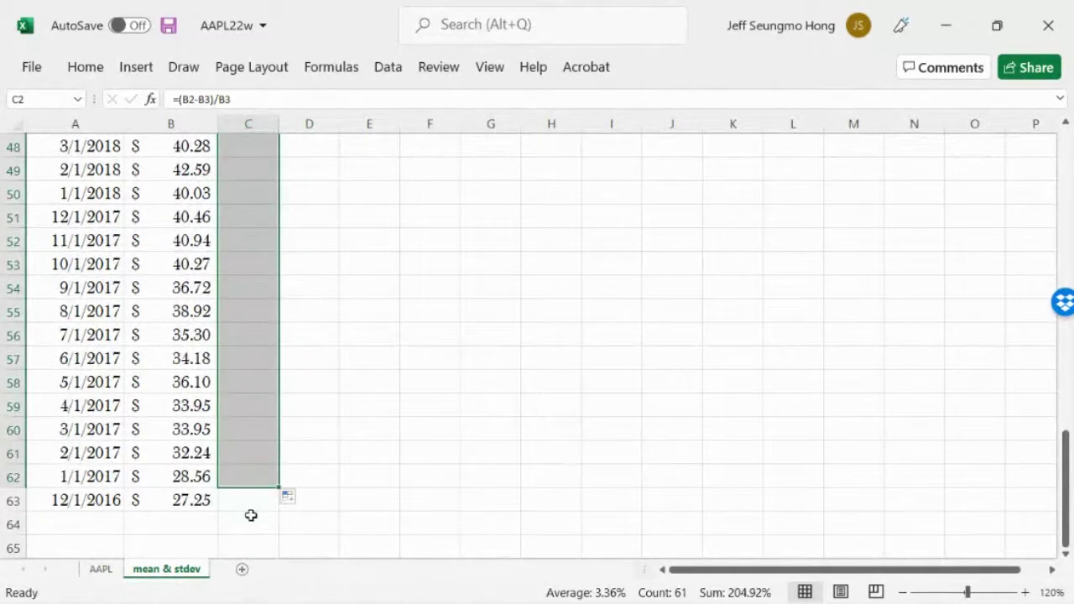
click(248, 507)
key(Up)
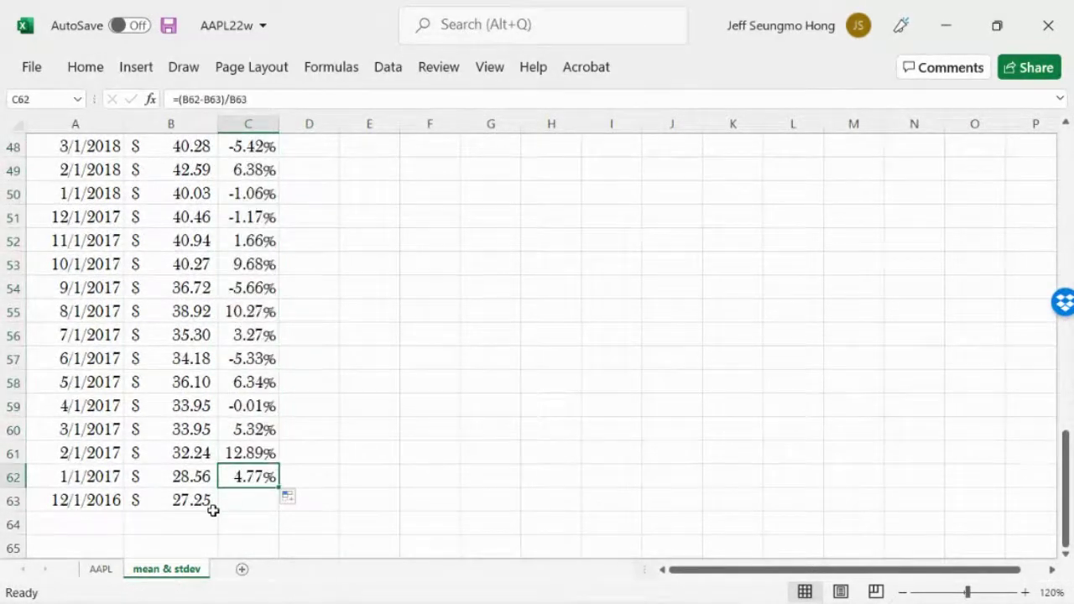
click(230, 503)
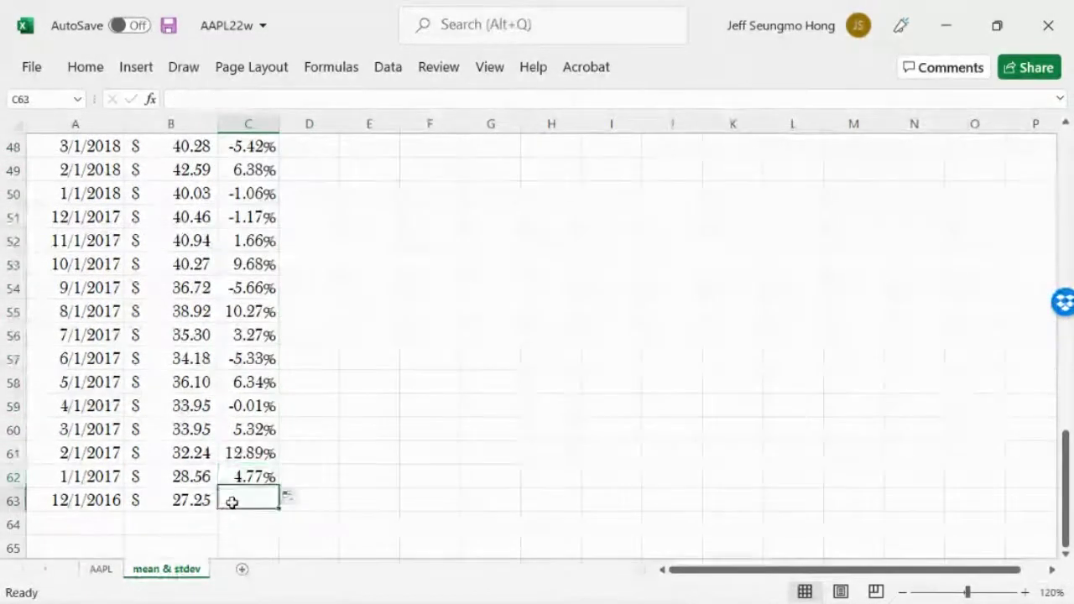
click(193, 522)
click(231, 500)
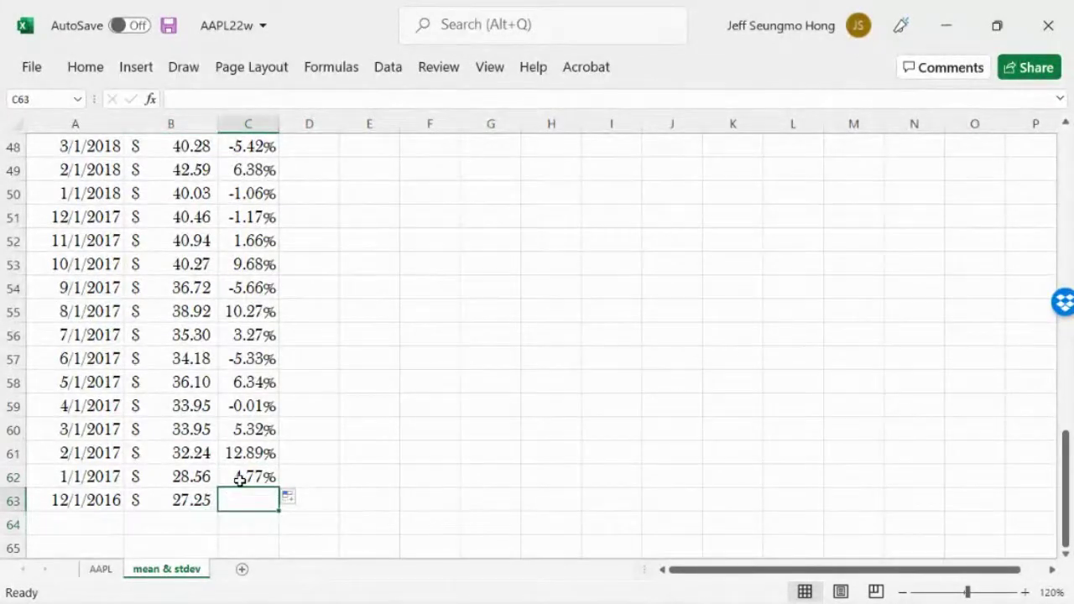
click(240, 478)
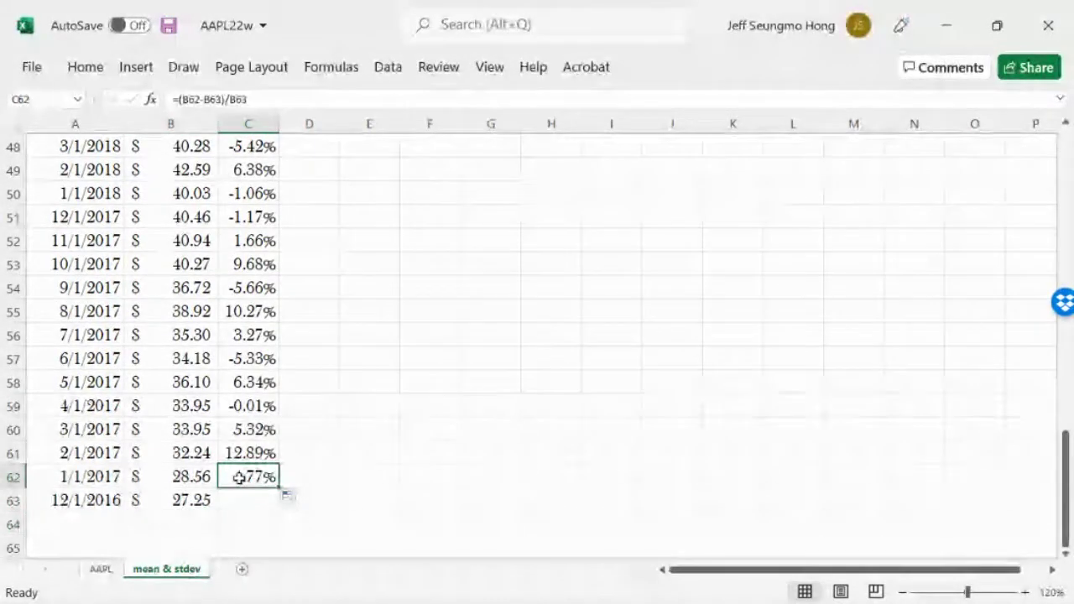
- Widen column C slightly so that every monthly return fits in its cell
drag(1065, 485, 1067, 171)
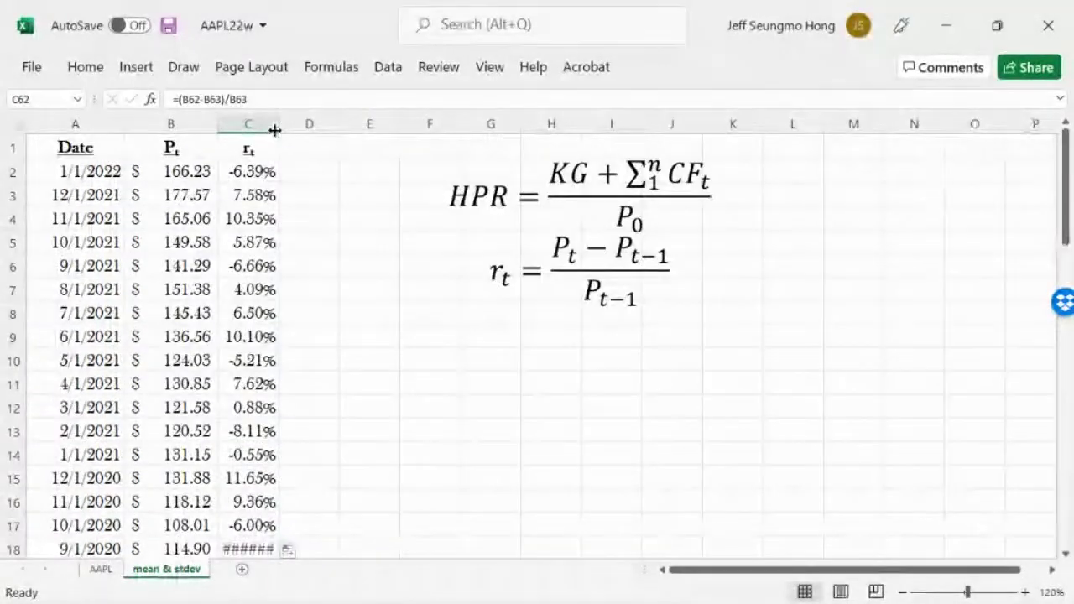
drag(274, 127, 283, 126)
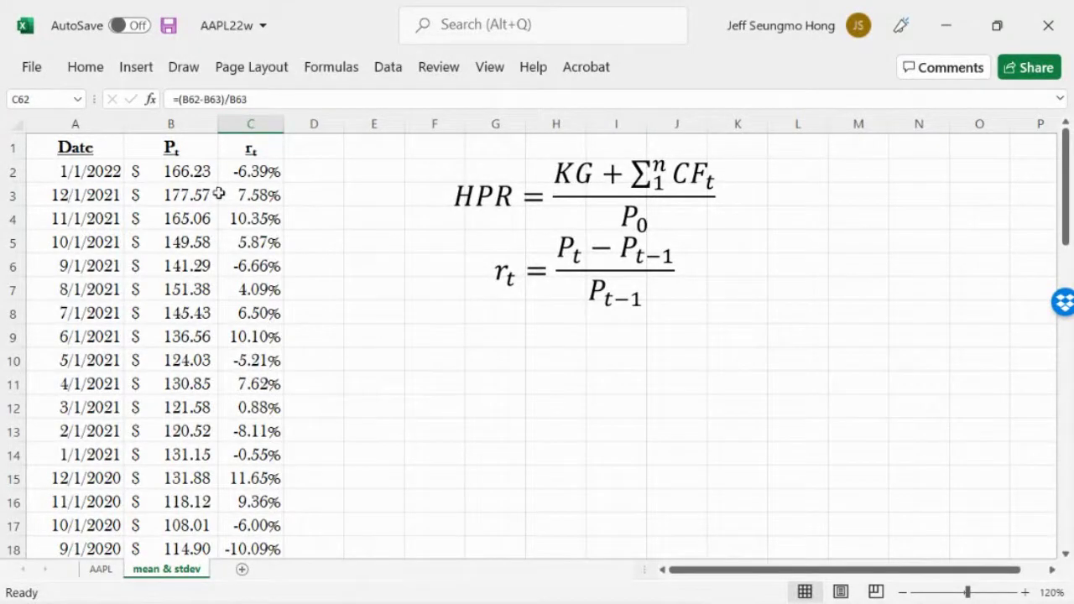
- Select the monthly returns in C2:C62 to review the full range the average covers
drag(242, 172, 257, 497)
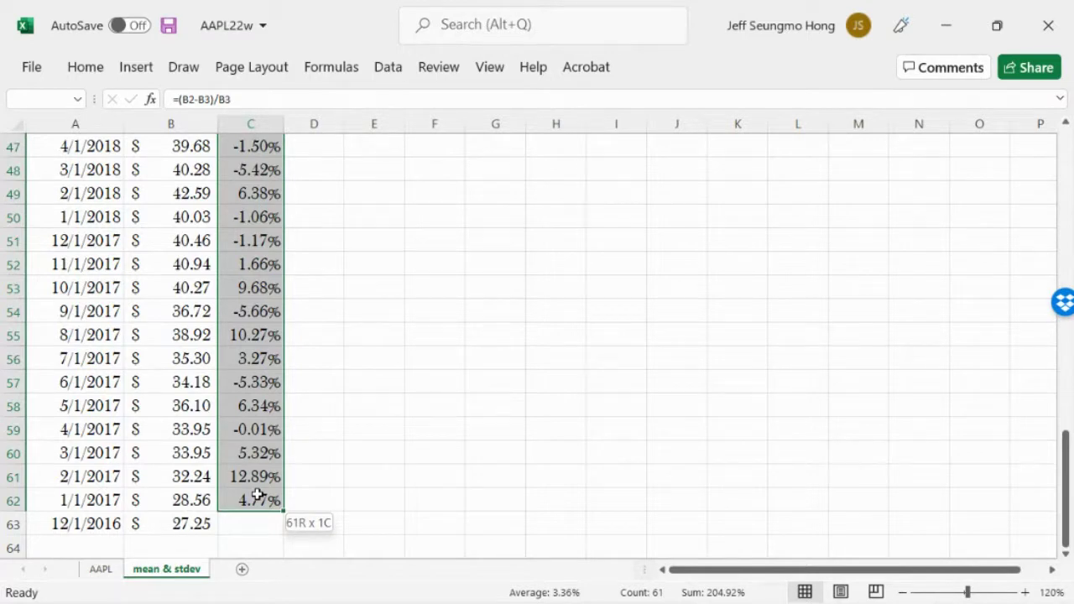
drag(257, 496, 257, 493)
click(377, 422)
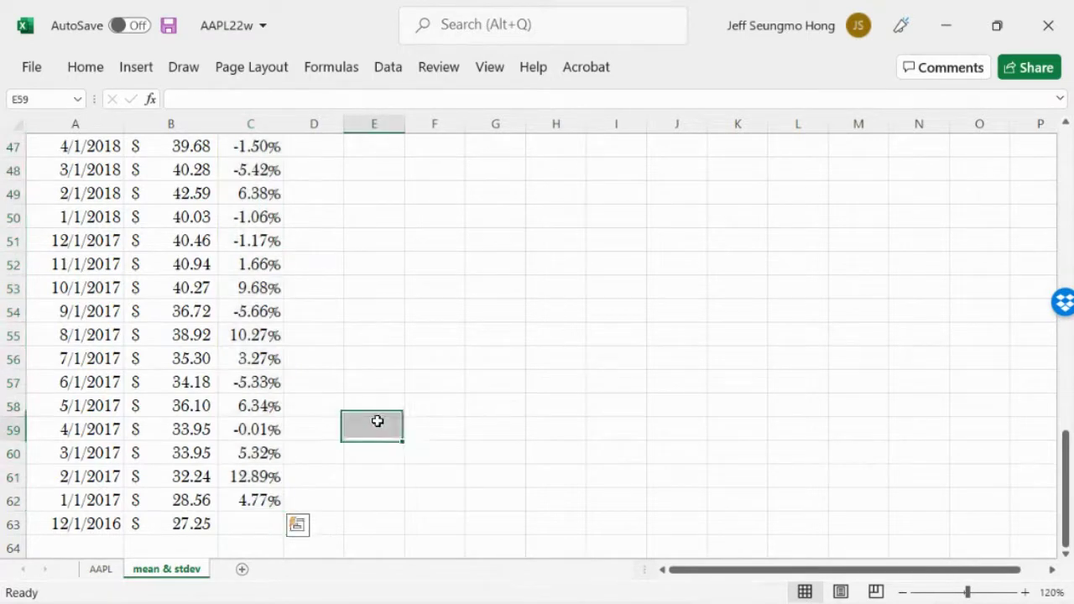
click(1066, 144)
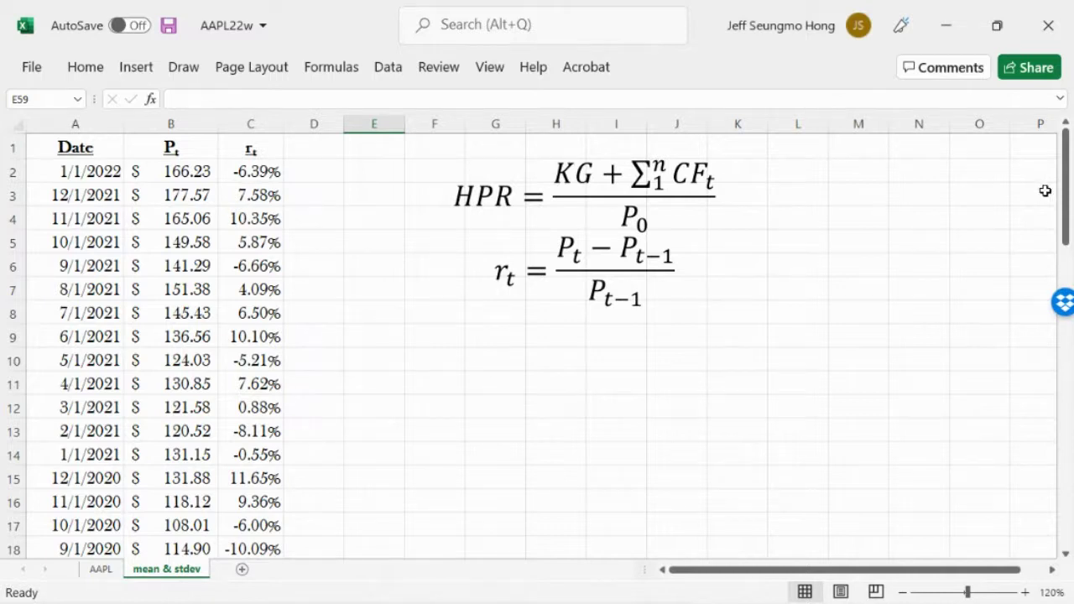
- Enter the label AVG in cell B64, directly below the last price
drag(1065, 185, 1069, 541)
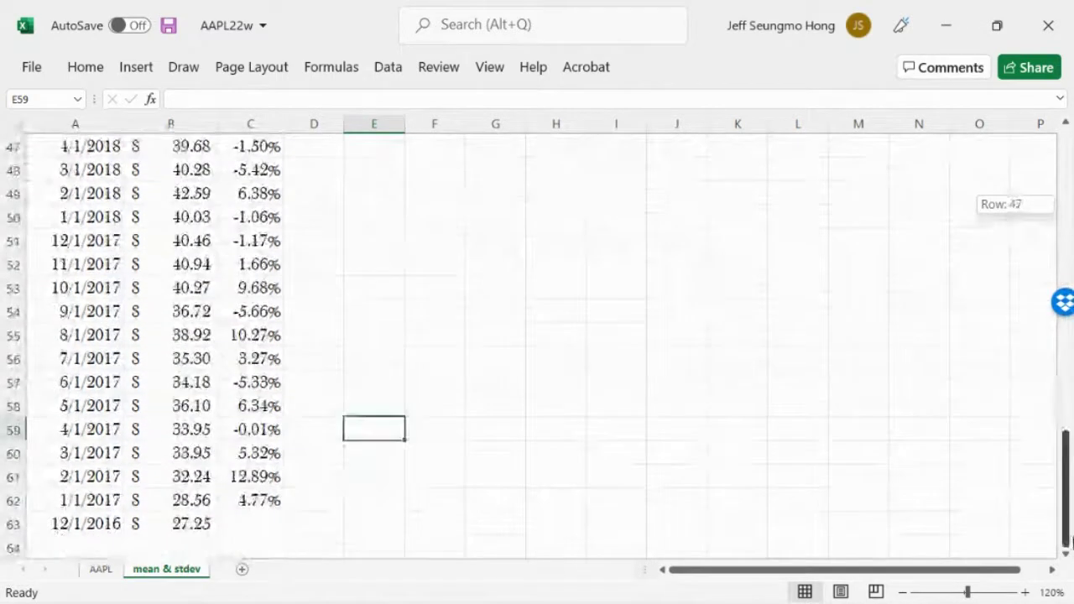
click(1065, 554)
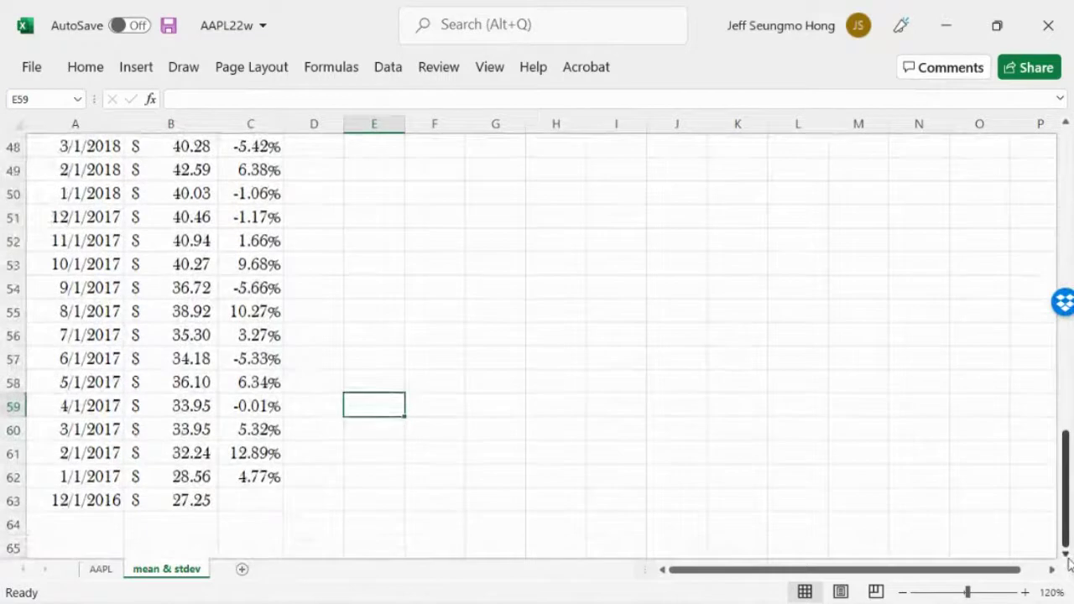
click(1065, 553)
click(1065, 554)
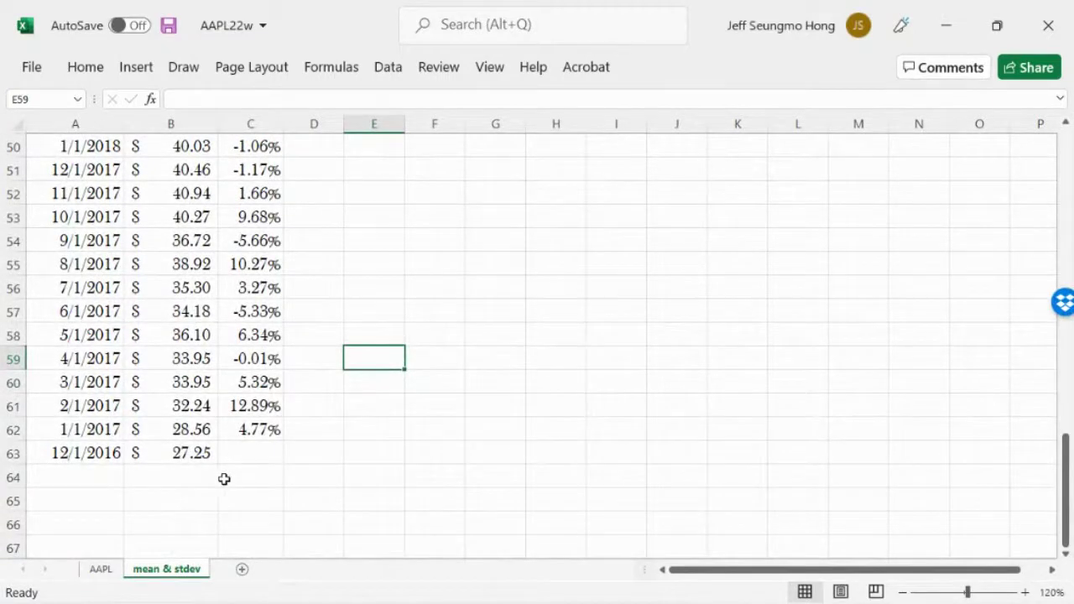
click(168, 479)
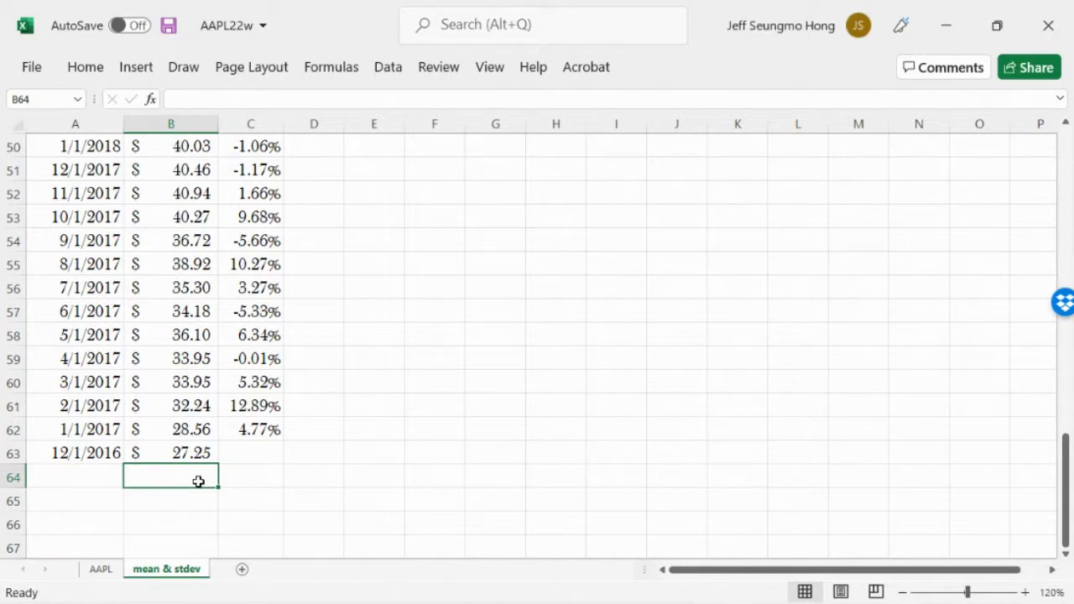
text(mean)
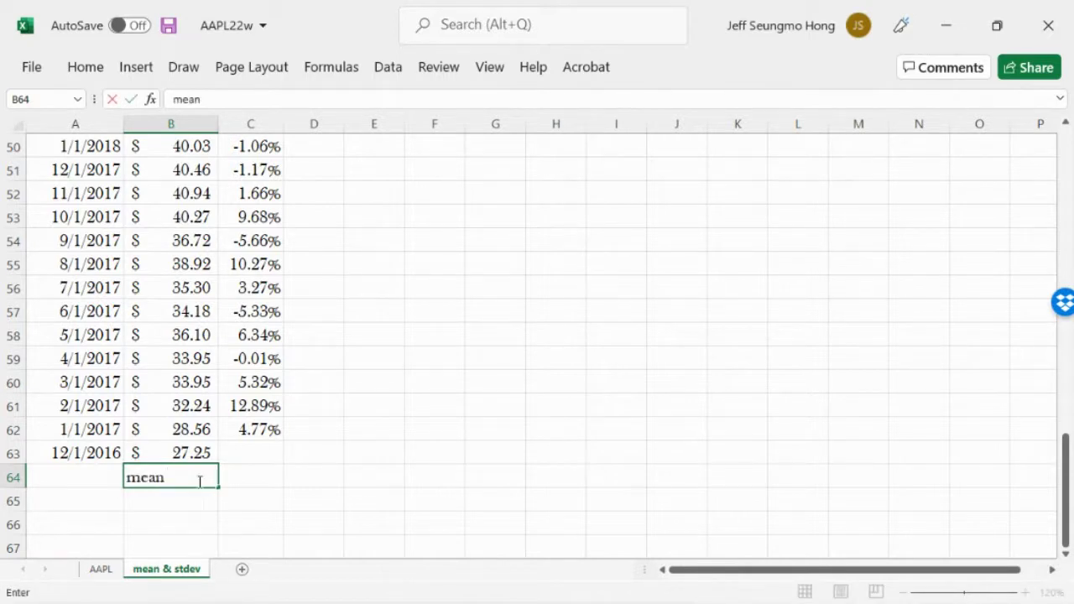
key(BackSpace)
key(BackSpace)
key(BackSpace)
key(BackSpace)
text(avg)
key(BackSpace)
key(BackSpace)
key(BackSpace)
text(AVG)
key(Tab)
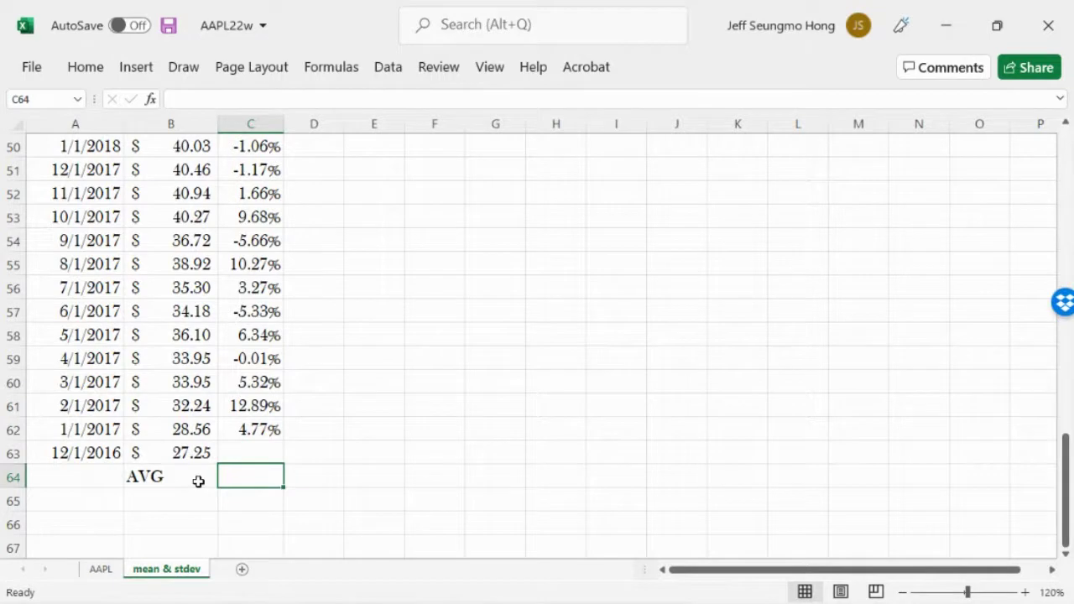
- Calculate the mean monthly return in C64 with the formula =AVERAGE(C2:C62)
text(=ave)
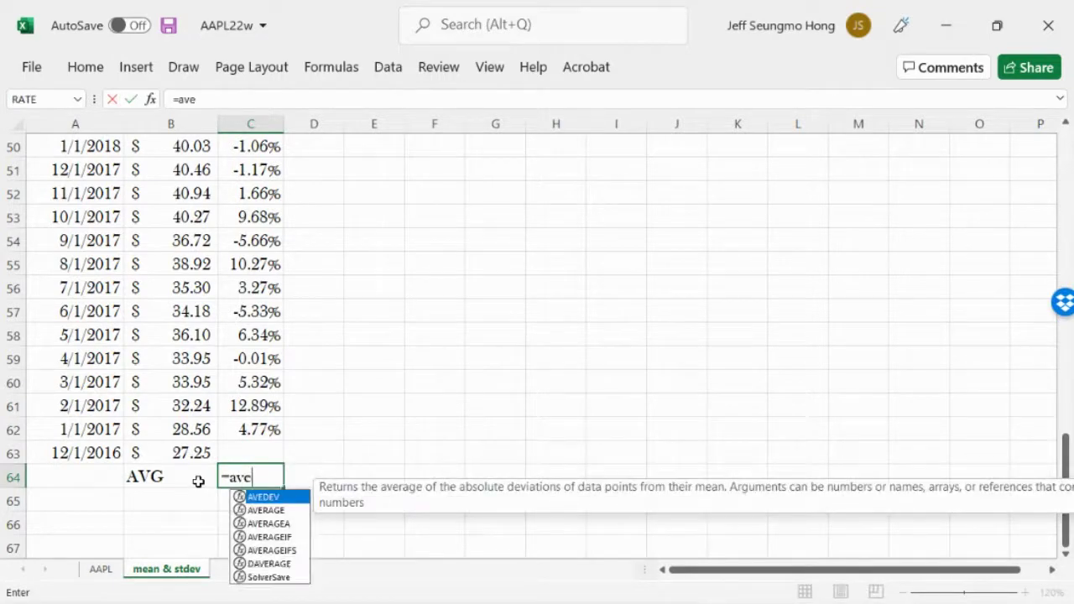
text(rage()
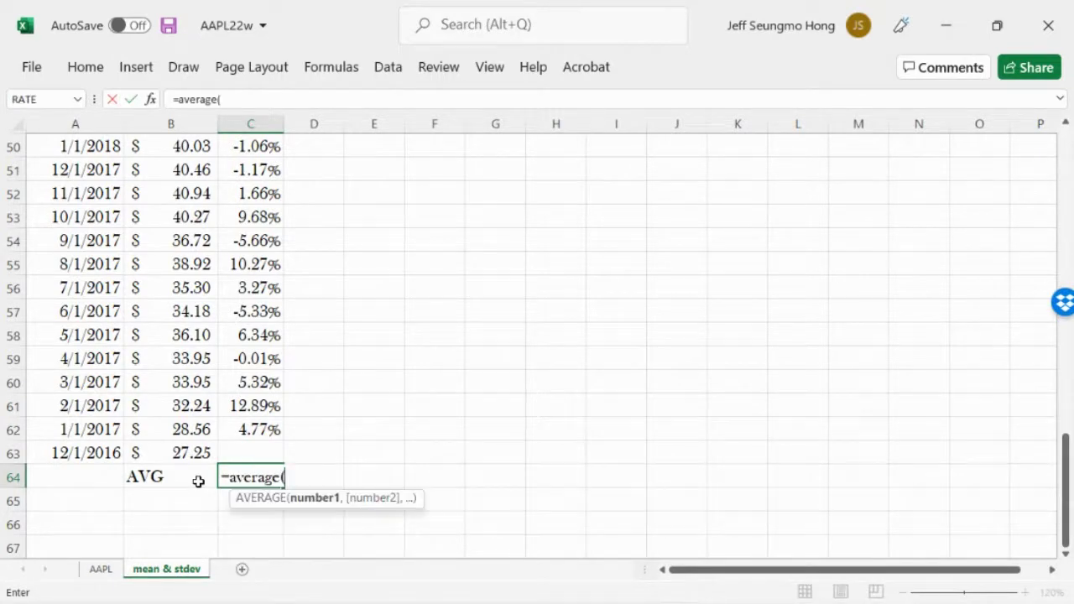
drag(249, 426, 252, 171)
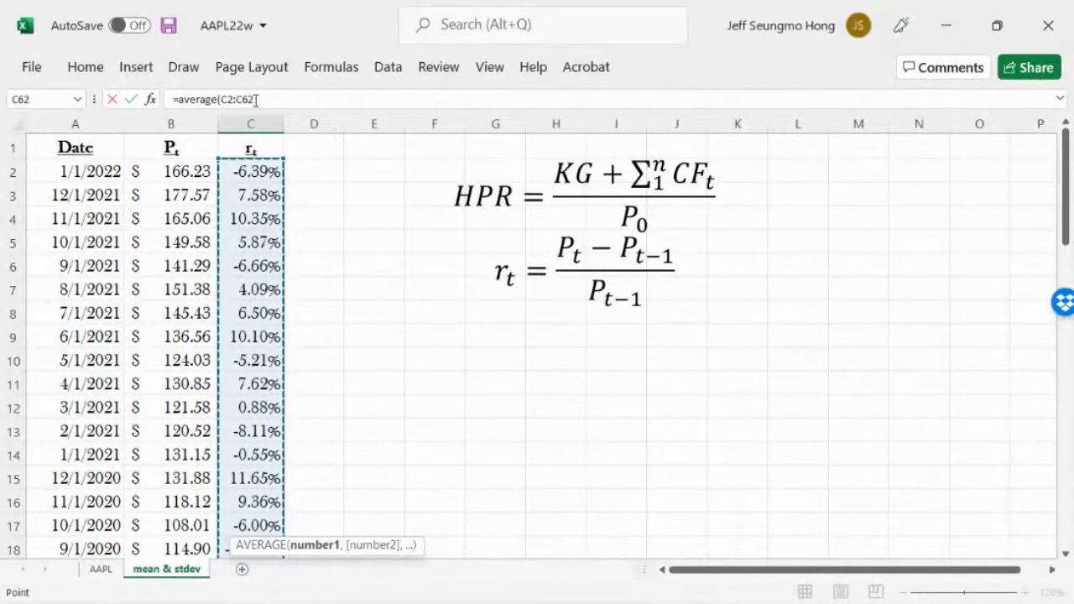
text())
key(Return)
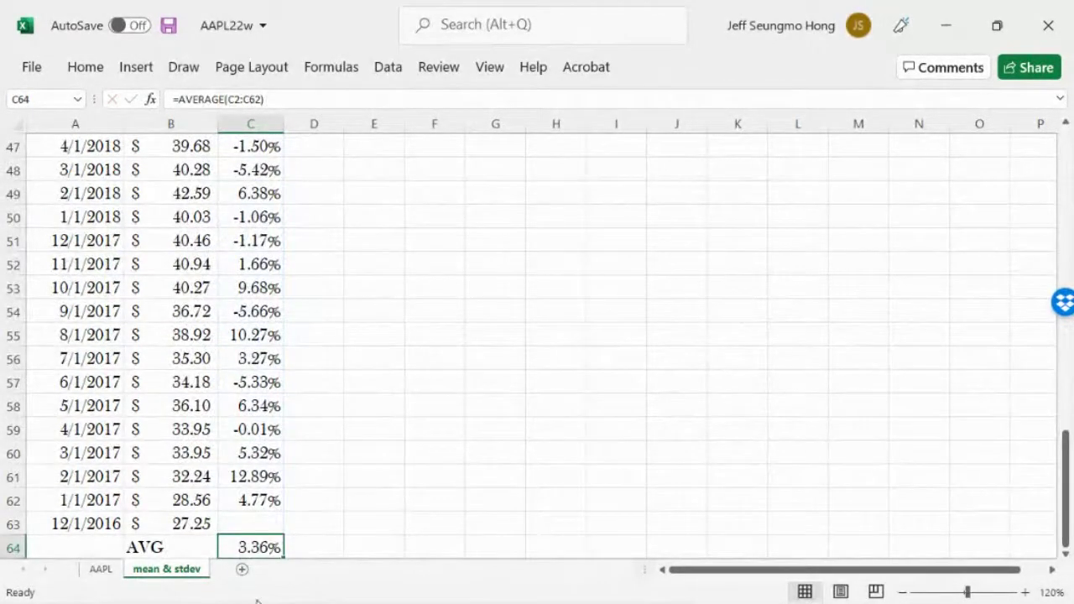
- Make the AVG label and its value in B64:C64 bold with a yellow fill
click(165, 542)
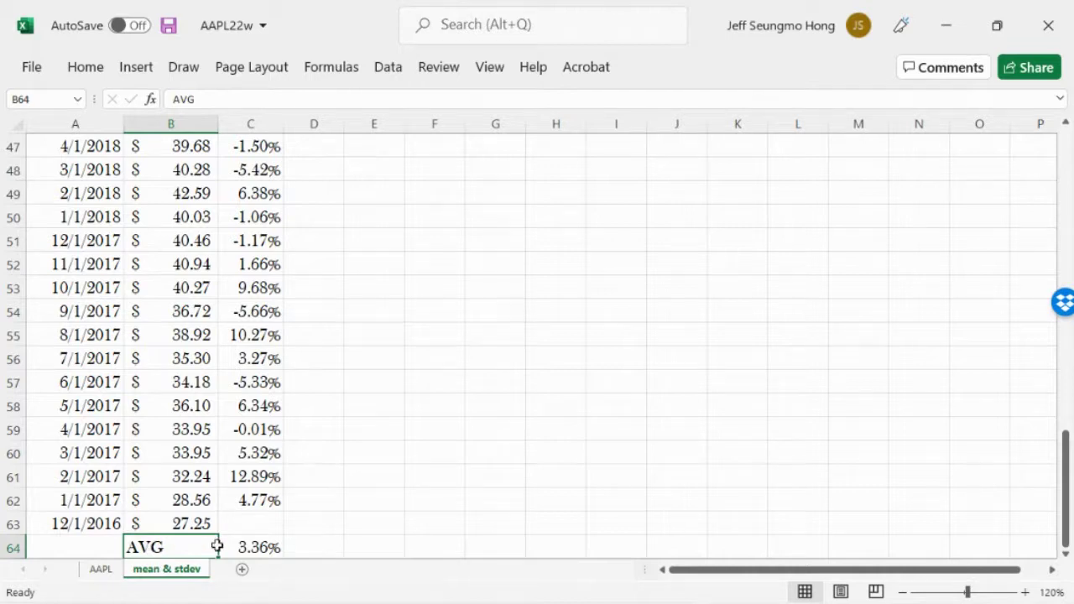
click(250, 547)
click(207, 546)
drag(207, 547, 266, 549)
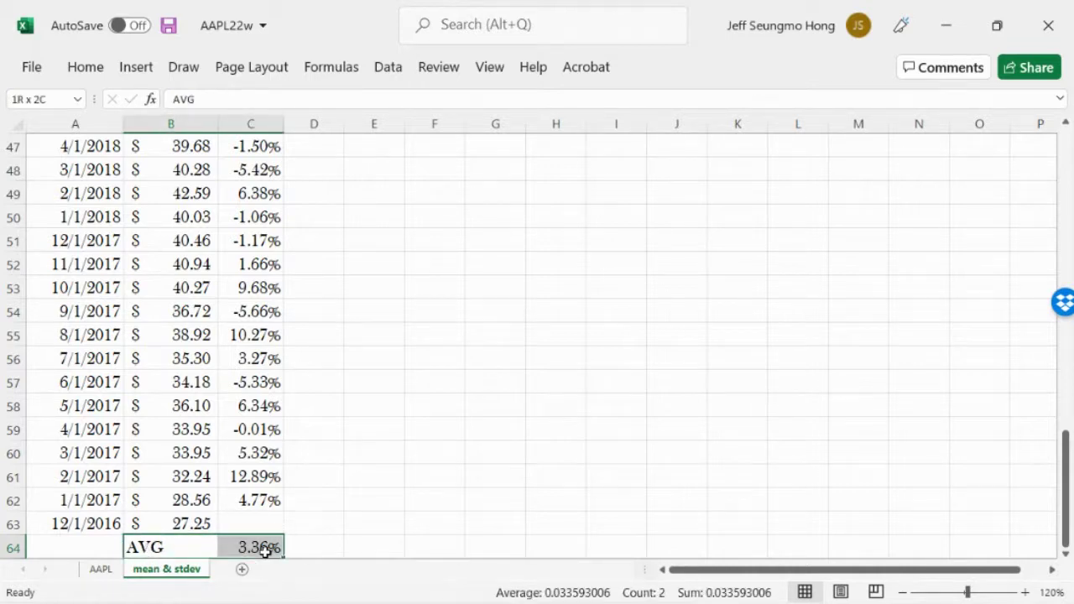
click(99, 73)
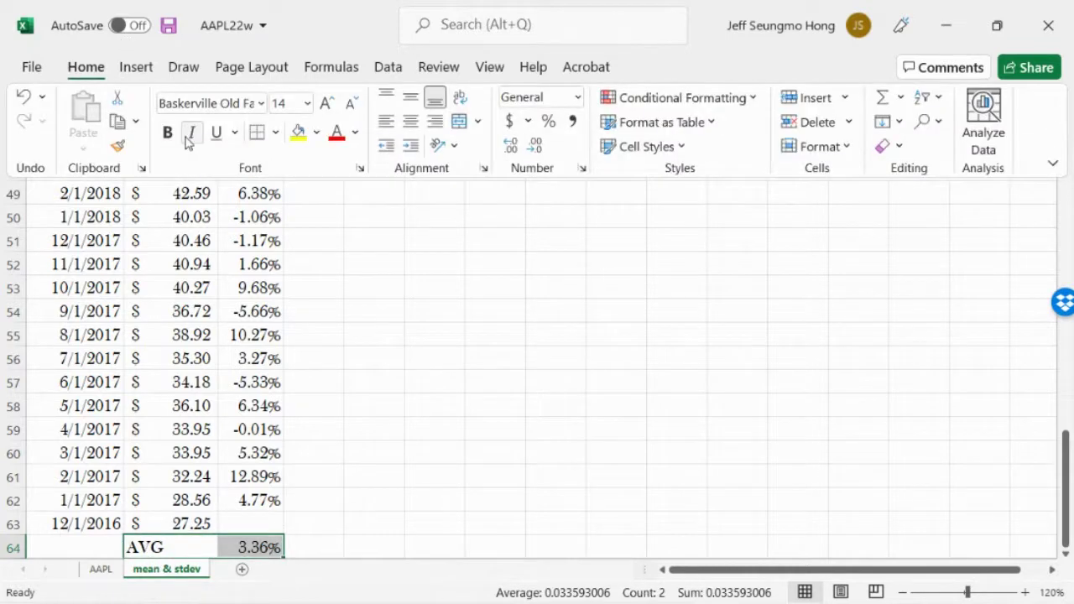
click(167, 132)
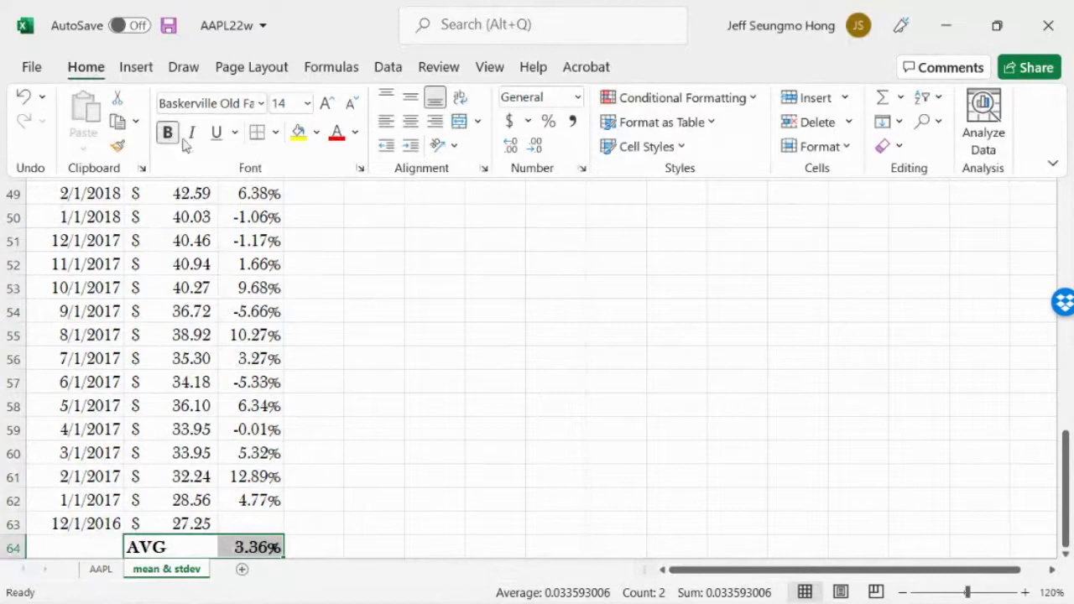
click(298, 134)
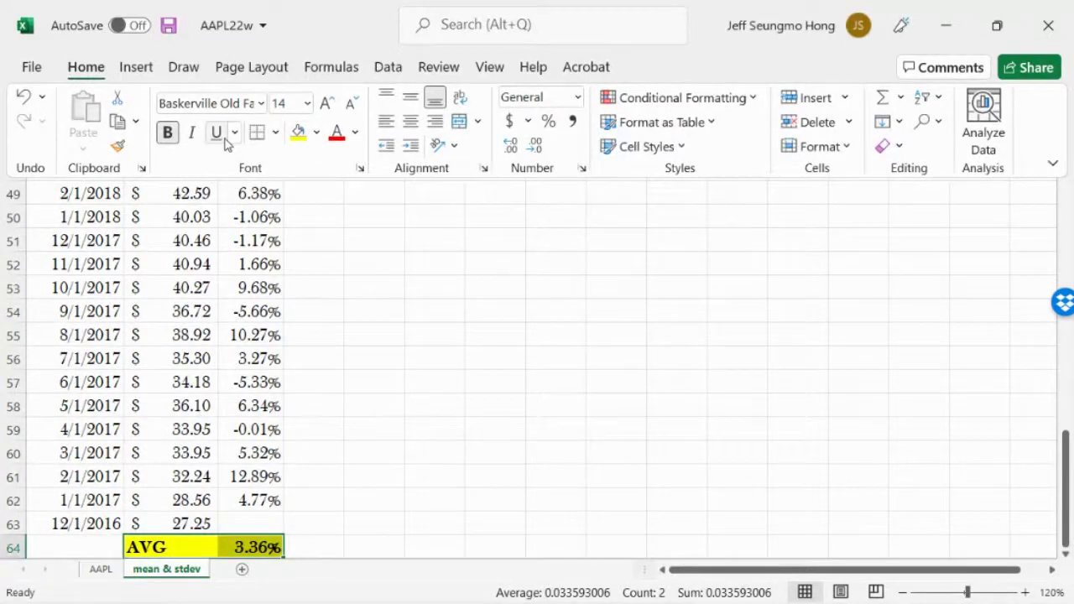
- Center the AVG label horizontally in cell B64
click(159, 546)
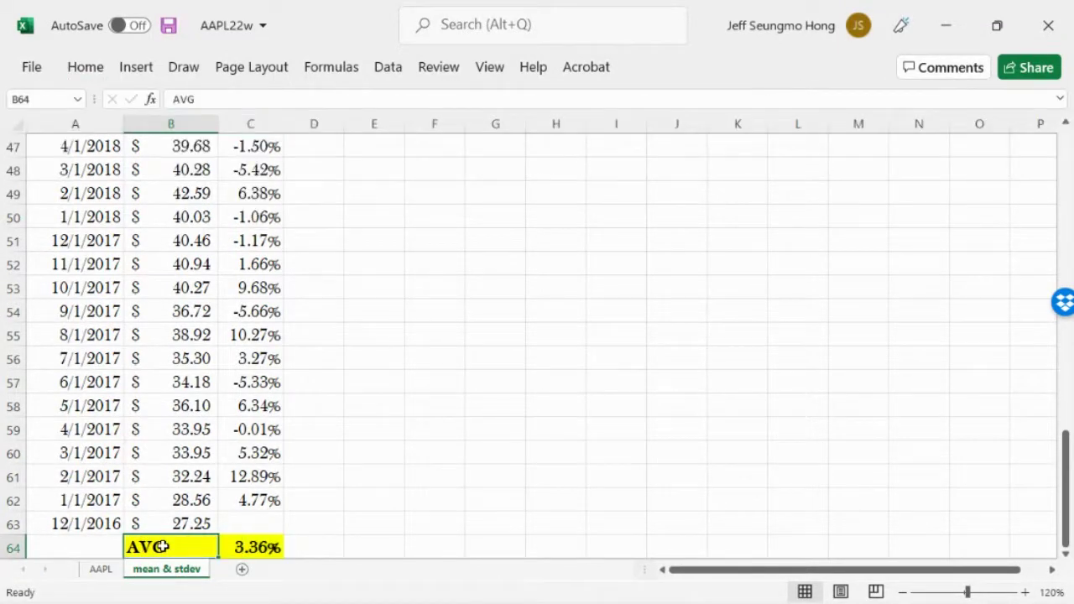
click(1065, 555)
click(1064, 557)
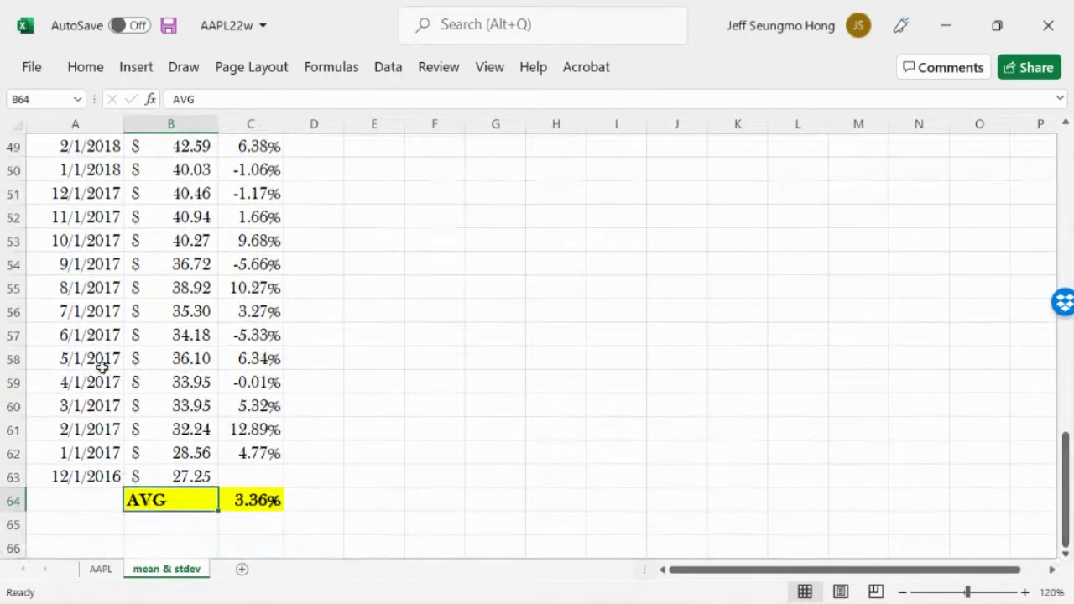
click(85, 67)
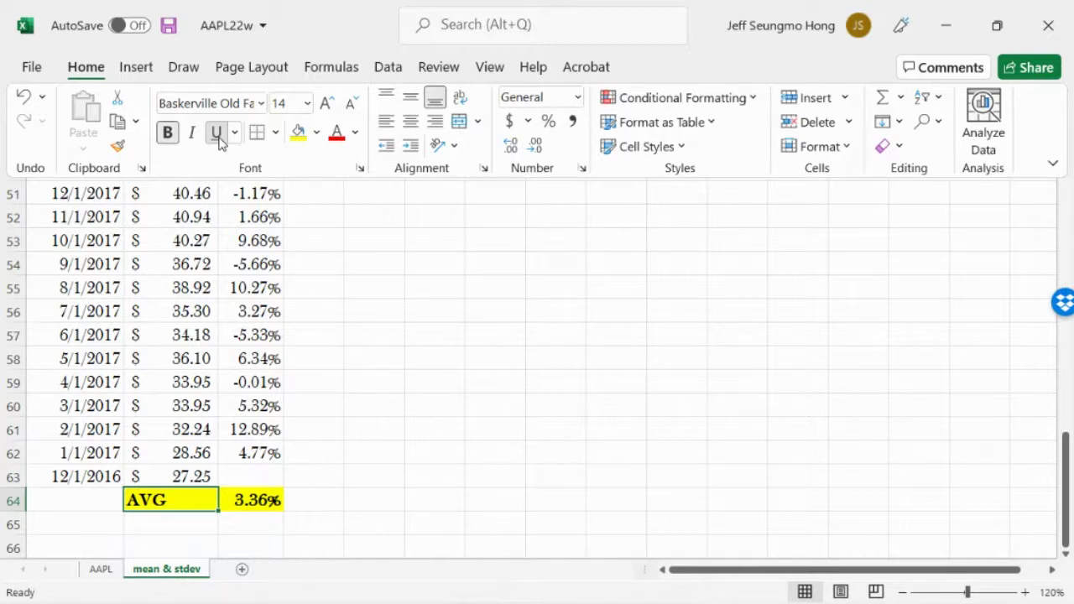
click(411, 121)
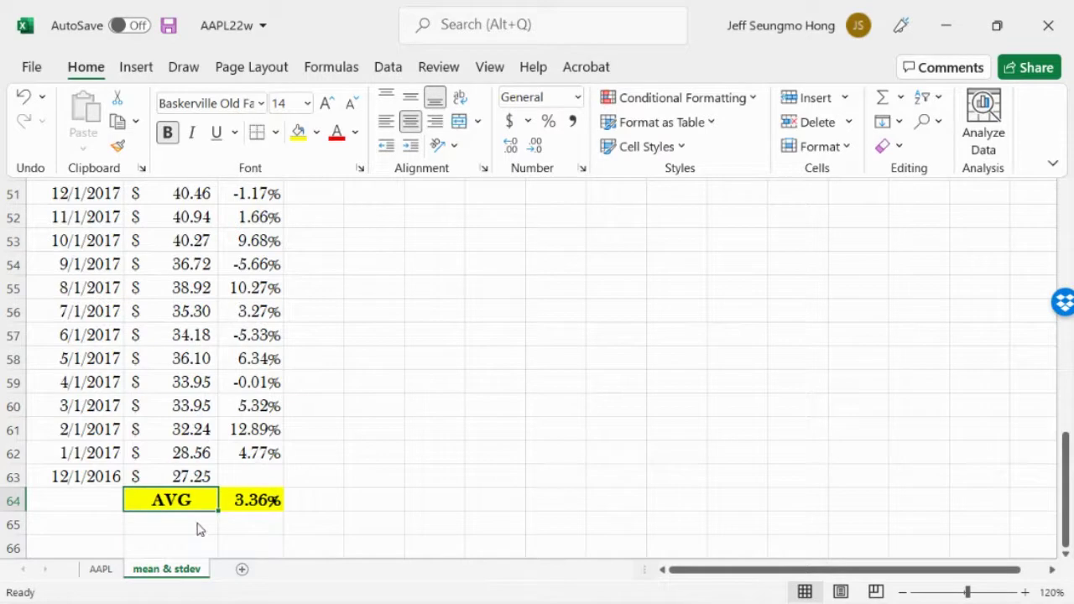
click(514, 459)
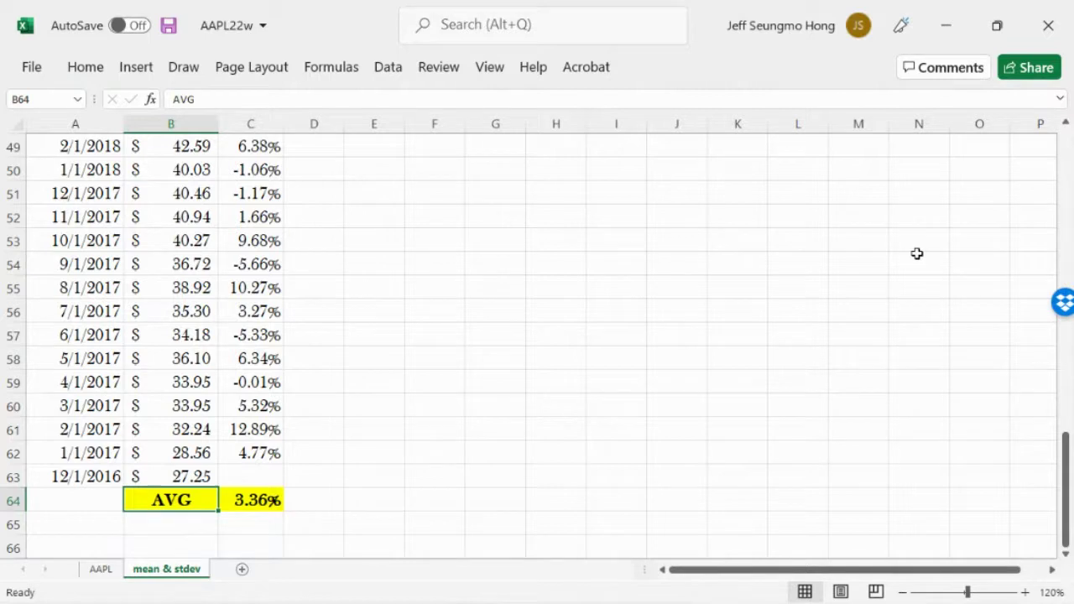
- Review the average formula in C64 against the monthly returns in column C
click(257, 501)
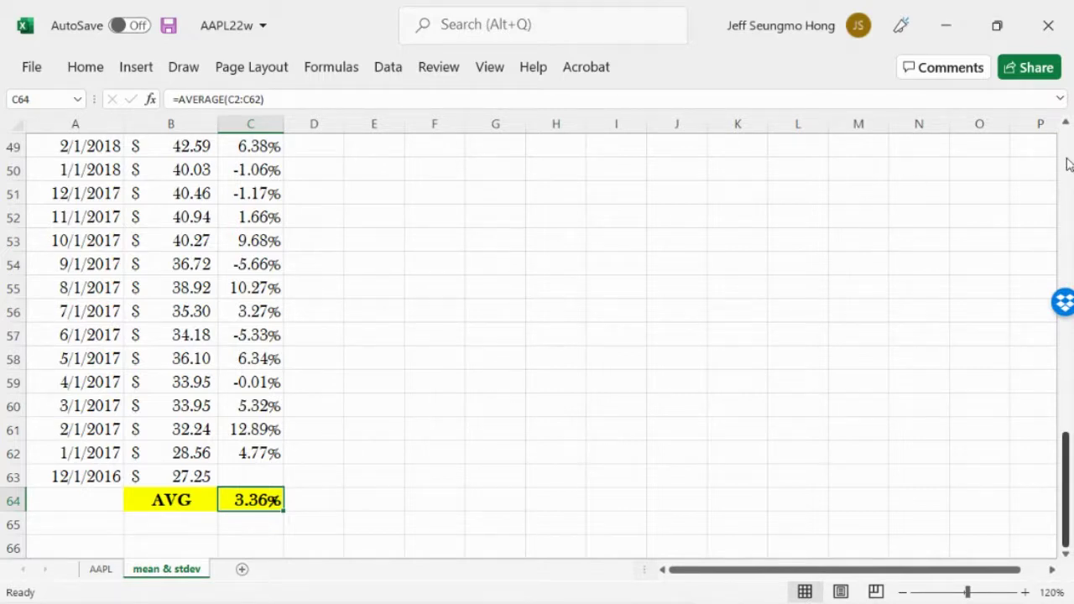
scroll(1067, 162, up, 16)
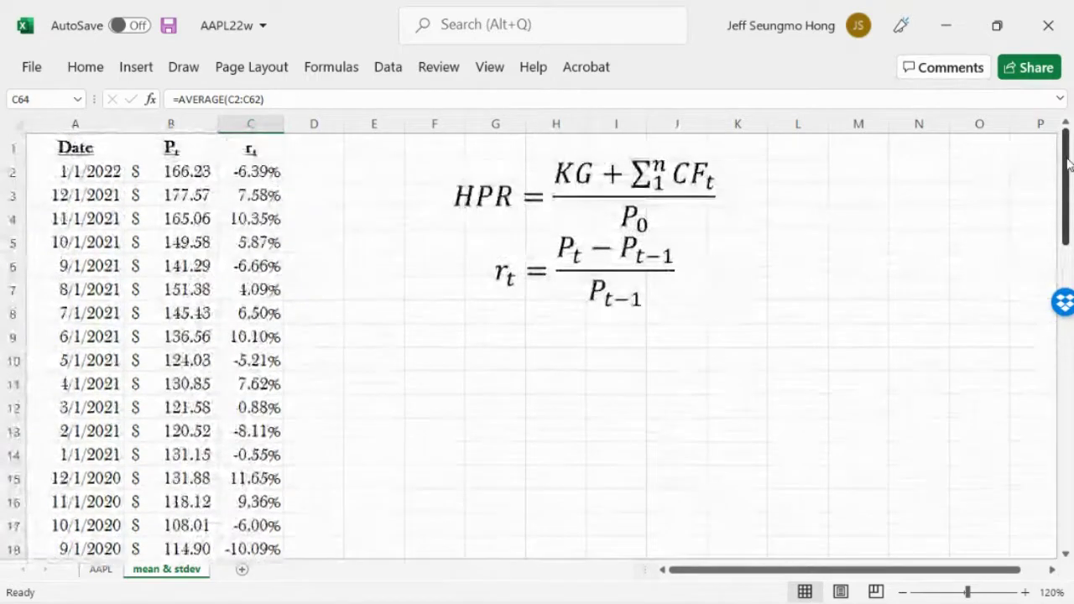
scroll(1067, 478, down, 12)
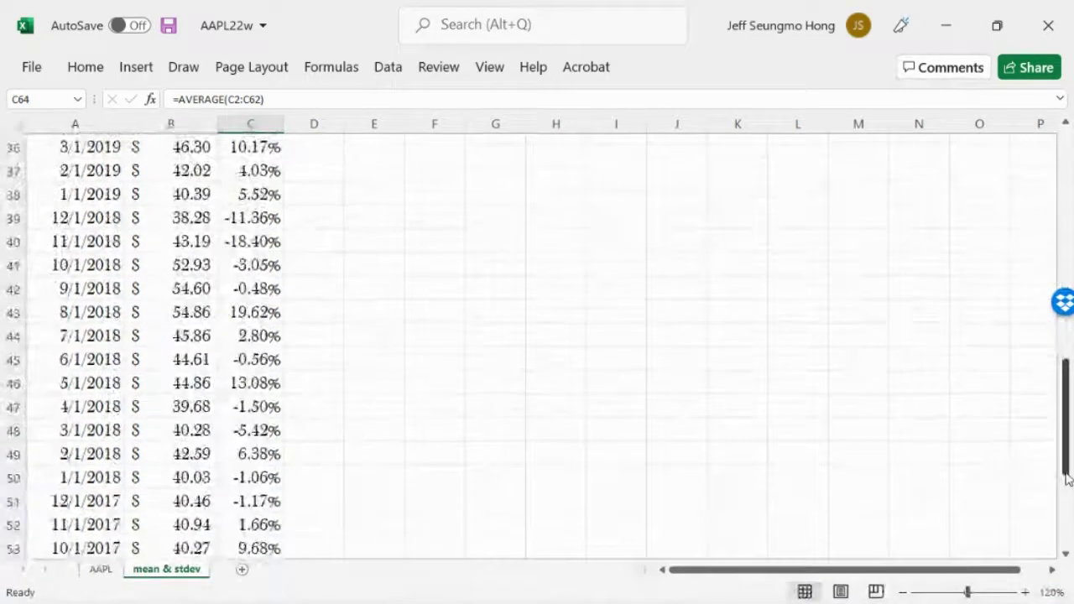
drag(1067, 478, 1069, 573)
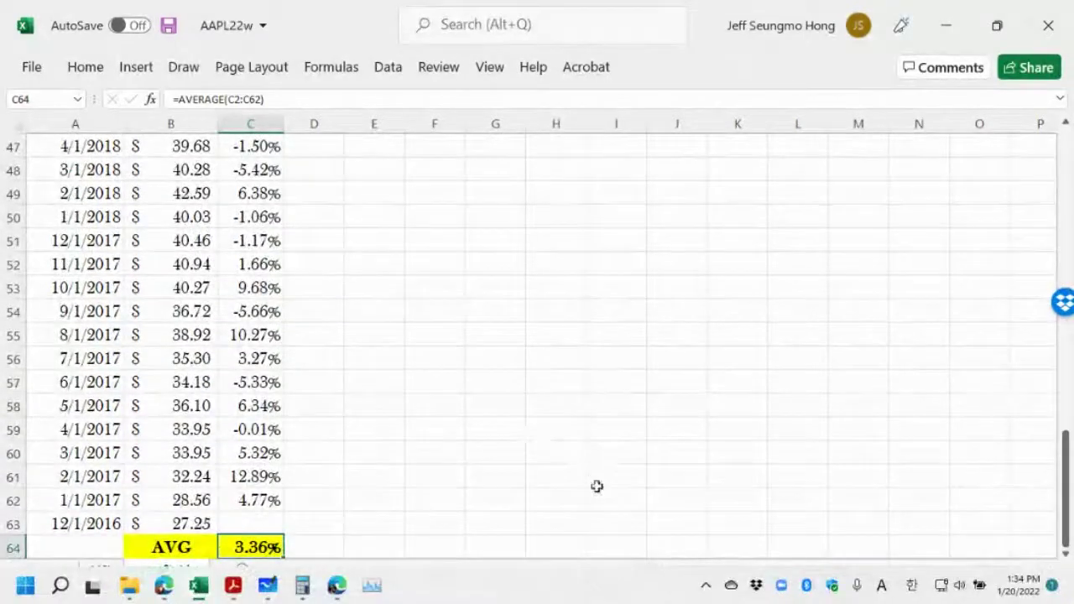
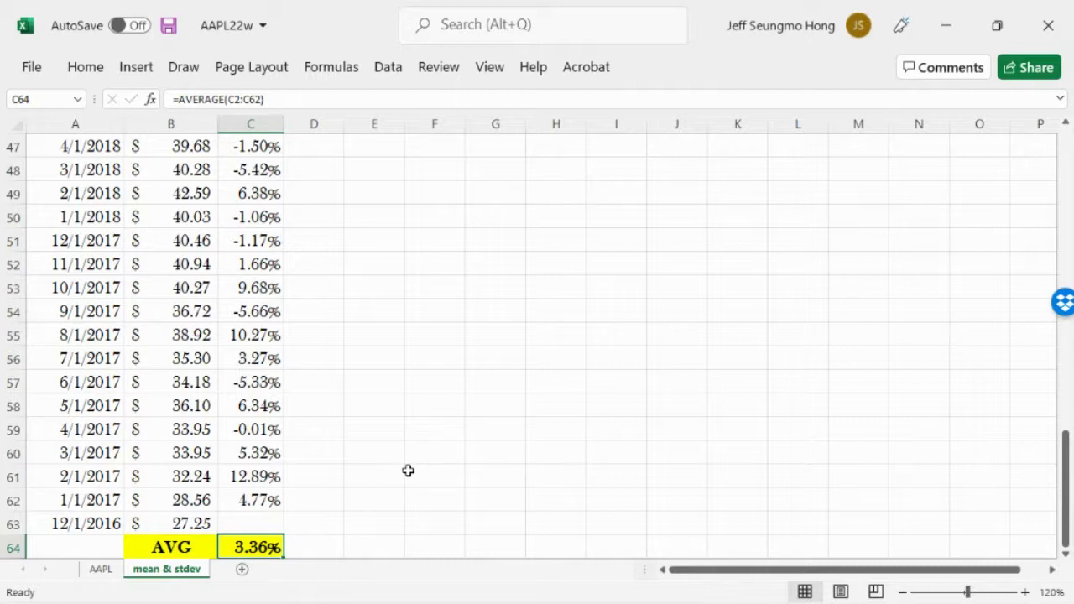
- Move the text box with the HPR and return equations across to about columns L to O beside the first rows
click(1065, 157)
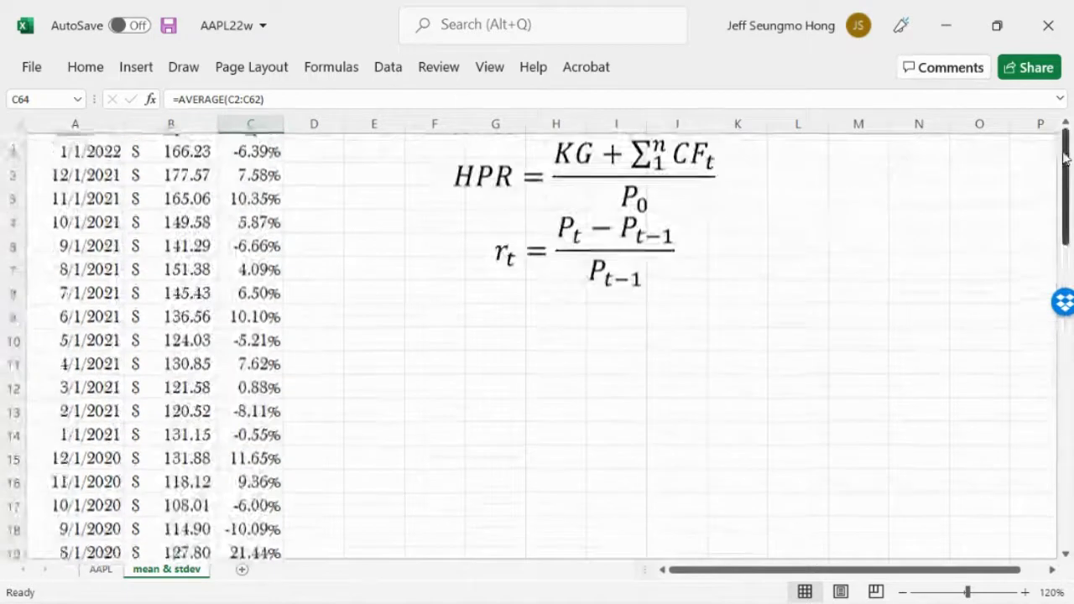
click(583, 224)
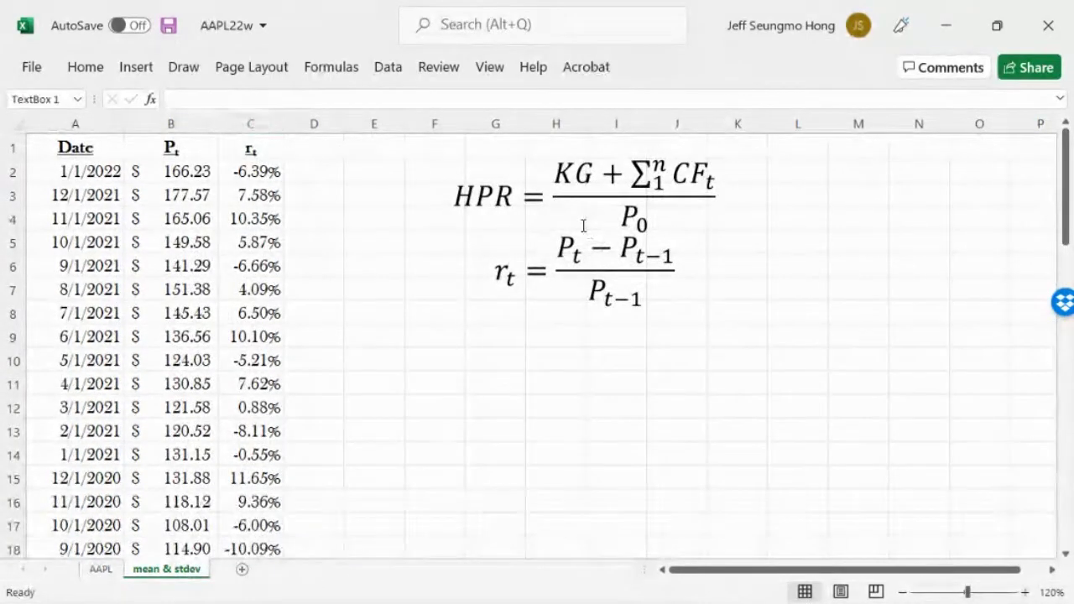
click(746, 312)
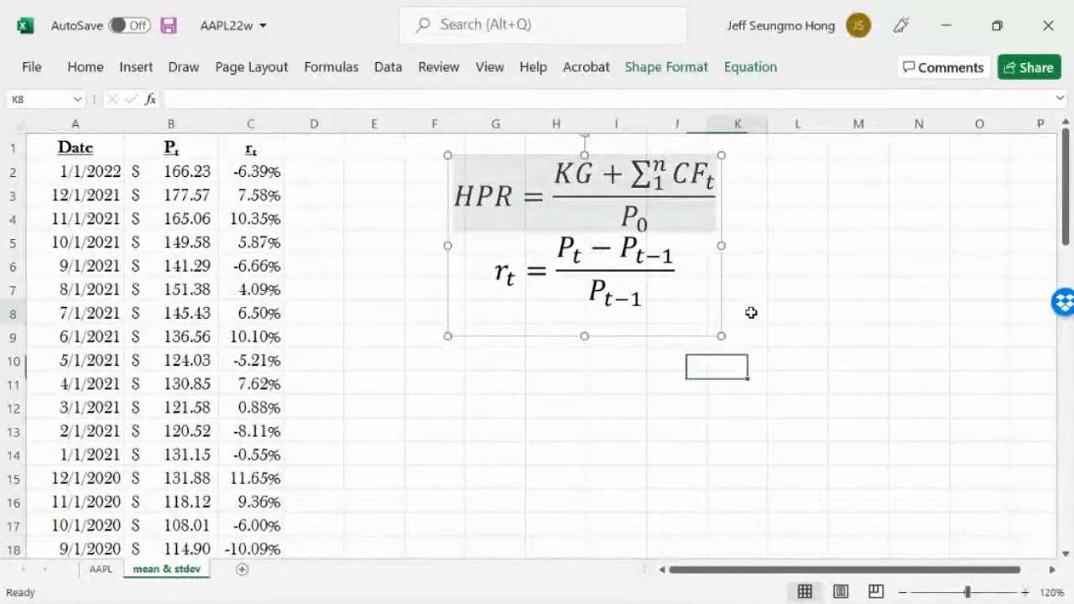
click(494, 198)
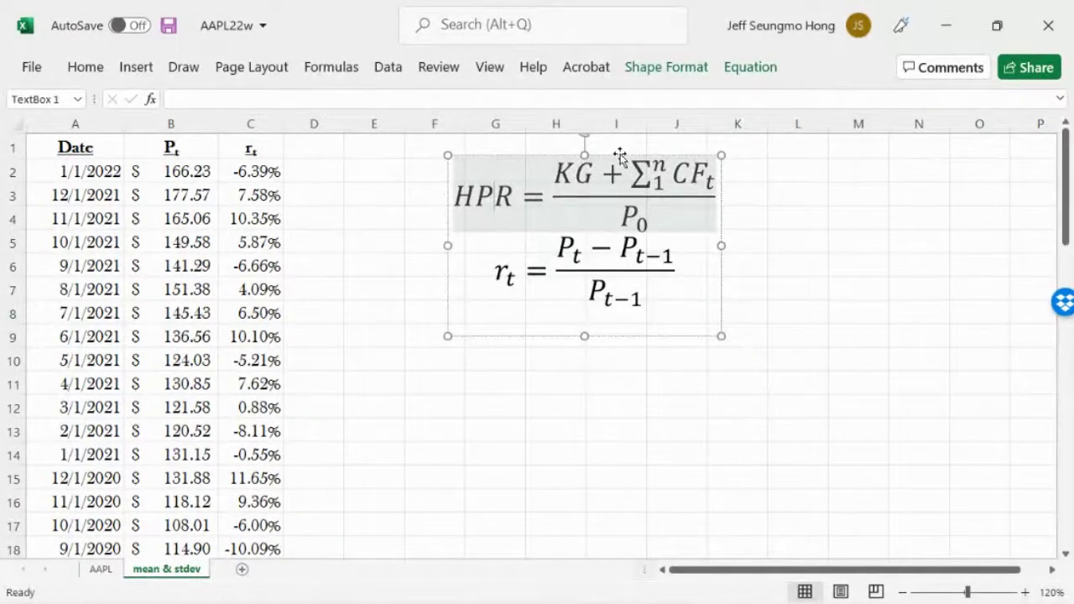
drag(619, 155, 915, 145)
click(395, 322)
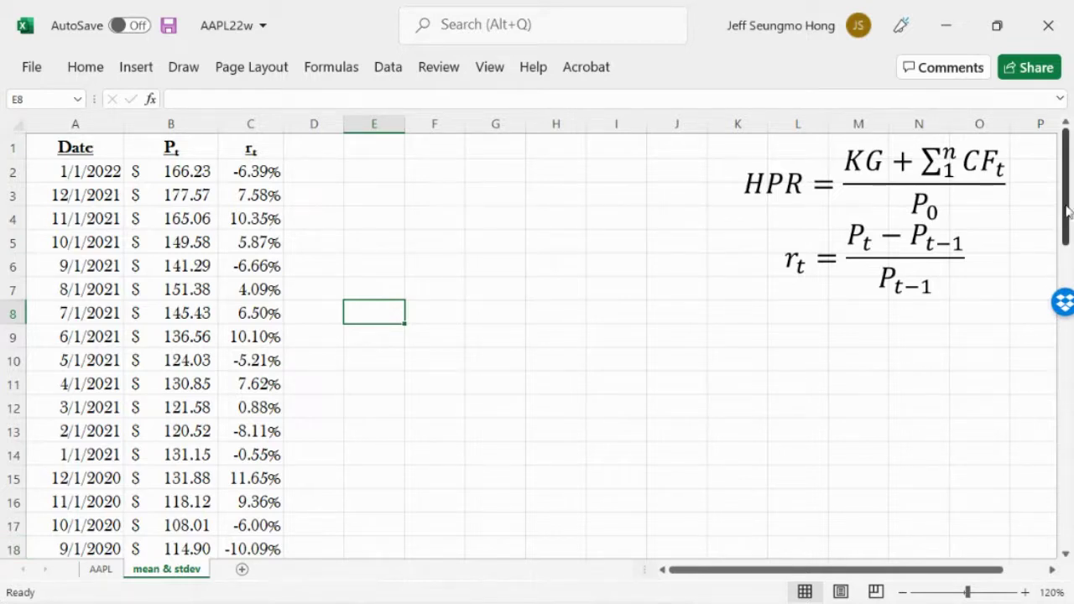
drag(1064, 210, 1070, 567)
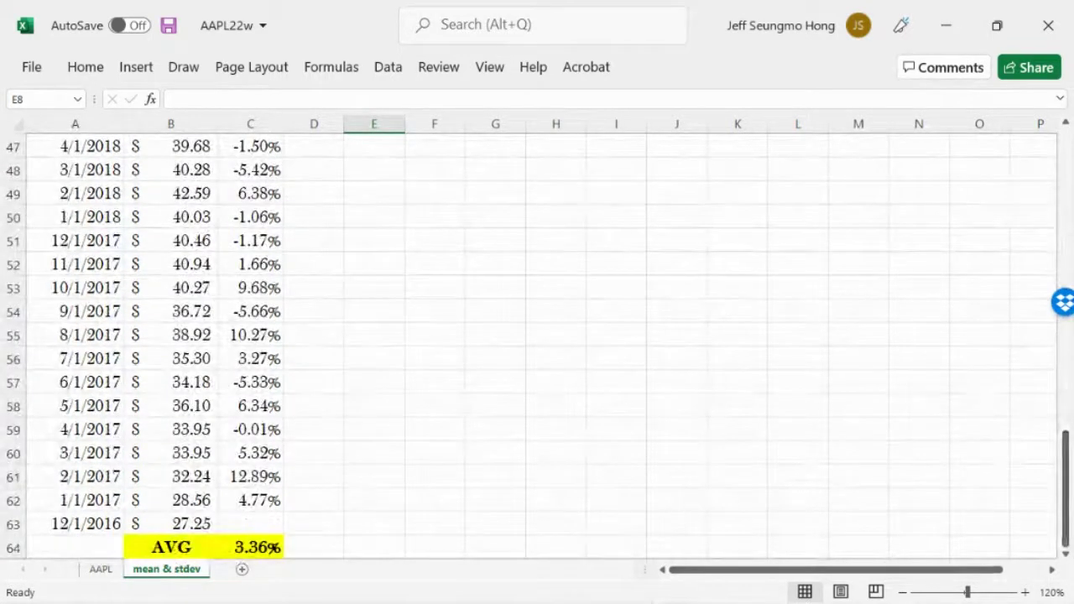
click(624, 406)
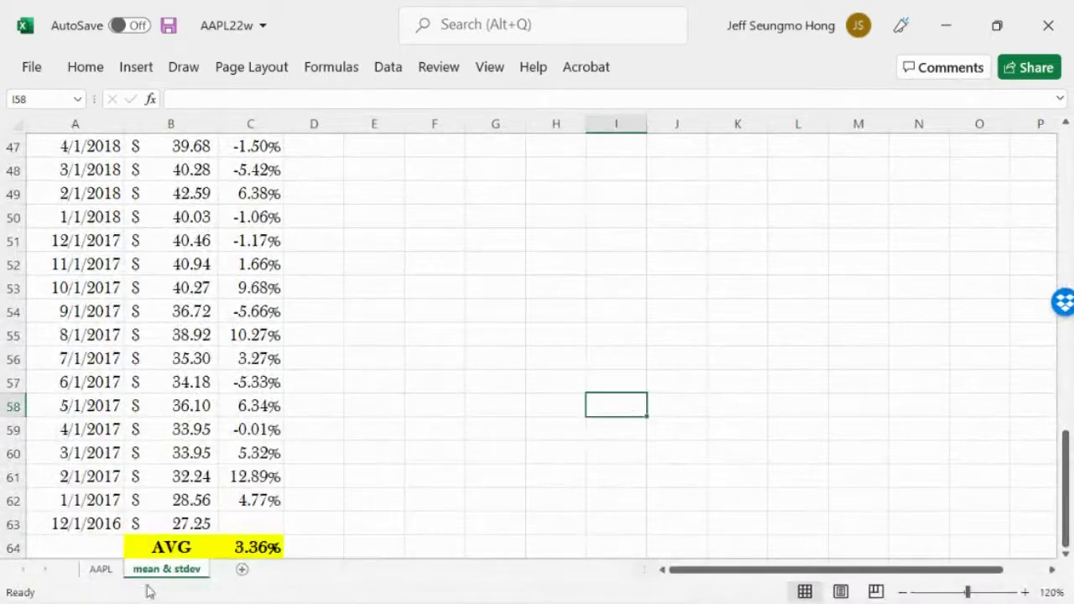
click(192, 525)
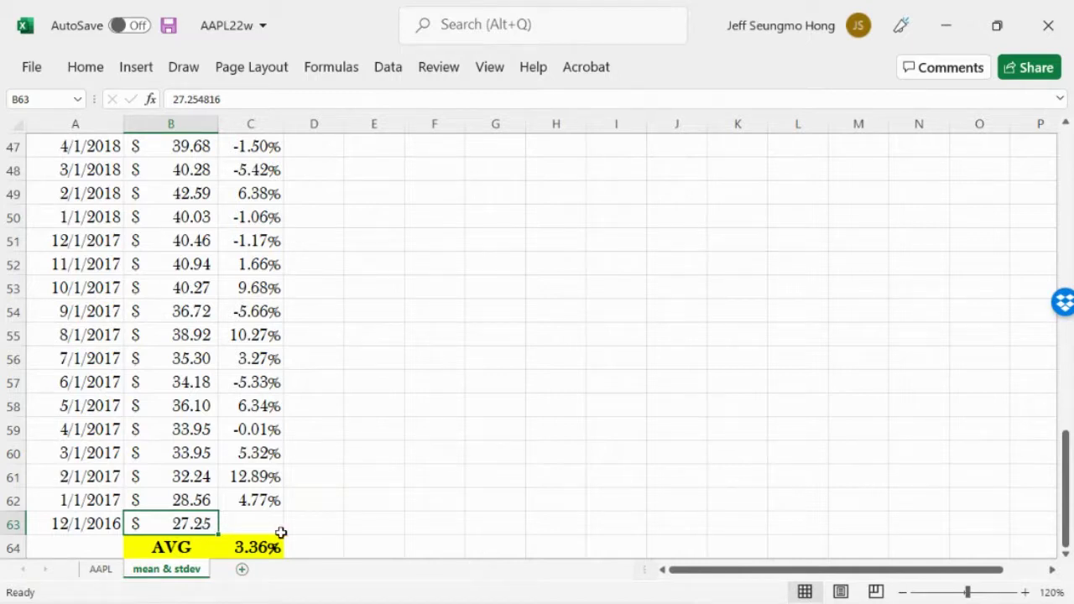
click(256, 525)
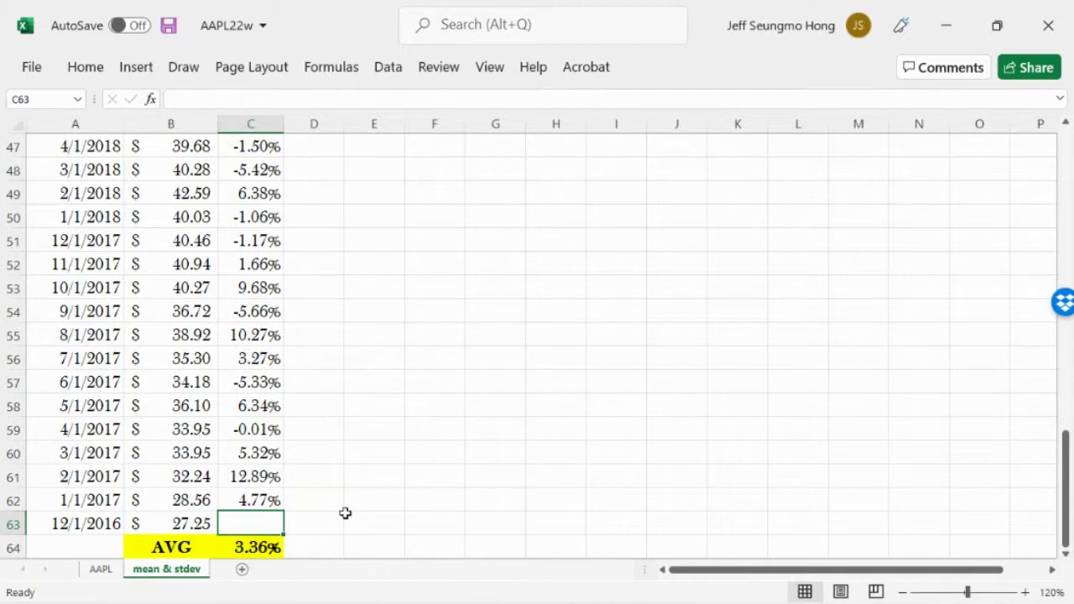
text(=)
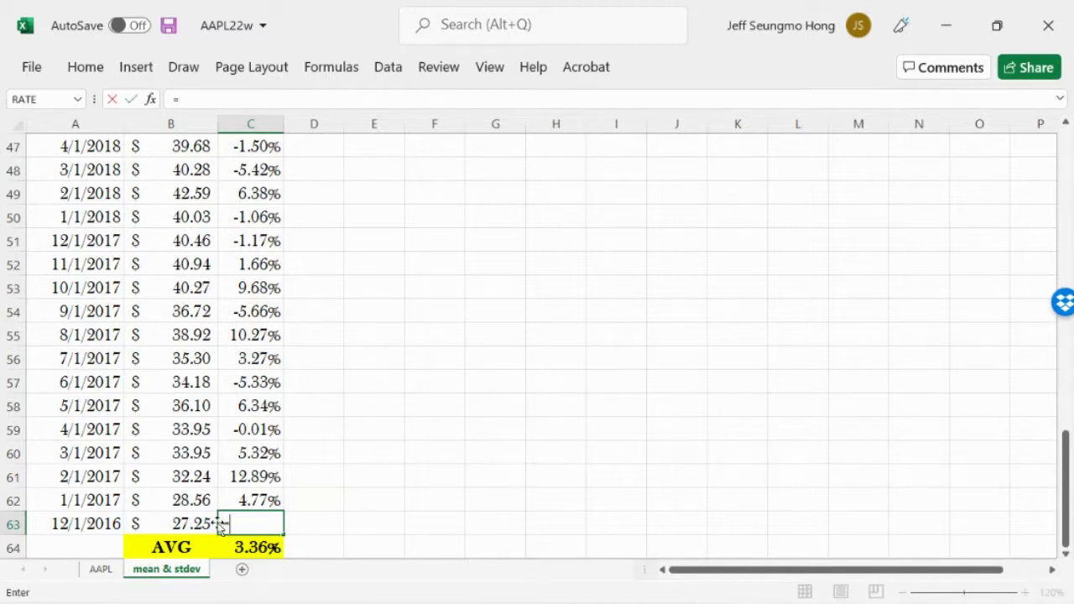
key(Escape)
- Start a formula in D63 multiplying B63 by (1+C64) raised to the COUNT of the prices in B2:B62
click(325, 522)
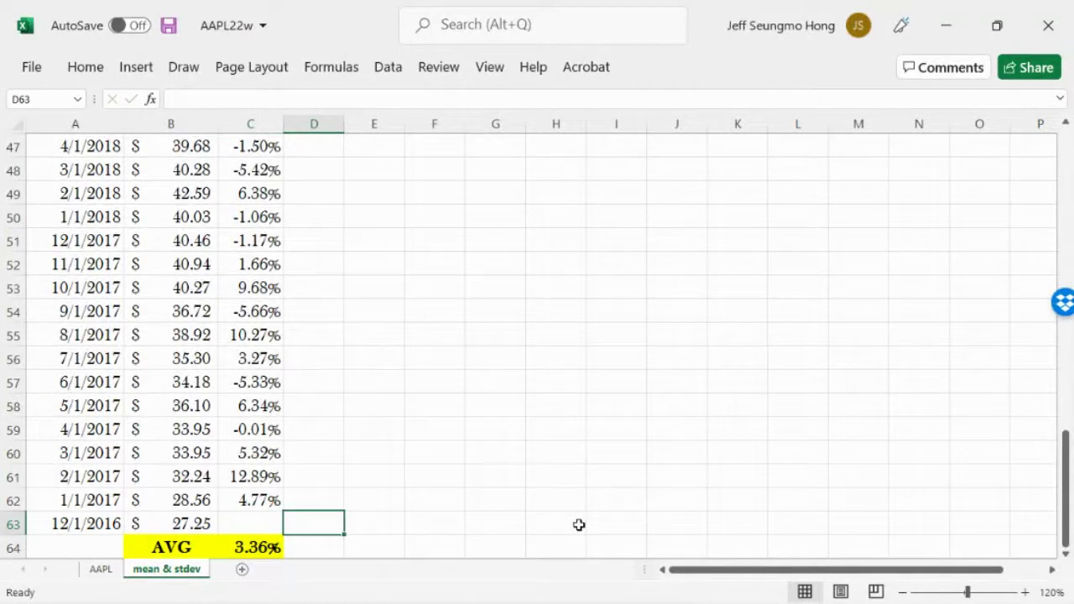
text(=)
click(196, 524)
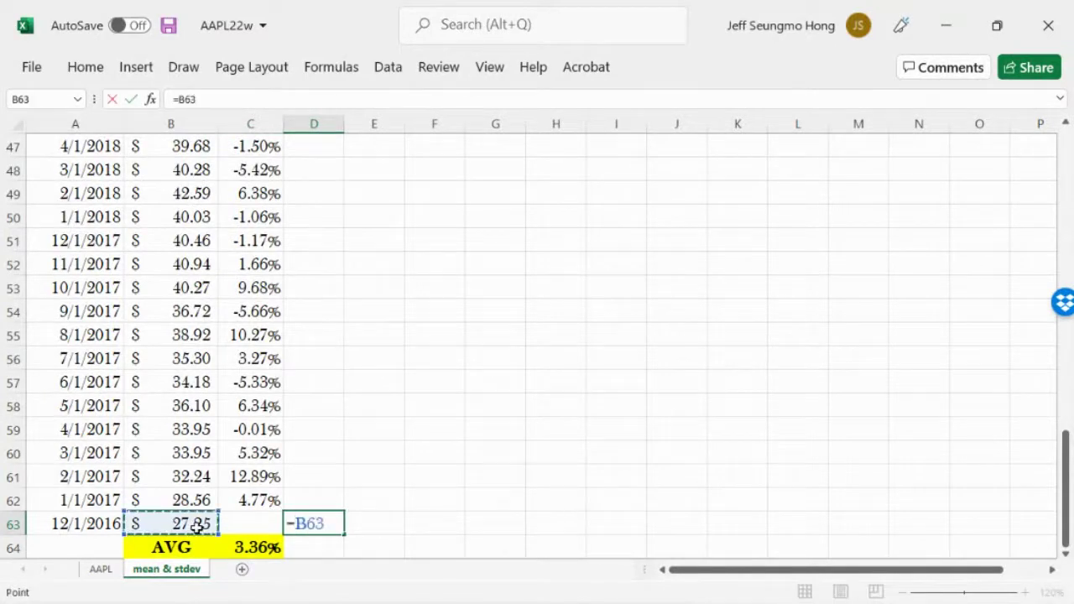
text(*(1+)
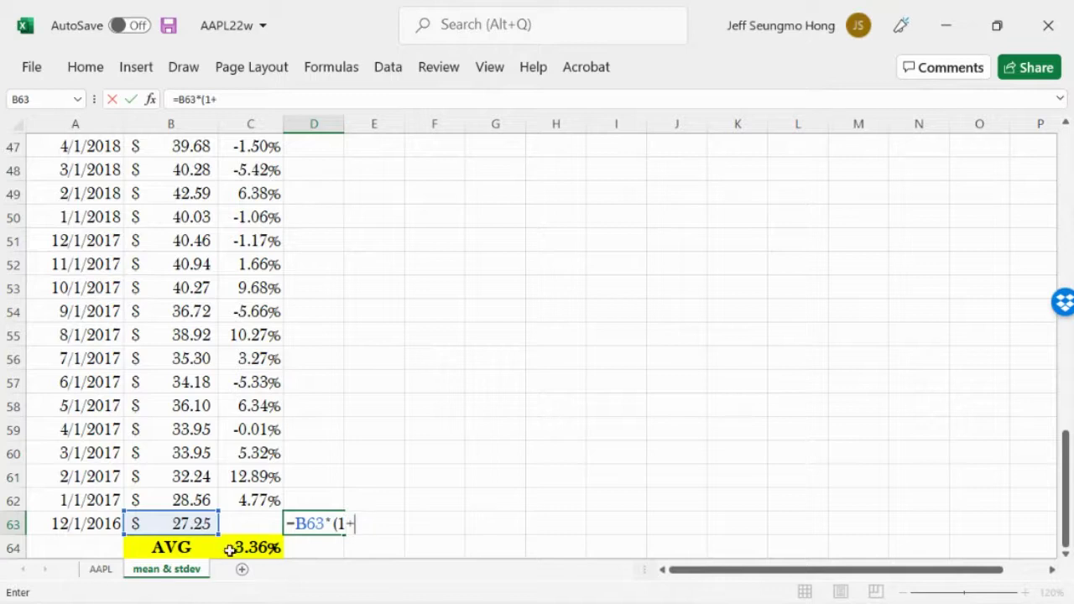
click(229, 547)
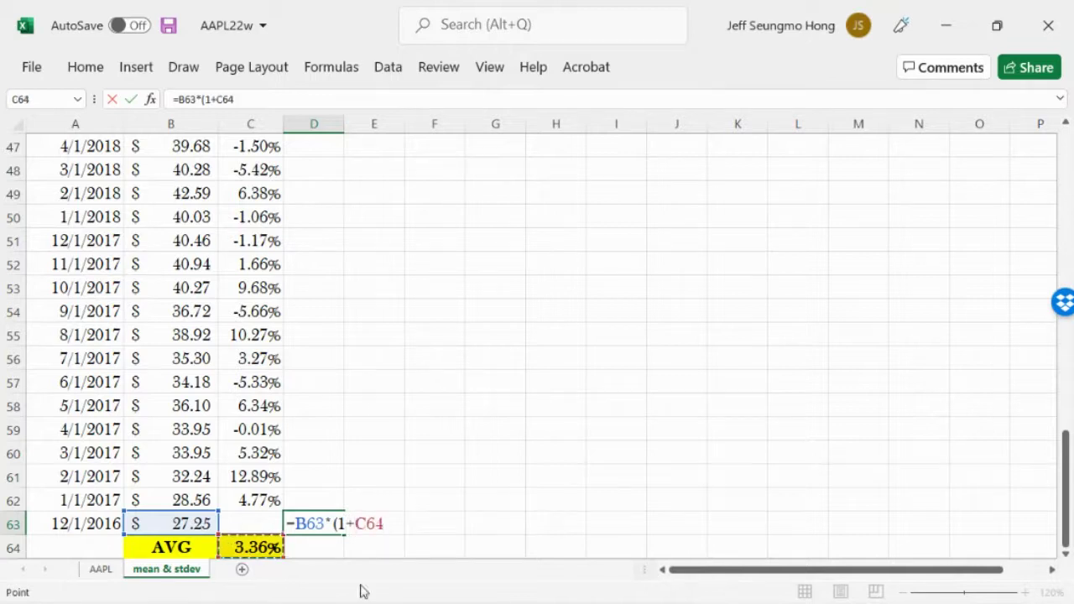
text())
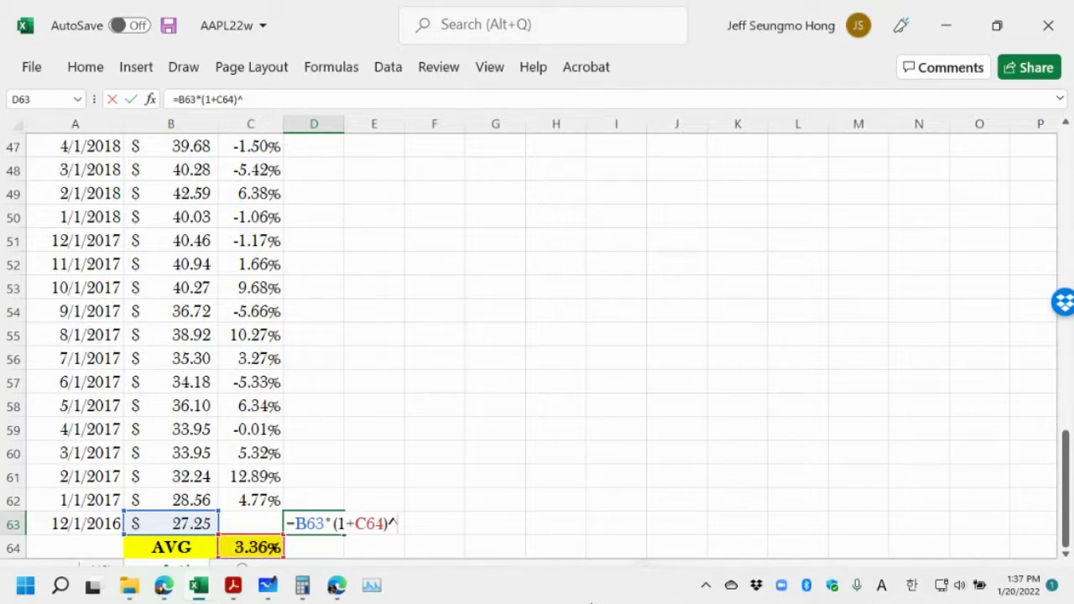
text(^coun)
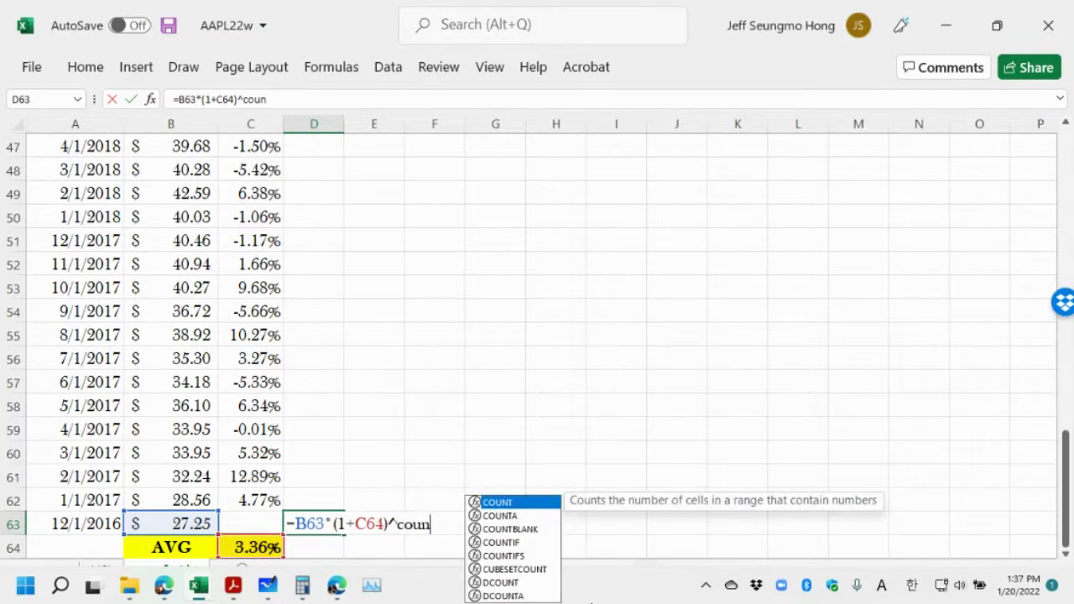
text(t()
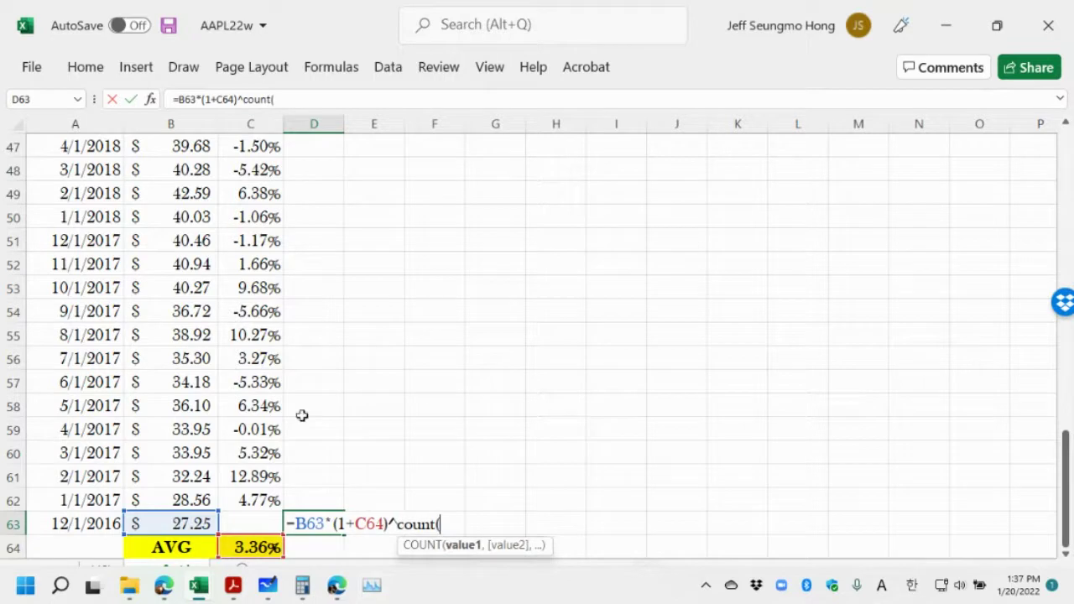
click(172, 502)
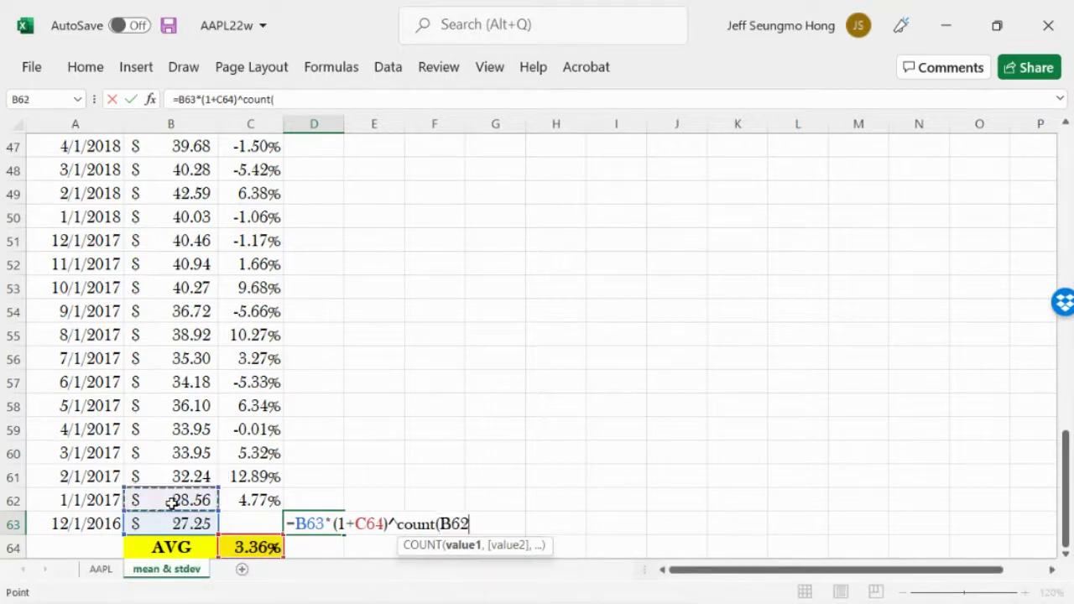
drag(172, 502, 201, 169)
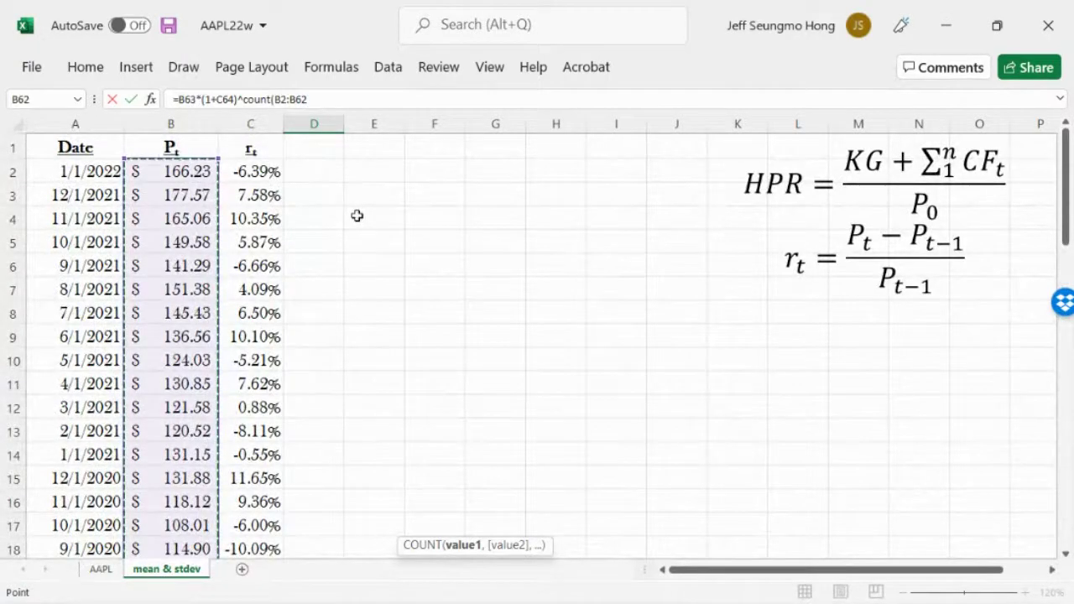
- Change the COUNT range in the D63 formula to the dates in A2:A62 and complete the formula
drag(323, 99, 272, 101)
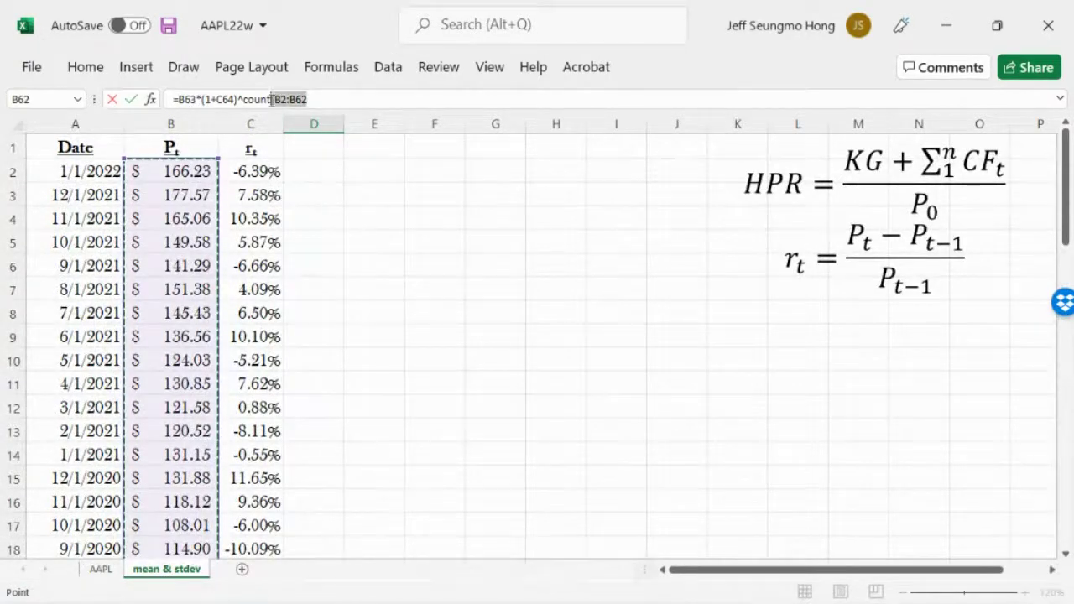
drag(65, 171, 220, 497)
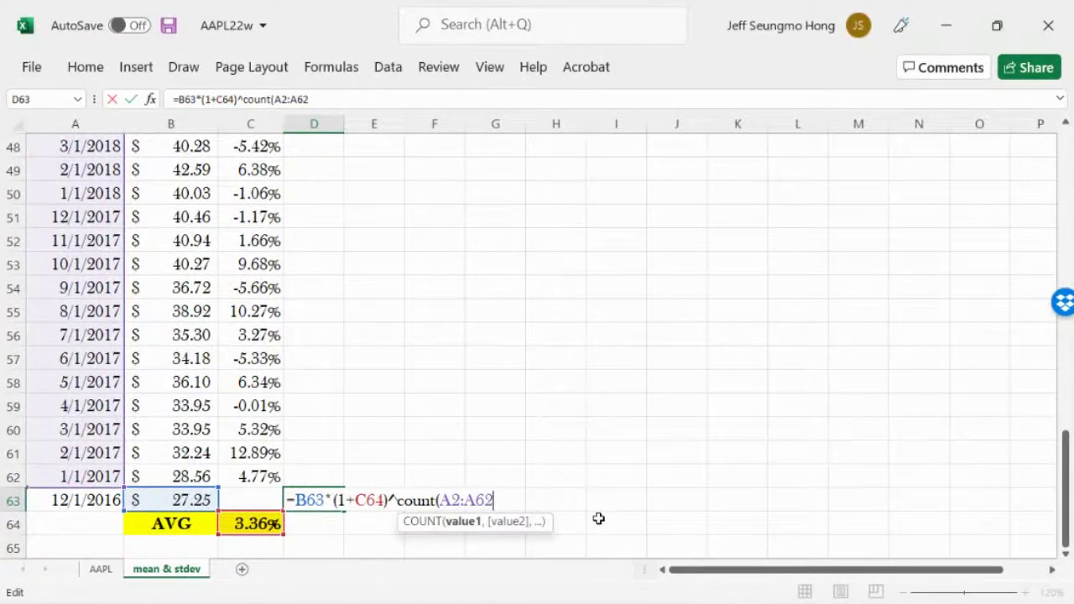
text())
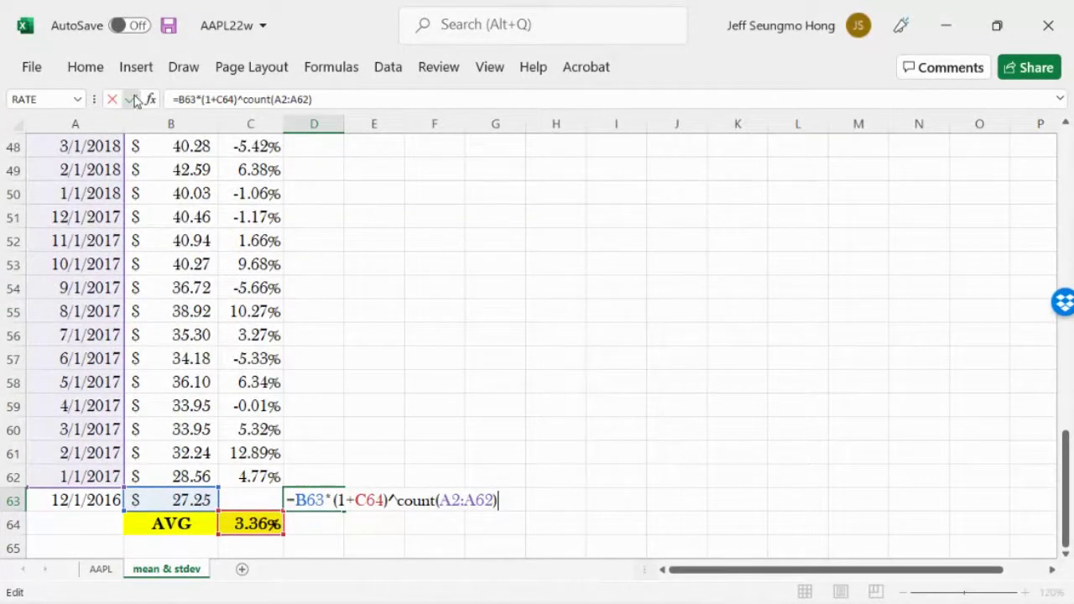
click(132, 99)
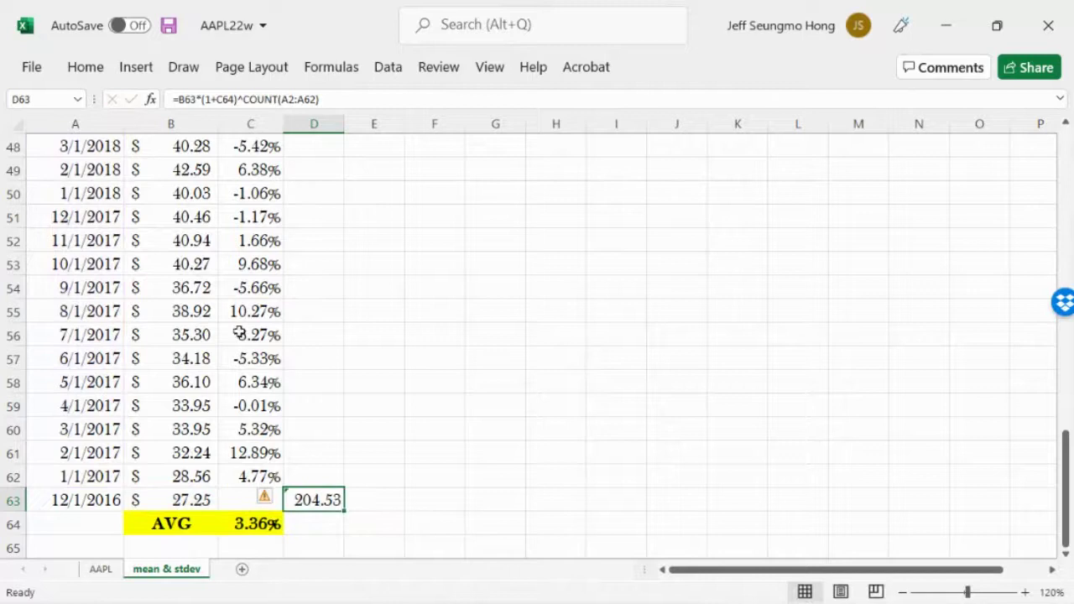
- Compare the compounded price in D63 with the latest price in B2, and clear D63
click(1065, 162)
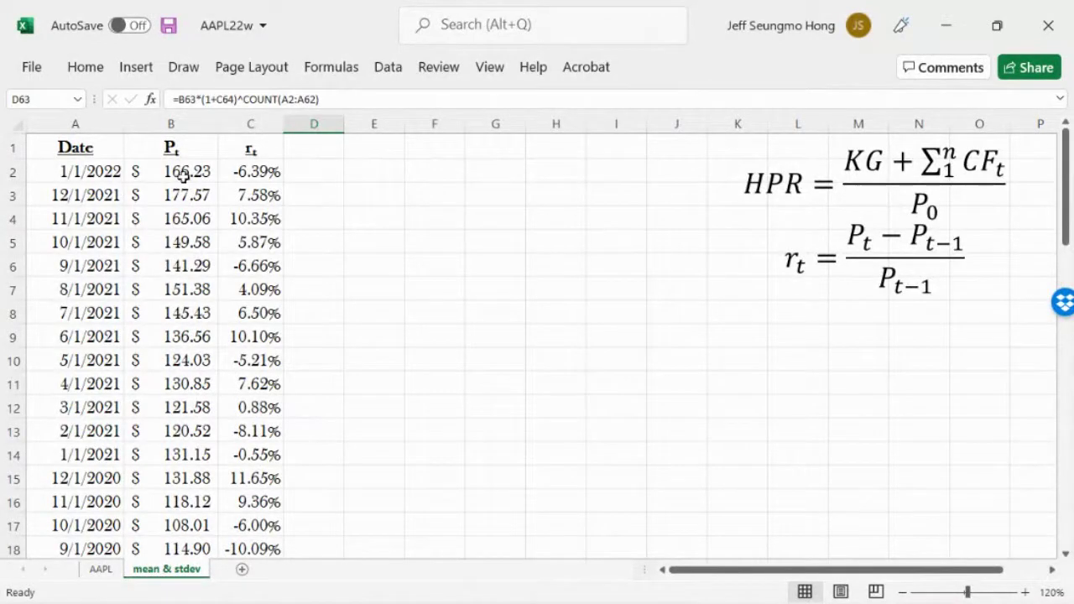
drag(1066, 167, 1069, 549)
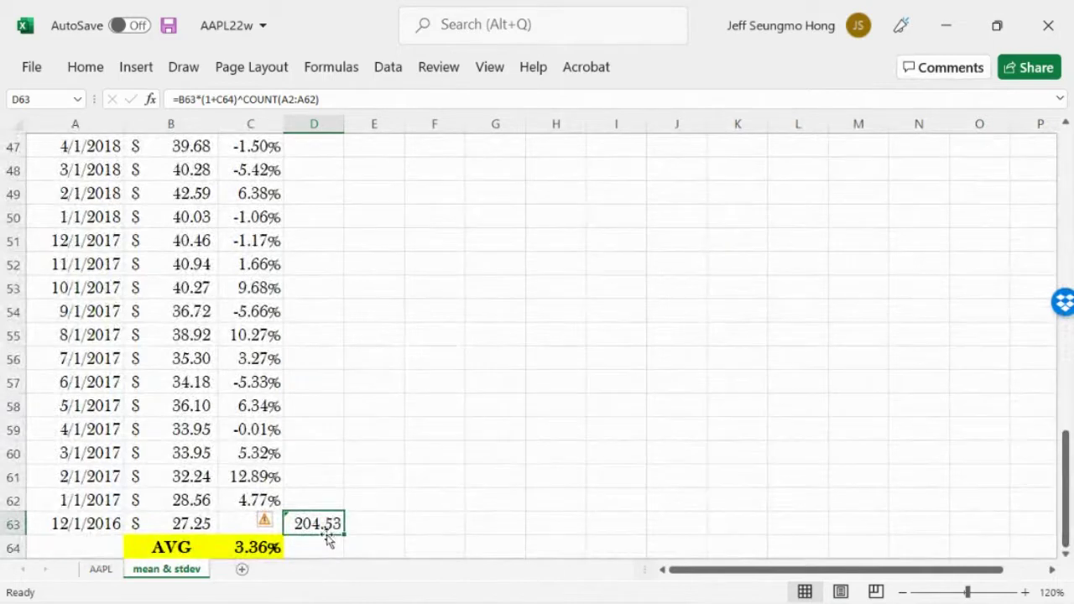
key(Delete)
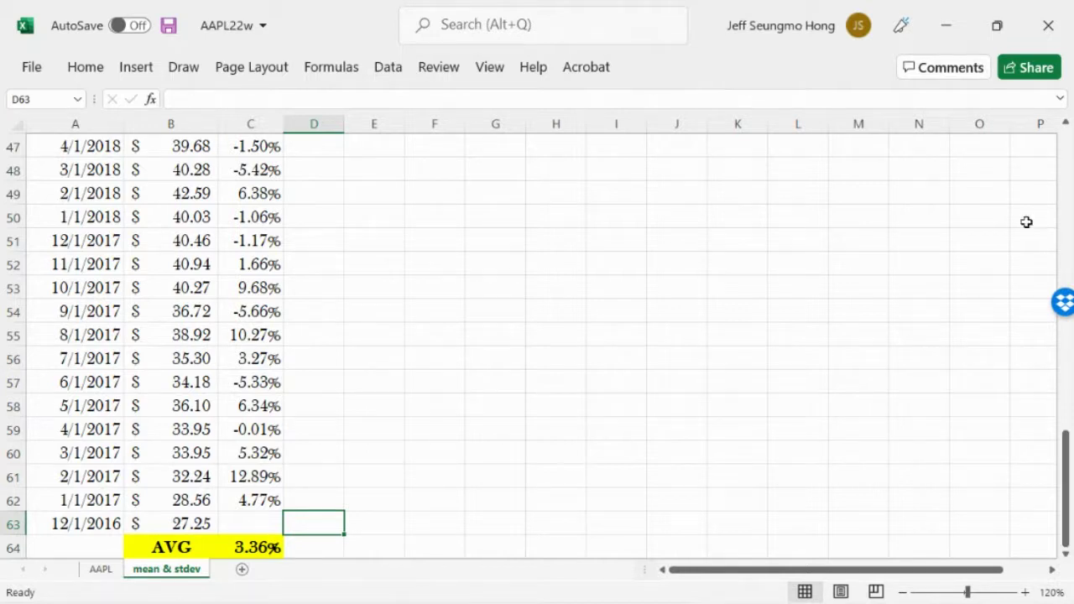
- Examine the AVG result in C64 alongside the full list of dates, prices and returns and the return equations
click(259, 546)
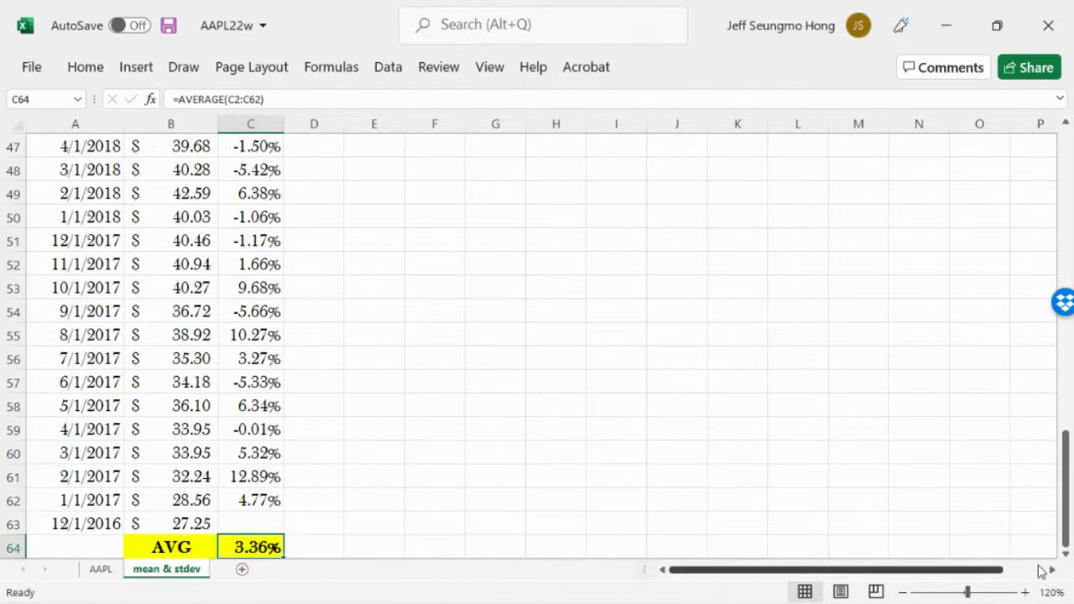
click(1064, 555)
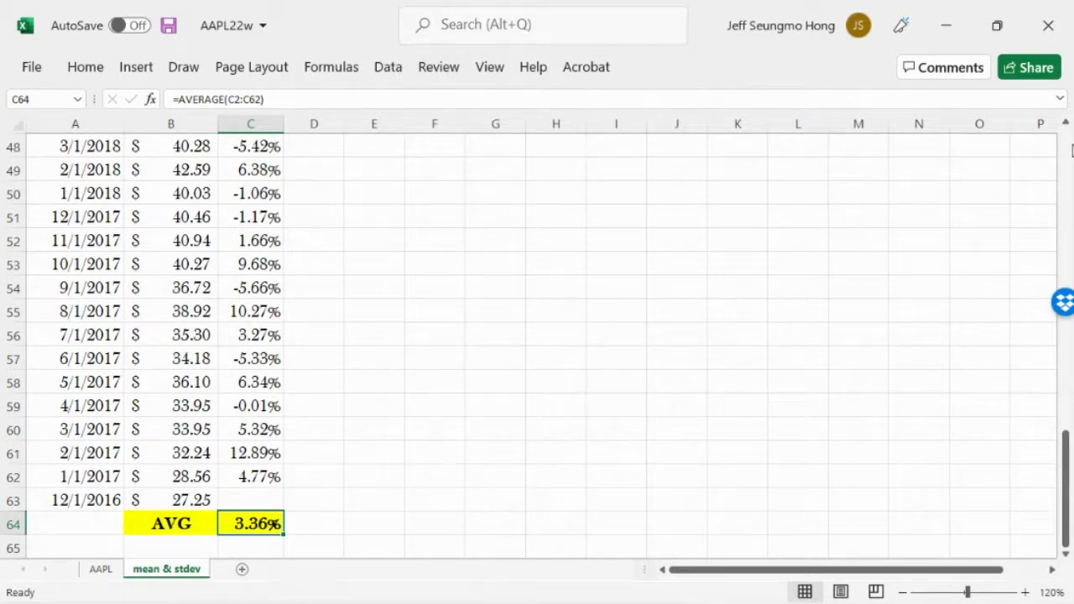
scroll(1070, 150, up, 15)
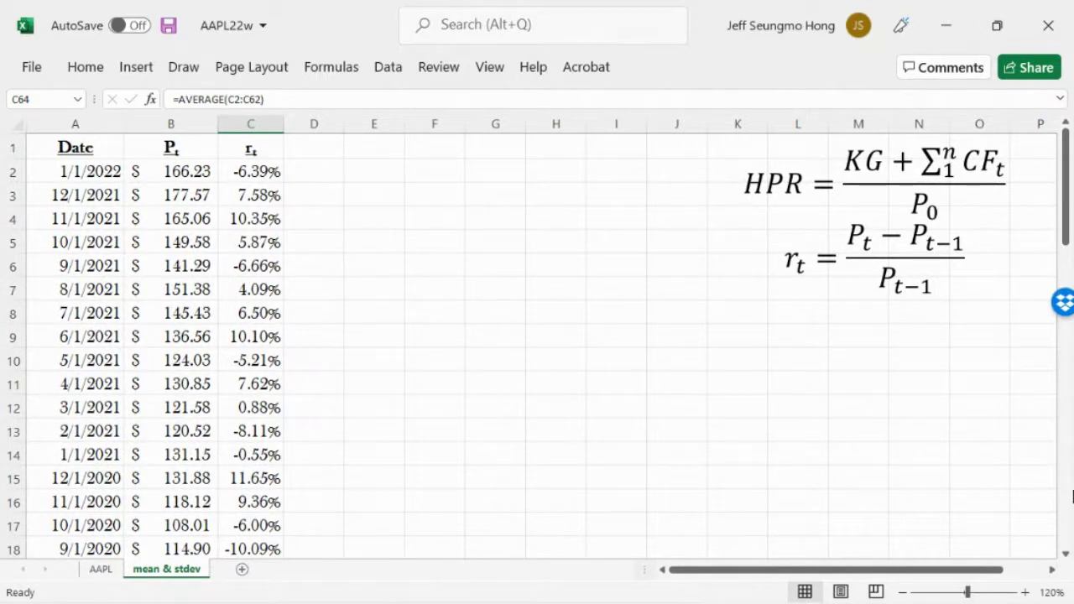
scroll(537, 419, down, 17)
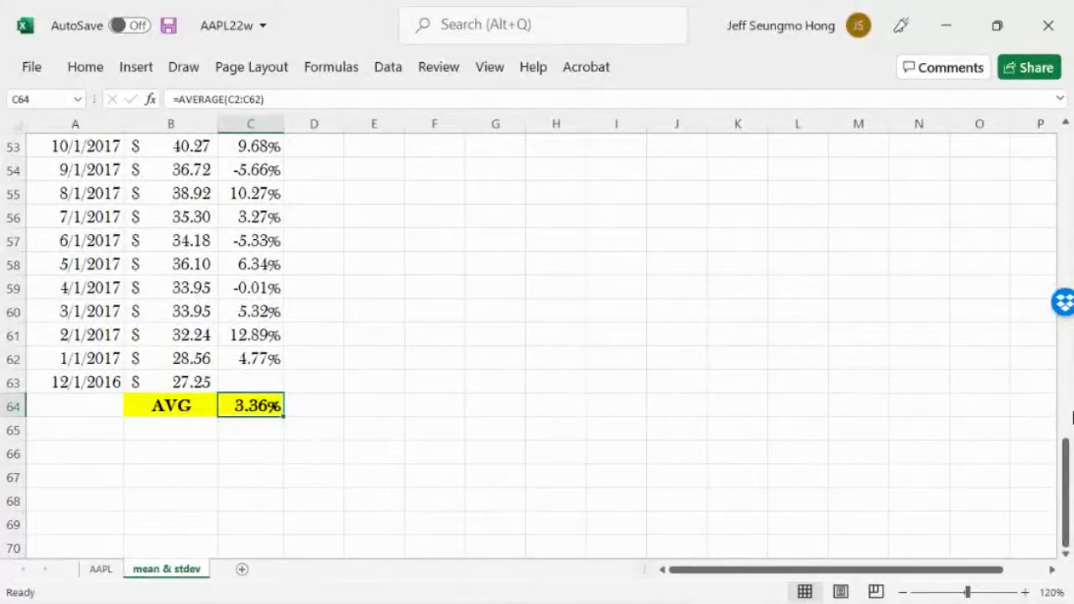
drag(1071, 499, 1071, 151)
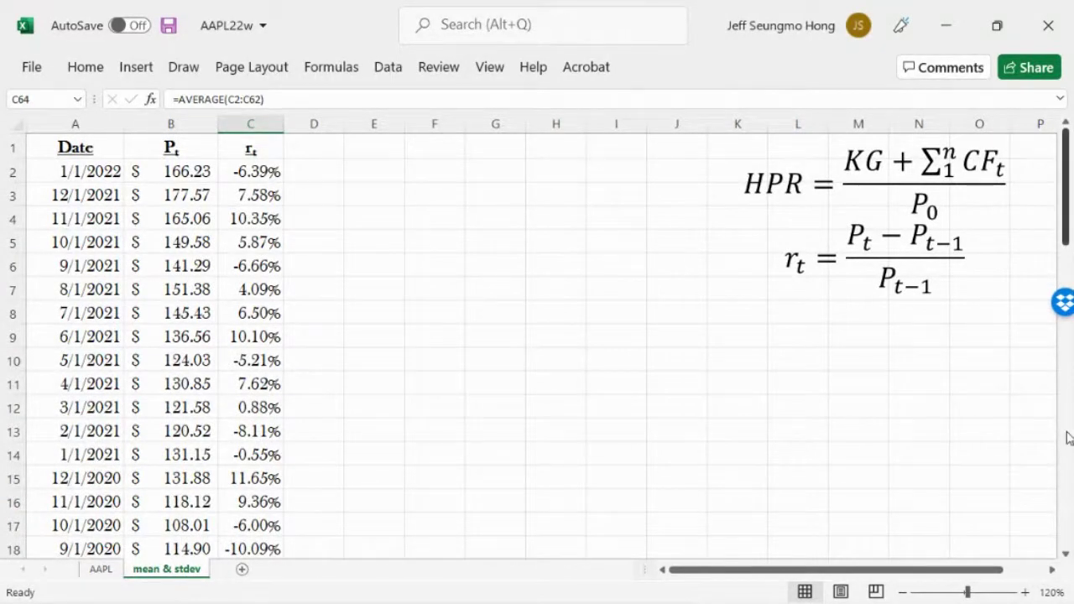
click(1064, 518)
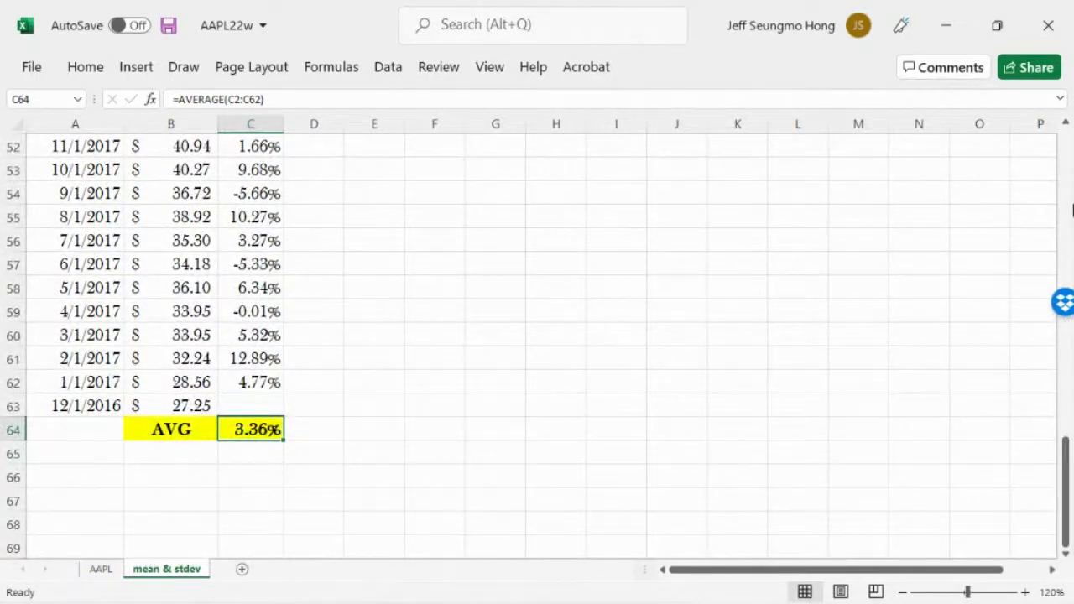
click(1065, 156)
click(1065, 156)
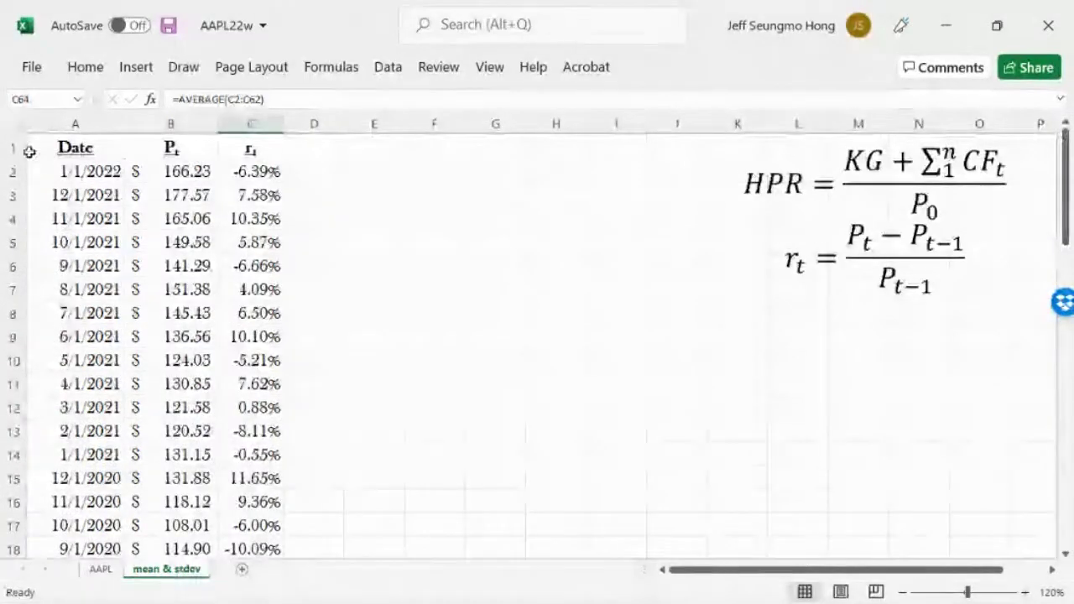
- Copy columns A to C of the mean & stdev sheet and paste them into a new sheet starting at A1
drag(65, 124, 238, 138)
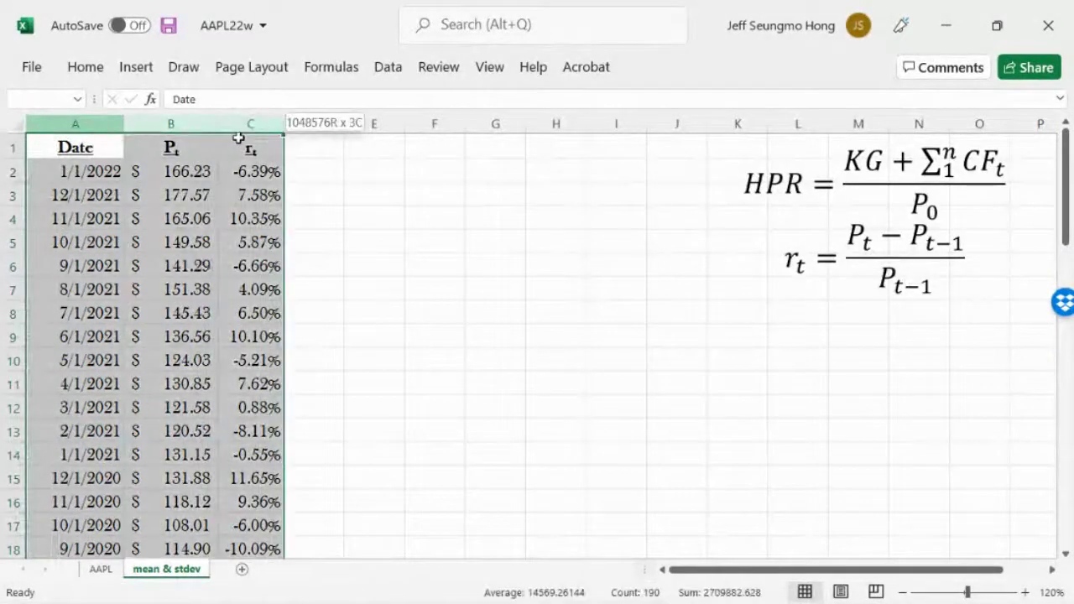
click(88, 67)
click(117, 120)
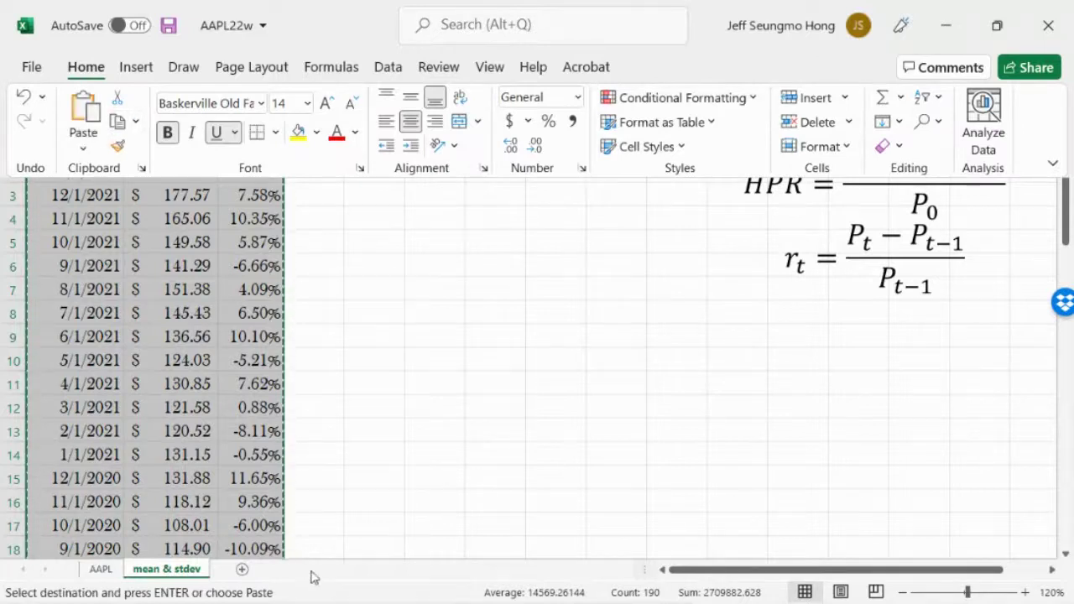
click(241, 571)
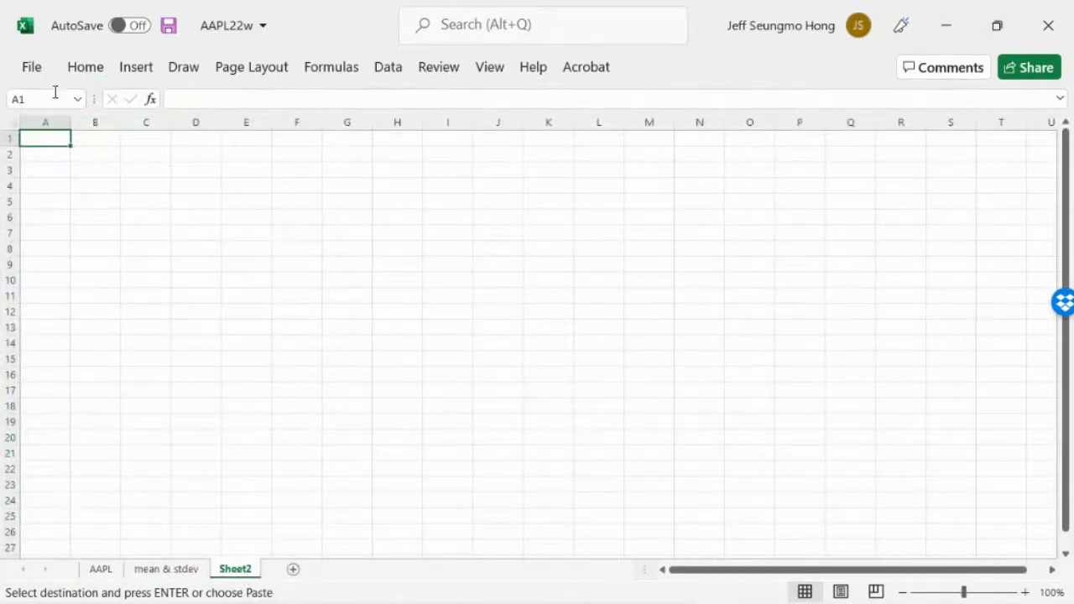
click(89, 74)
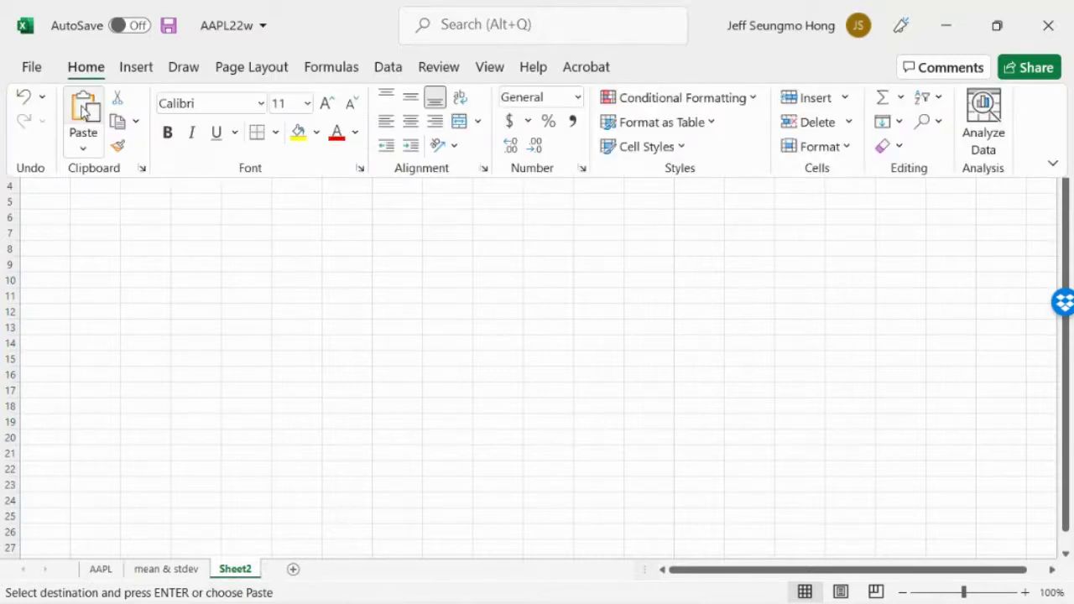
click(84, 111)
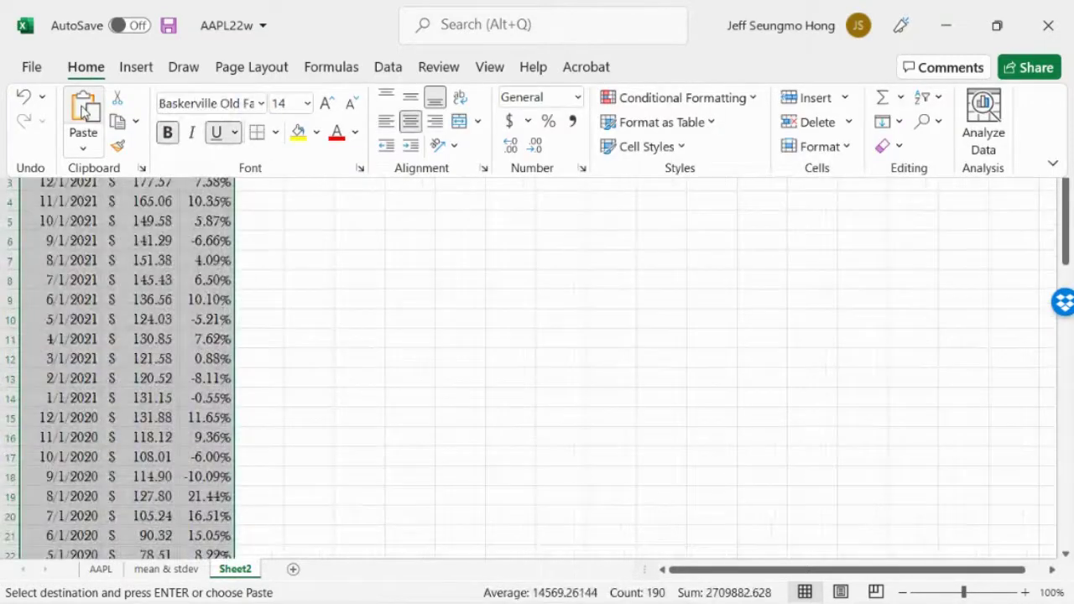
- Paste the copied columns again as values with source formatting, and check the return cells C2 and C3
click(83, 148)
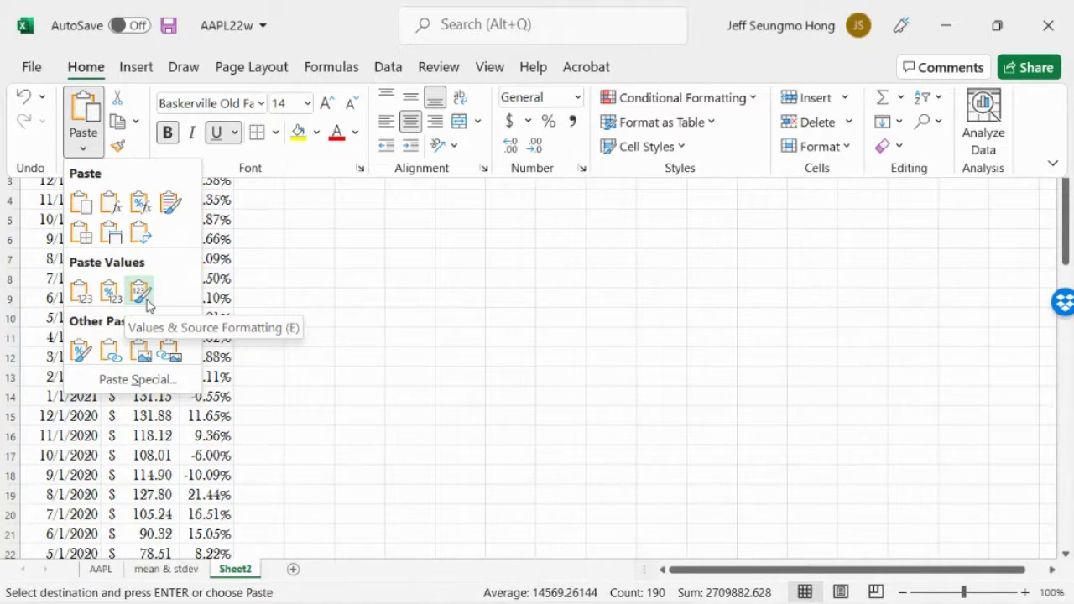
click(147, 304)
key(ctrl+F1)
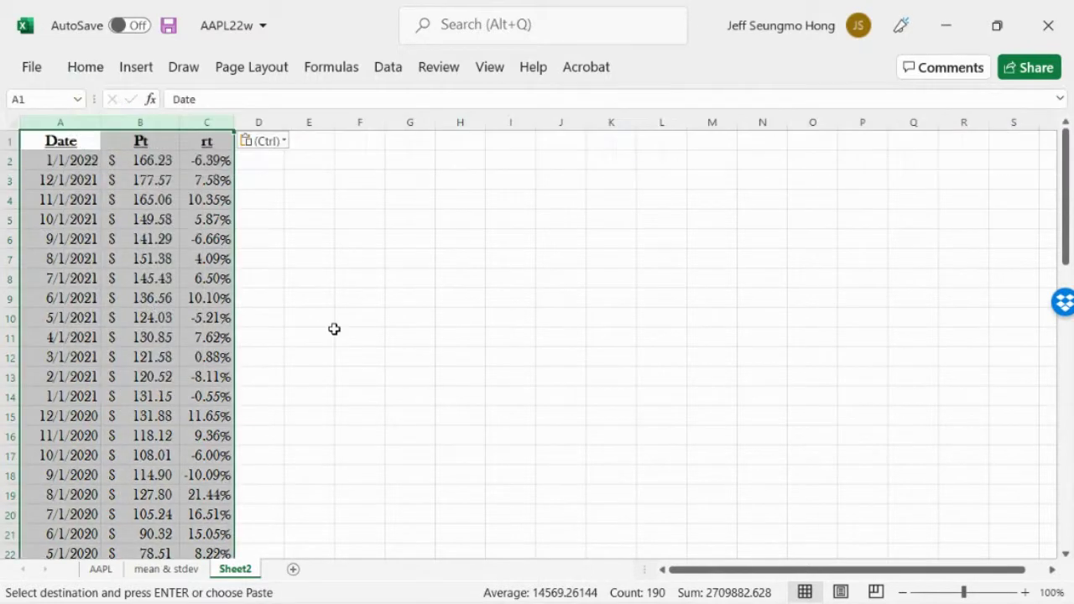
click(427, 354)
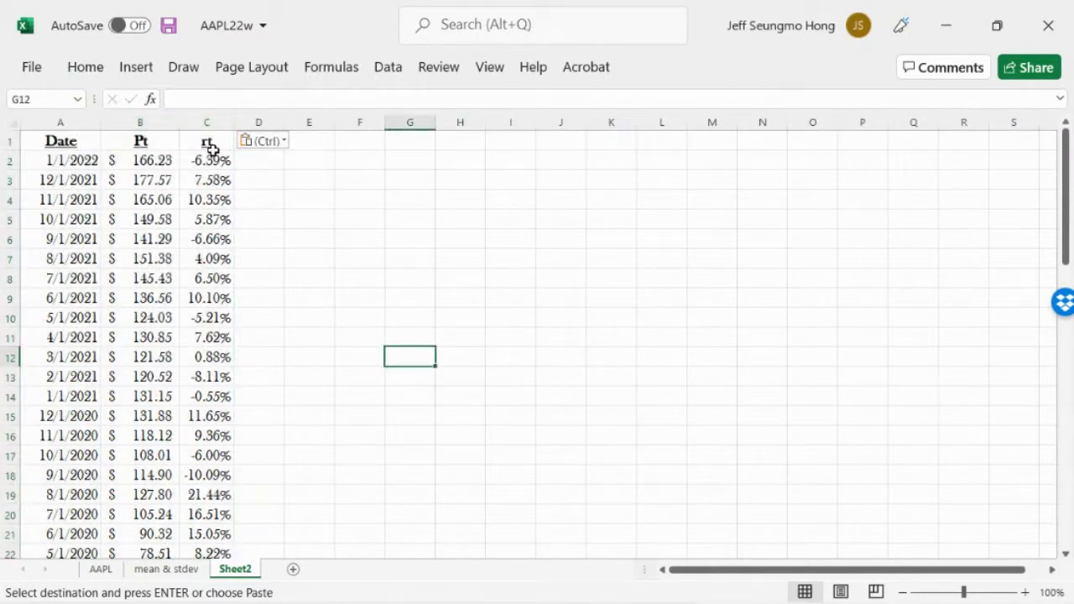
click(215, 162)
click(213, 178)
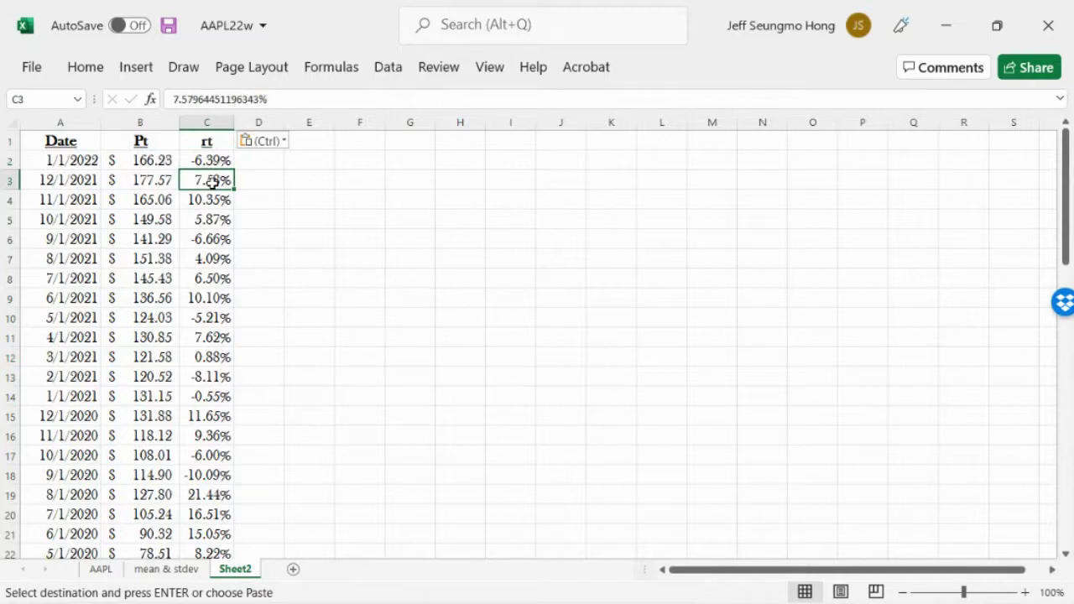
- Check the content of return cell C2, and sort the copied data by the rt column from largest to smallest
click(212, 159)
double_click(213, 159)
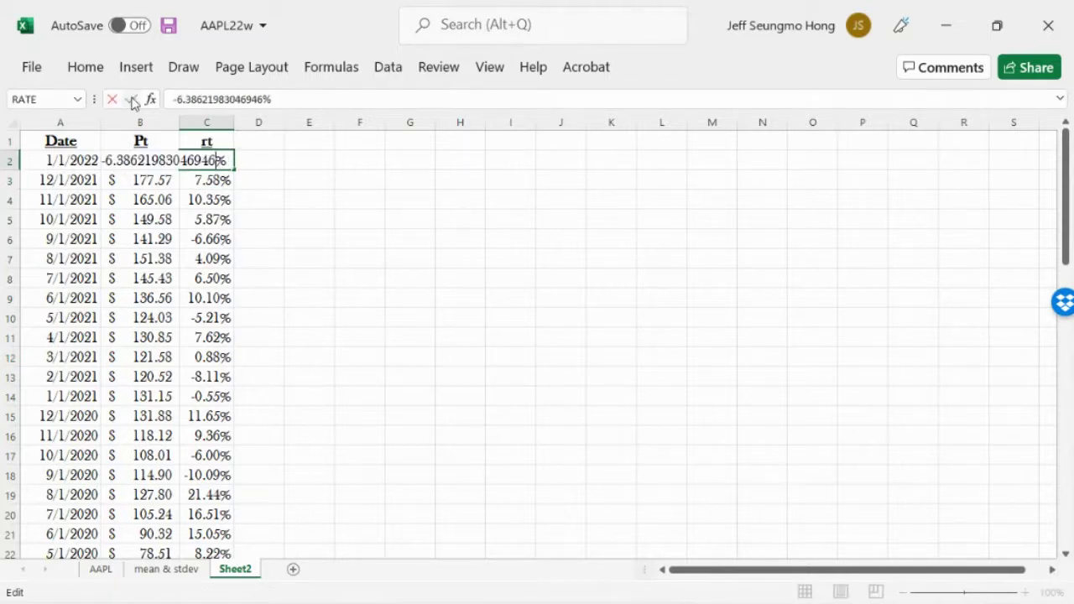
key(Escape)
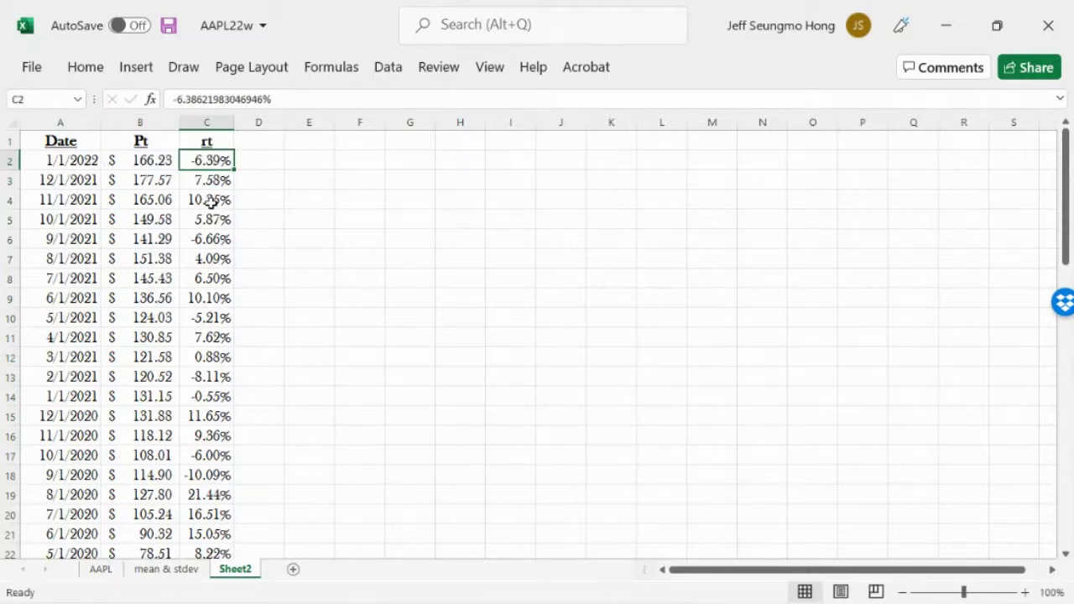
click(85, 67)
click(930, 99)
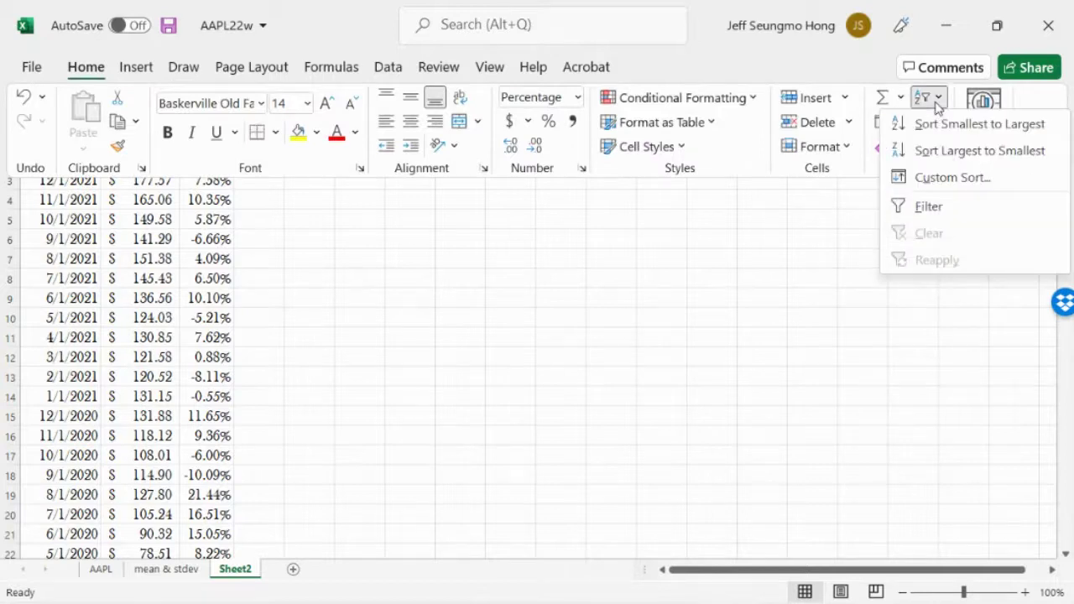
click(957, 156)
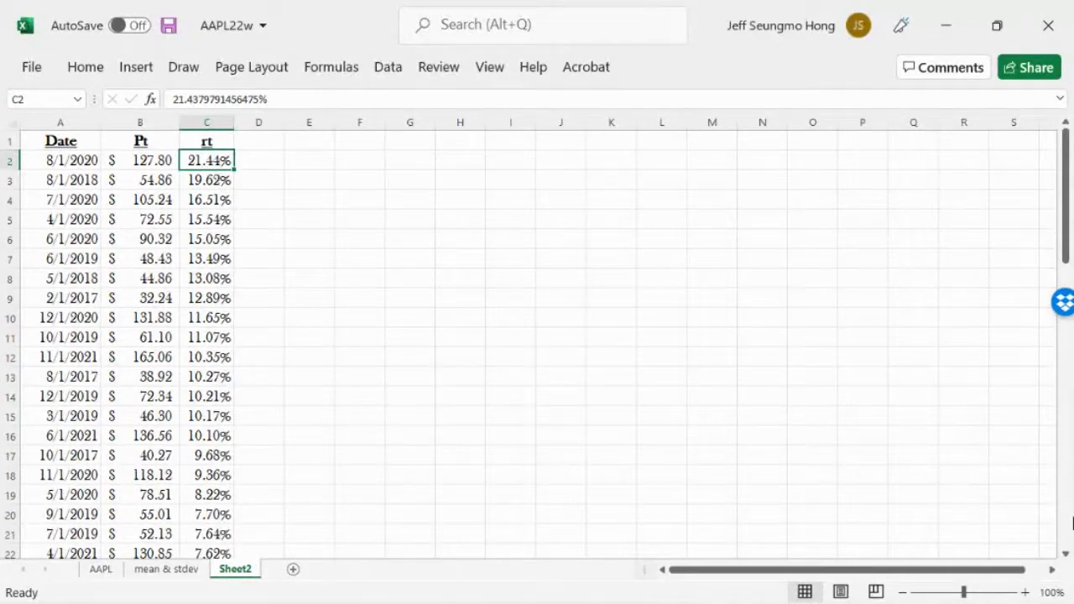
- Delete the entire highlighted AVG row from among the sorted returns on Sheet2
click(1065, 547)
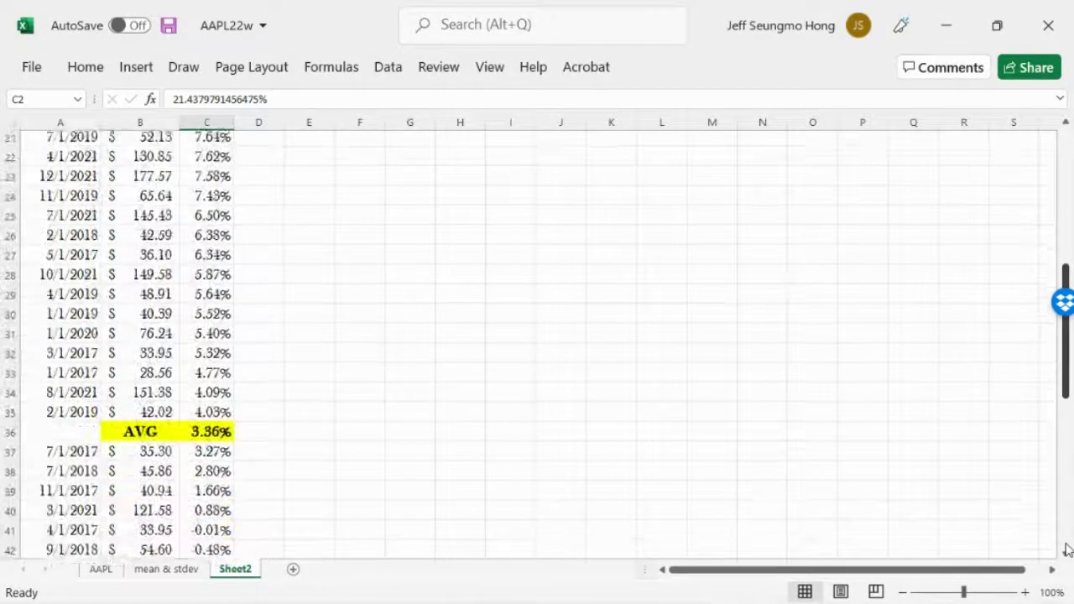
click(10, 416)
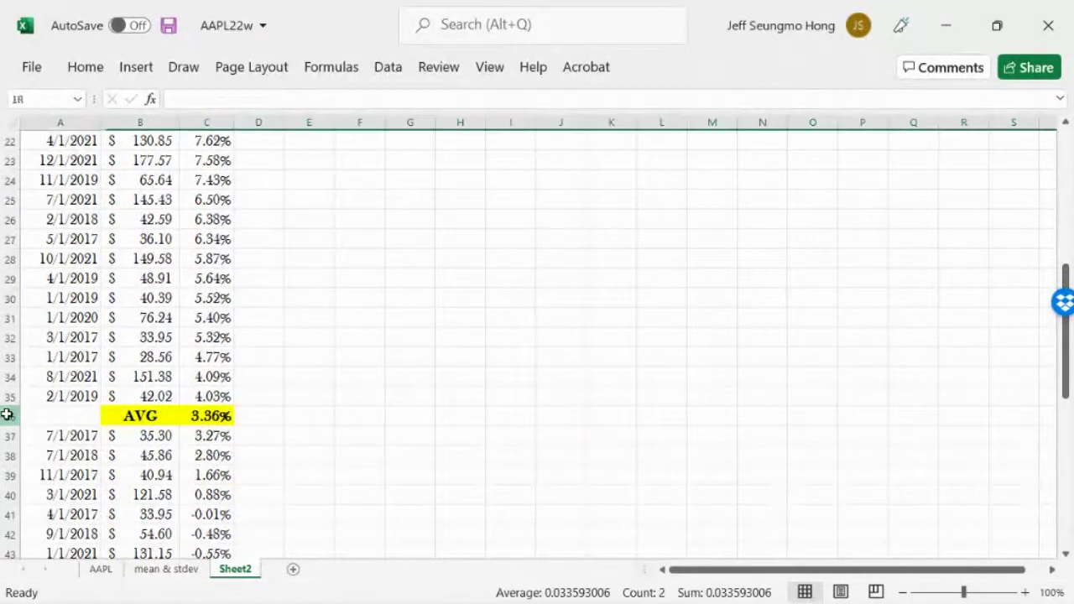
click(86, 71)
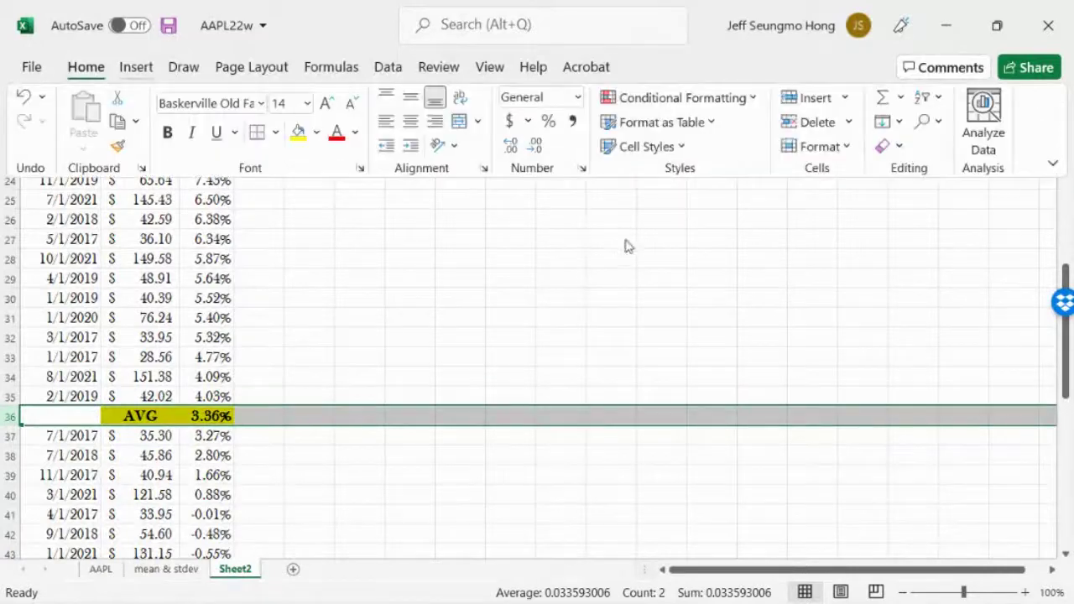
click(810, 122)
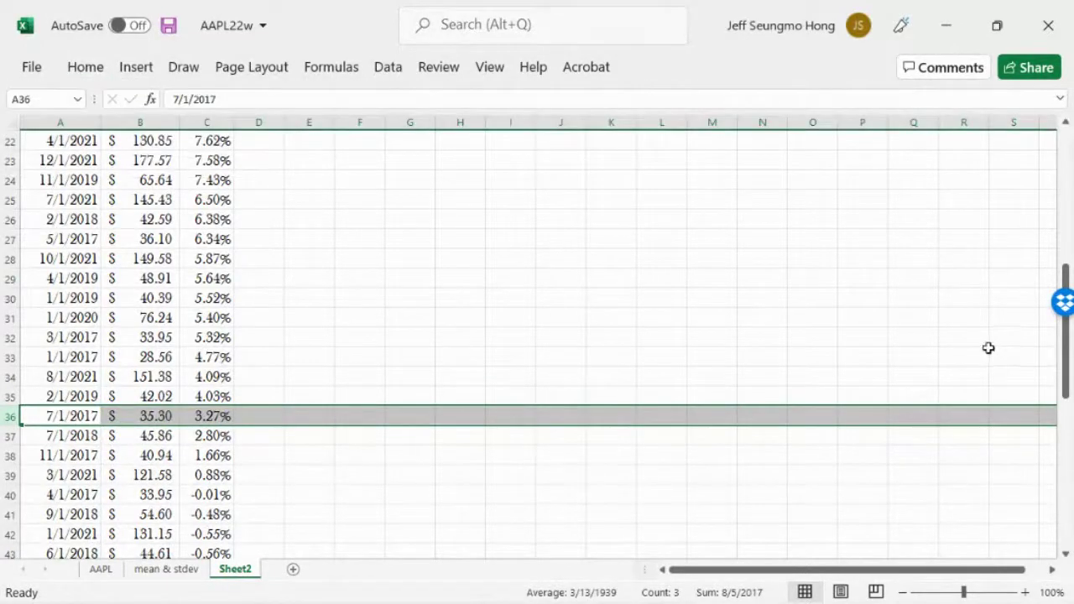
- Examine the lowest sorted returns at the 11/1/2018 row, and go back to the mean & stdev sheet with cell J14 selected
drag(1065, 374, 1068, 475)
click(9, 474)
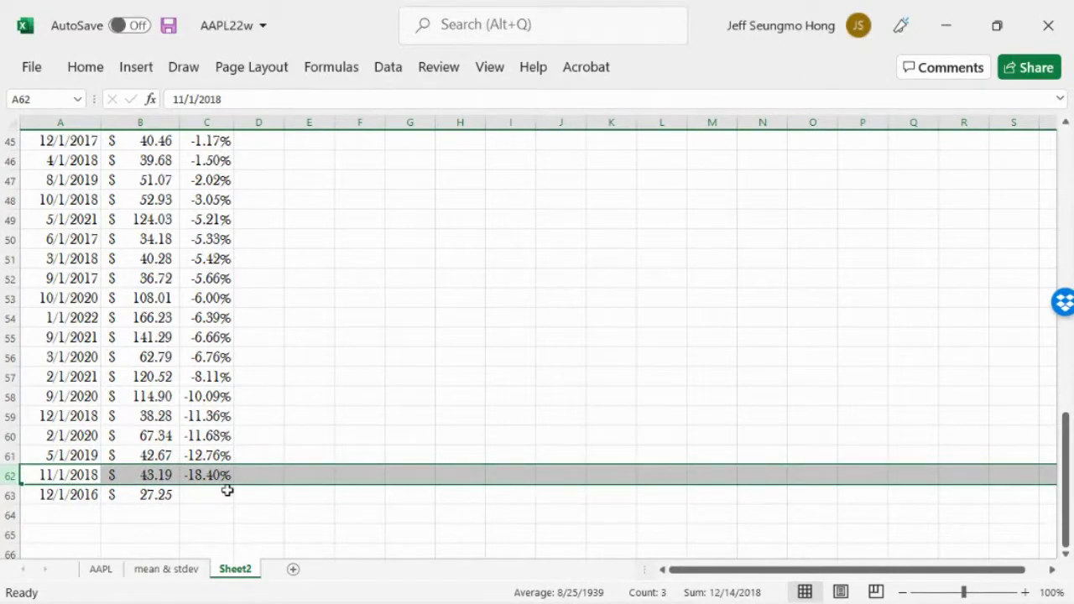
drag(1066, 492, 1069, 380)
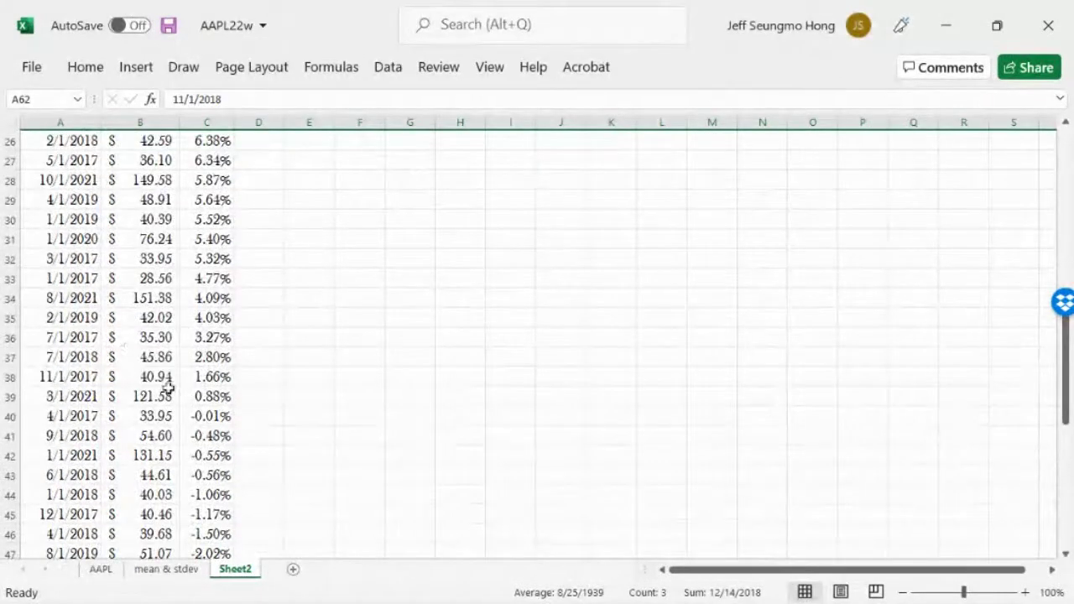
click(166, 569)
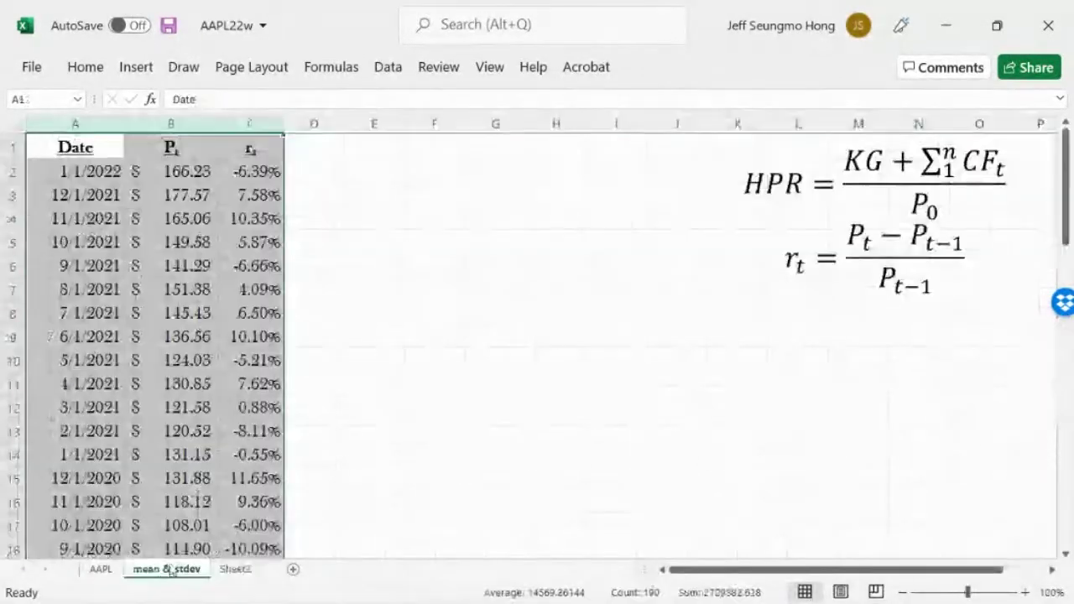
click(659, 462)
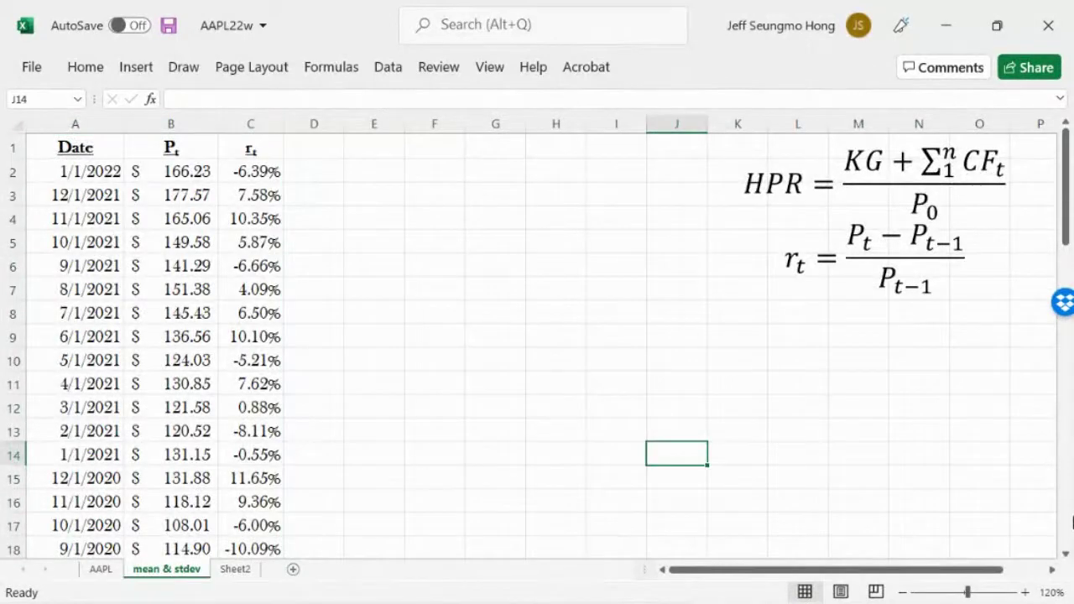
- Check the AVG row on the mean & stdev sheet and highlight row 36, the 7/1/2017 return, on Sheet2
drag(1070, 522, 1065, 527)
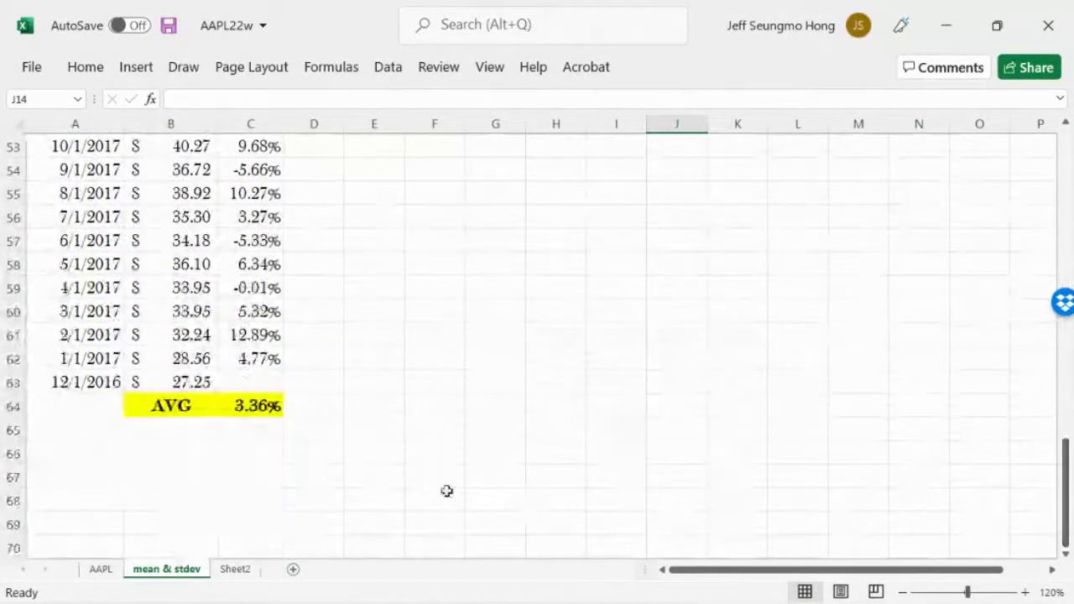
click(236, 569)
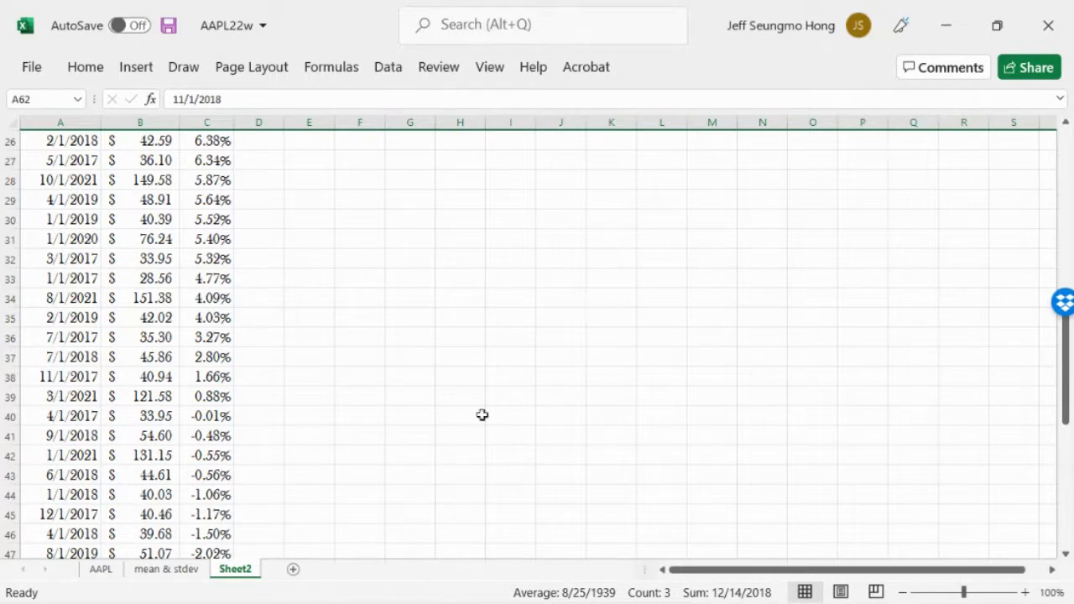
click(10, 337)
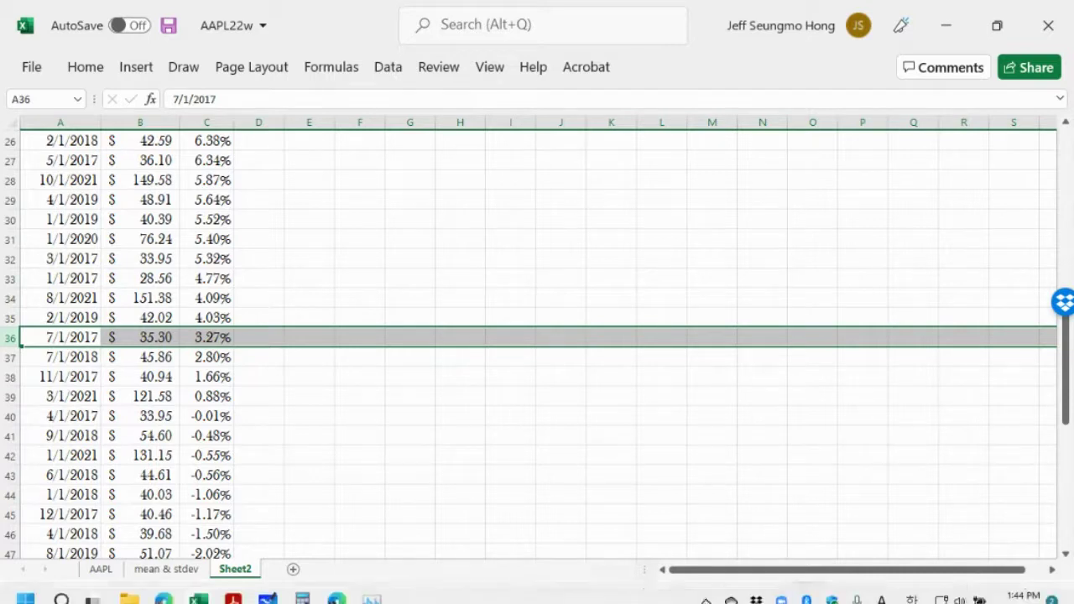
- Switch to Microsoft Whiteboard and sketch a red three-dimensional cube in the empty area below the Maturity note
click(266, 585)
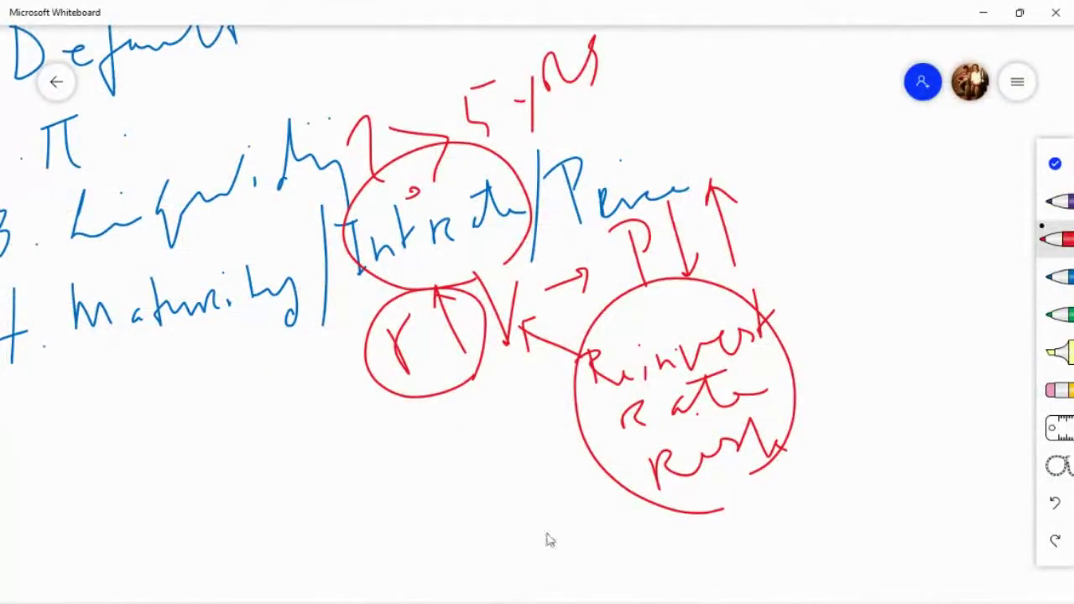
drag(197, 438, 173, 490)
drag(198, 439, 250, 438)
drag(175, 488, 245, 492)
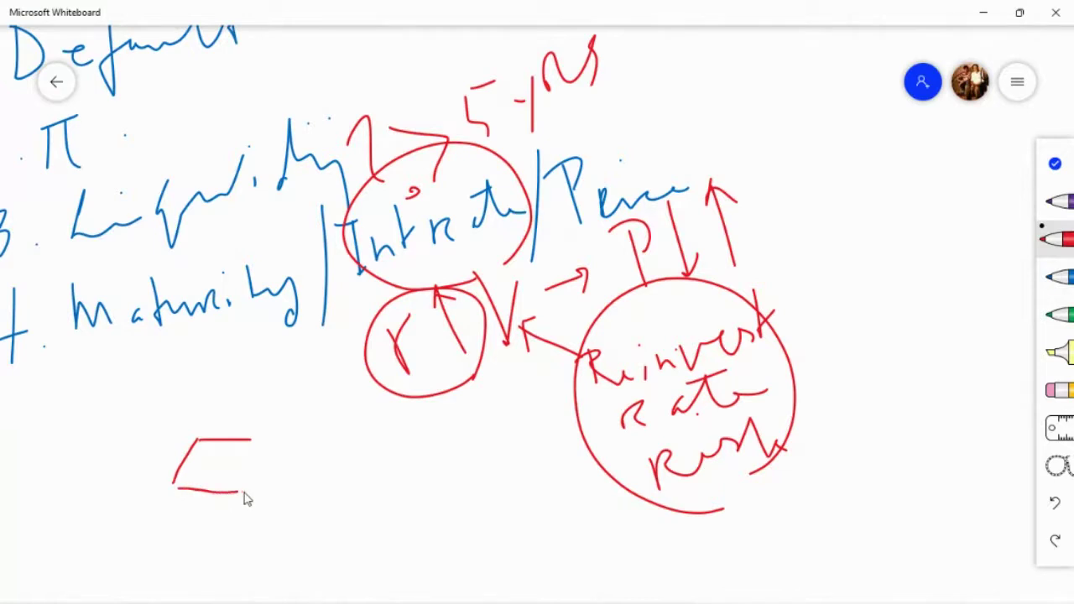
drag(259, 445, 246, 527)
drag(263, 442, 266, 498)
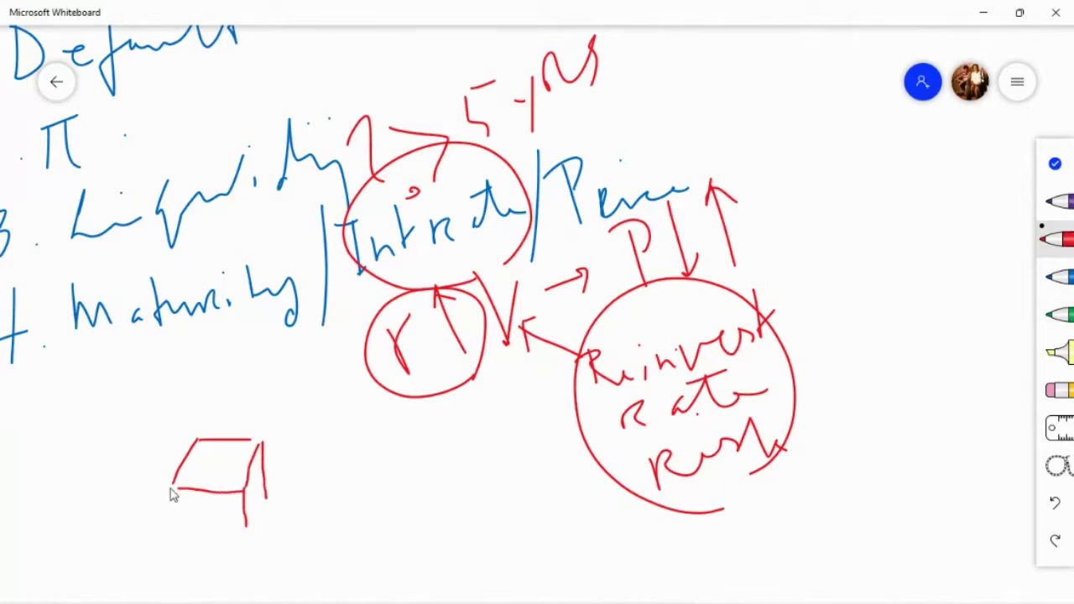
mouse_move(172, 484)
mouse_down()
mouse_move(175, 543)
mouse_move(251, 544)
mouse_up()
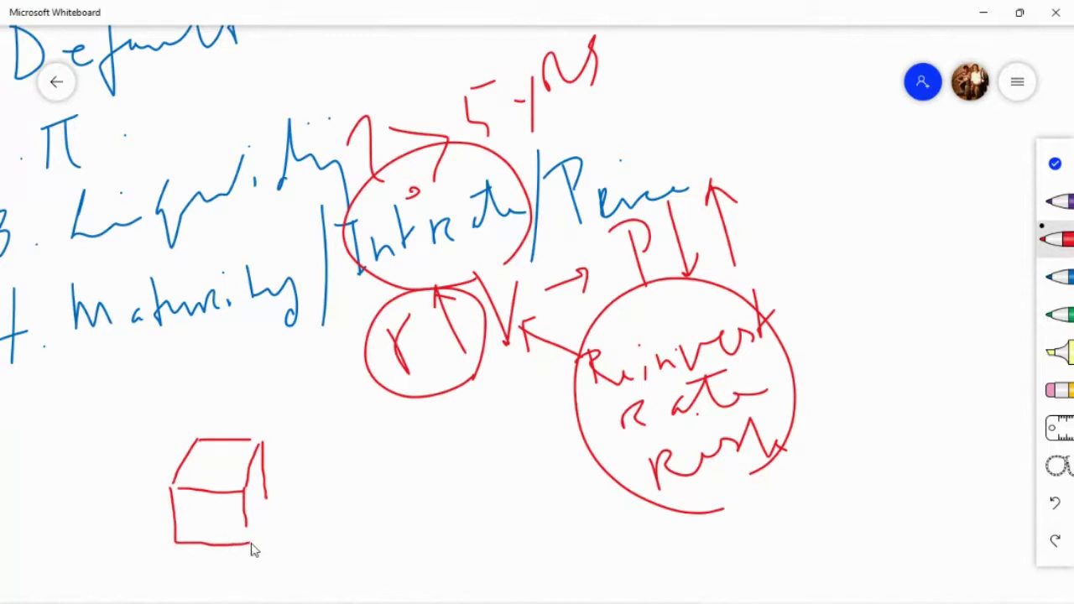
drag(270, 500, 253, 544)
- Mark the cube as a die with dots on the front face, 6 on top and 4 on the side
mouse_move(191, 499)
mouse_down()
mouse_move(183, 503)
mouse_move(206, 520)
mouse_move(216, 514)
mouse_move(239, 530)
mouse_move(190, 517)
mouse_up()
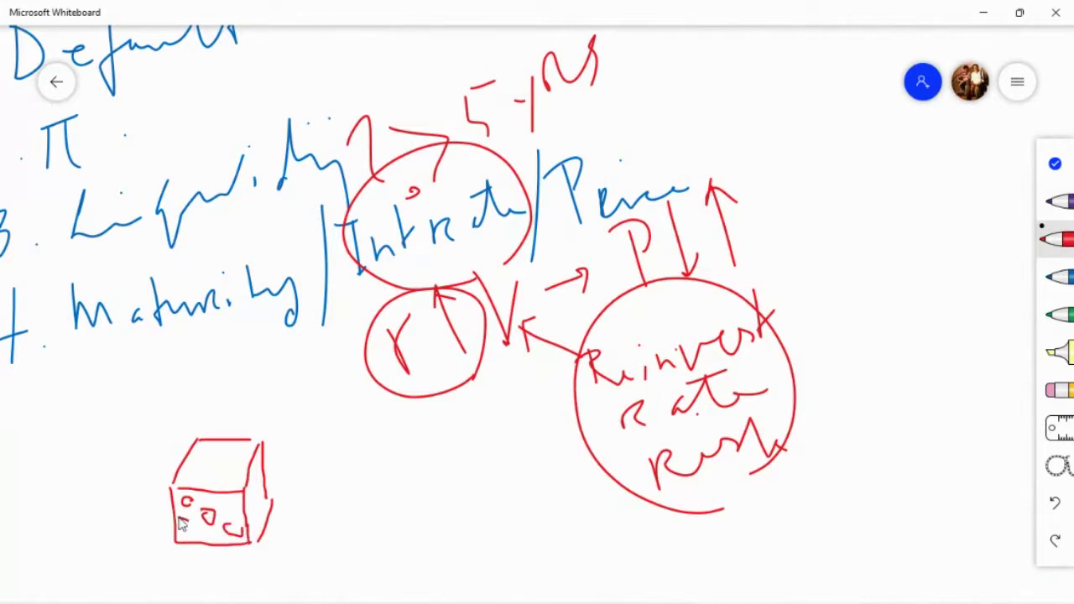
mouse_move(214, 449)
mouse_down()
mouse_move(205, 474)
mouse_move(215, 466)
mouse_move(202, 464)
mouse_up()
drag(252, 488, 260, 520)
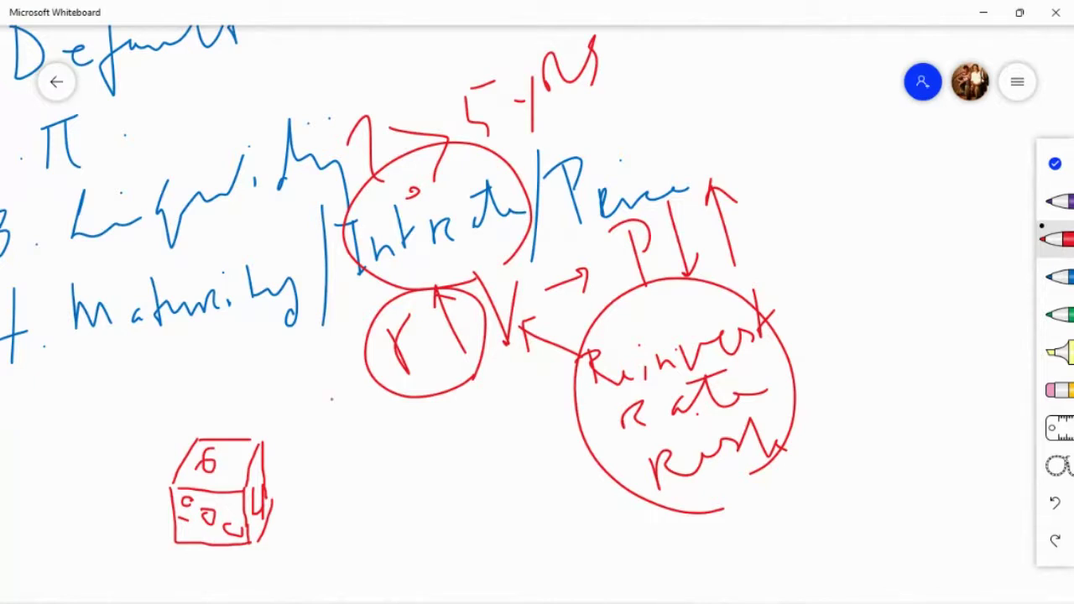
- Write the probability 1/6 in red beside the die
drag(333, 400, 342, 451)
drag(371, 421, 341, 501)
mouse_move(380, 453)
mouse_down()
mouse_move(411, 503)
mouse_move(384, 497)
mouse_up()
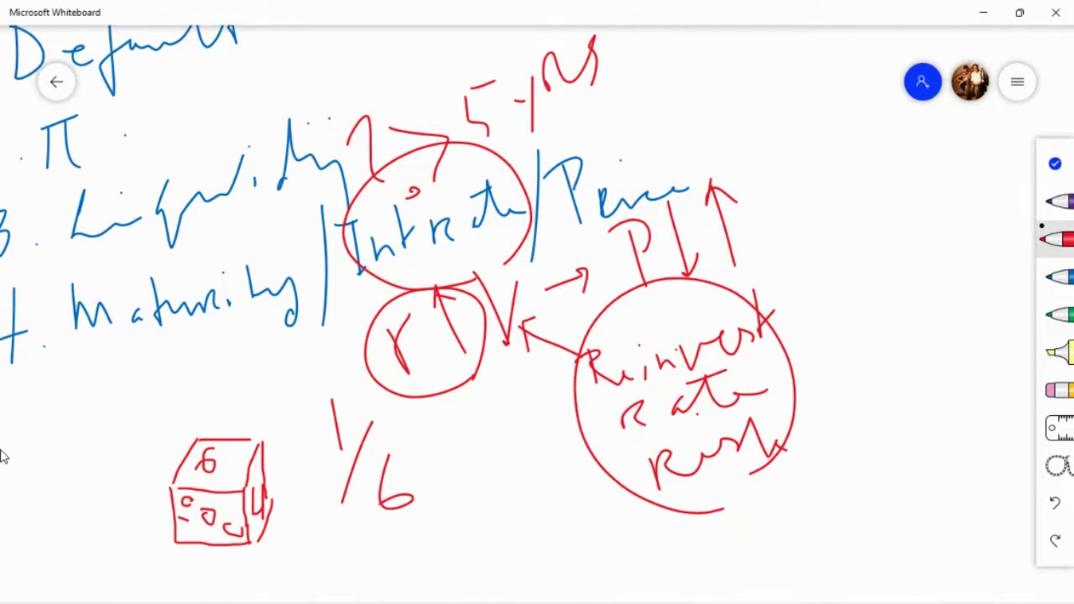
- Switch back to the AAPL22w workbook in Excel and highlight the monthly returns C2:C62 on the mean & stdev sheet
mouse_move(31, 596)
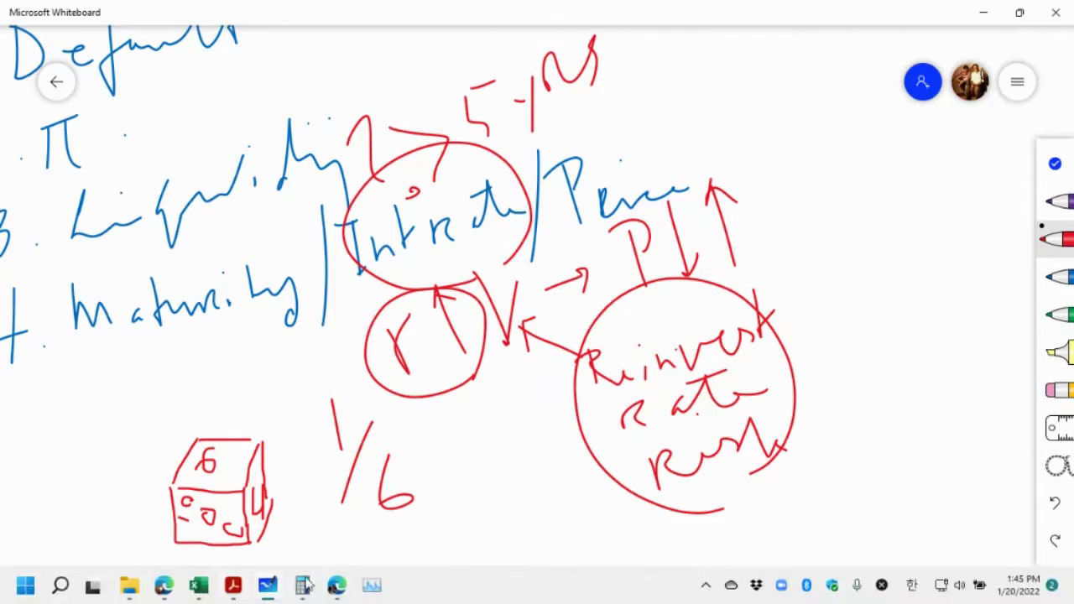
mouse_move(201, 593)
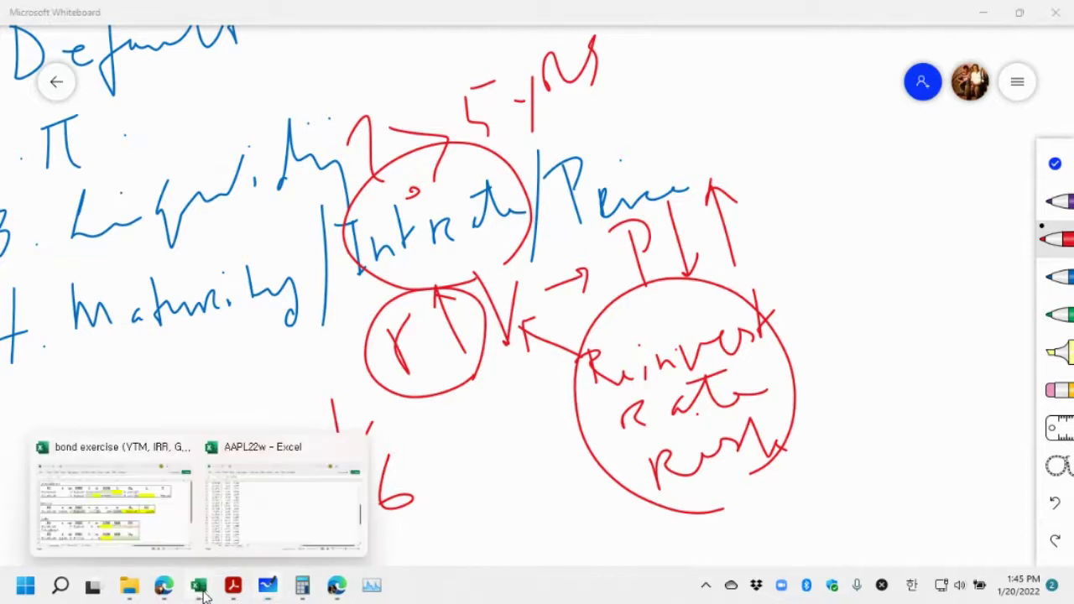
click(264, 532)
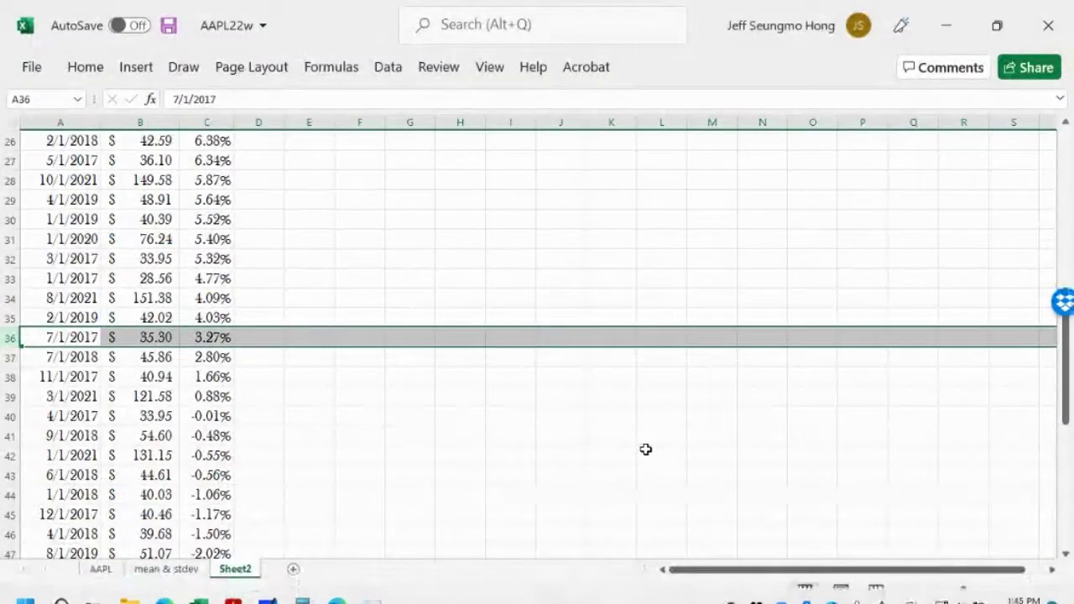
click(645, 450)
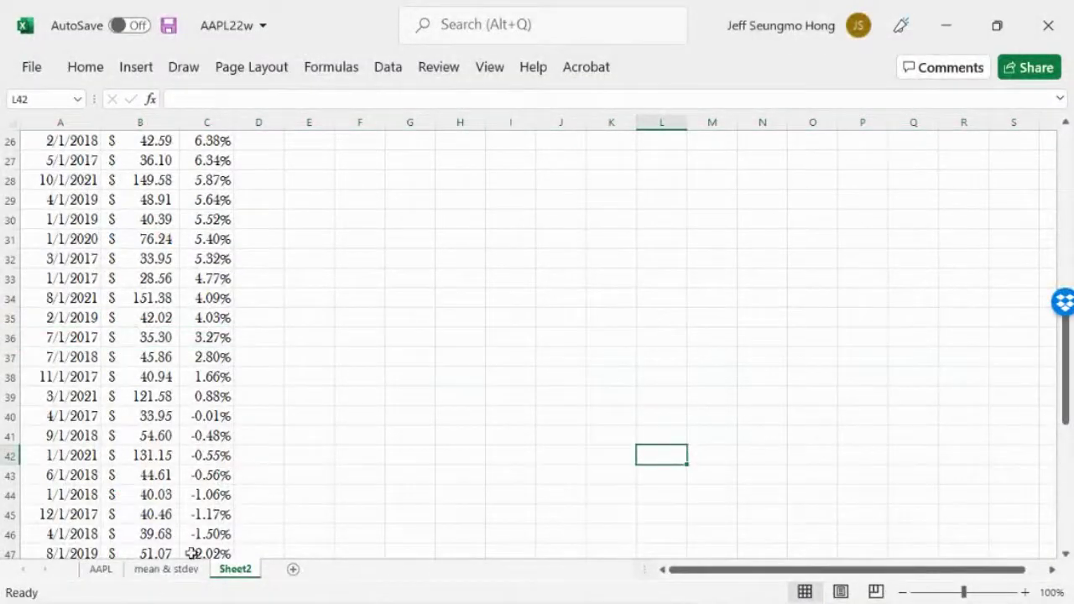
click(167, 569)
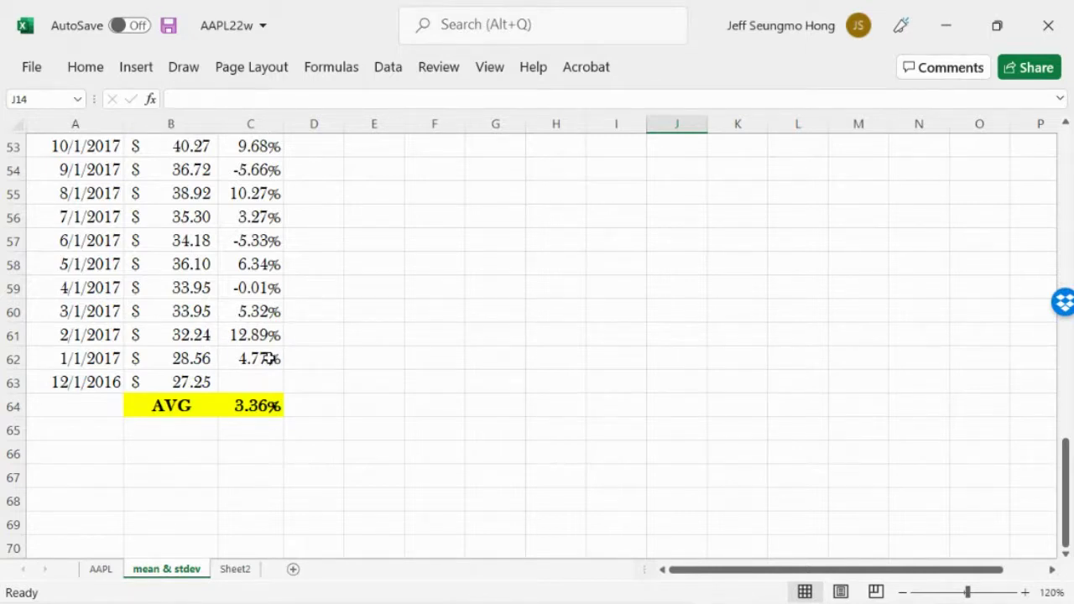
drag(269, 359, 271, 168)
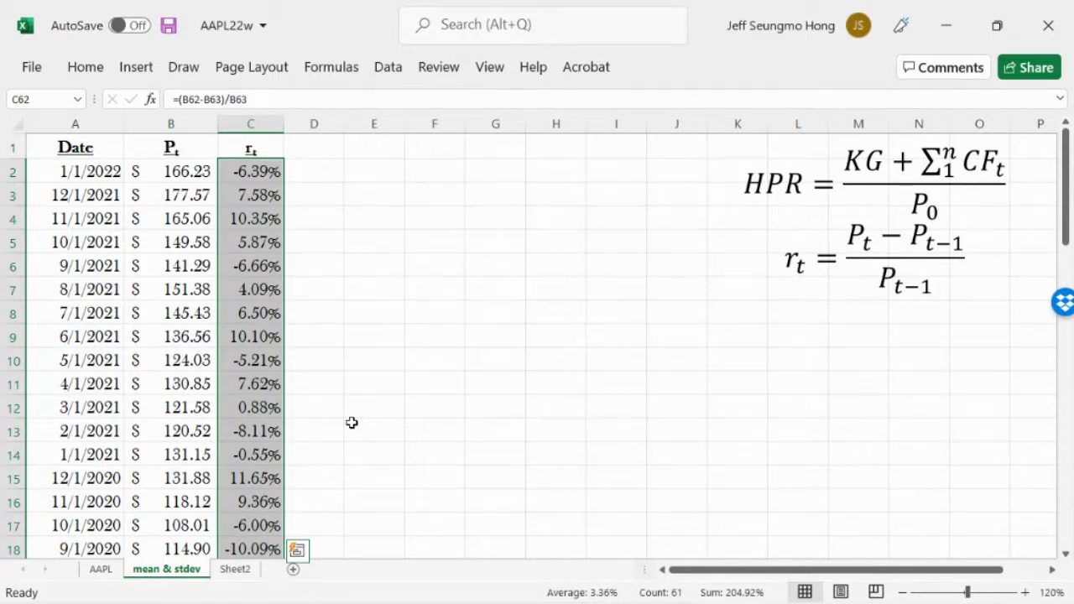
click(506, 425)
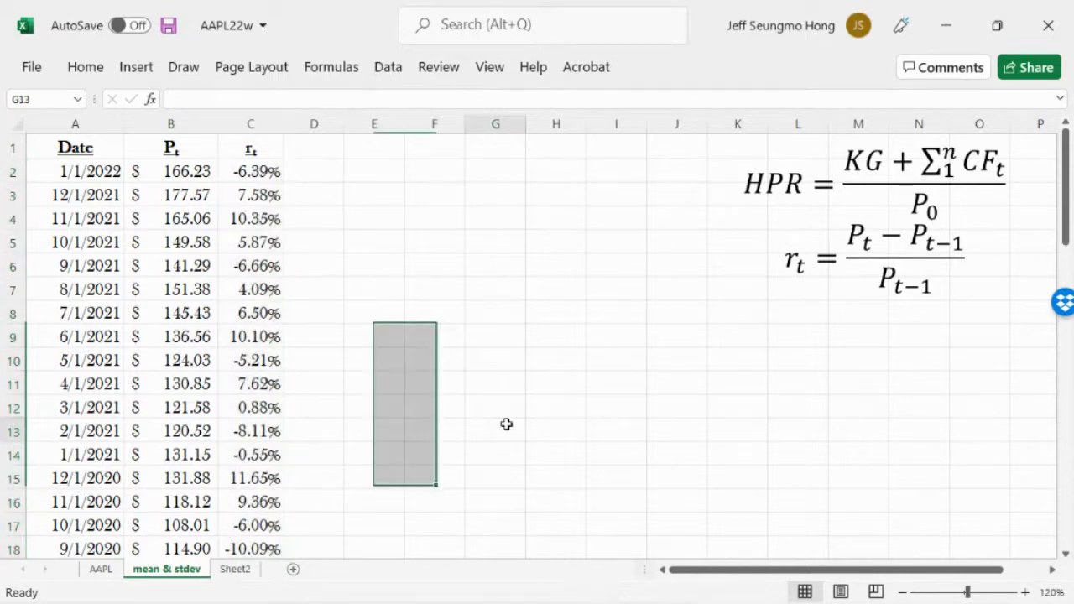
- Highlight the negative returns C40:C62 on Sheet2 and point out the highest return in C2
click(236, 570)
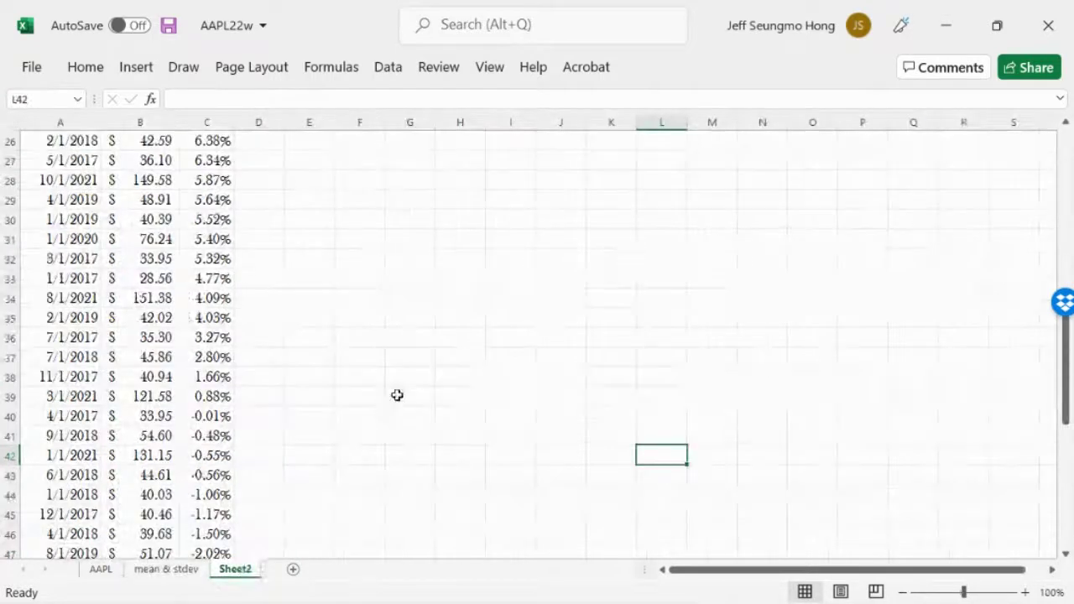
click(1062, 145)
drag(1066, 155, 1071, 382)
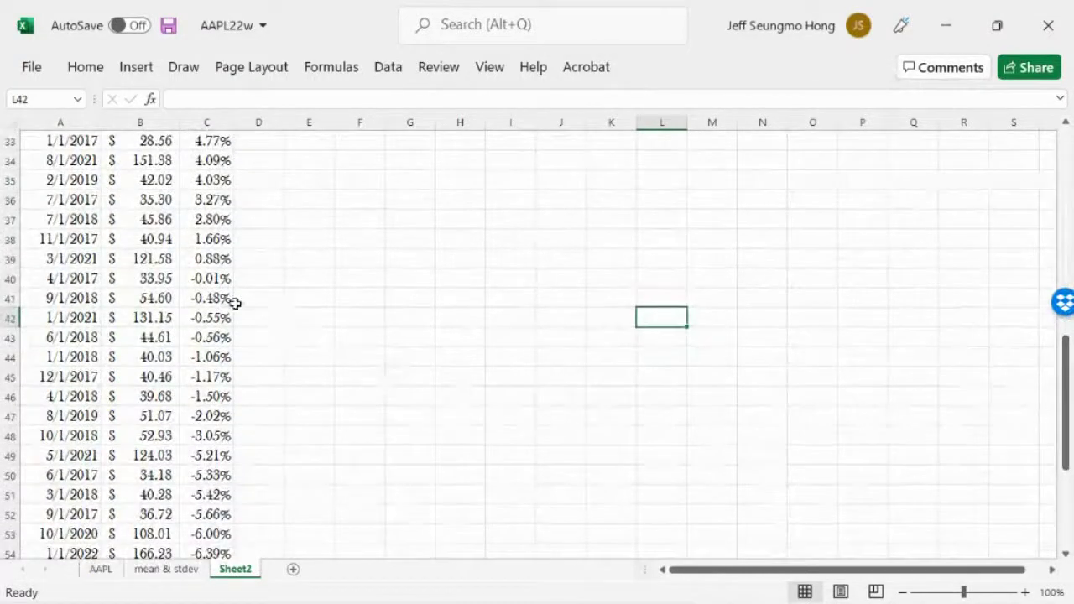
drag(206, 280, 209, 508)
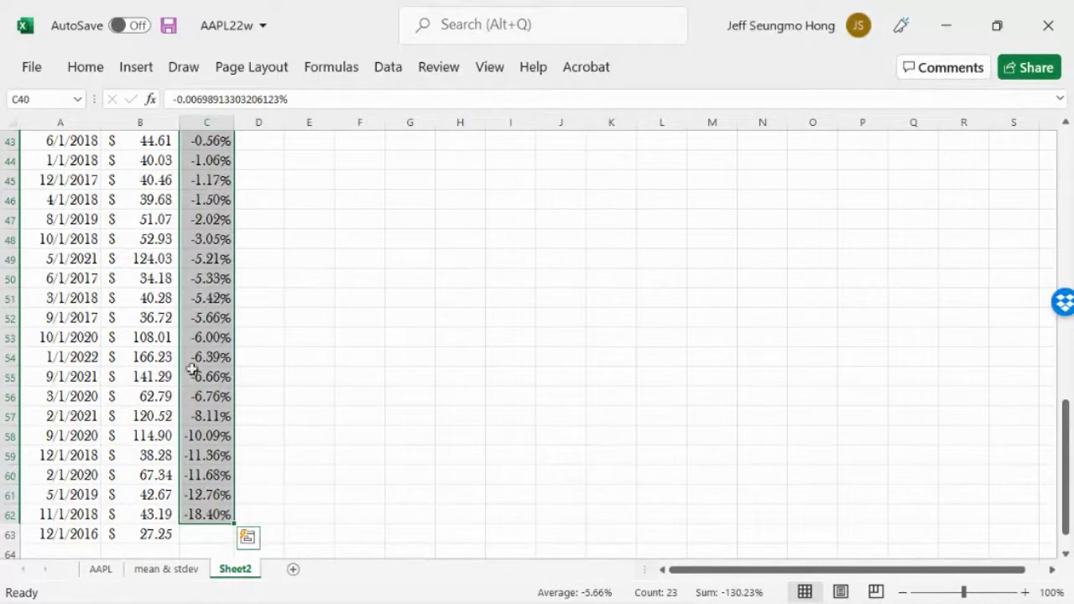
click(1066, 181)
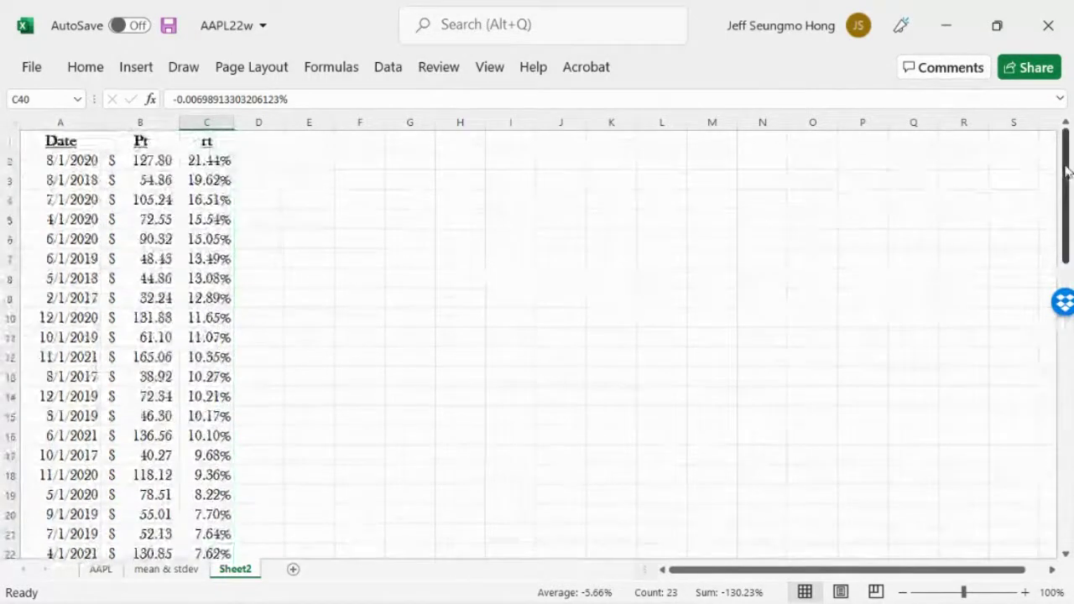
mouse_move(201, 159)
mouse_down()
mouse_move(195, 568)
mouse_move(193, 146)
mouse_move(211, 257)
mouse_move(221, 159)
mouse_up()
click(427, 317)
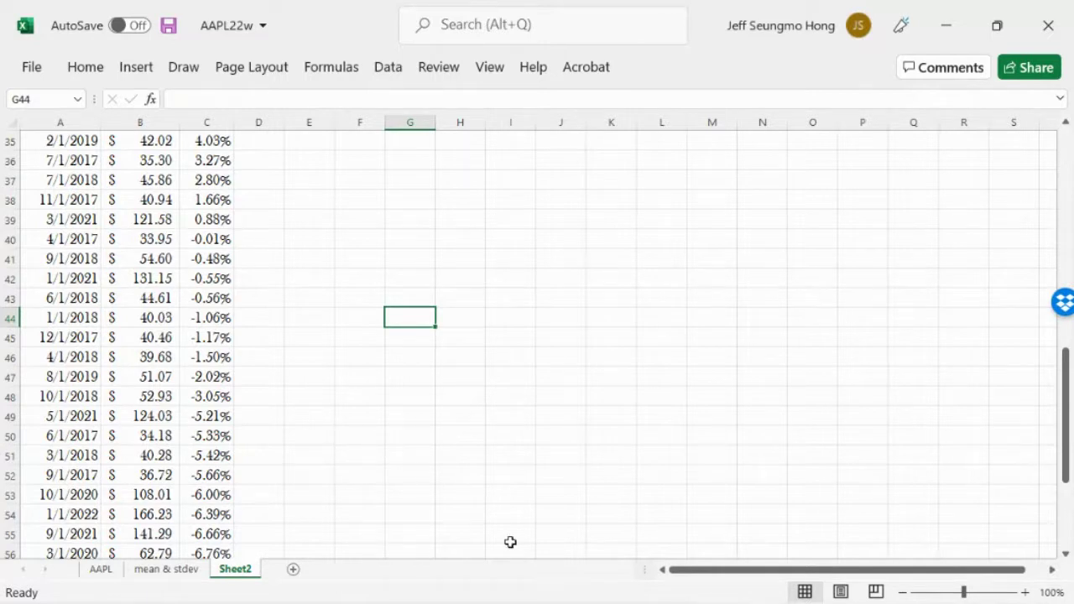
- Compare the sorted returns on Sheet2 with the chronological returns and AVG row on the mean & stdev sheet
mouse_move(198, 584)
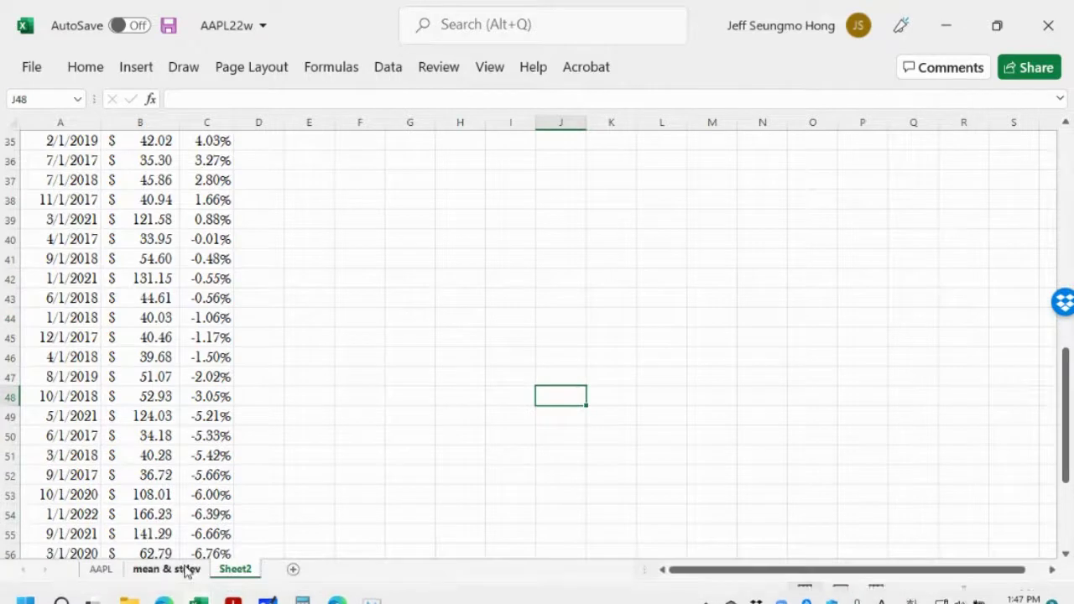
click(182, 570)
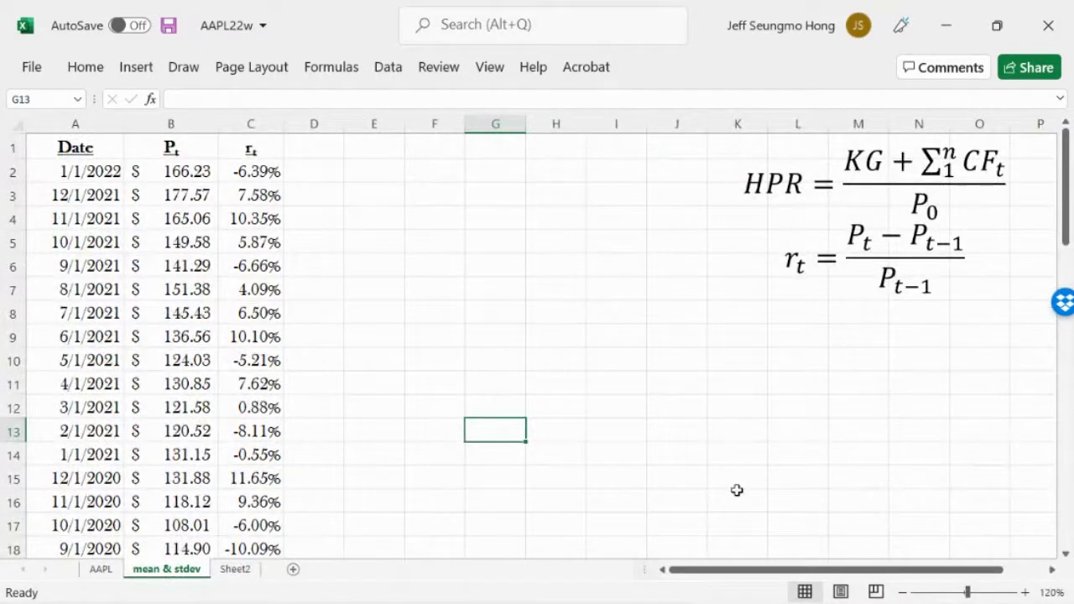
click(233, 570)
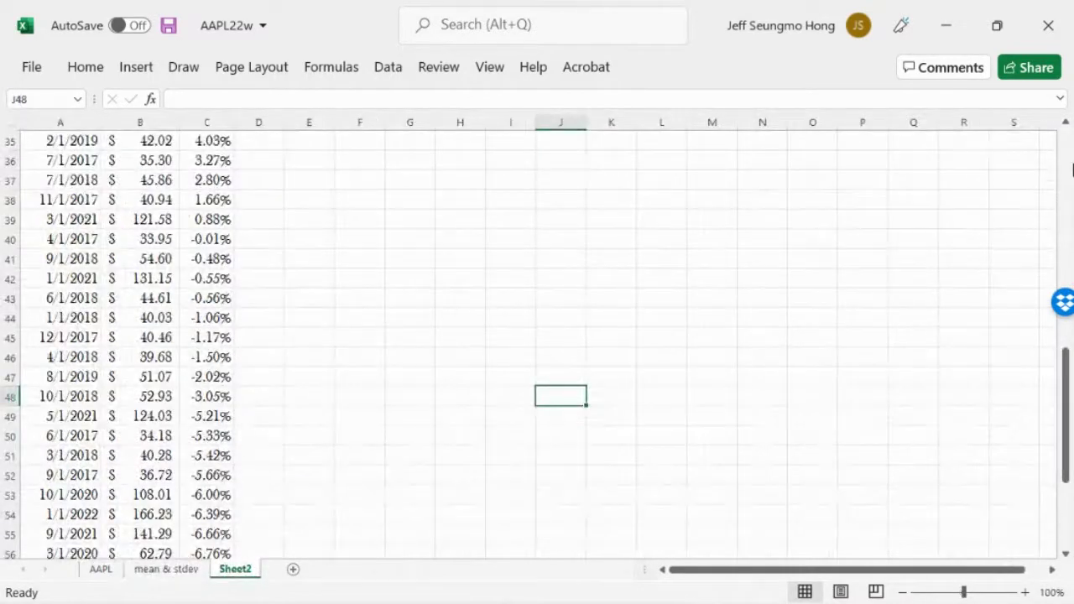
scroll(1069, 159, up, 7)
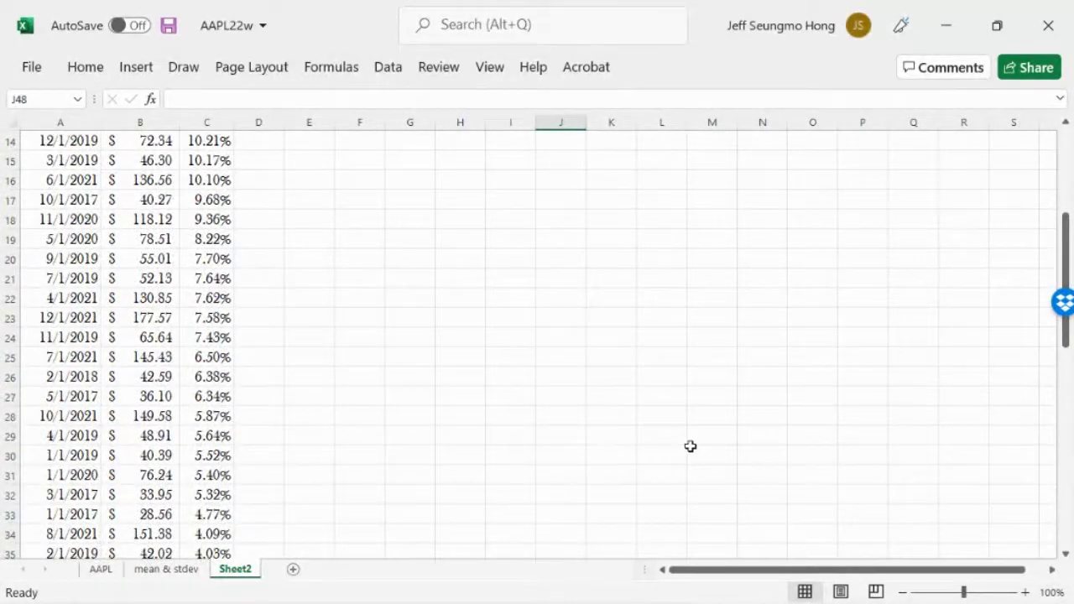
mouse_move(282, 600)
click(172, 577)
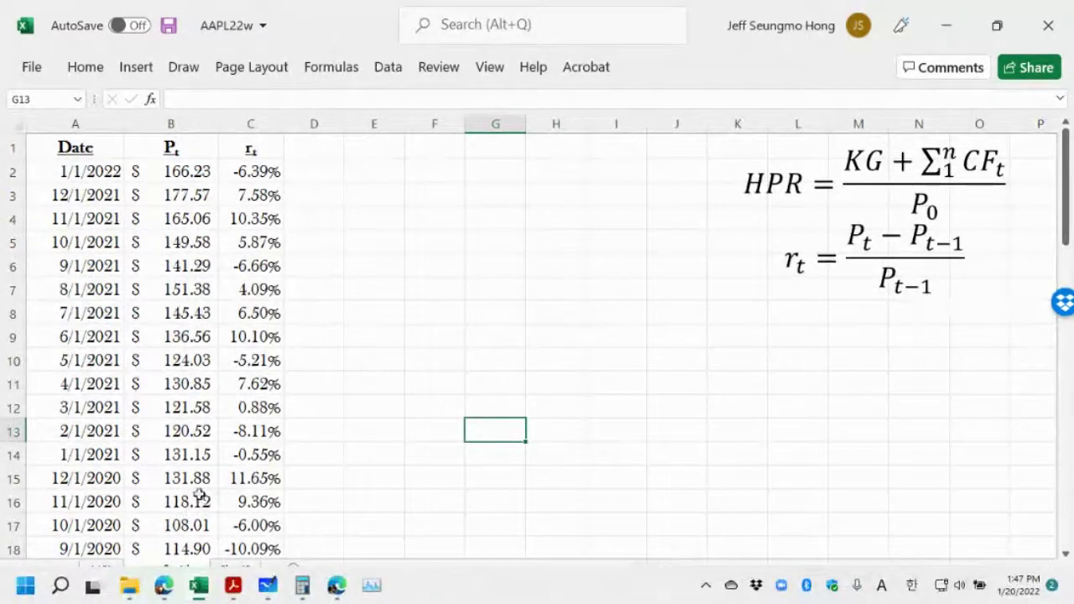
click(390, 526)
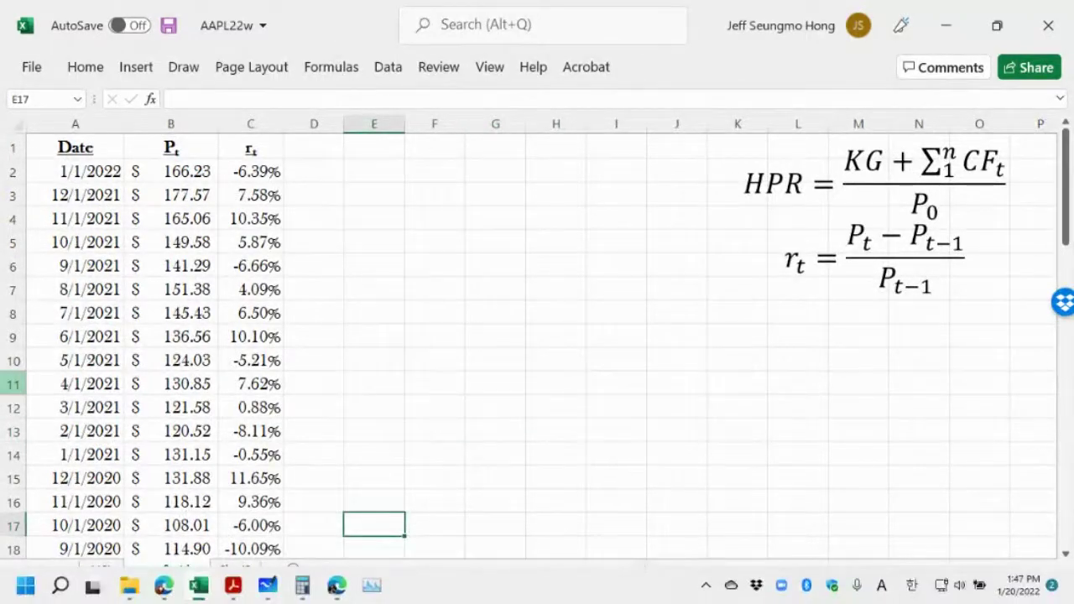
scroll(1067, 559, down, 3)
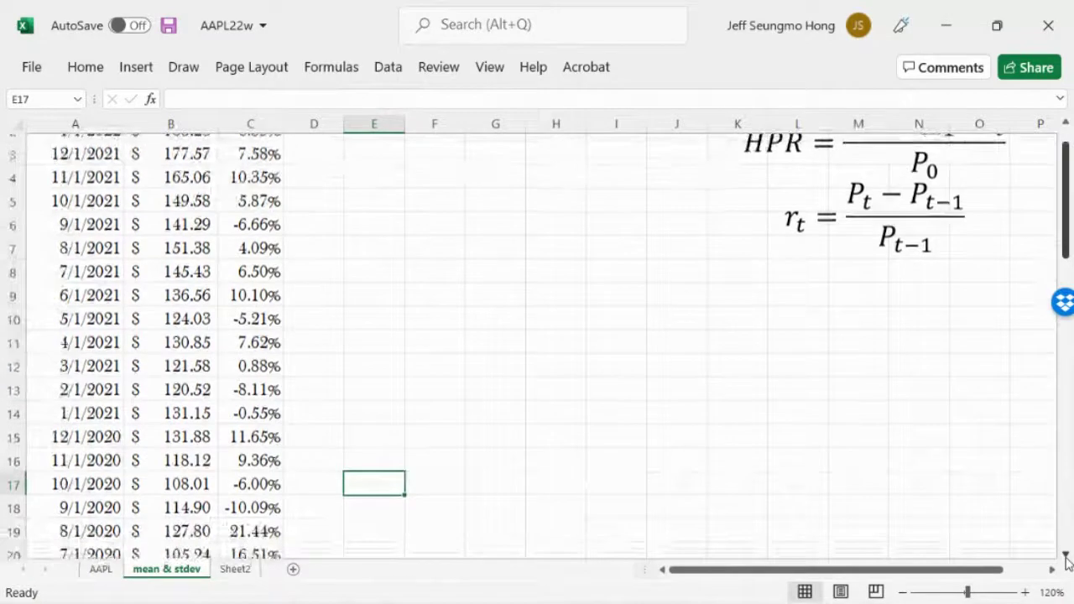
scroll(1067, 559, down, 10)
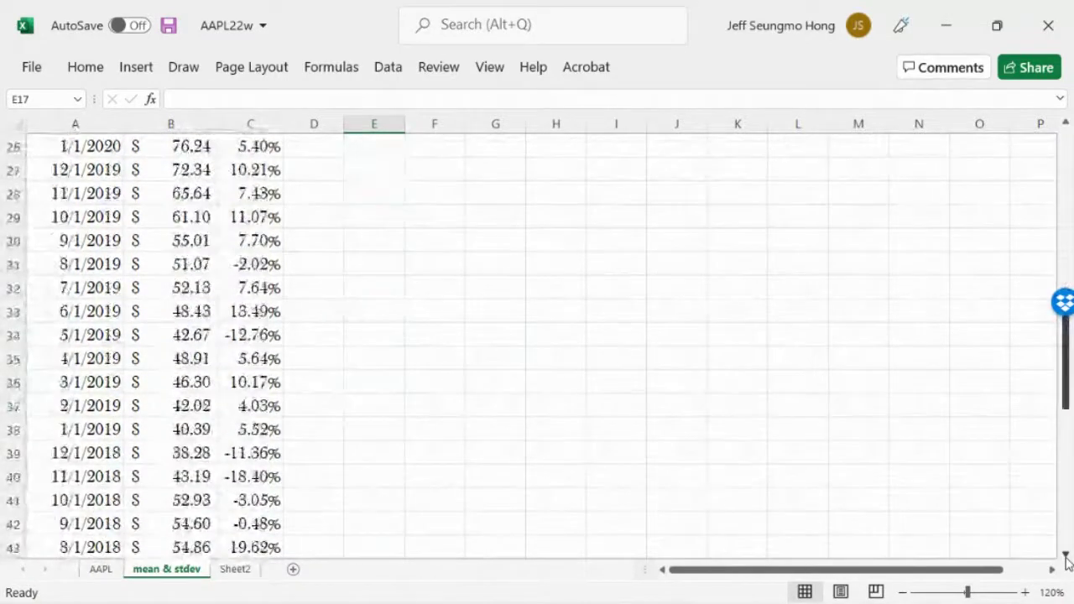
scroll(1067, 559, down, 3)
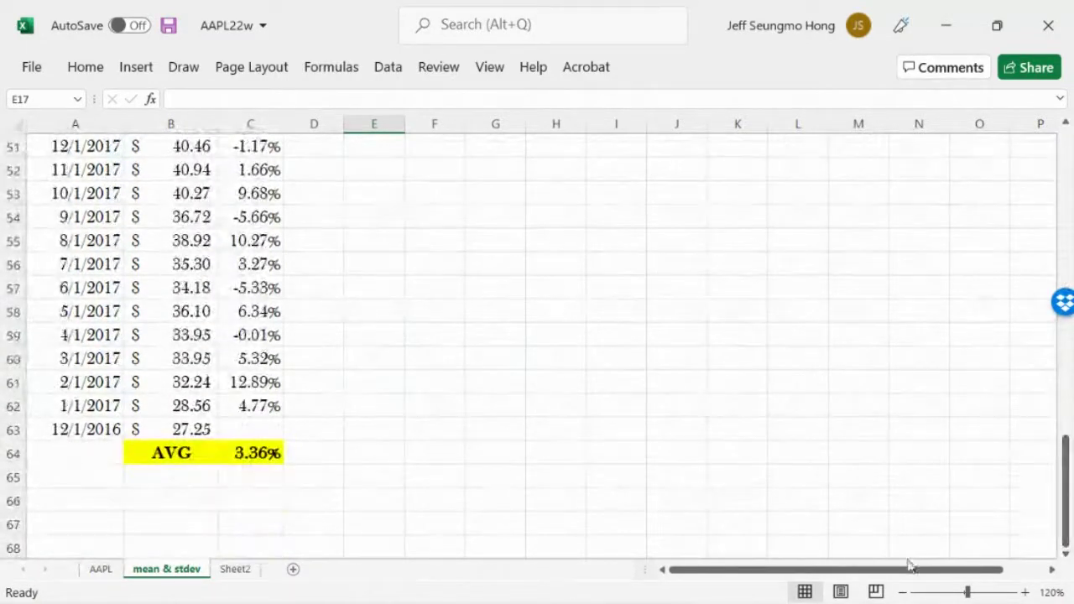
- Examine the sorted returns on Sheet2 around the point where they change from positive to negative
click(239, 568)
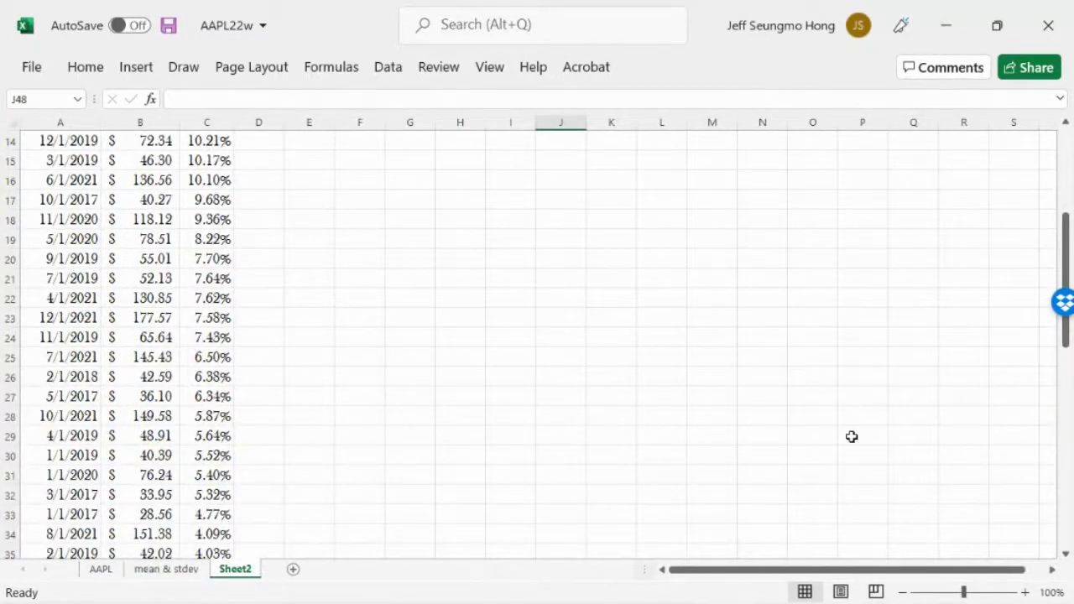
click(732, 436)
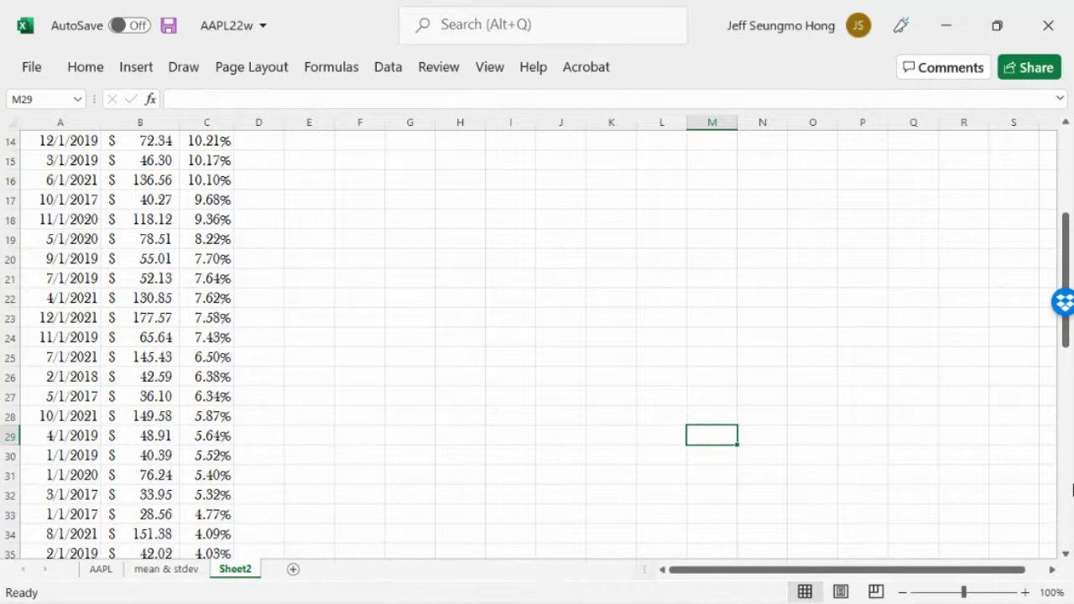
click(1066, 515)
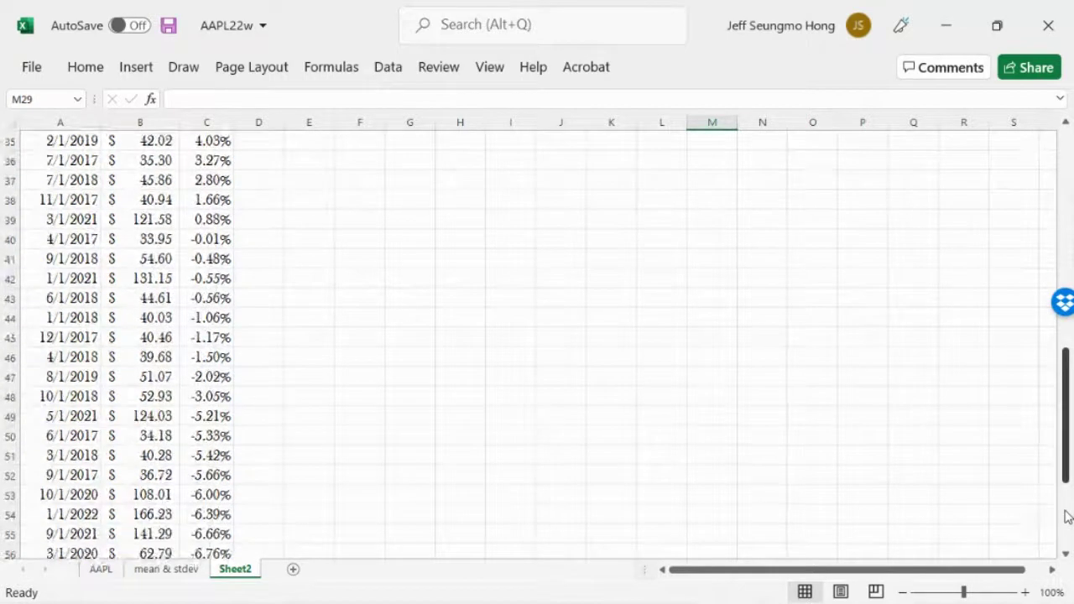
drag(1066, 515, 1069, 329)
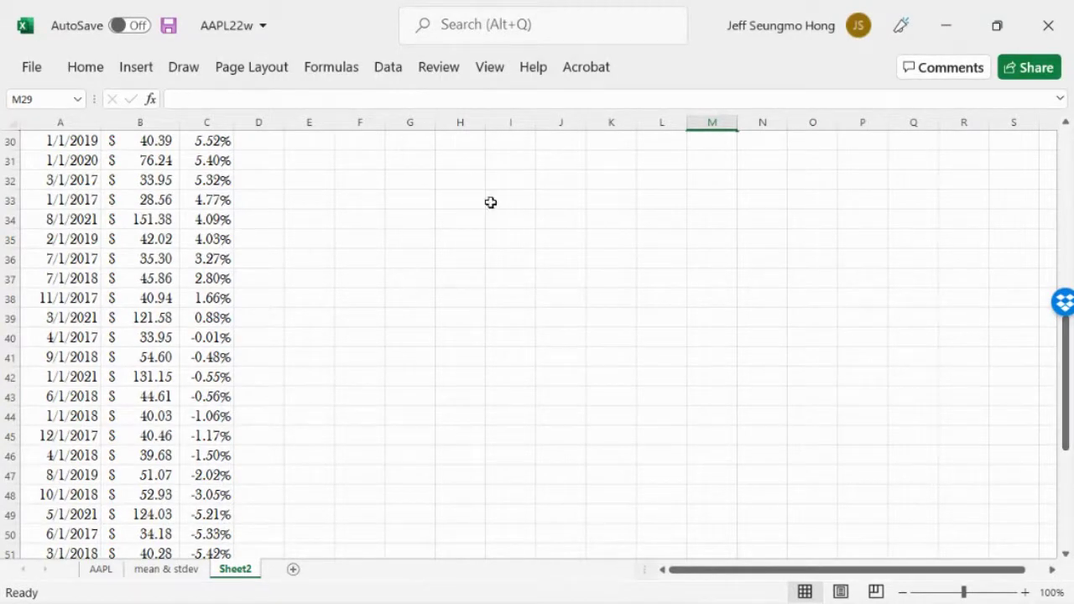
- Return to the mean & stdev sheet, copy the return header from C1 into D1 and replace it with "Diff"
drag(1065, 328, 1067, 166)
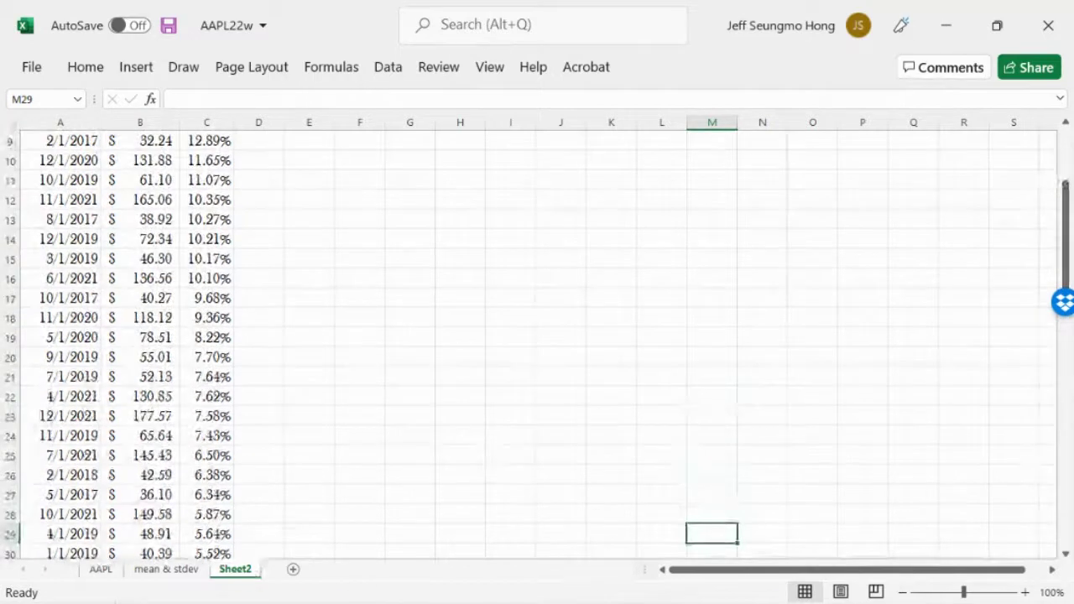
click(166, 569)
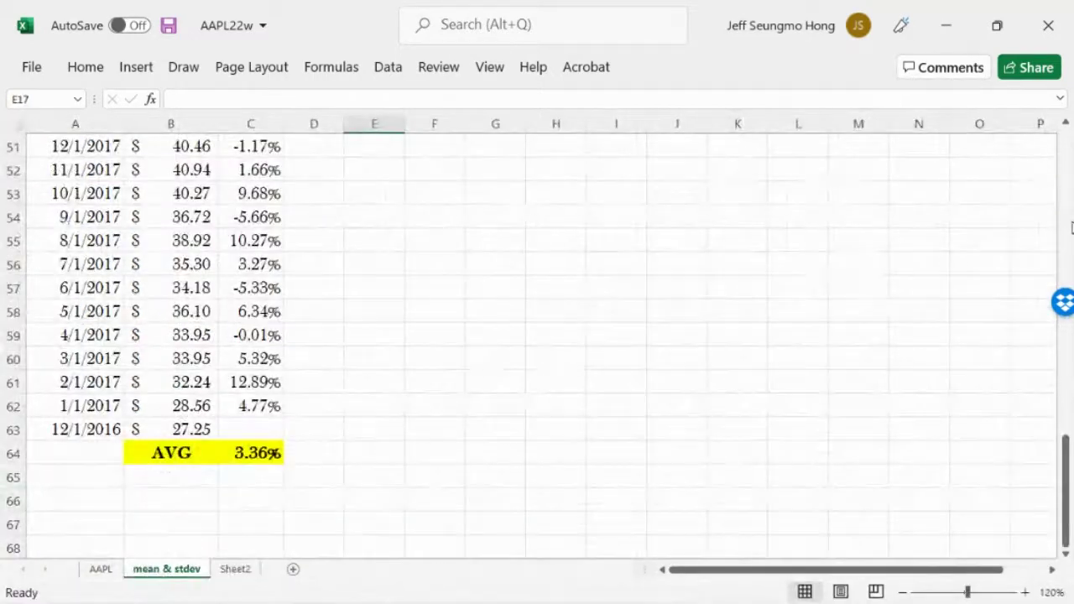
click(1063, 192)
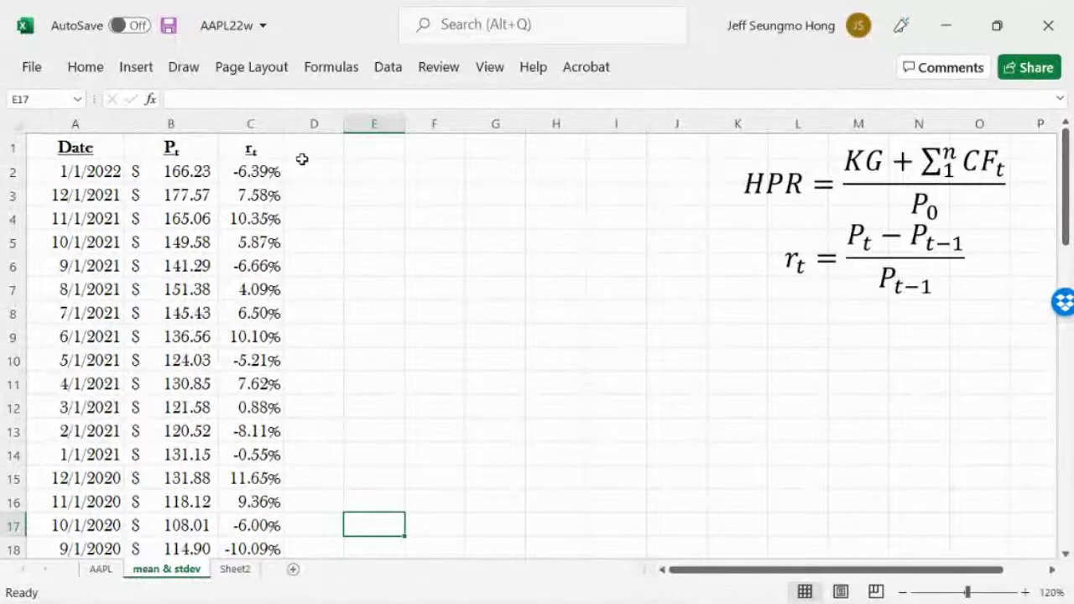
click(248, 147)
drag(284, 159, 334, 158)
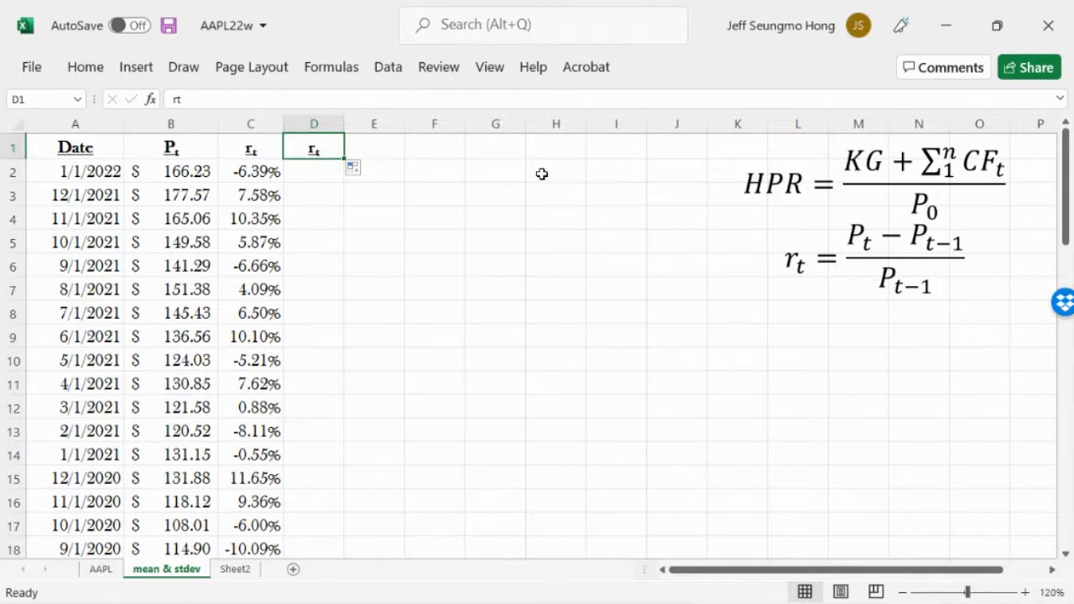
text(D)
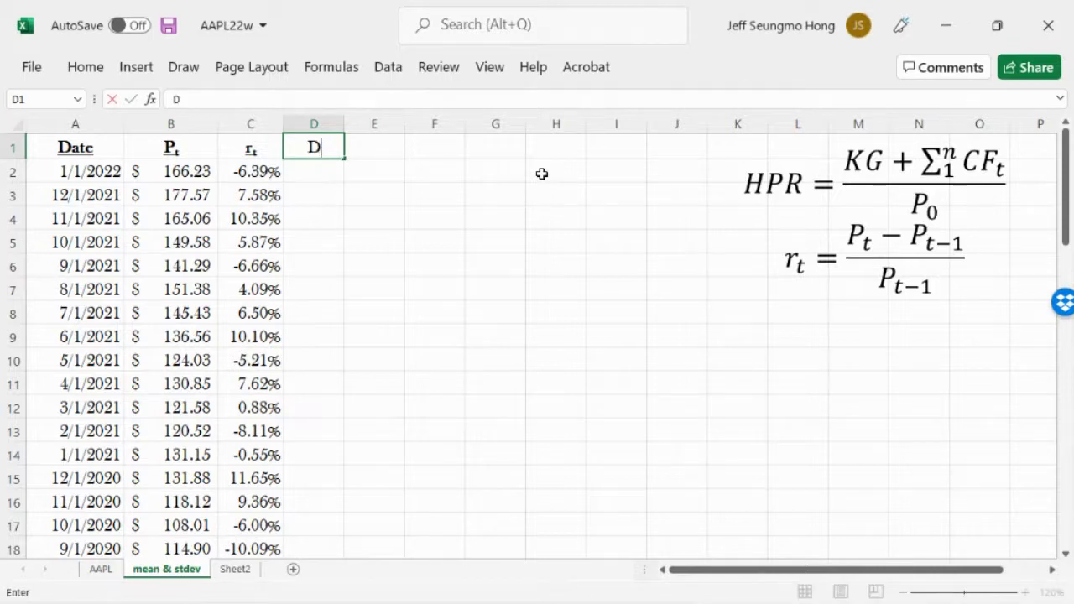
text(iff)
click(437, 206)
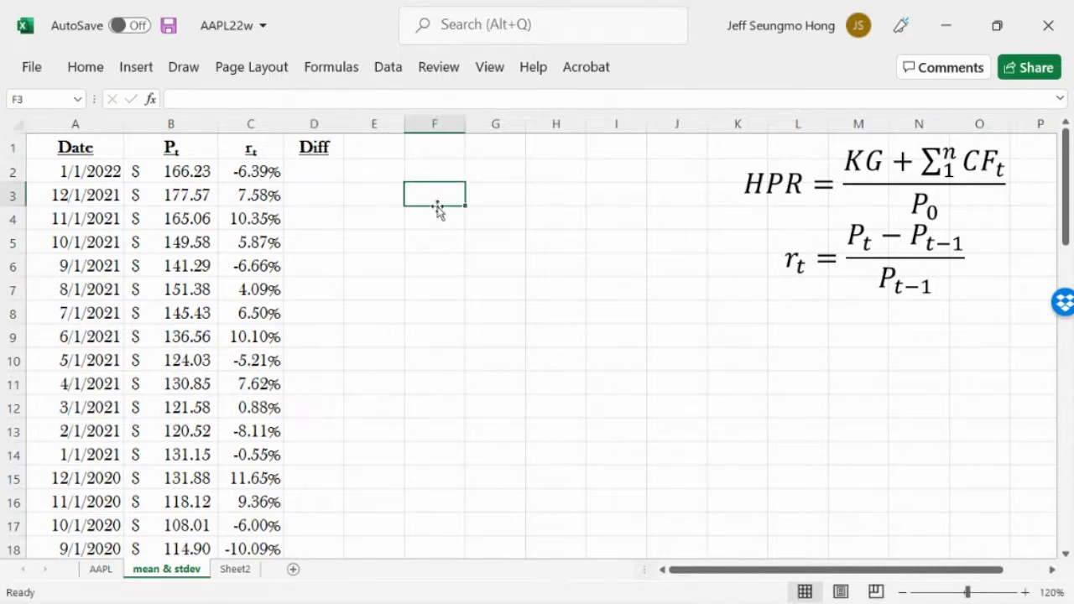
- Build a formula in D2 that subtracts the average return in C64 from the return in C2
click(315, 164)
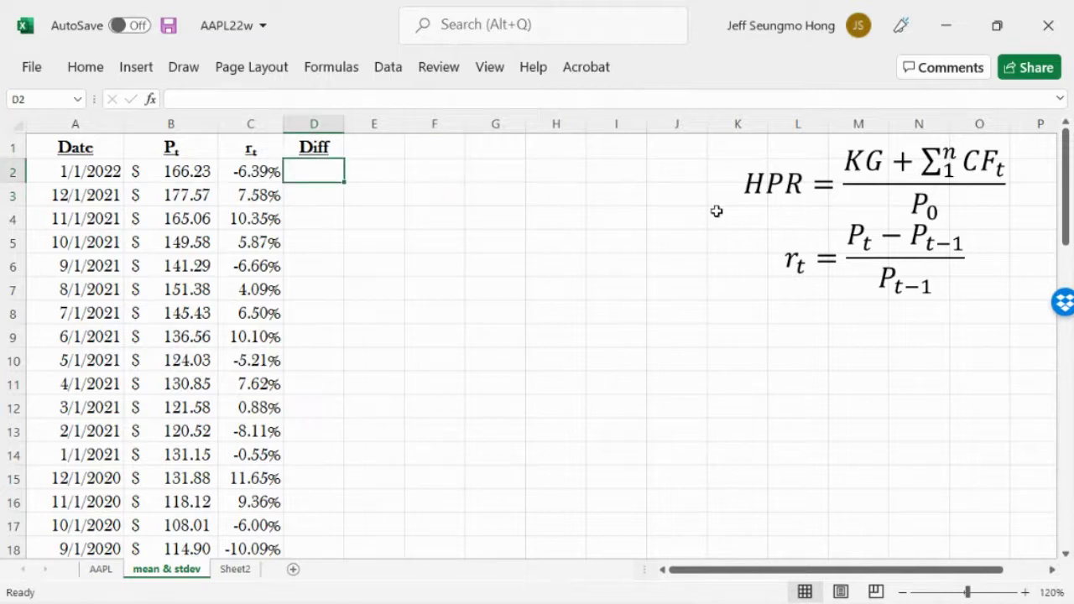
text(=)
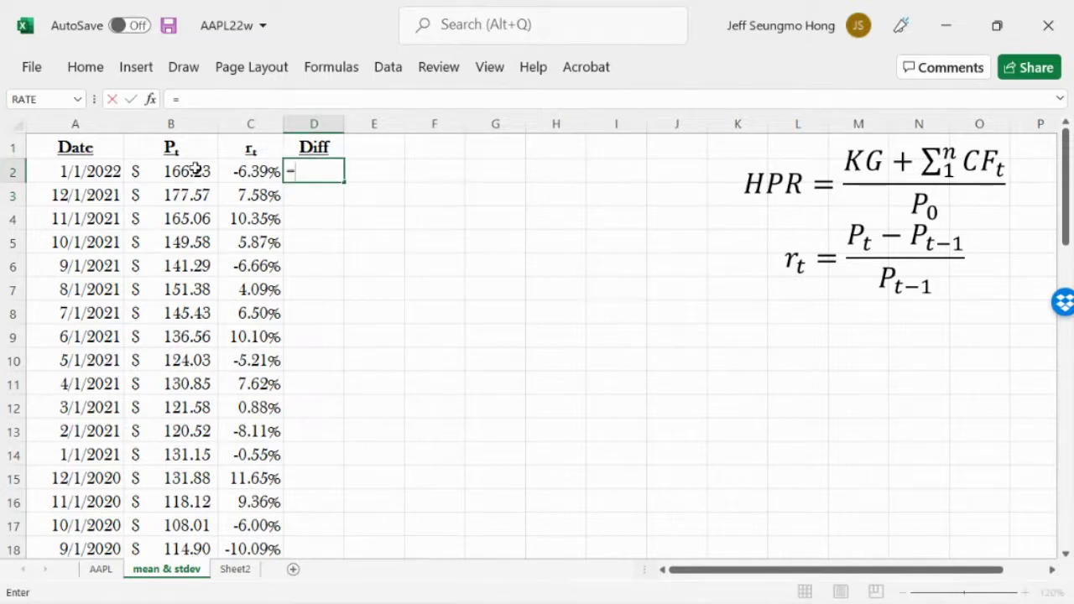
drag(221, 170, 390, 198)
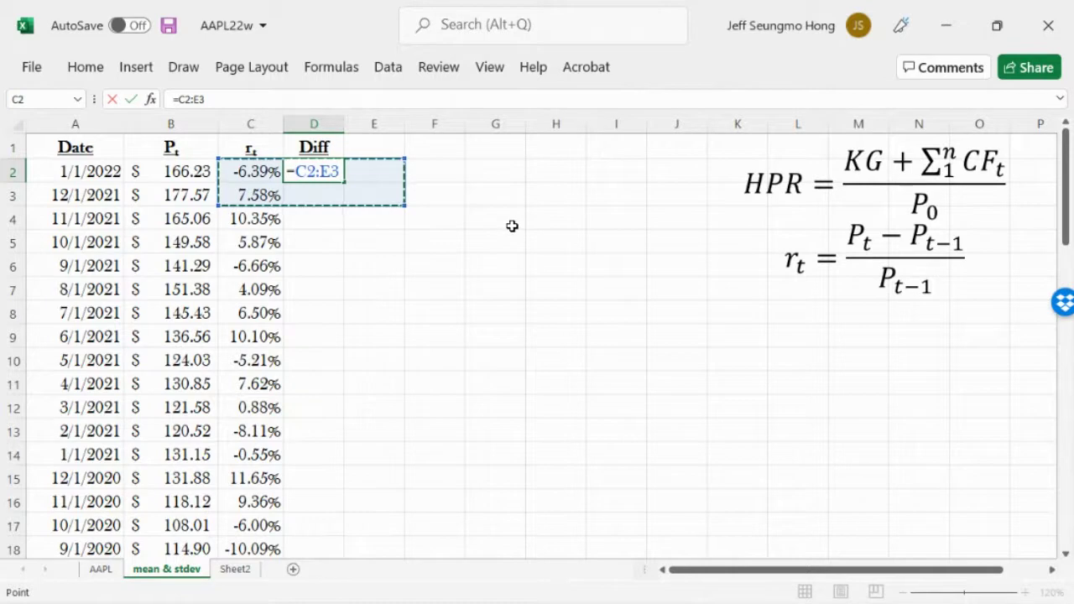
key(BackSpace)
key(BackSpace)
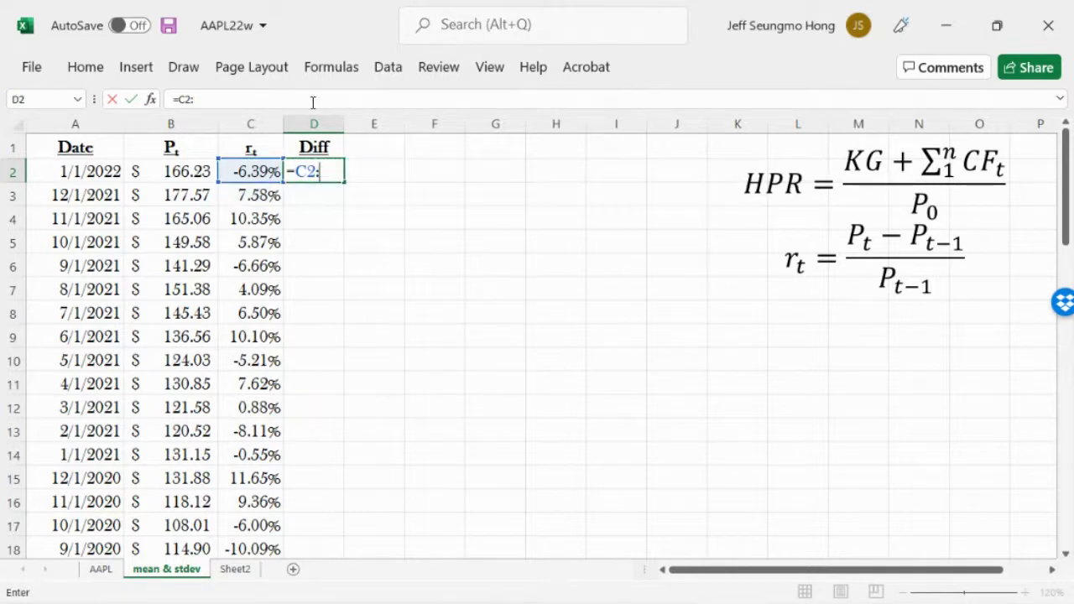
key(BackSpace)
text(-)
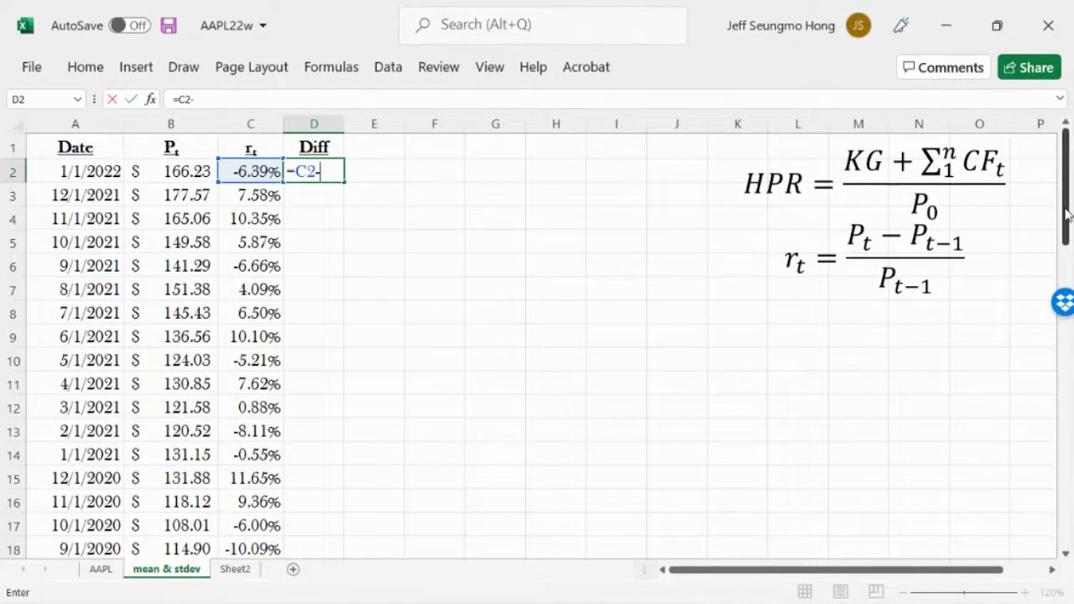
drag(1065, 220, 1067, 523)
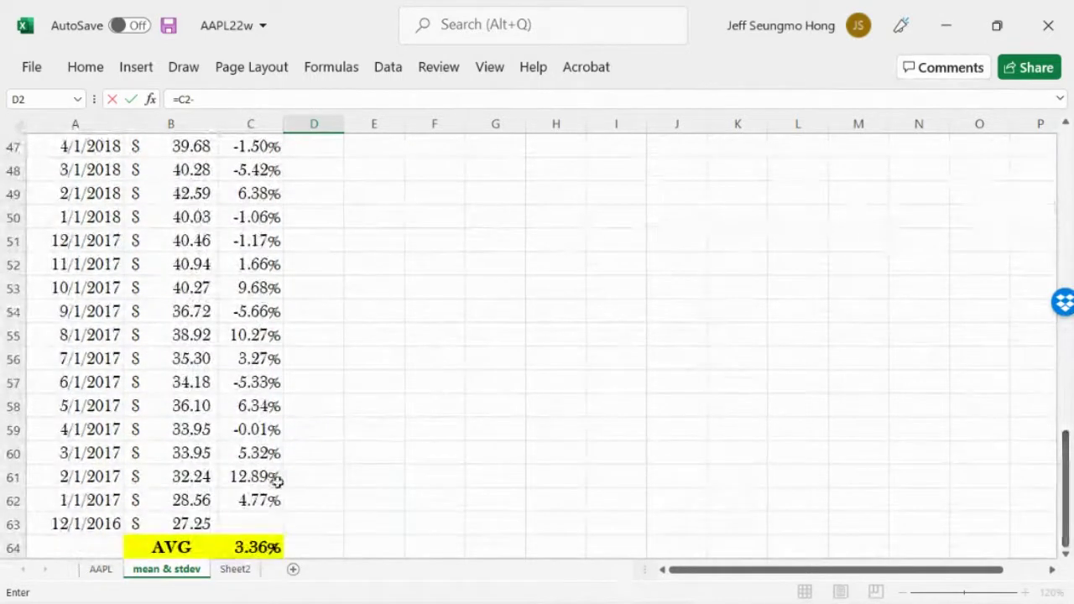
click(256, 547)
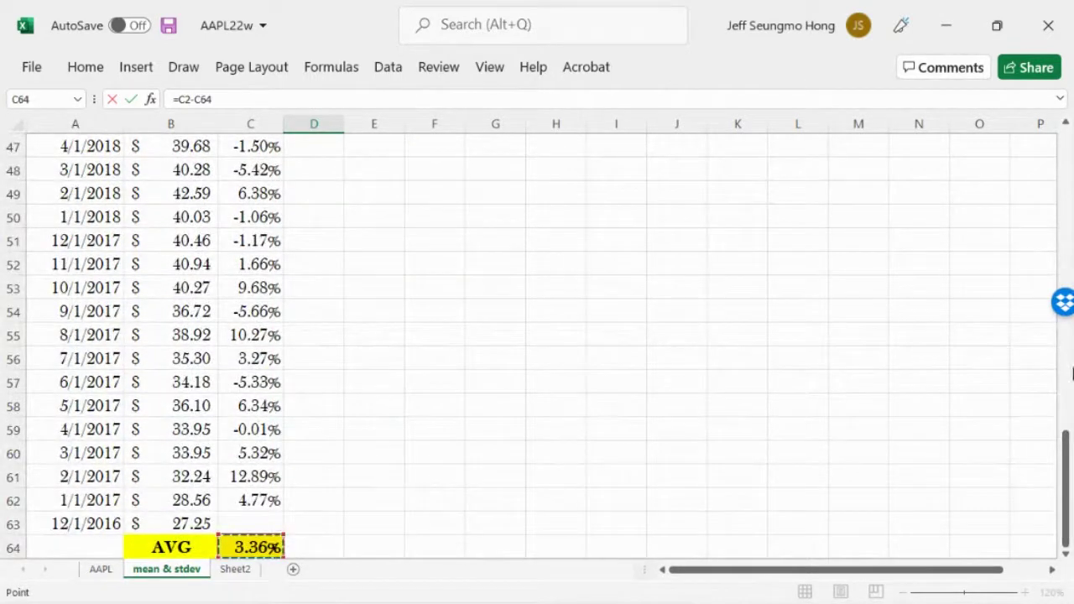
- Make the average's reference in the D2 formula absolute, as =C2-$C$64, and accept the formula
drag(1067, 523, 1067, 418)
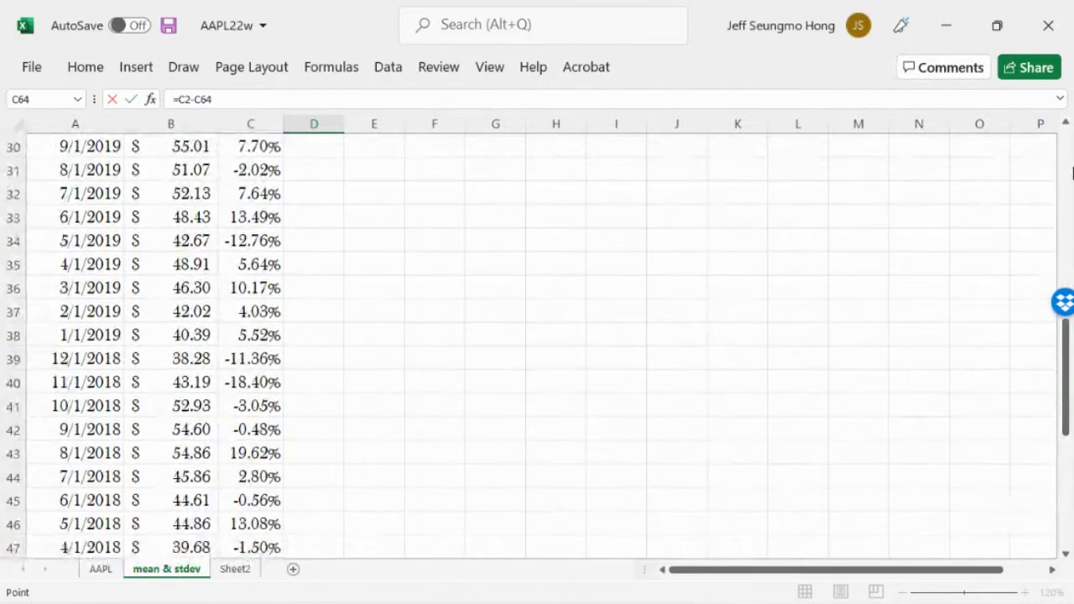
drag(1068, 344, 1071, 147)
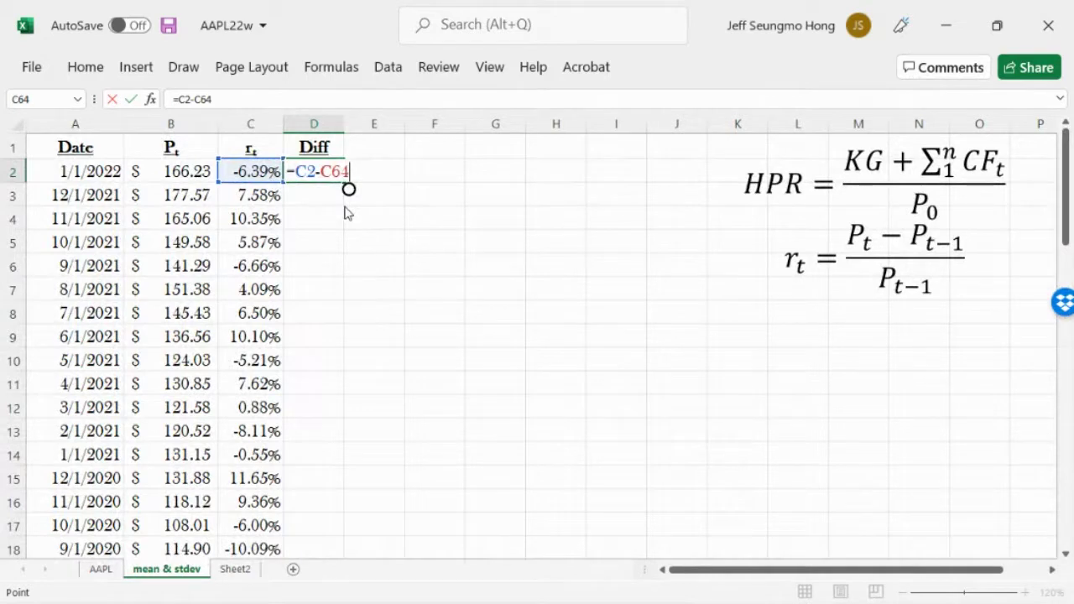
key(F4)
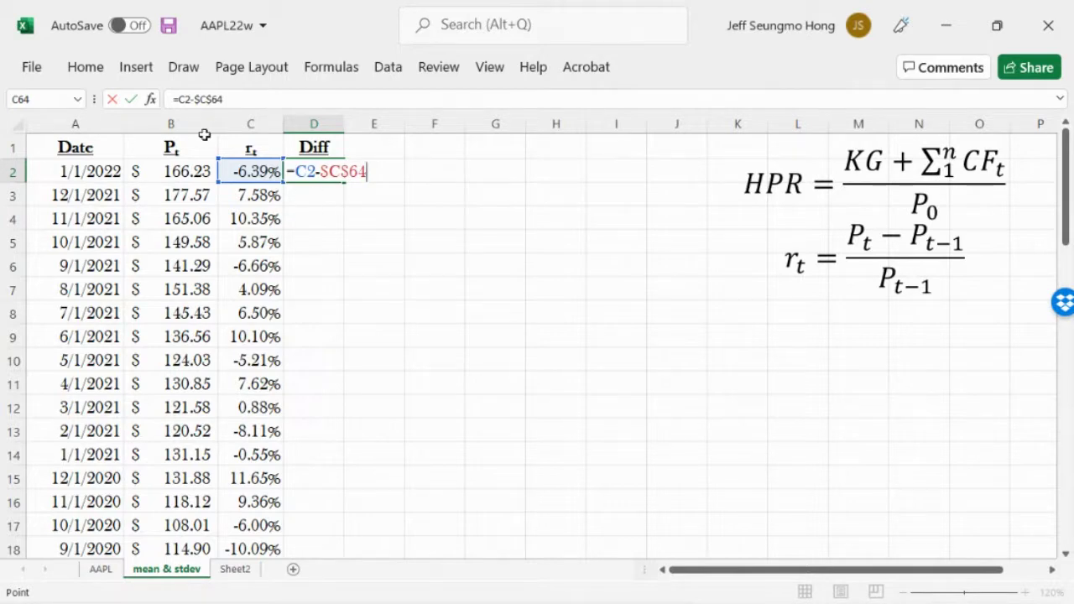
click(129, 99)
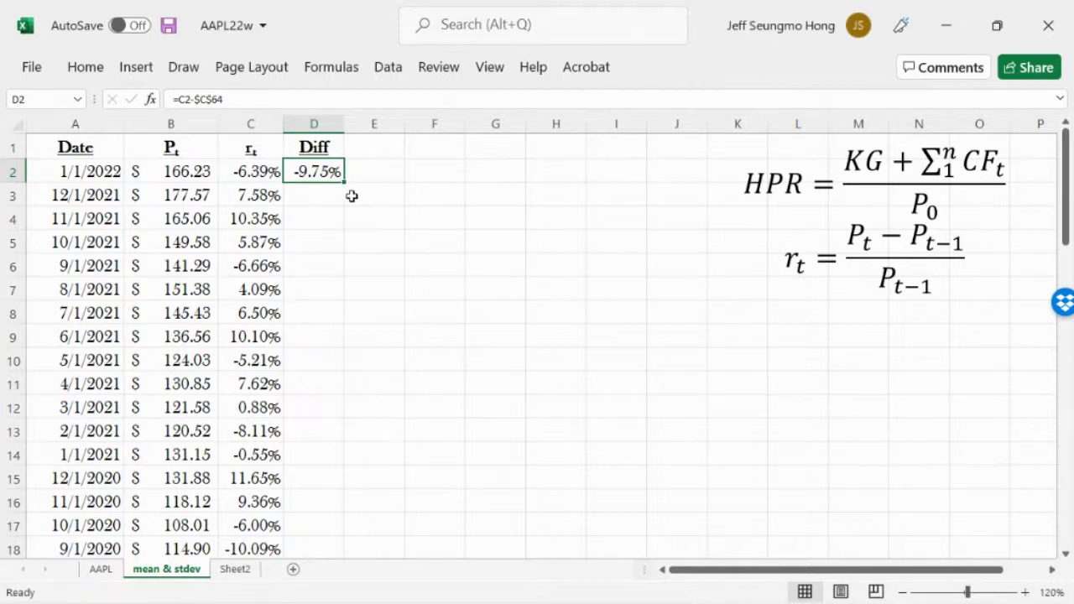
- Fill the D2 formula down to D62 and fit column D's width to its contents
drag(344, 182, 339, 494)
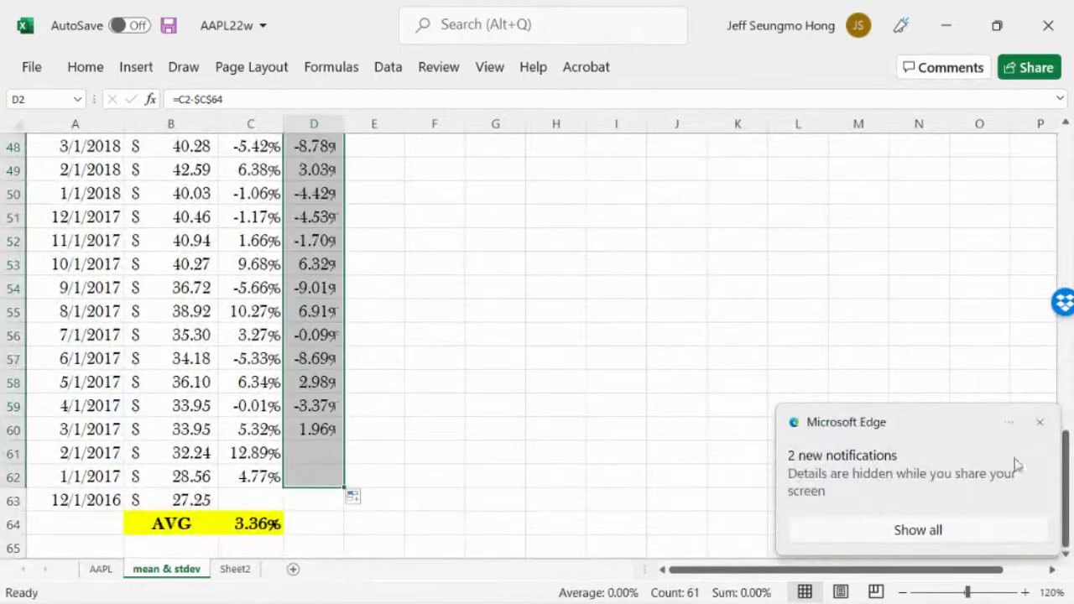
click(1039, 422)
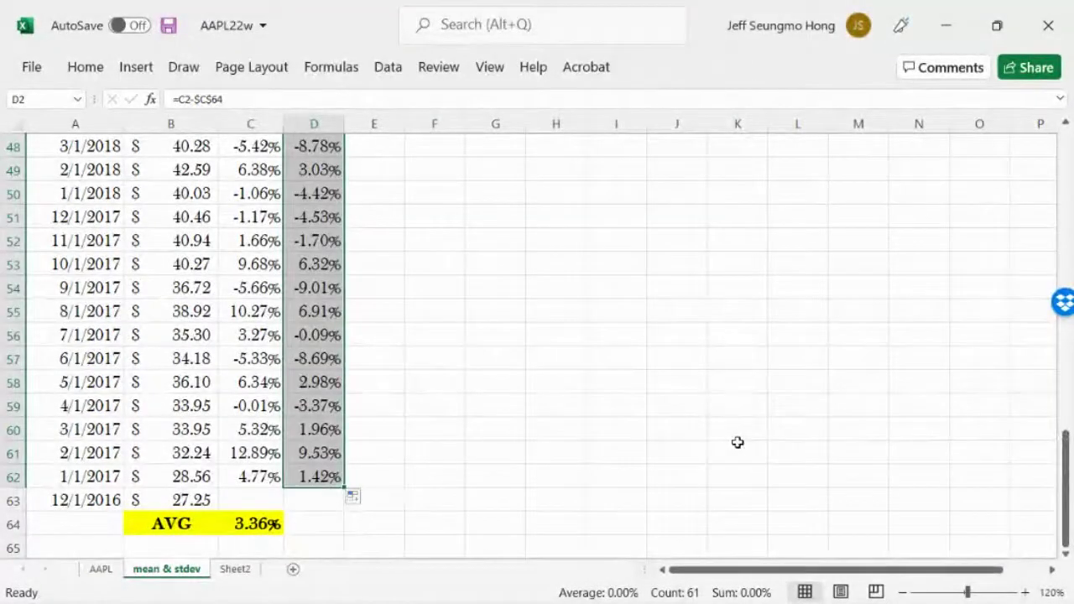
click(561, 469)
drag(1063, 502, 1070, 213)
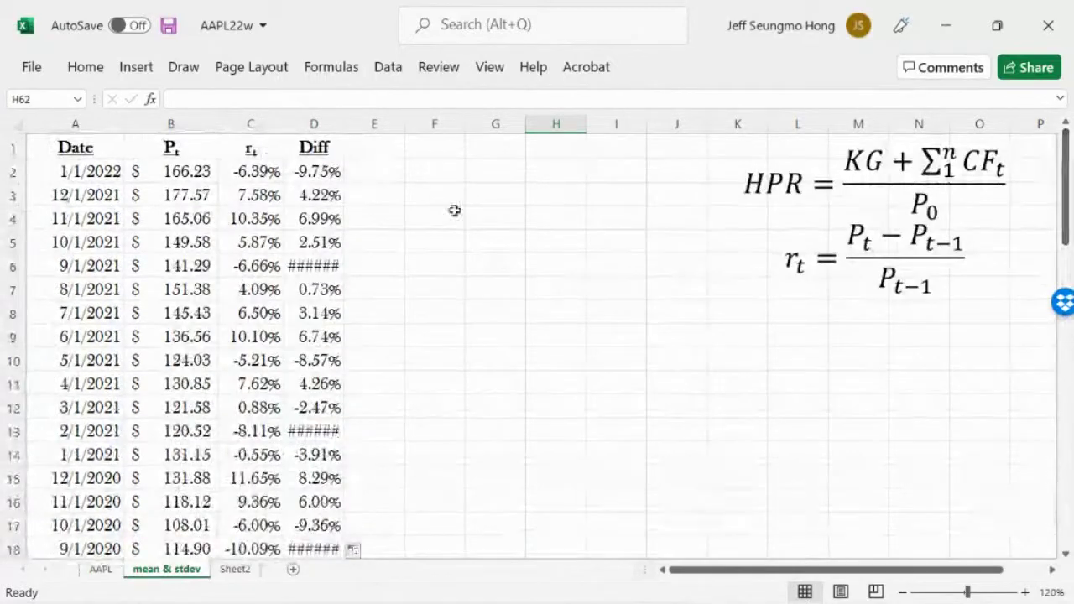
double_click(349, 126)
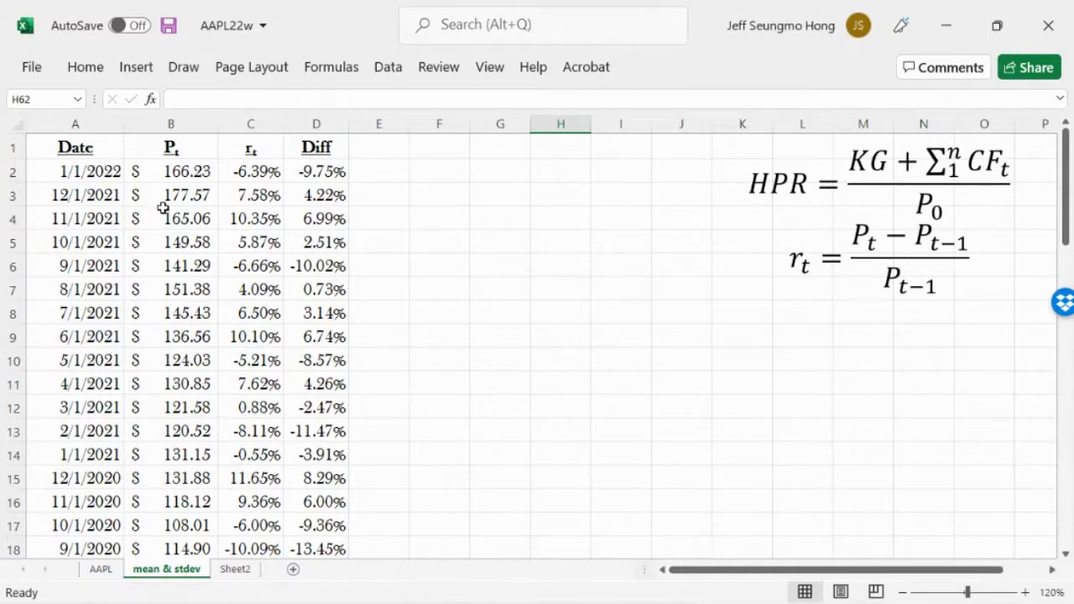
- Extend the AVG label in B64 to read "AVG (r)"
scroll(1067, 511, down, 6)
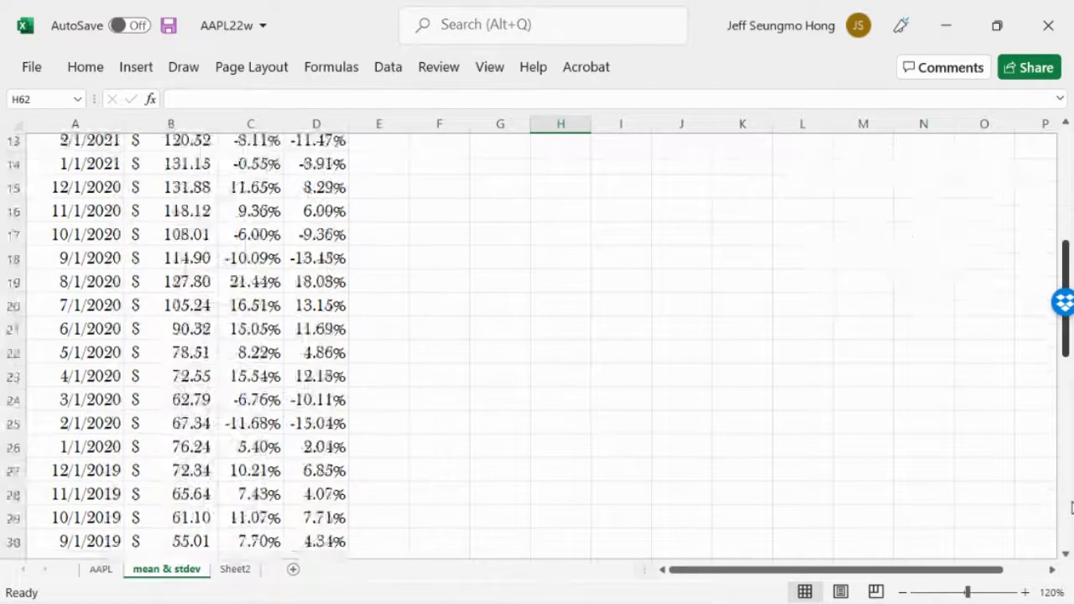
click(1044, 501)
scroll(1069, 518, down, 12)
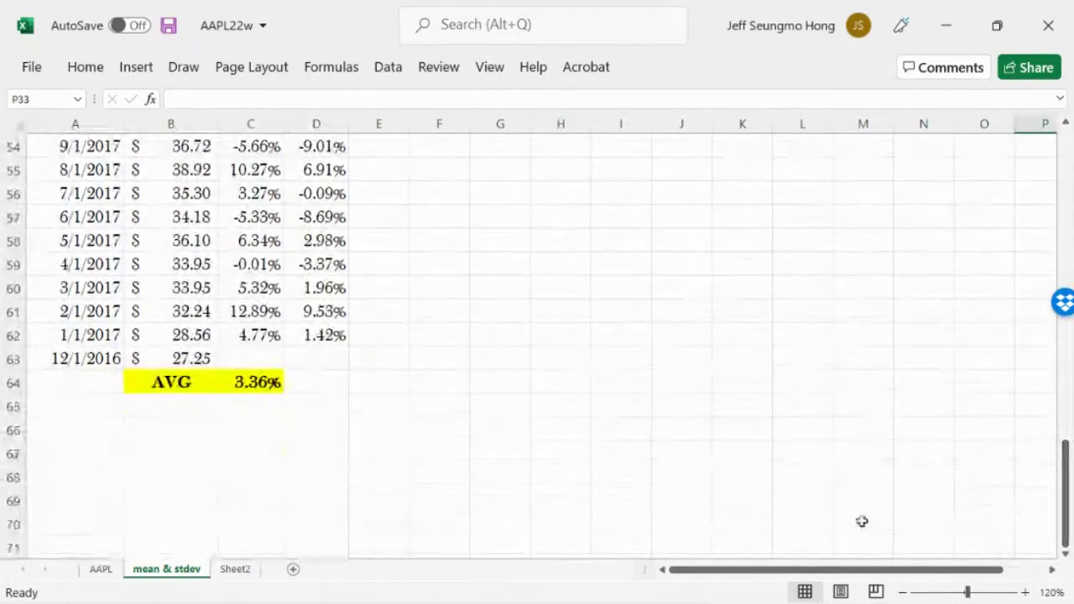
click(182, 382)
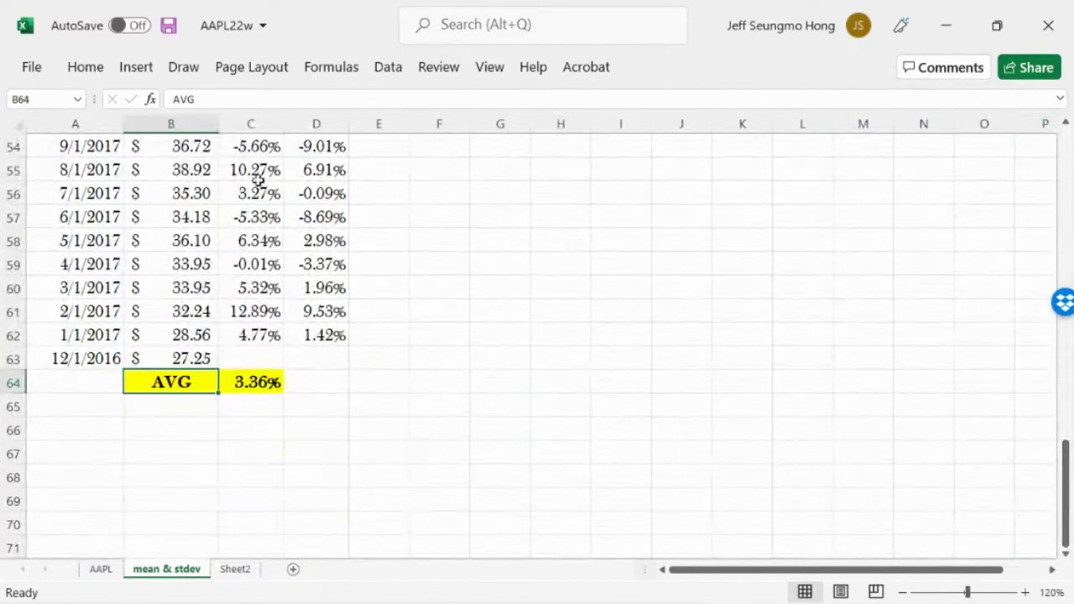
click(231, 99)
text(()
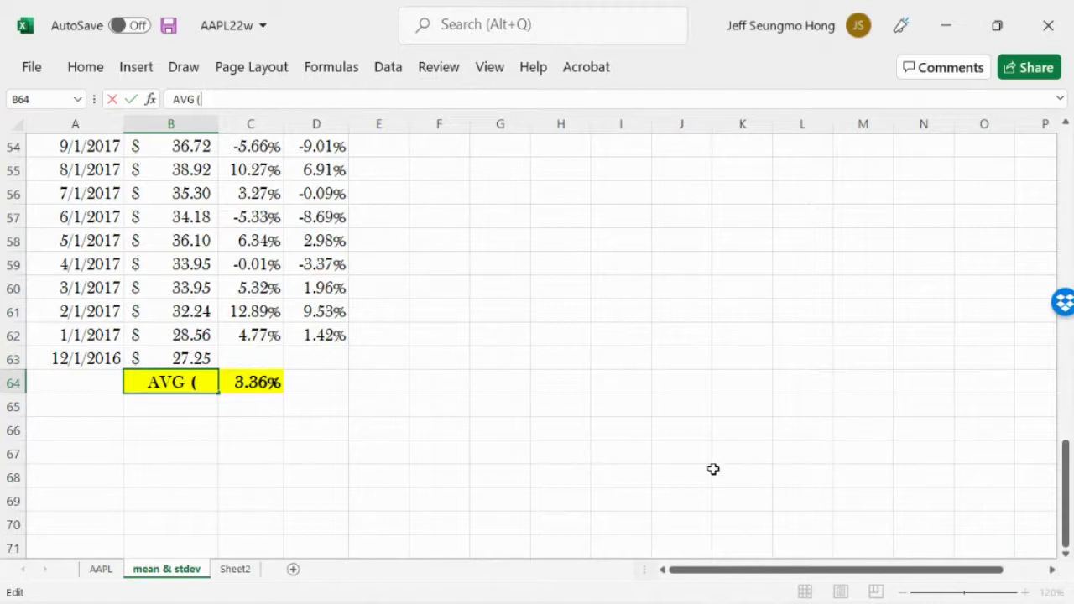
text(r)
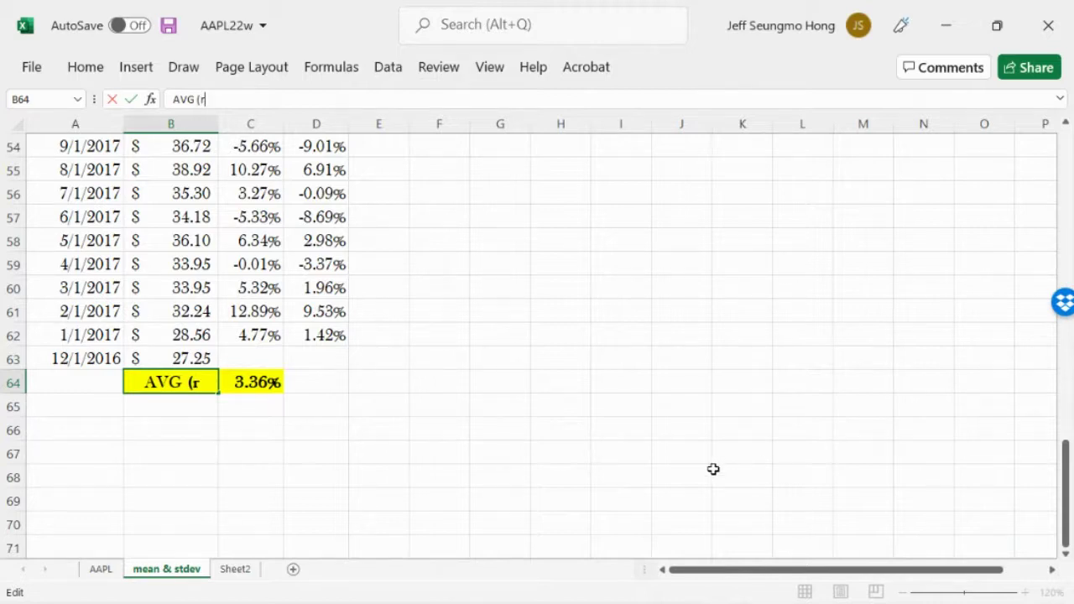
text())
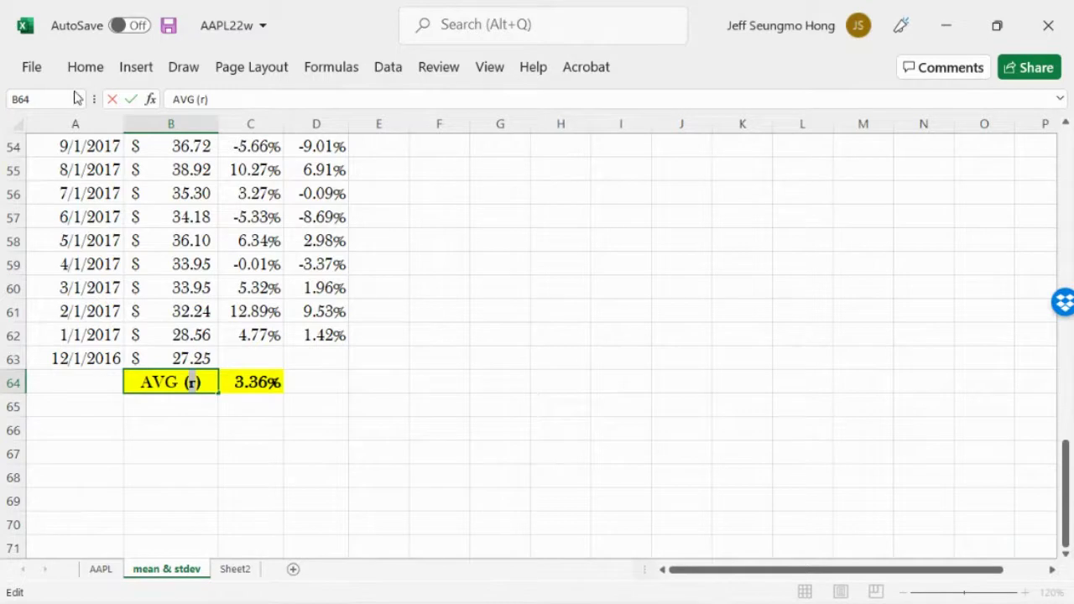
click(139, 70)
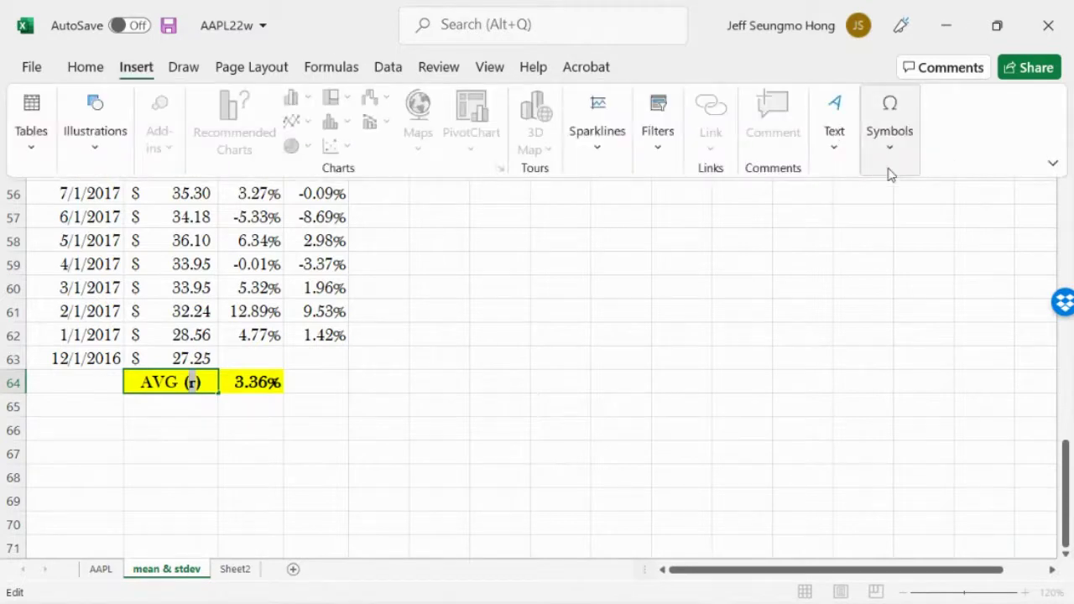
click(888, 142)
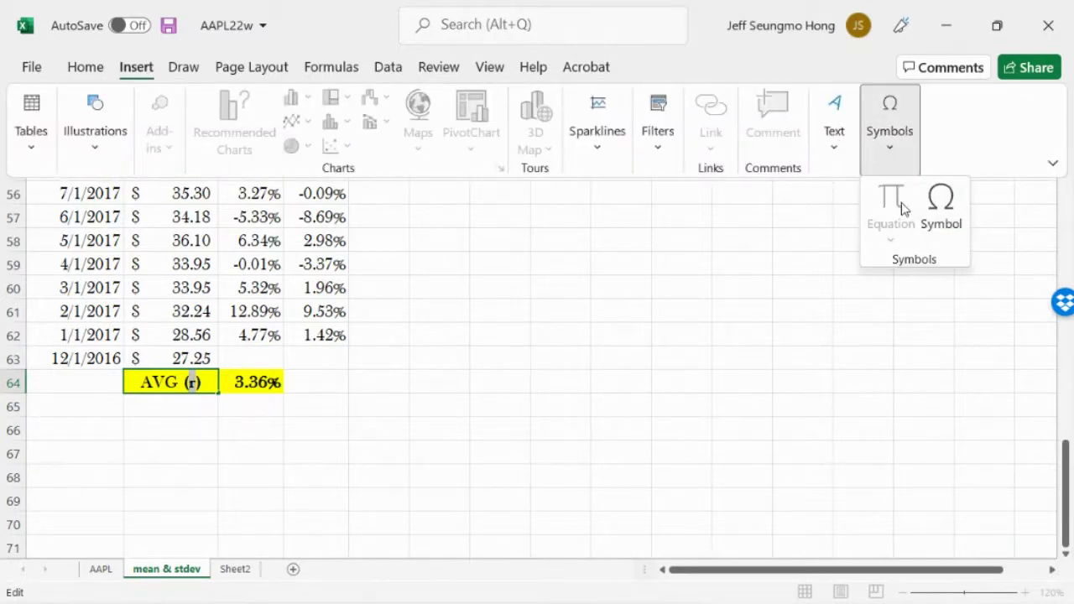
click(952, 210)
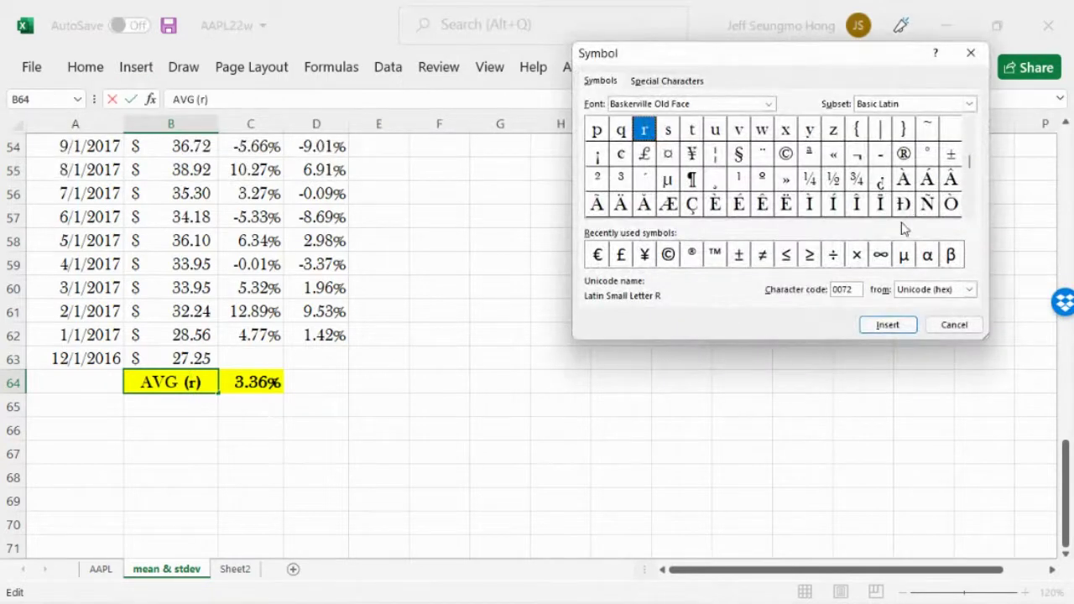
click(966, 57)
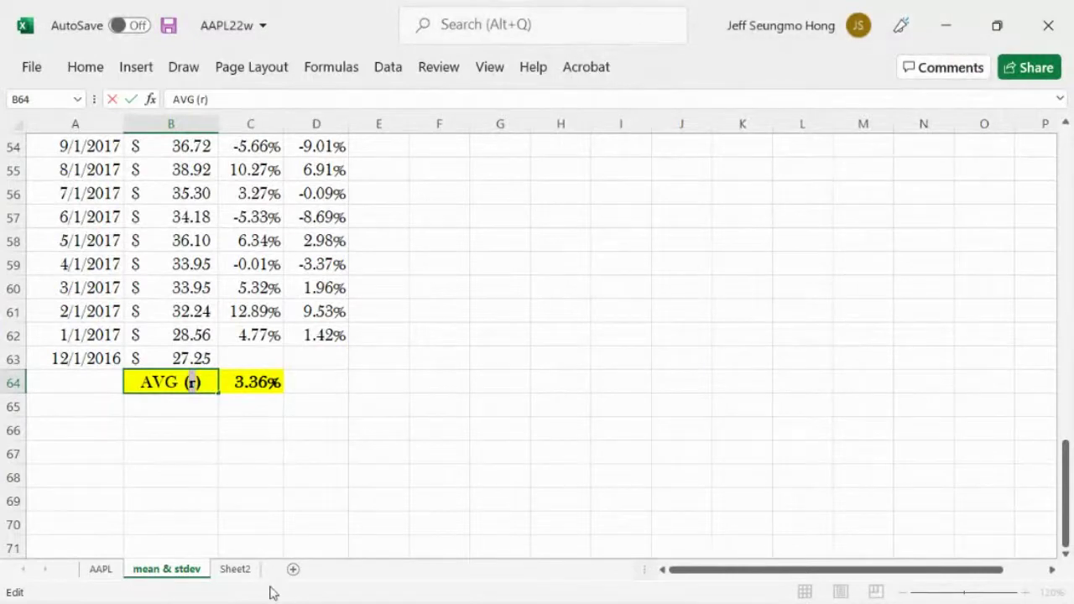
- Change the average return's label in B64 to read "AVG (mean r)"
click(384, 444)
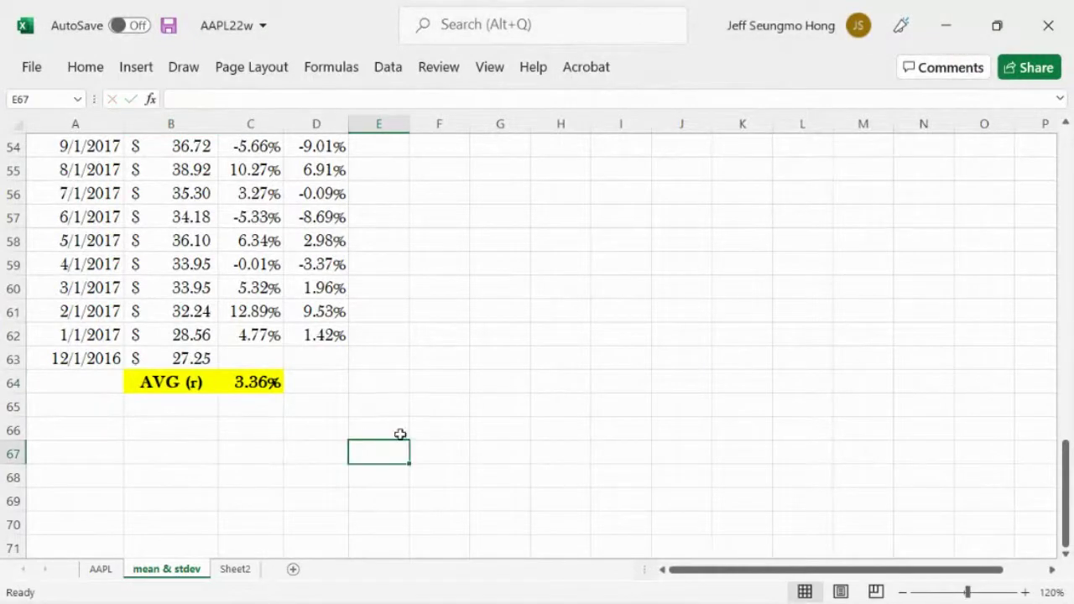
click(195, 382)
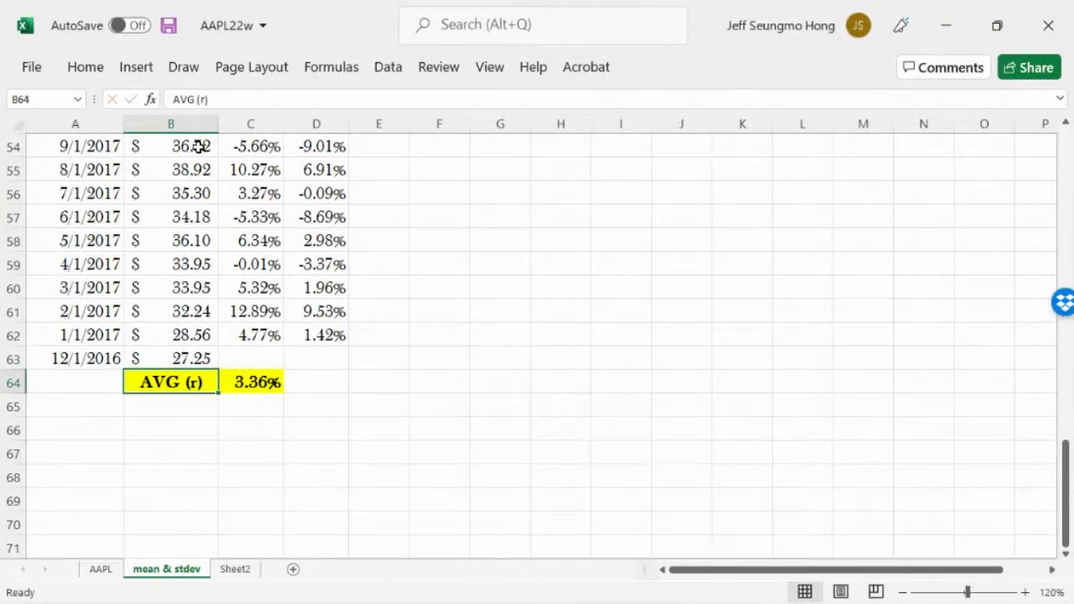
click(201, 101)
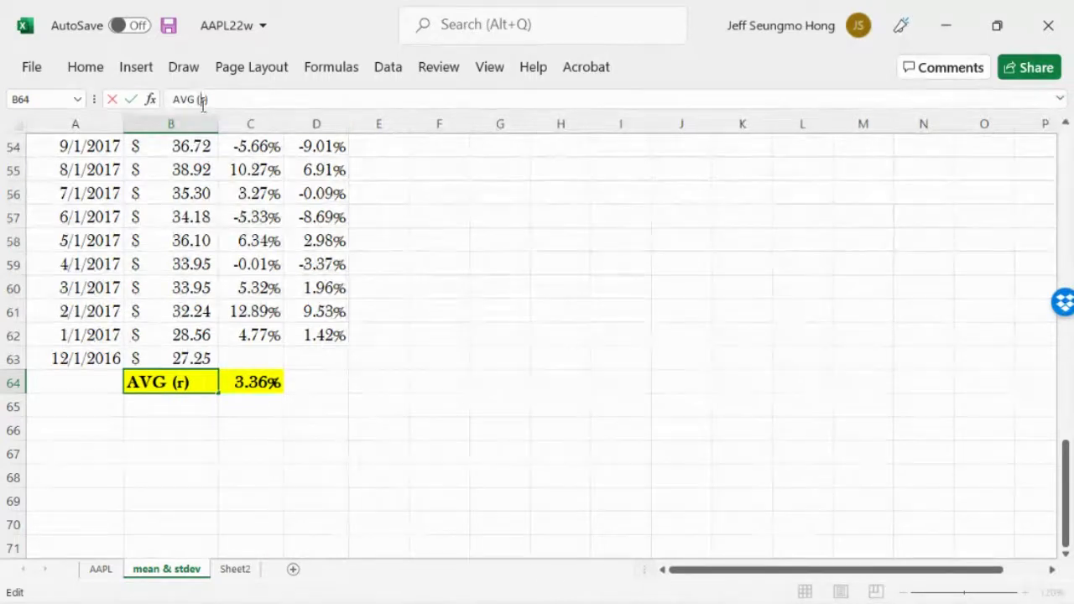
text(mean)
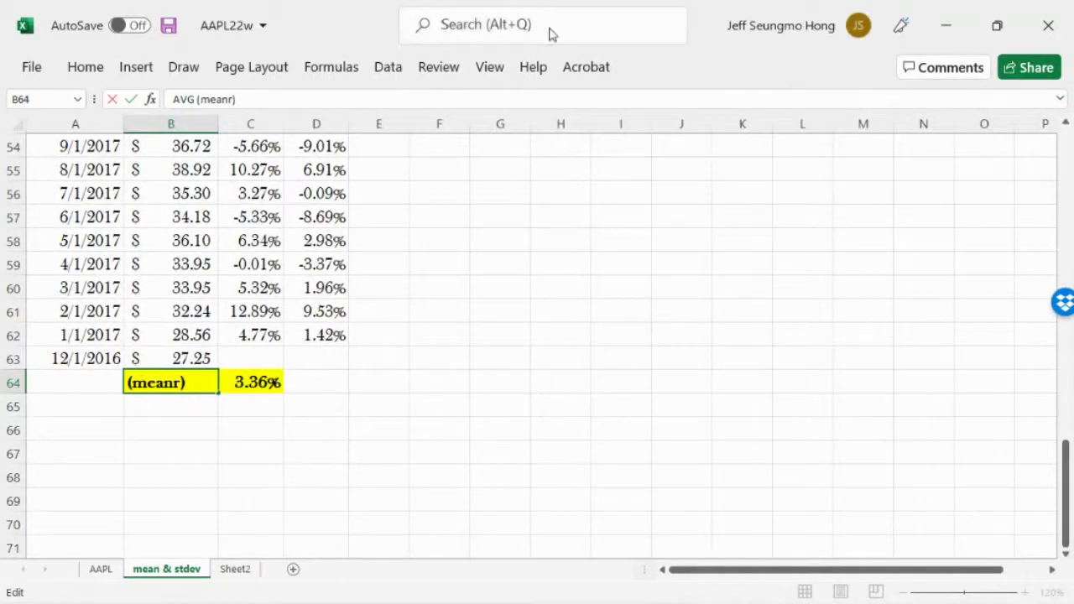
click(180, 379)
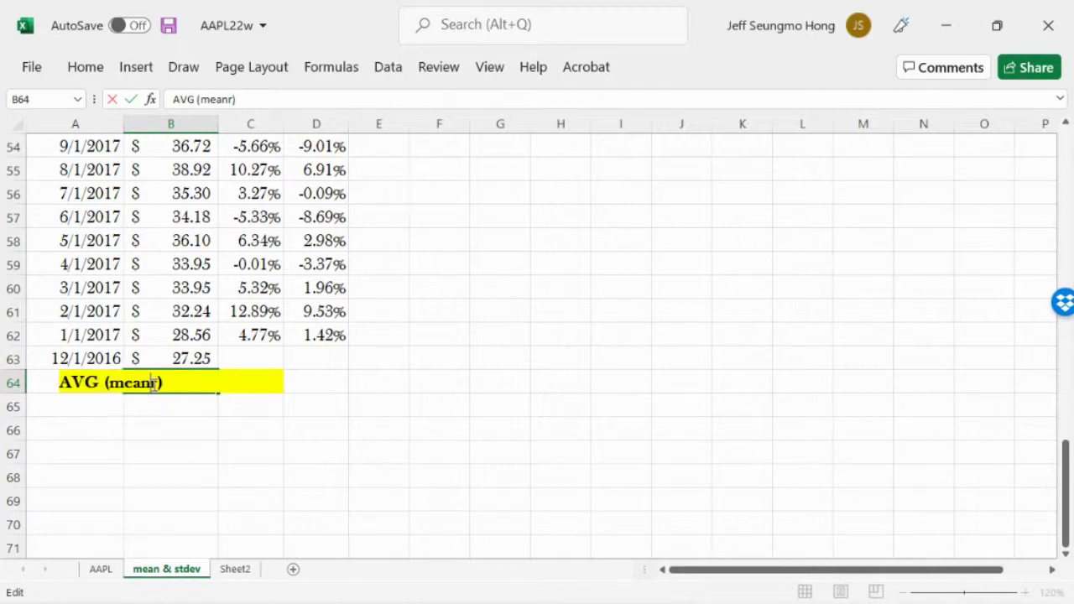
click(571, 354)
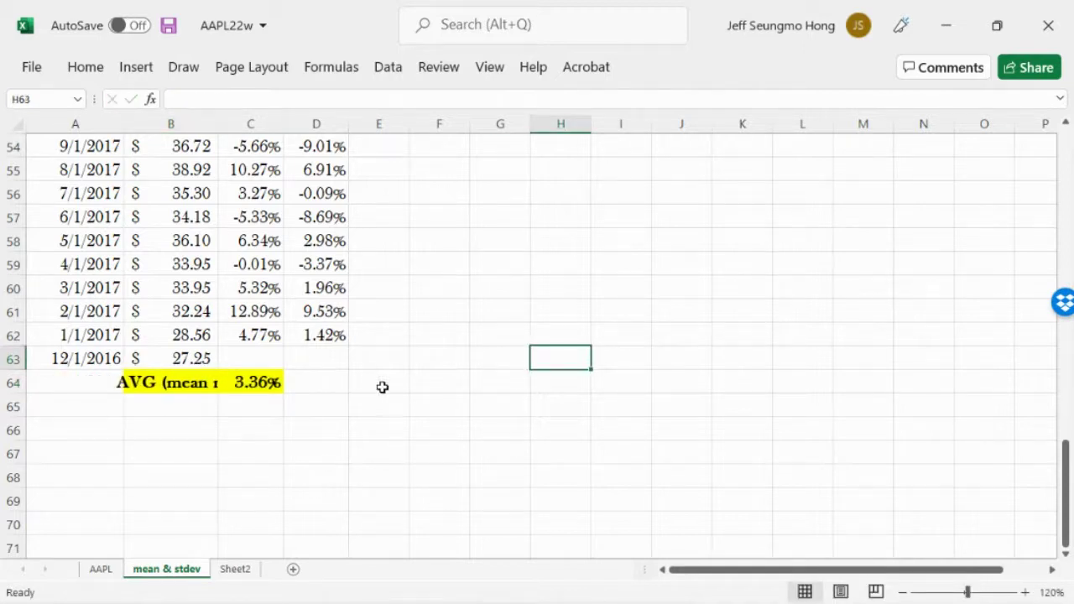
- Remove the word "mean" from the label in B64 so that it reads "AVG (r)"
click(188, 383)
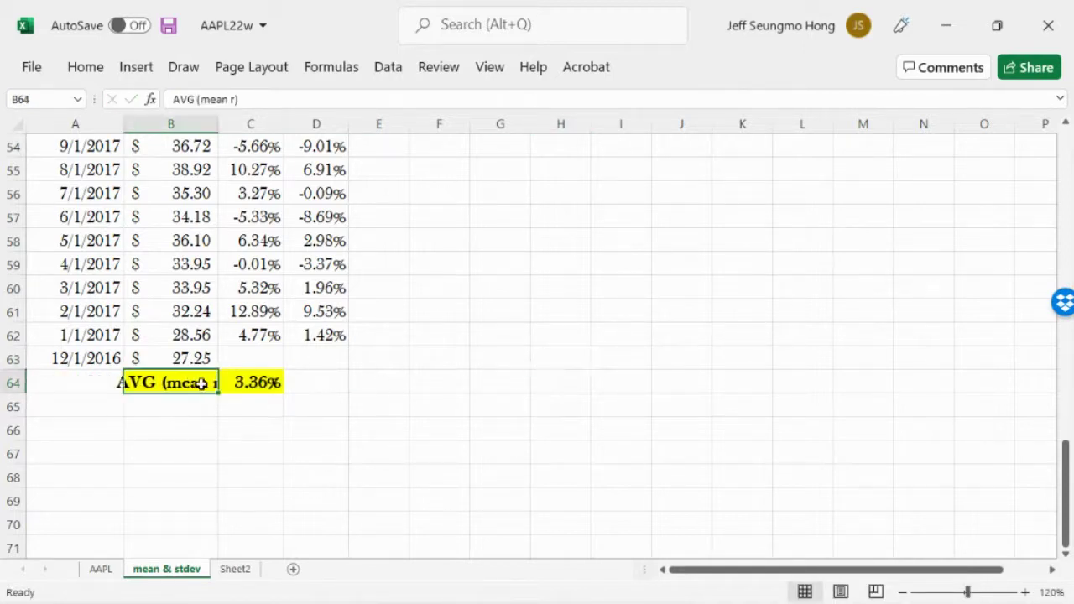
click(233, 99)
drag(233, 99, 217, 99)
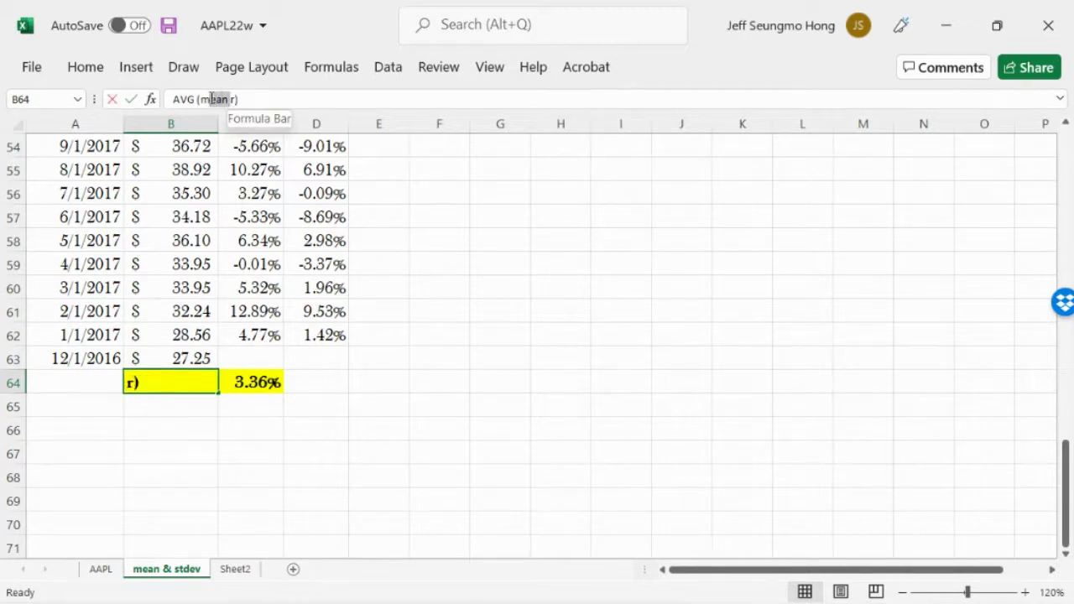
key(BackSpace)
click(544, 287)
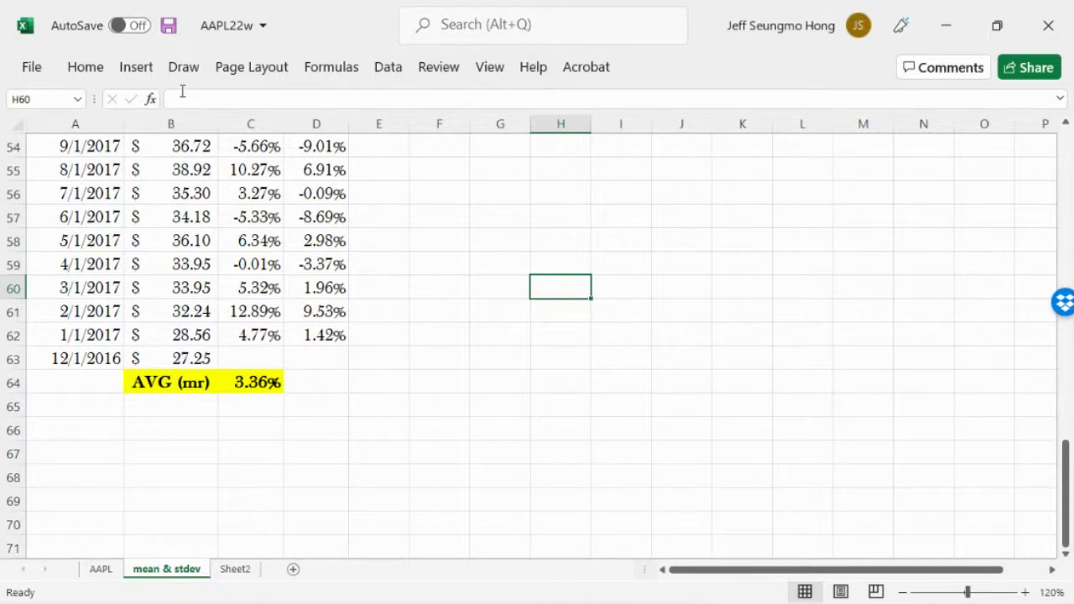
click(202, 356)
click(202, 378)
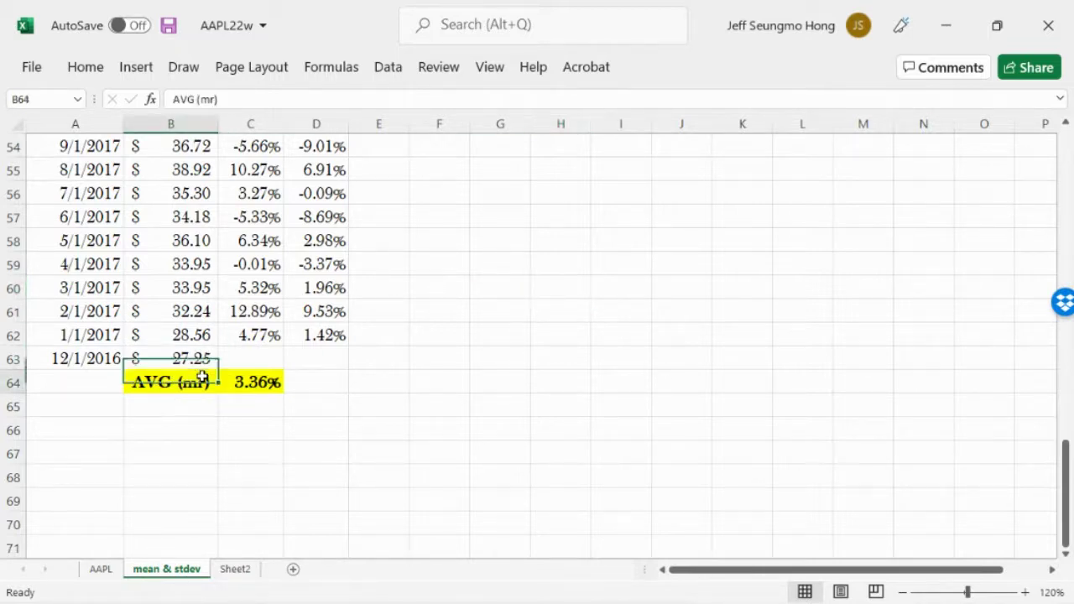
click(210, 99)
key(BackSpace)
key(BackSpace)
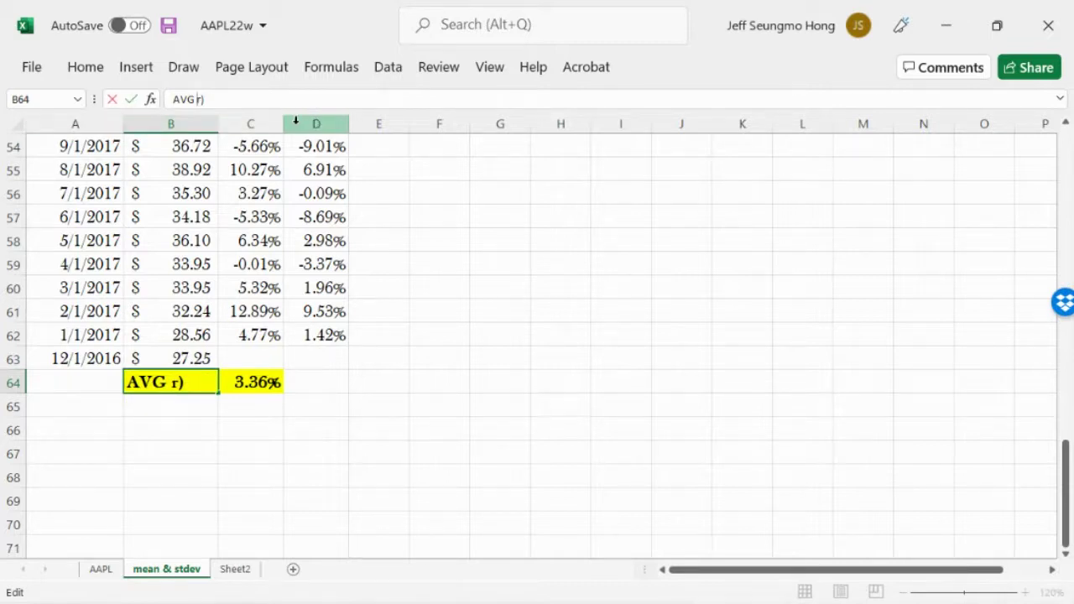
text(()
click(561, 334)
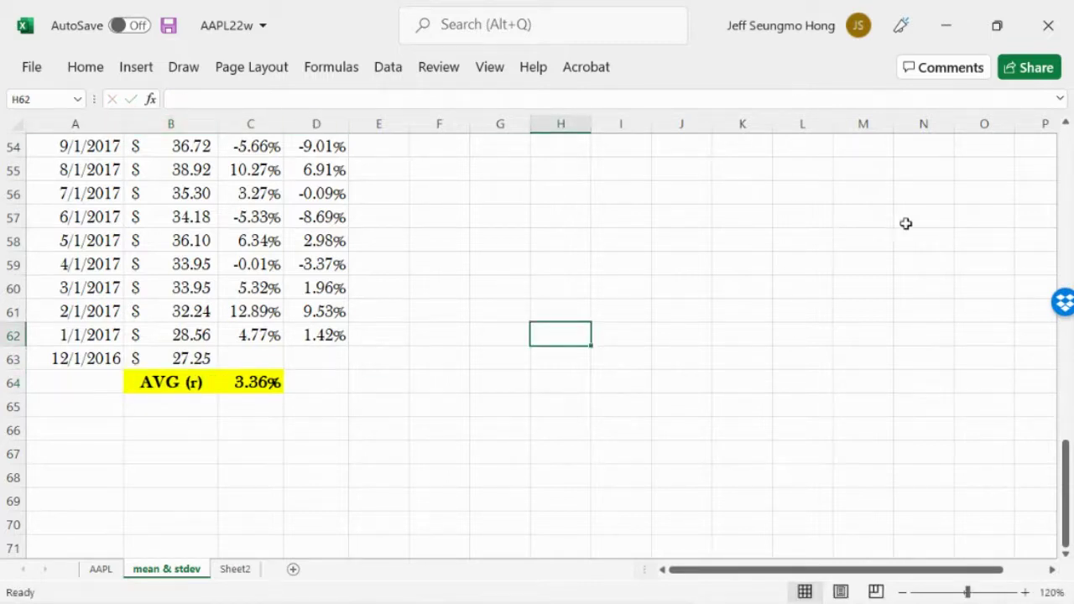
- Review the Diff column and inspect the AVERAGE formula behind the average return in C64
drag(1065, 495, 1065, 141)
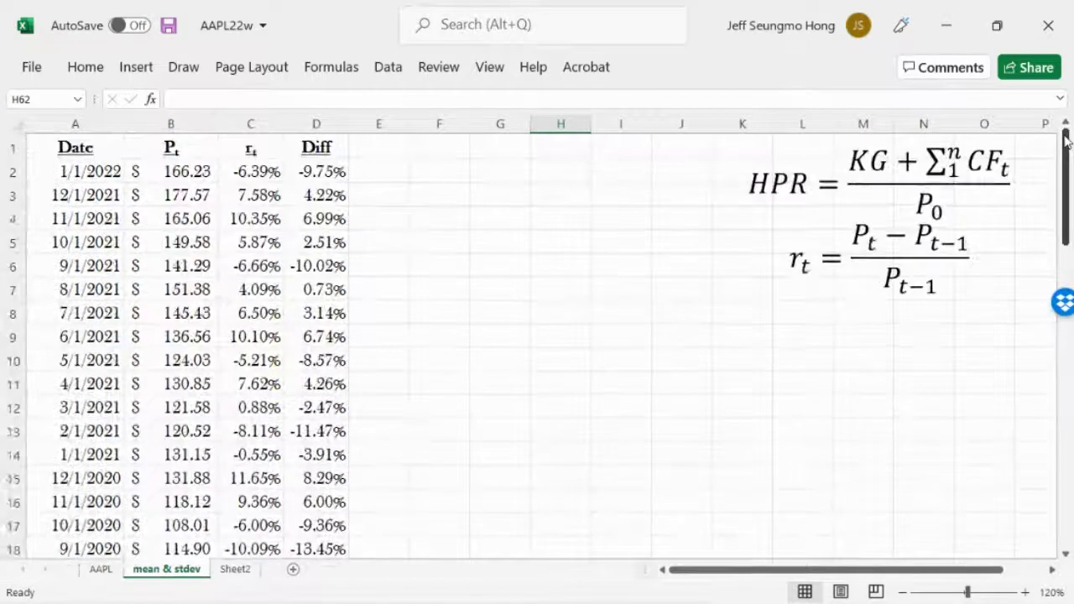
click(323, 147)
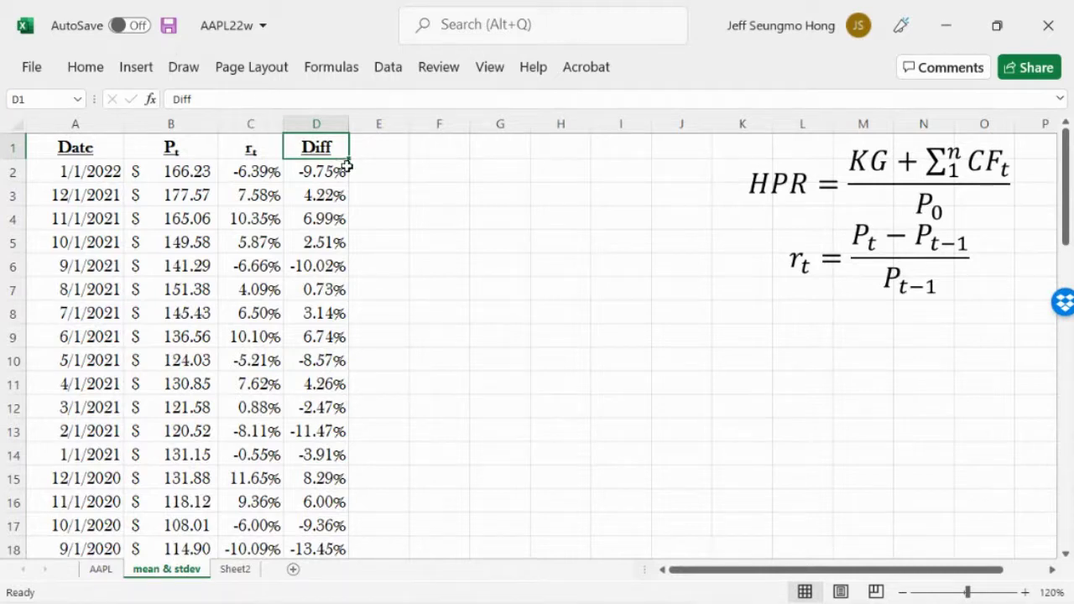
click(401, 172)
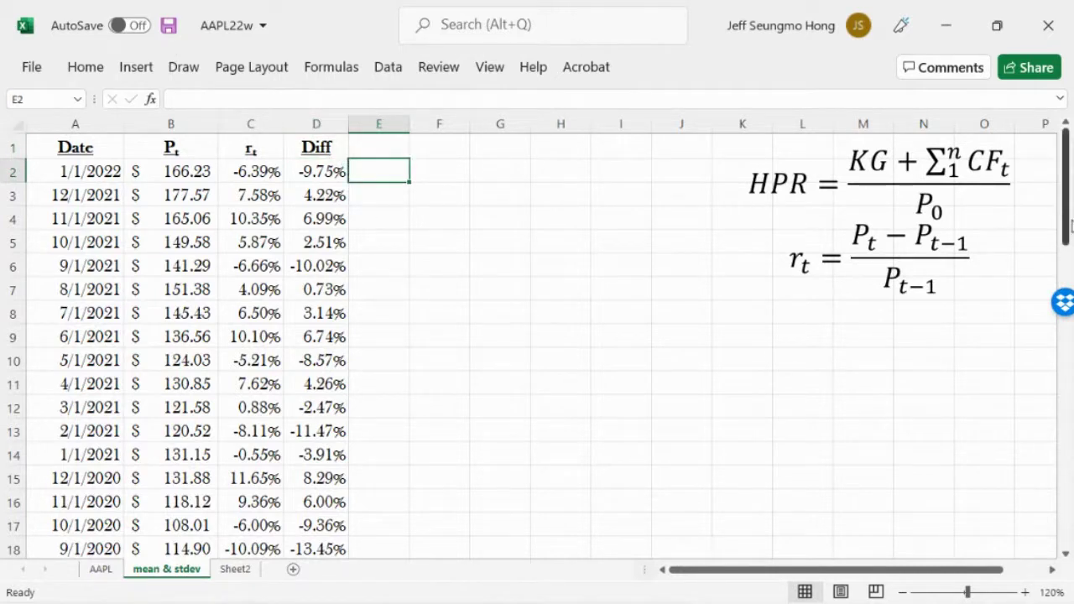
drag(1065, 239, 1071, 554)
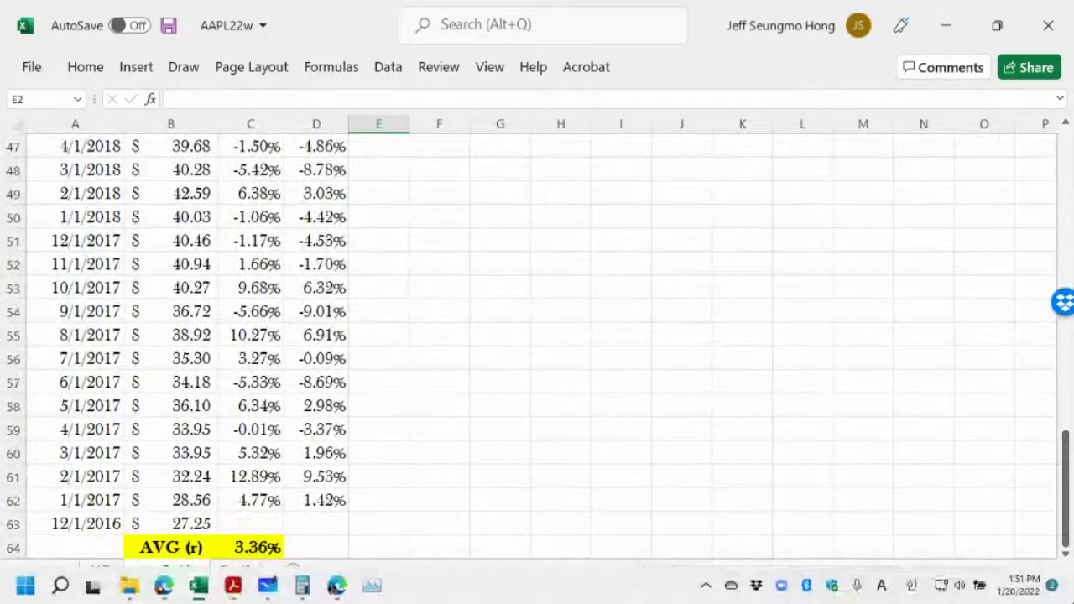
scroll(1066, 558, down, 1)
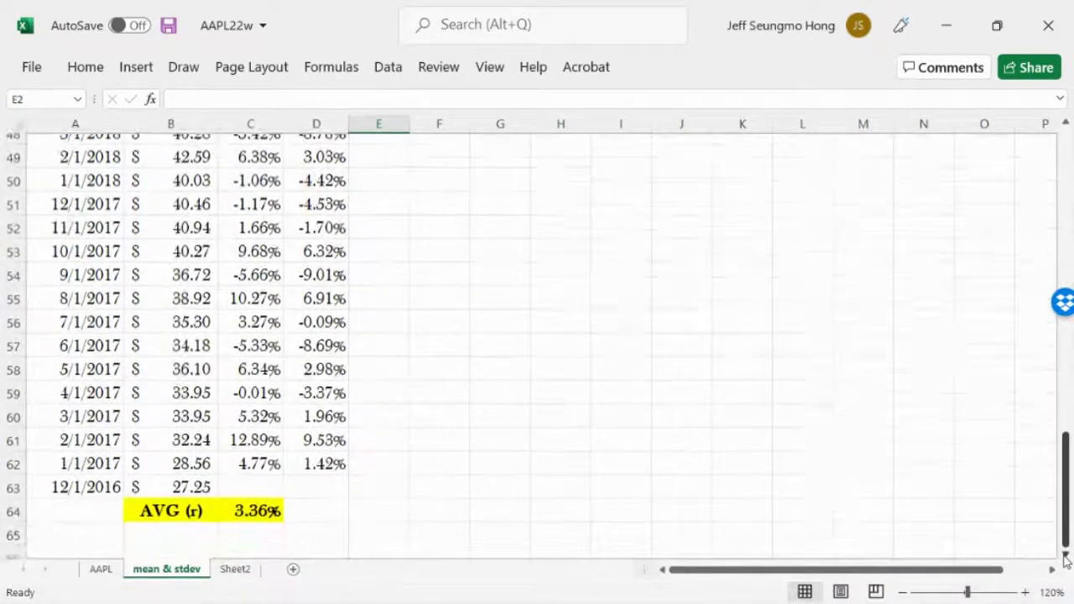
click(273, 499)
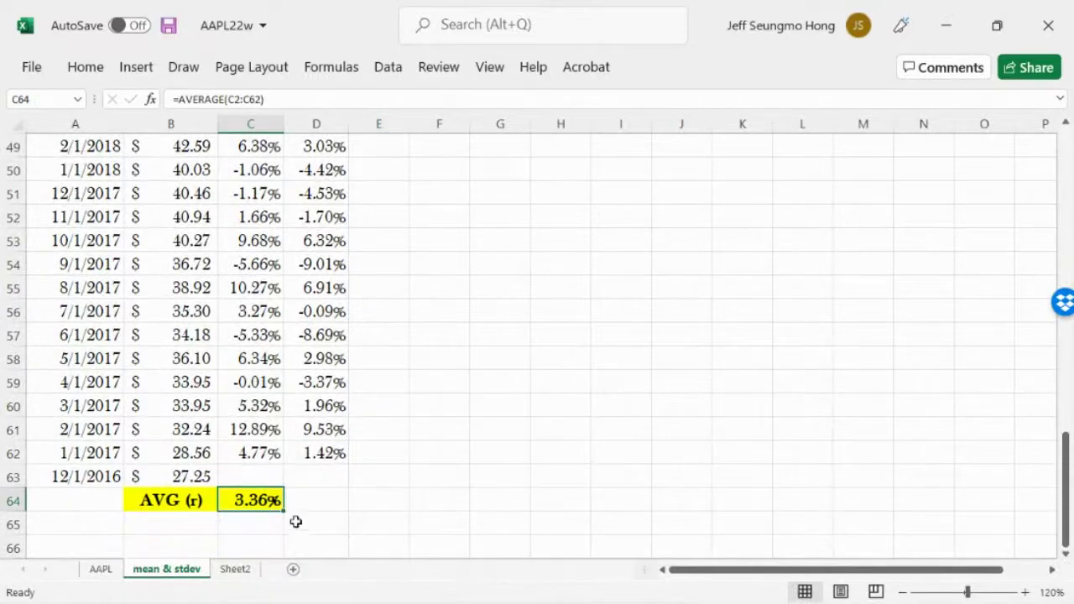
click(285, 510)
double_click(258, 501)
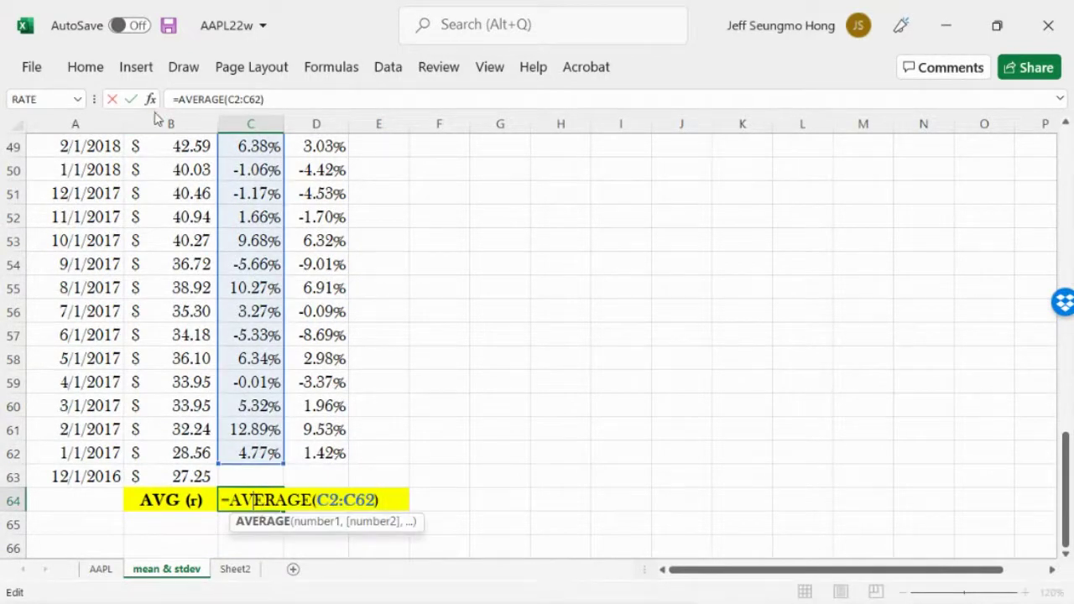
click(111, 99)
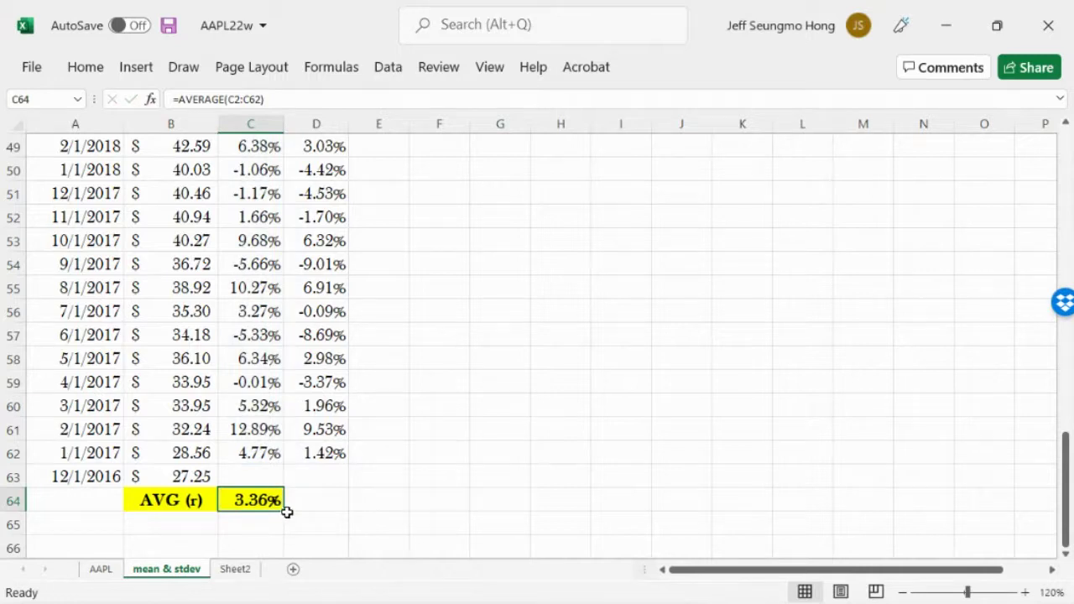
- Fill the average formula from C64 into D64 and inspect the range it averages in the Diff column
drag(286, 510, 333, 500)
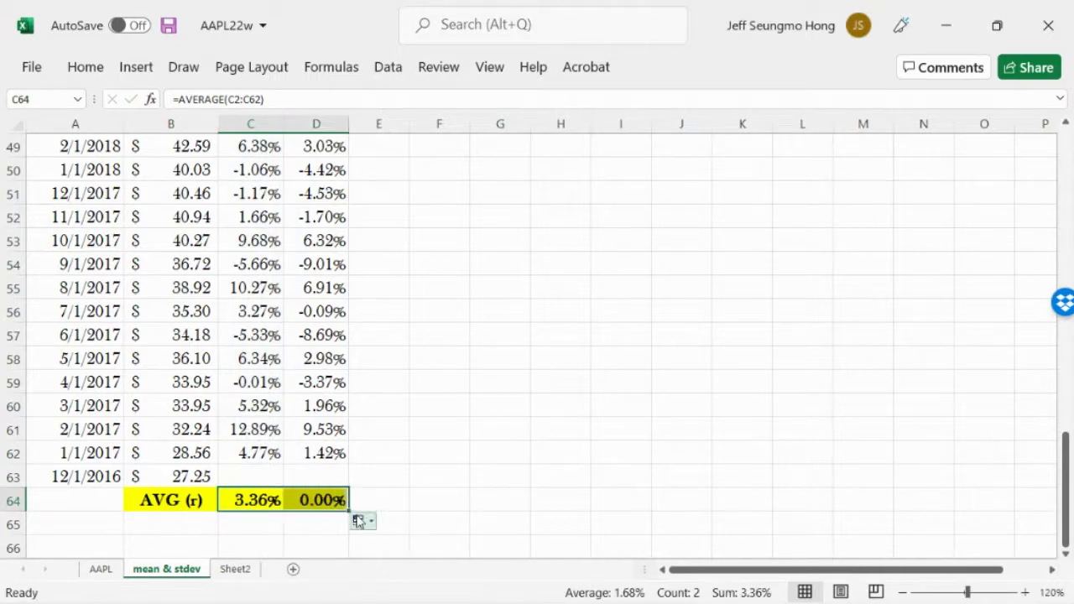
click(333, 500)
double_click(333, 500)
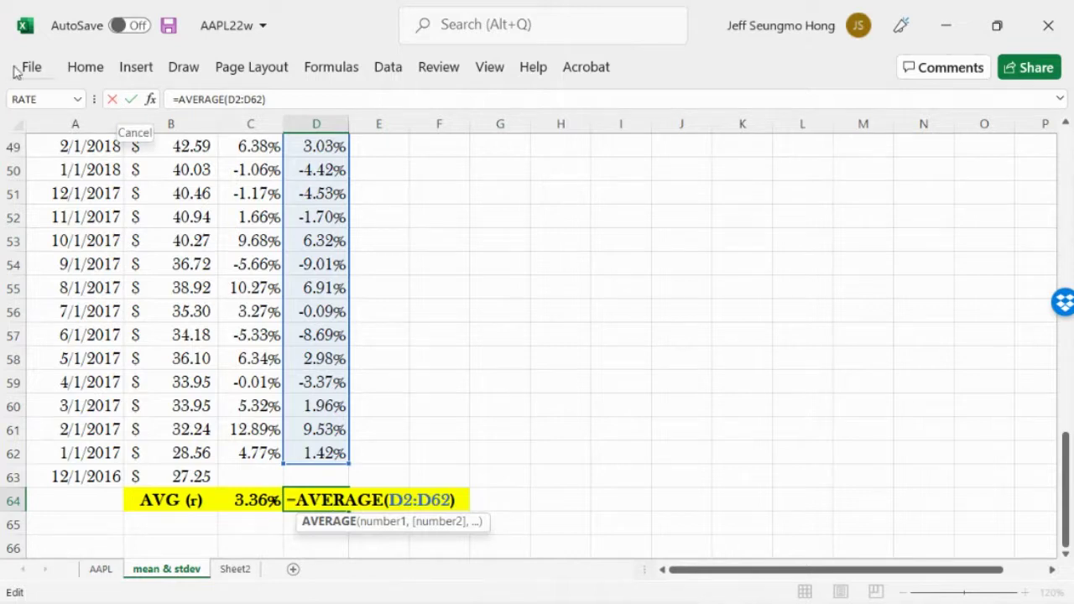
click(112, 100)
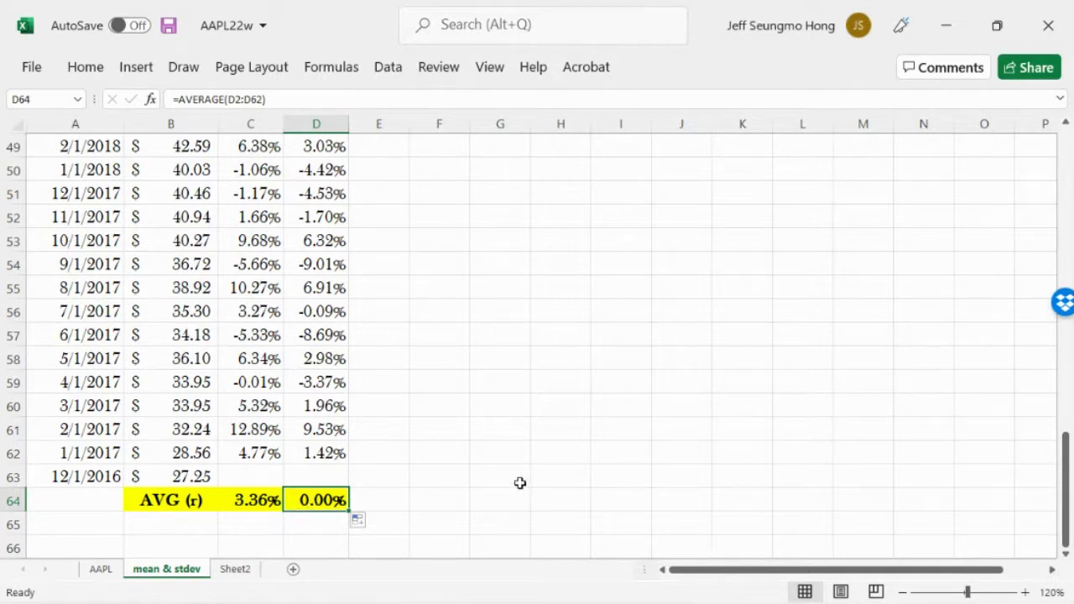
- Clear the average in D64, and undo both the clearing and the fill from C64
key(Delete)
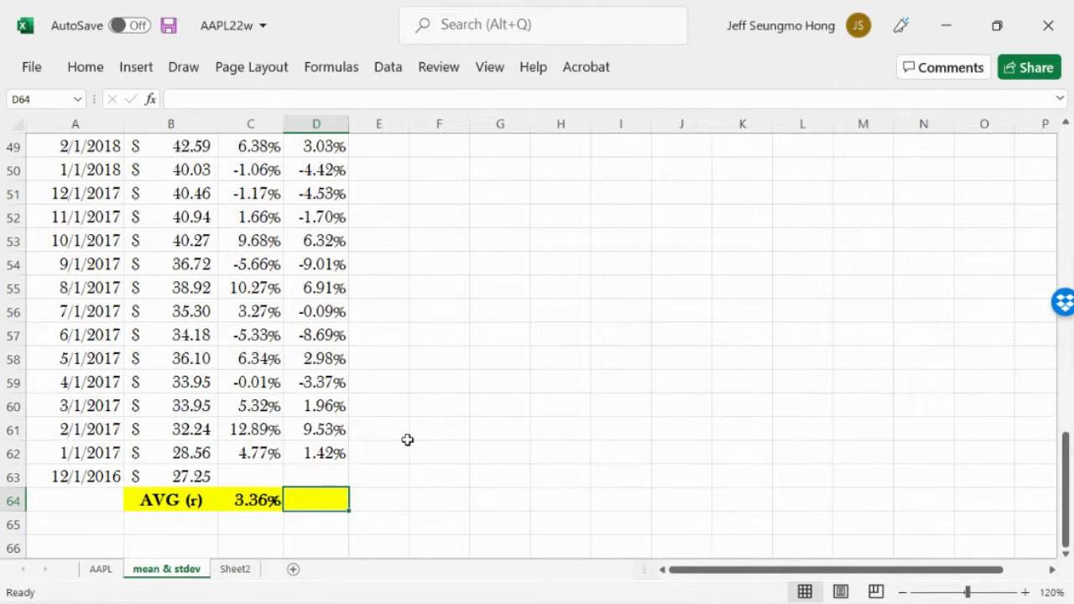
click(87, 67)
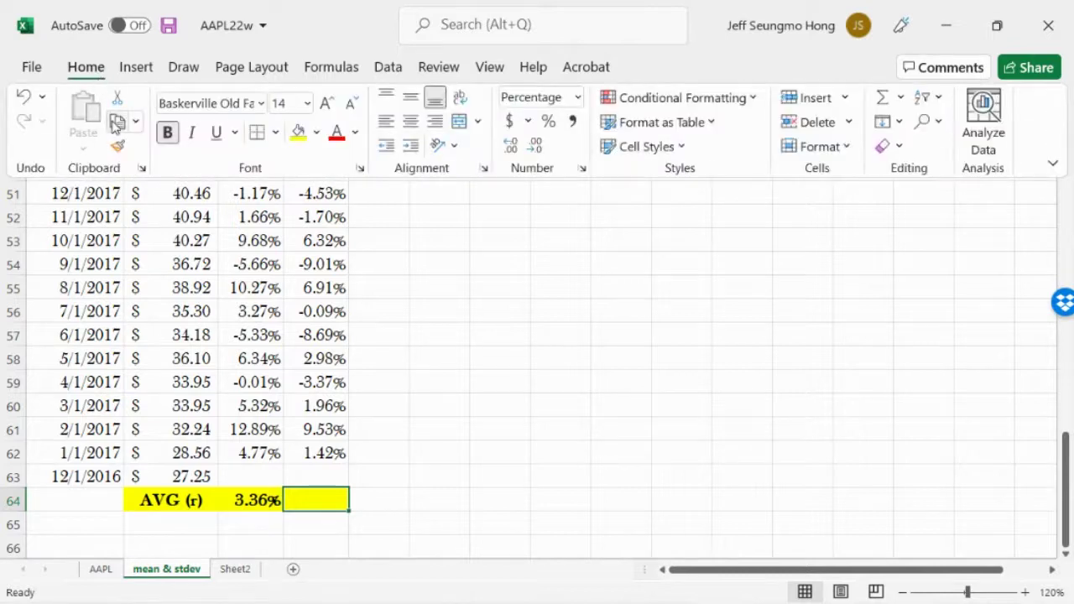
click(24, 100)
click(23, 99)
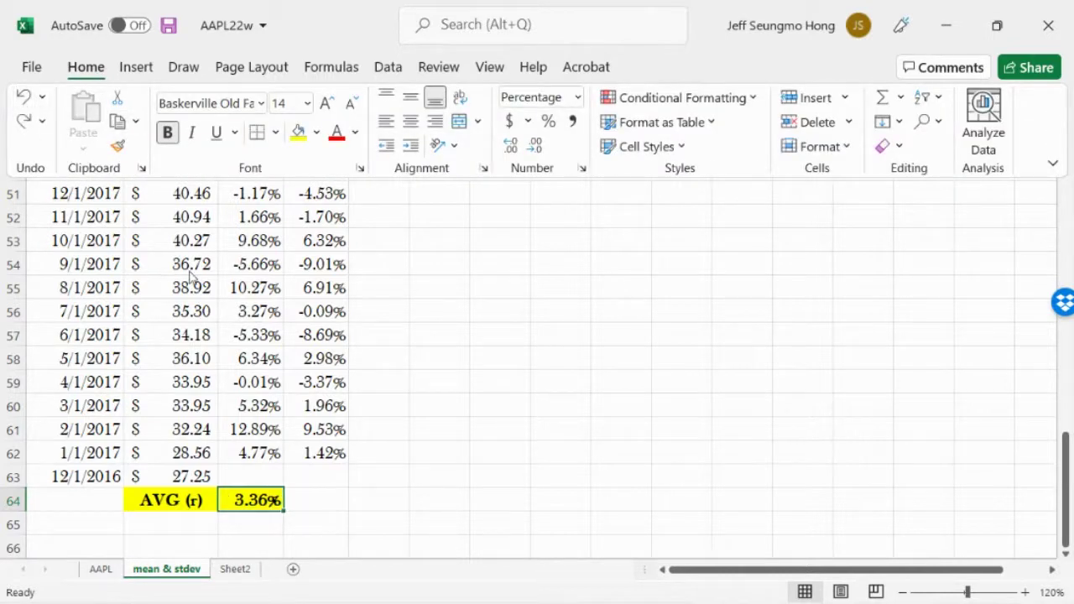
click(409, 525)
click(385, 512)
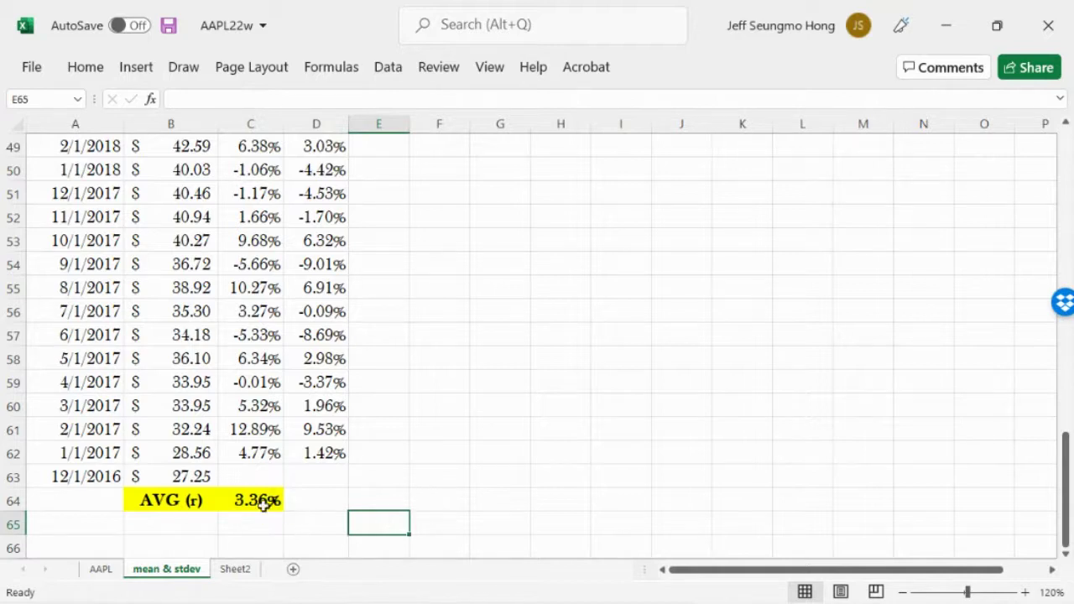
- Copy the Diff header from D1 into E1 and extend it to read "Diff^2"
scroll(1072, 178, up, 16)
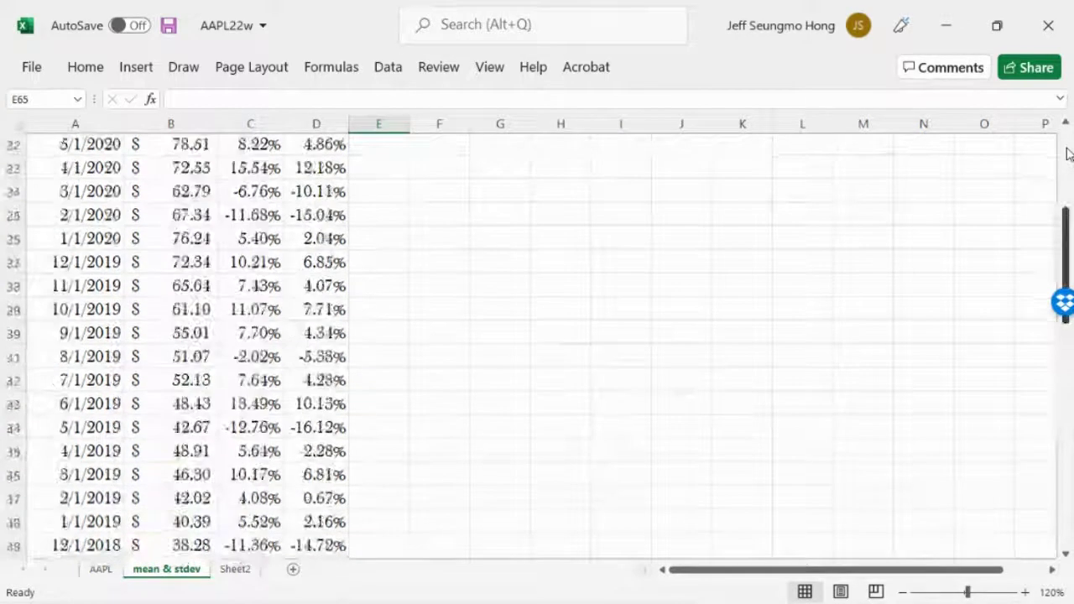
click(334, 151)
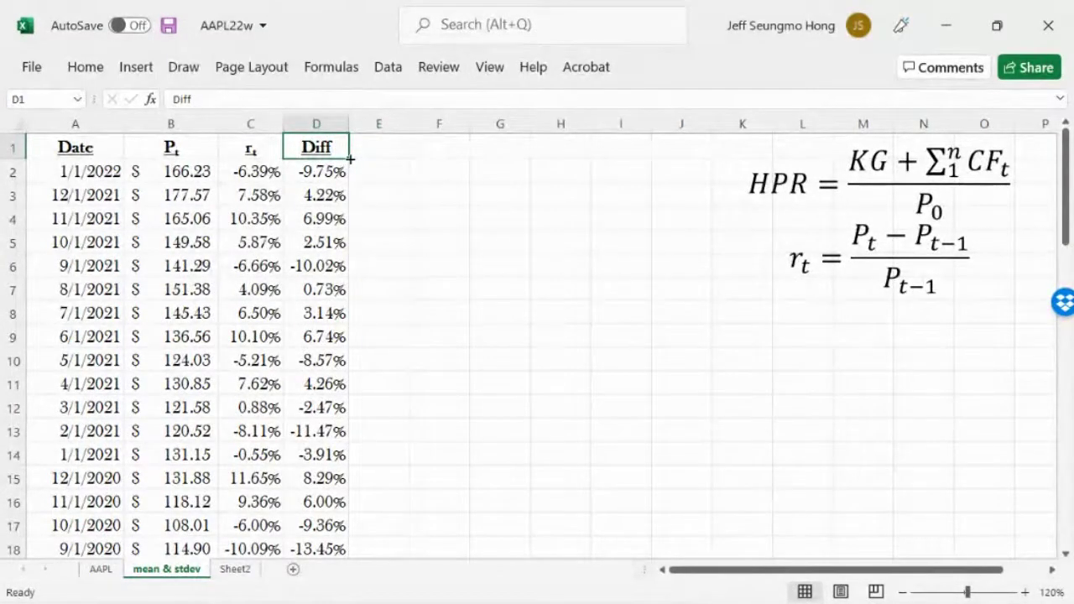
drag(349, 158, 351, 159)
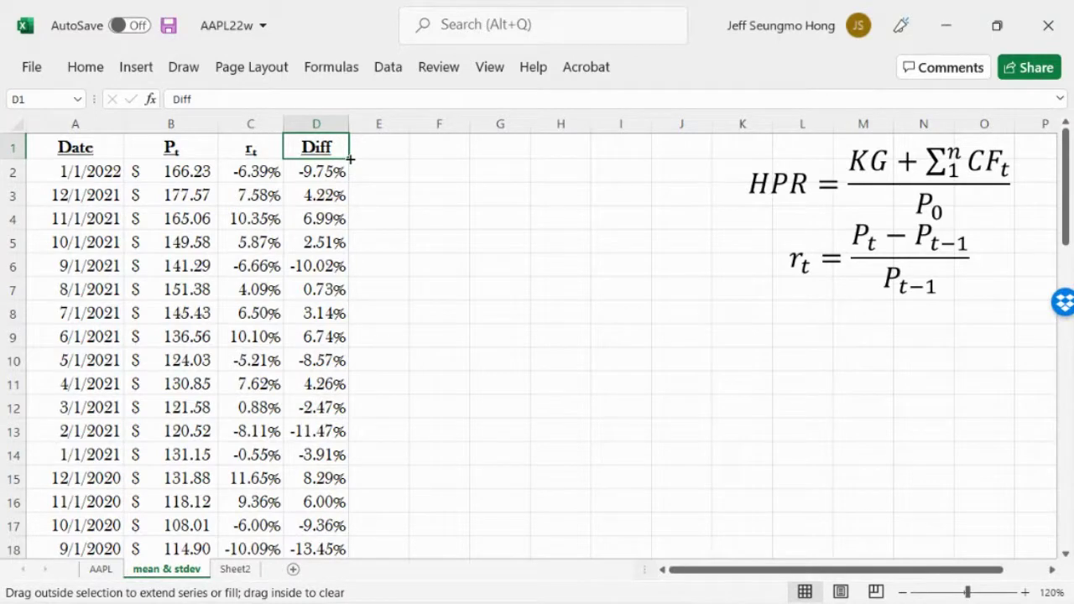
drag(351, 159, 378, 160)
click(379, 148)
click(280, 97)
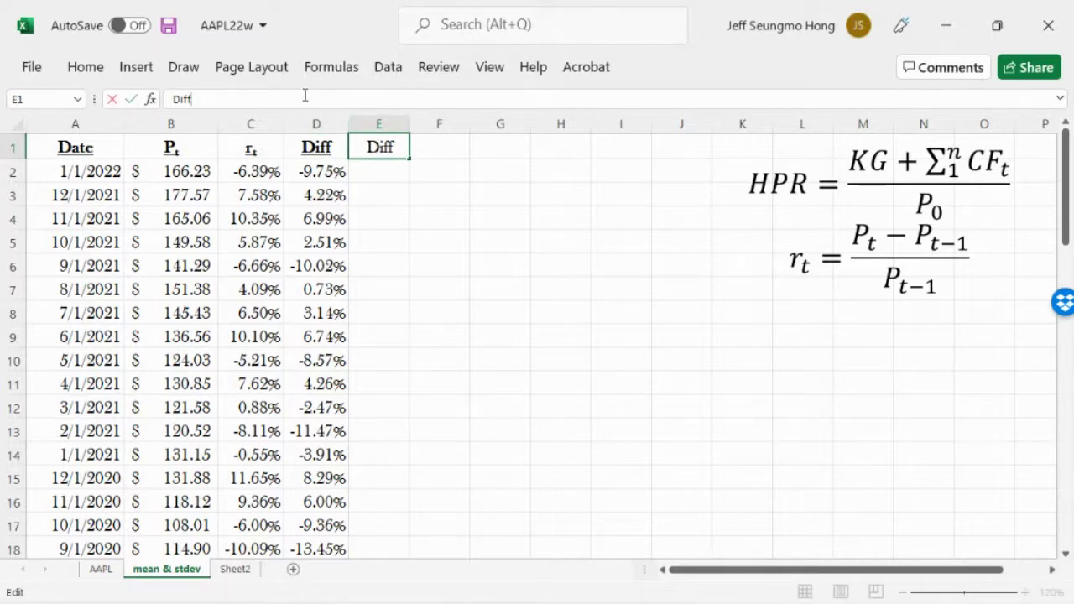
text(^2)
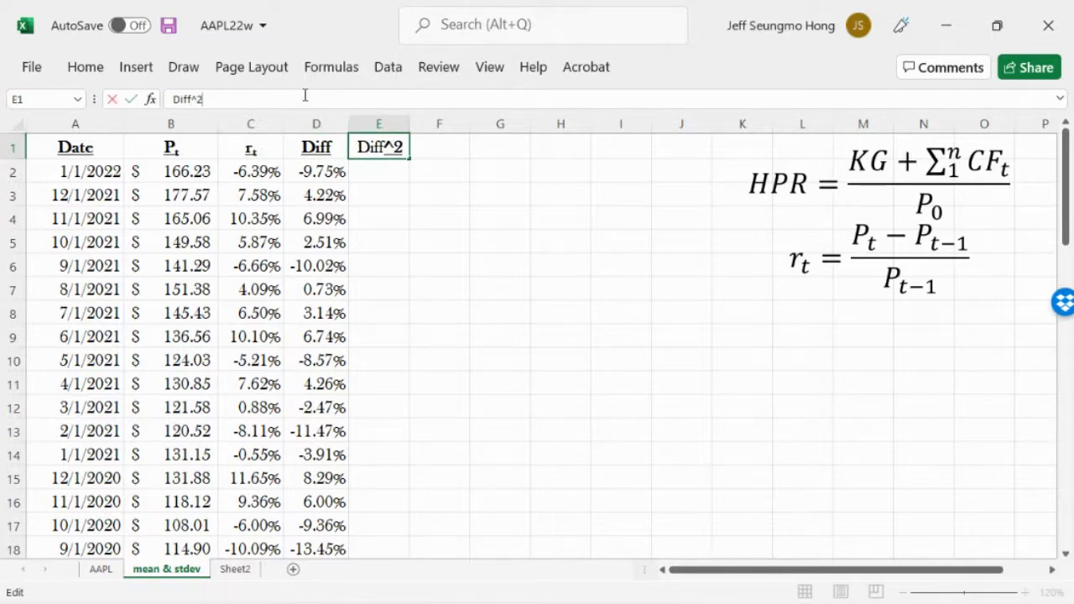
key(Return)
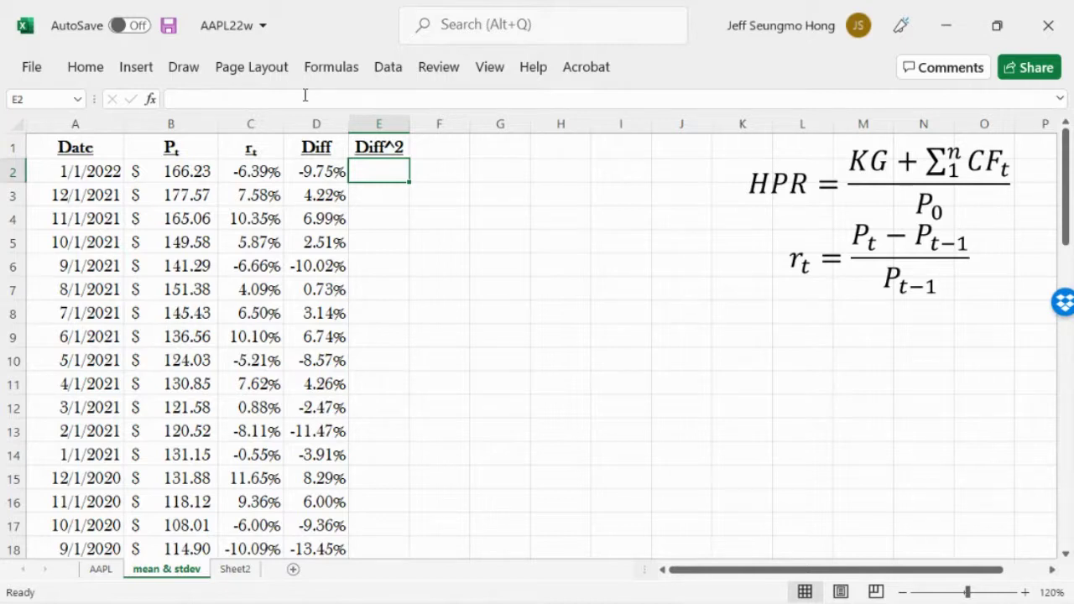
- Enter the formula =D2^2 in E2 to square the first Diff value
text(=)
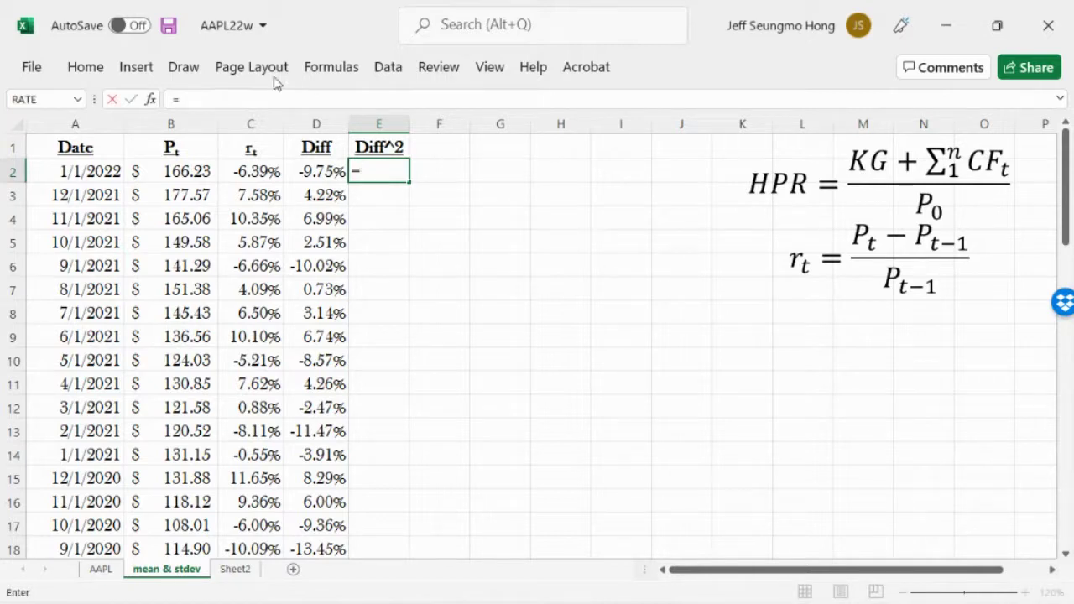
click(308, 172)
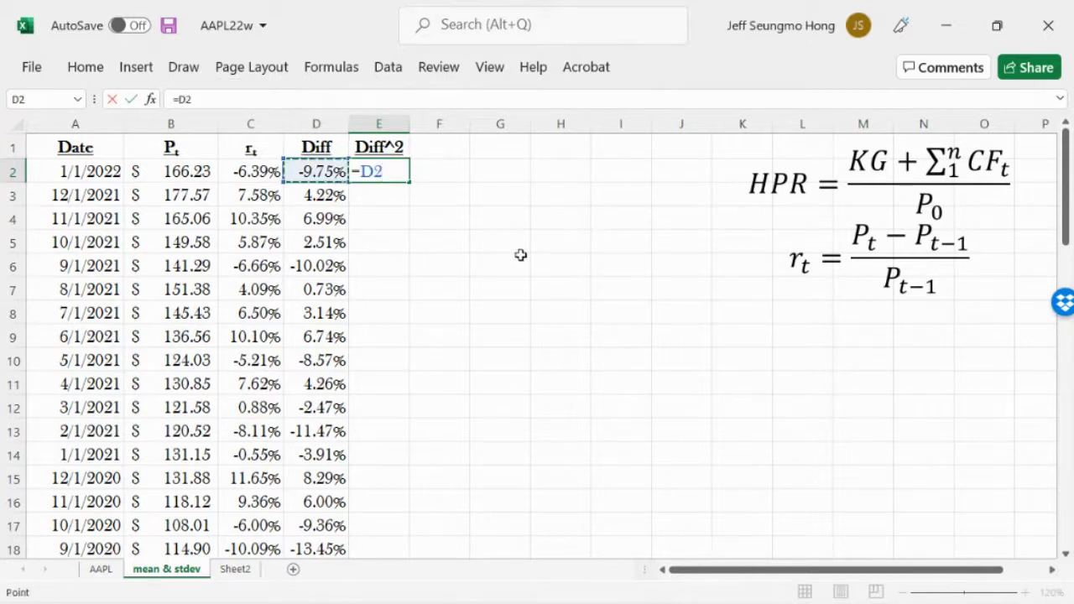
text(^2)
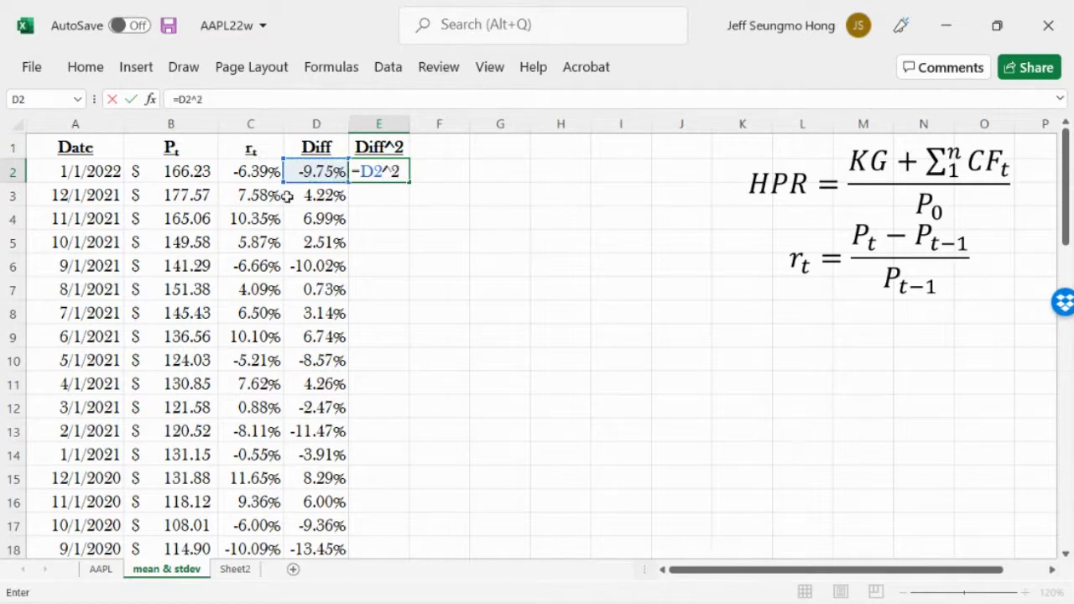
click(131, 99)
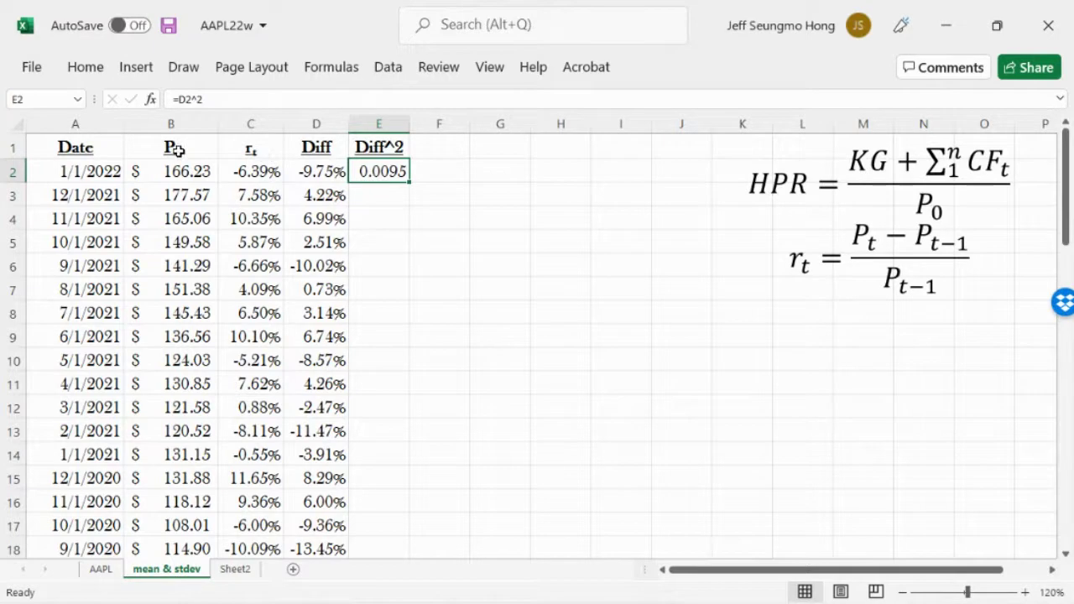
- Format E2 as a percentage with two decimals and fill its formula down the Diff^2 column through E62
click(83, 68)
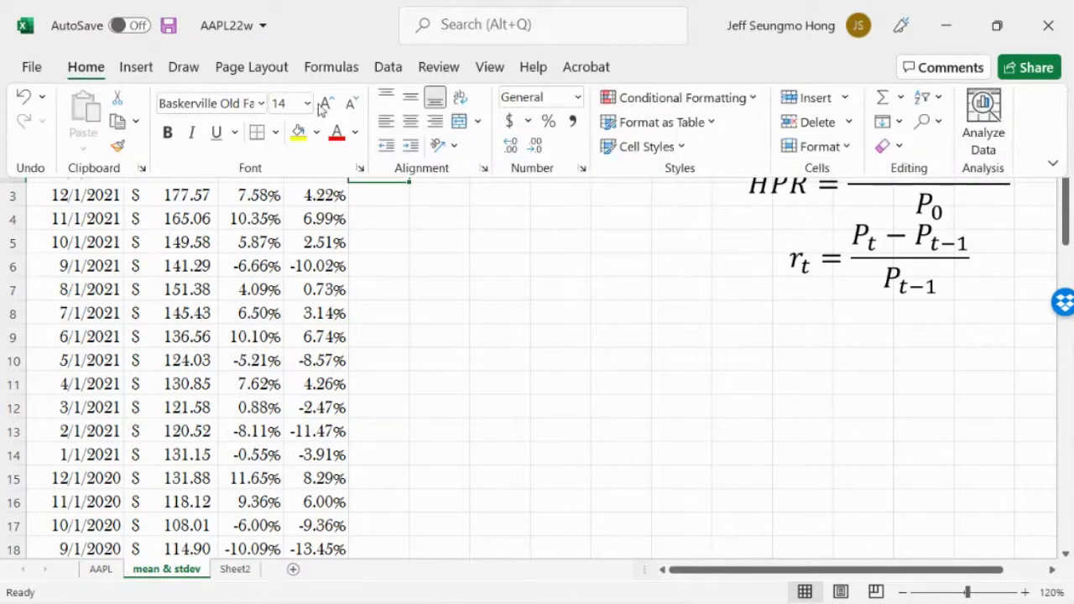
click(551, 124)
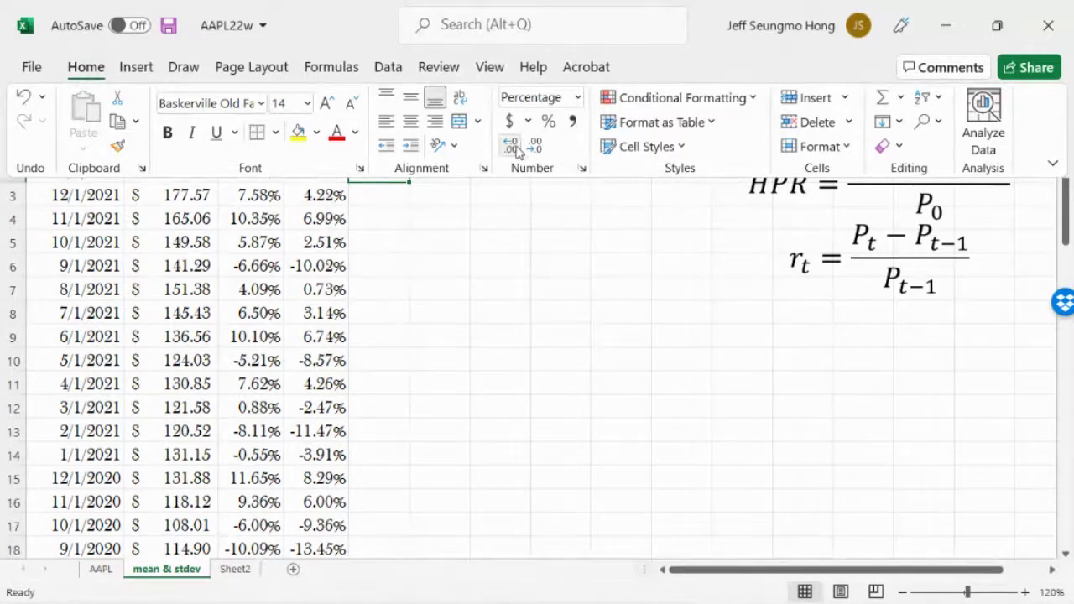
click(501, 285)
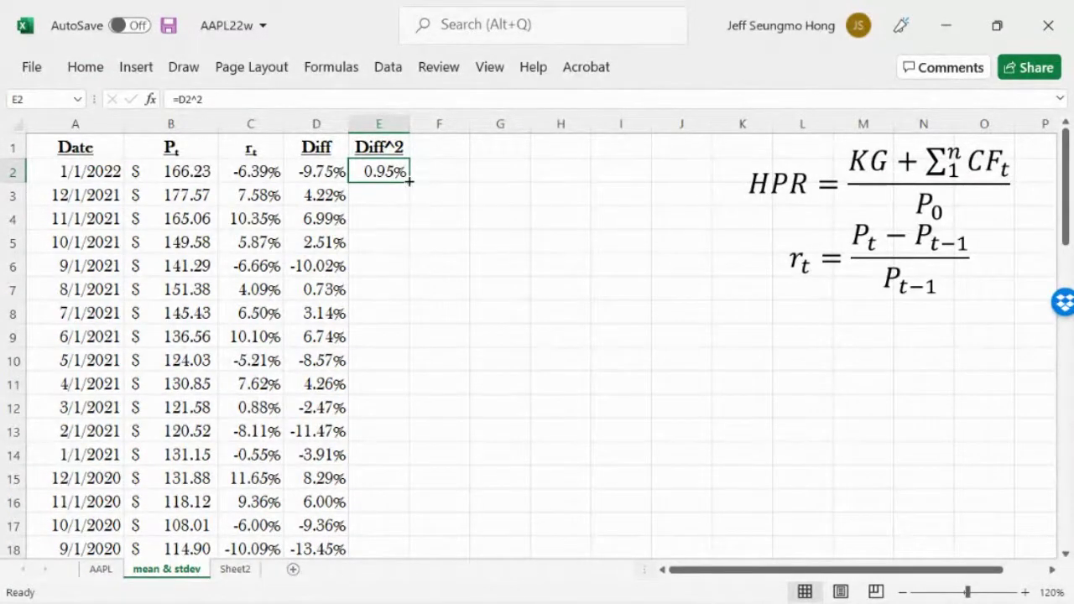
drag(410, 180, 410, 484)
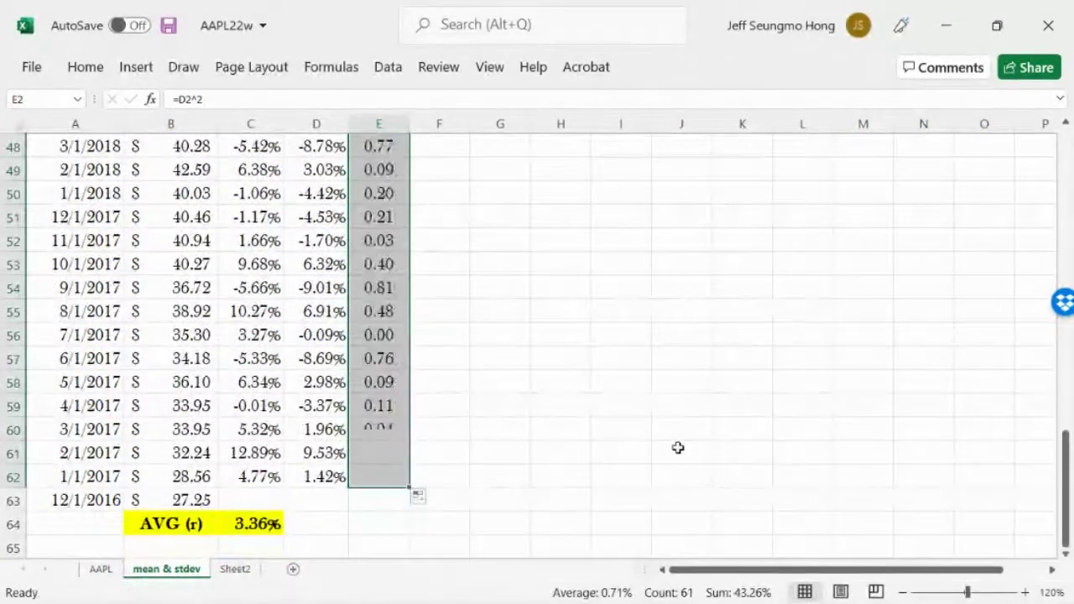
click(678, 447)
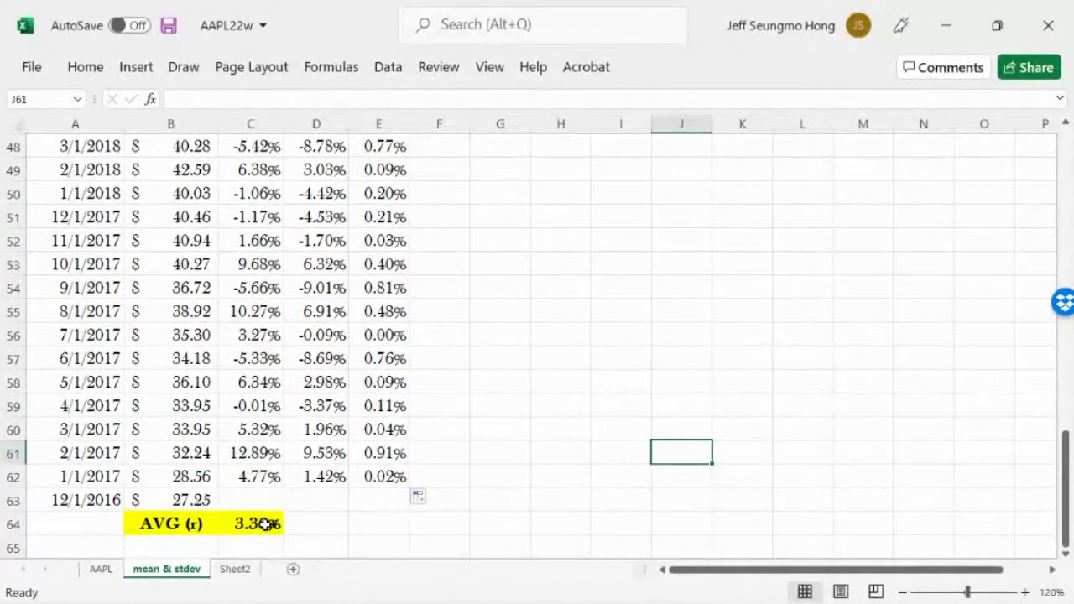
- Inspect the average return formula in C64 and review the Diff and Diff^2 values from the first row
click(261, 523)
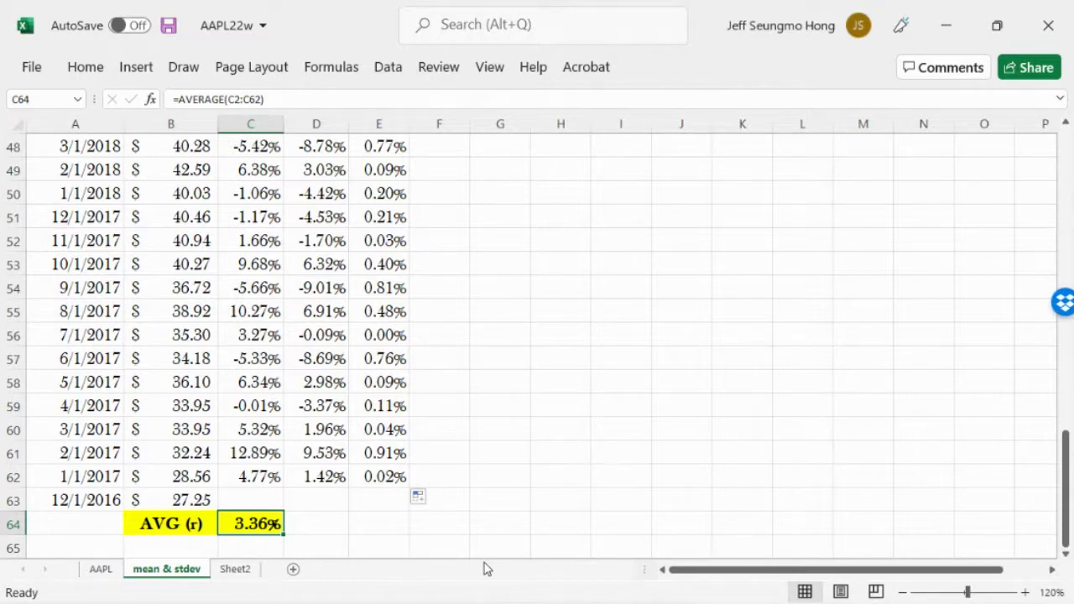
scroll(1070, 146, up, 10)
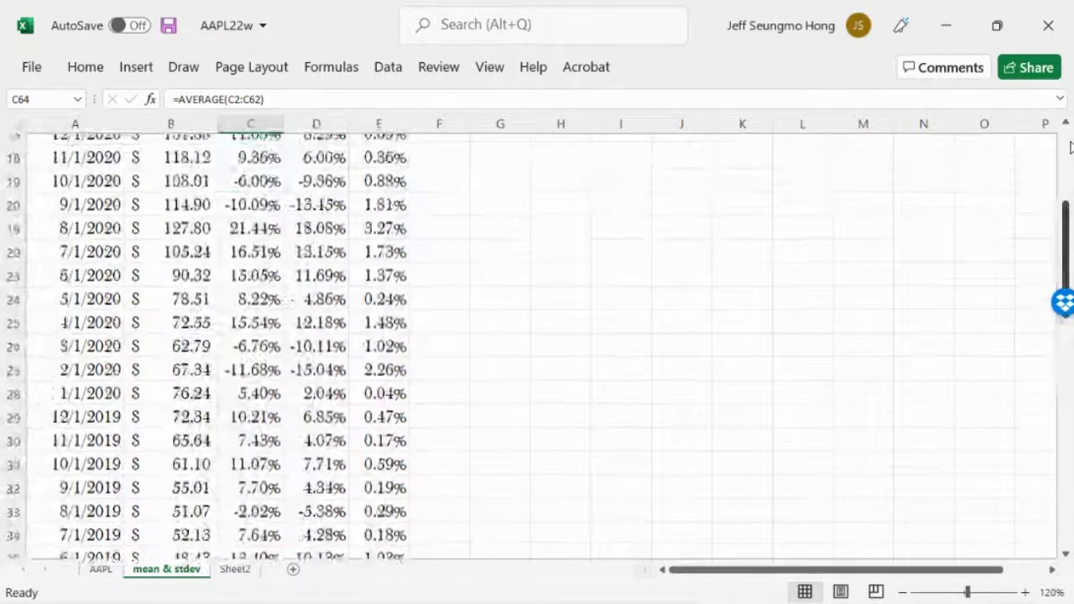
scroll(1071, 147, up, 5)
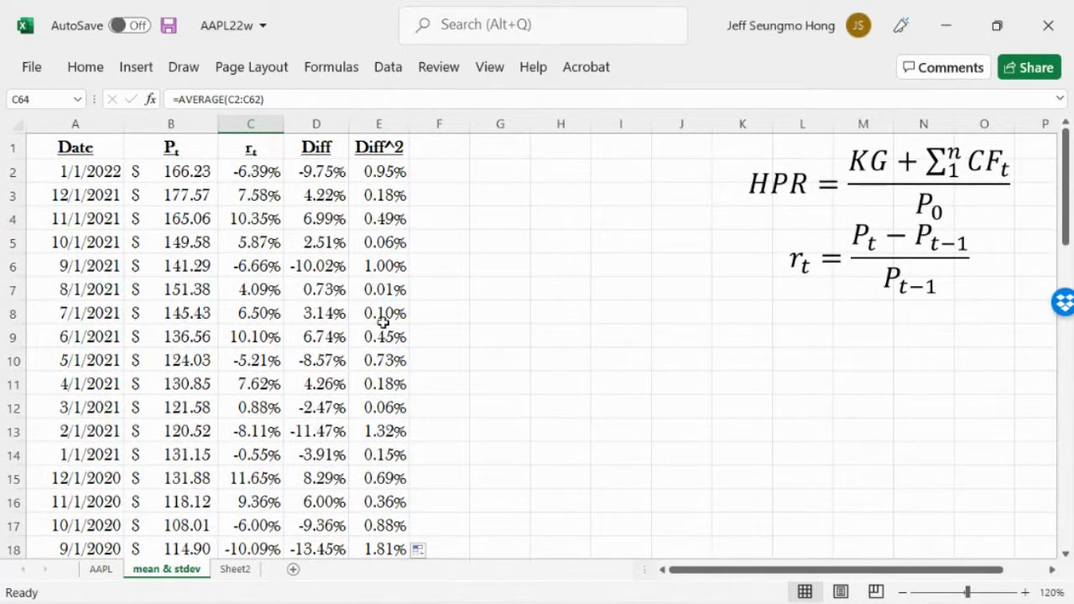
- Total the squared differences in E64 with the formula =SUM(E2:E62)
click(1069, 492)
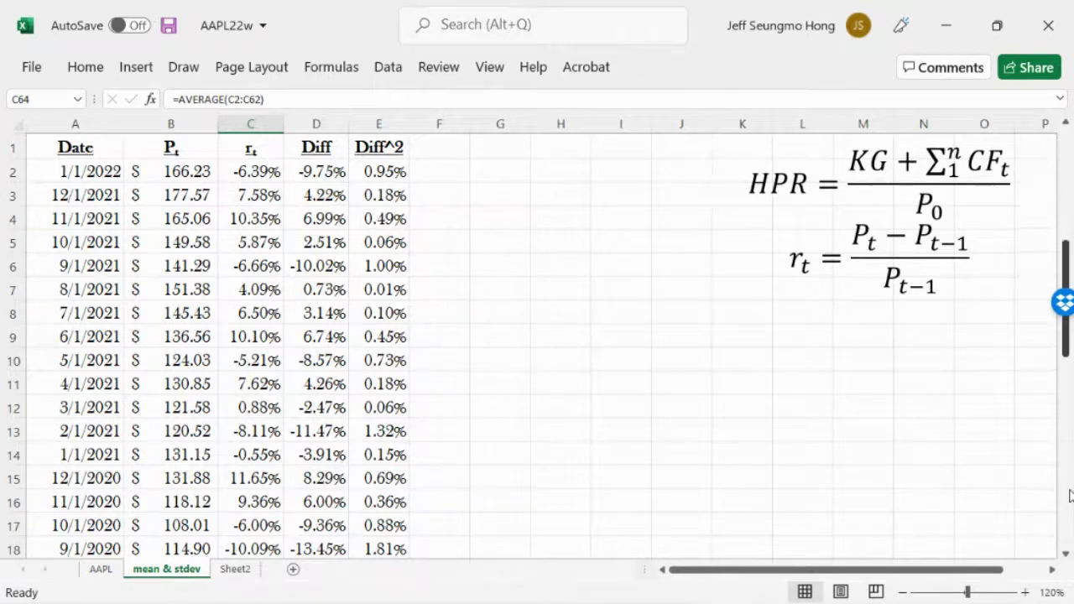
click(1069, 495)
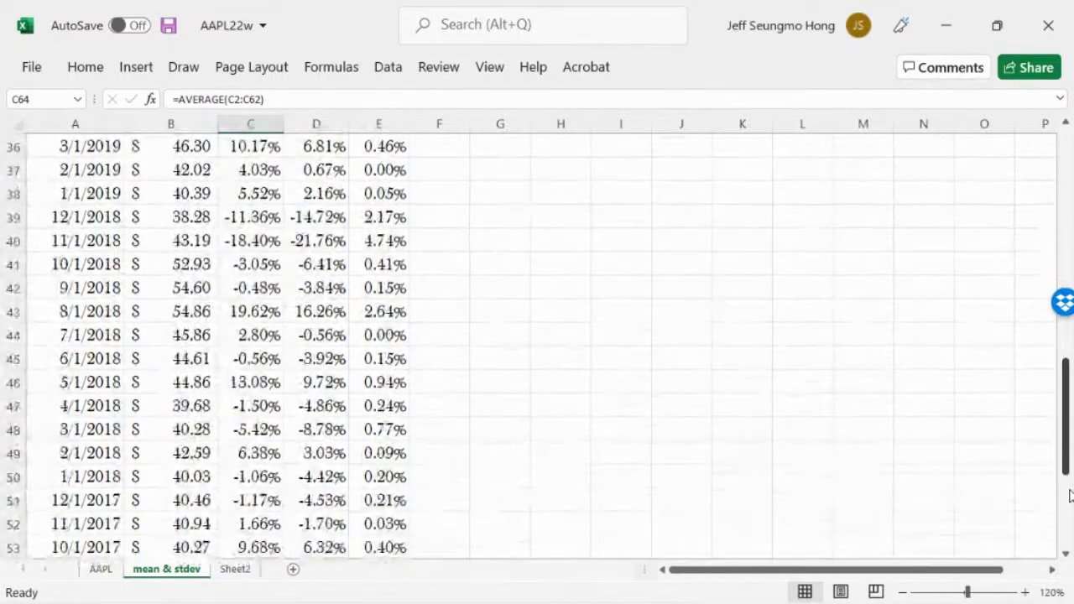
click(1069, 494)
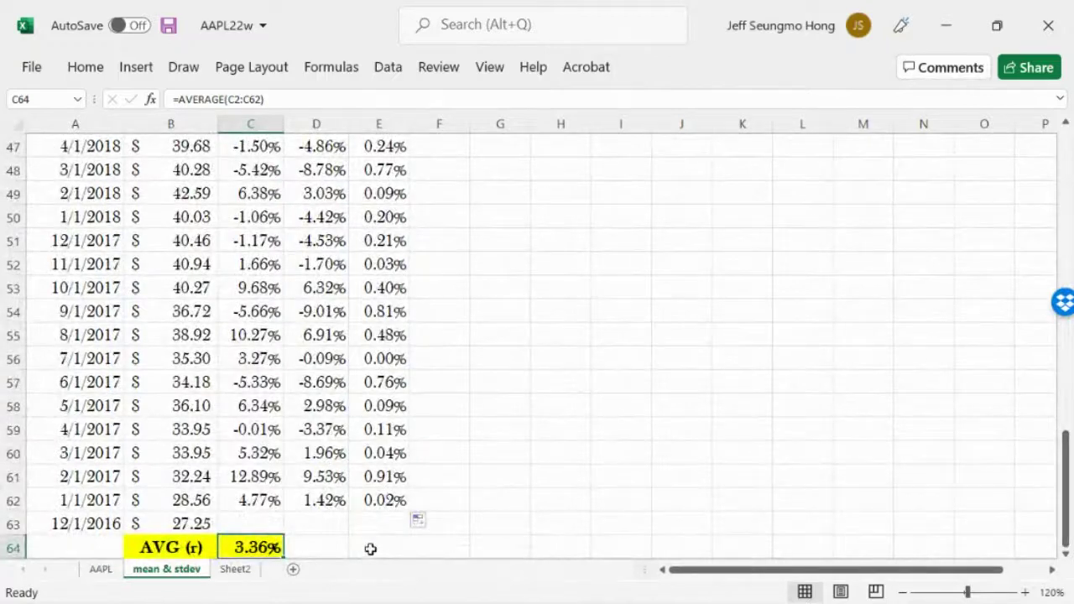
click(372, 546)
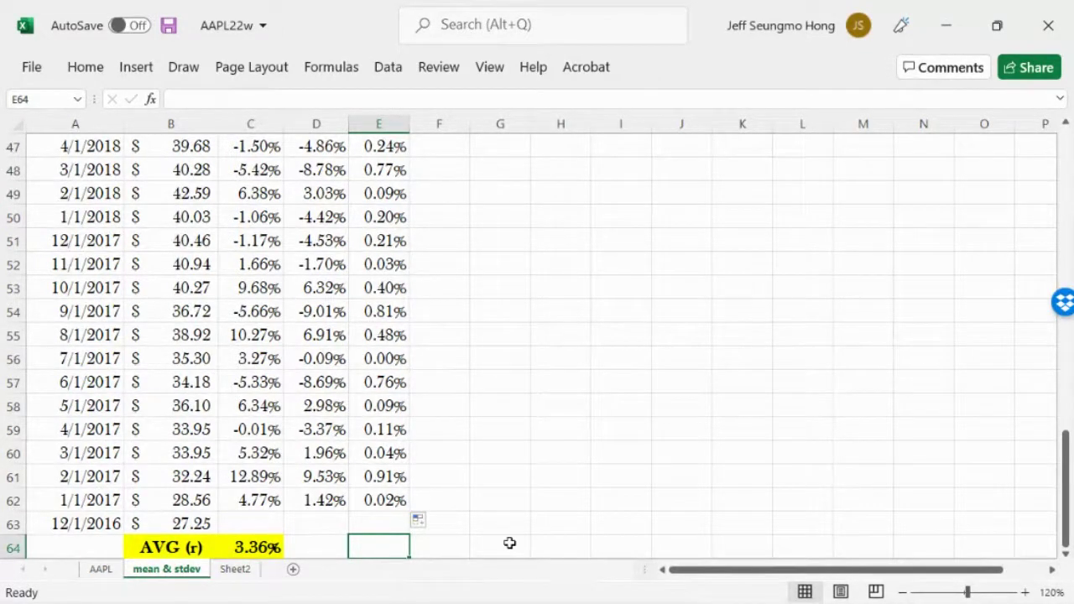
text(=sum()
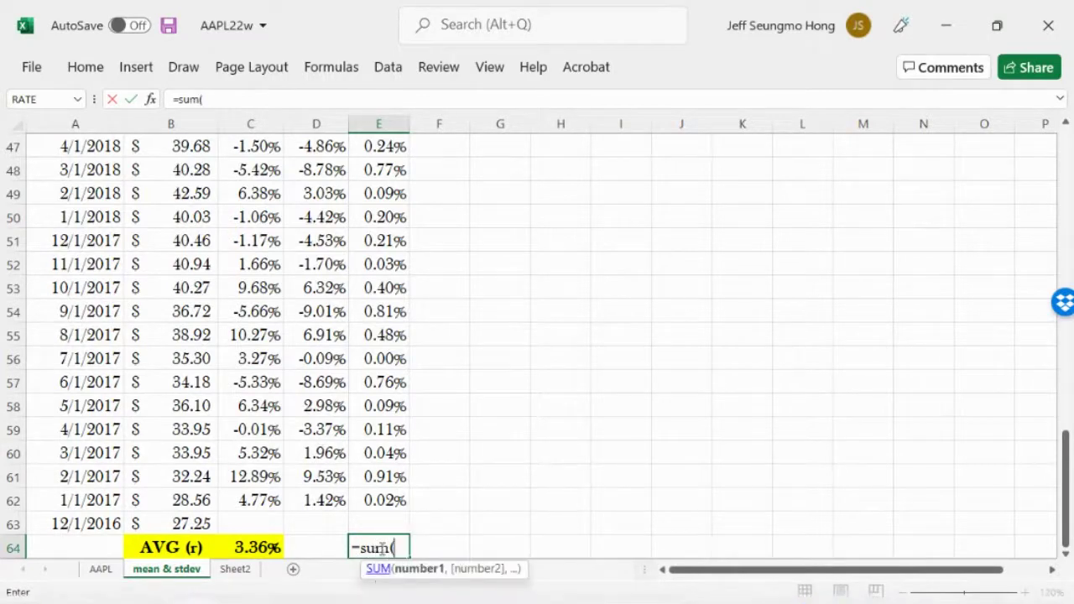
drag(362, 499, 369, 171)
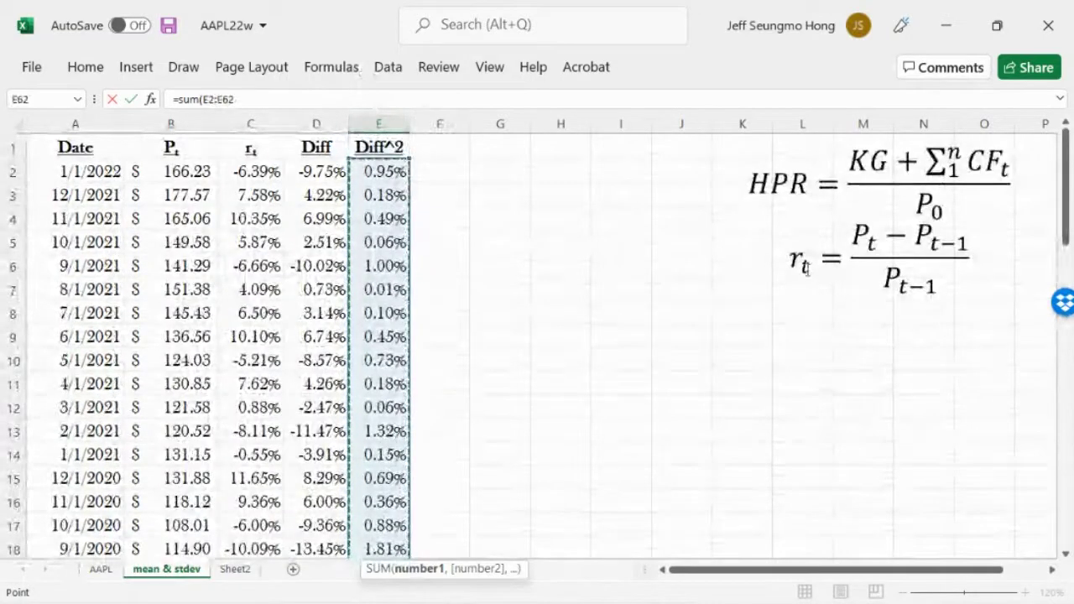
click(130, 99)
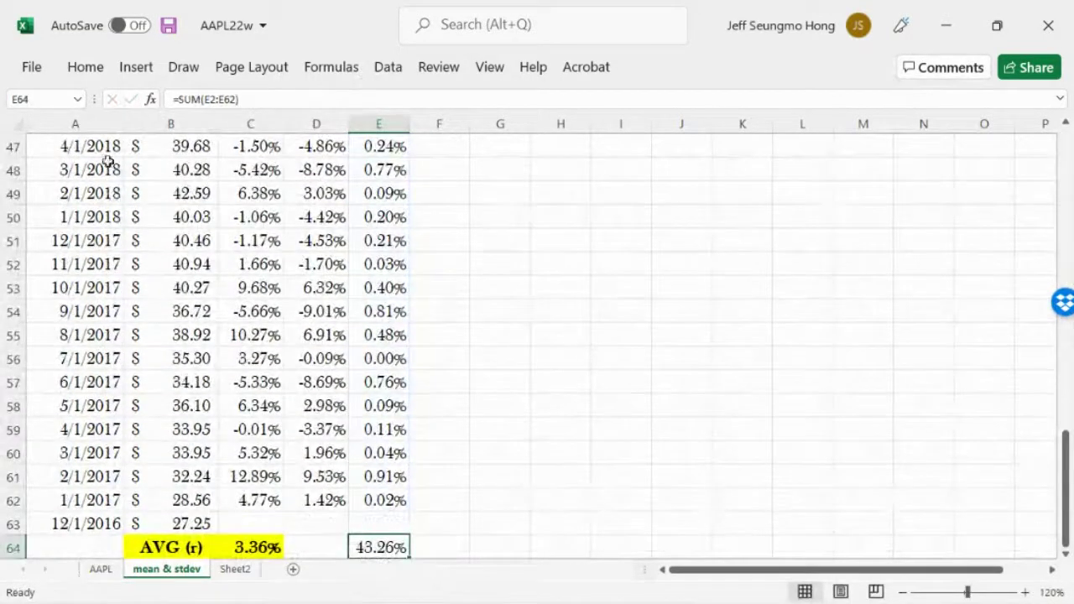
- Label the sum of squared differences by entering "SSQ" in D64
click(334, 544)
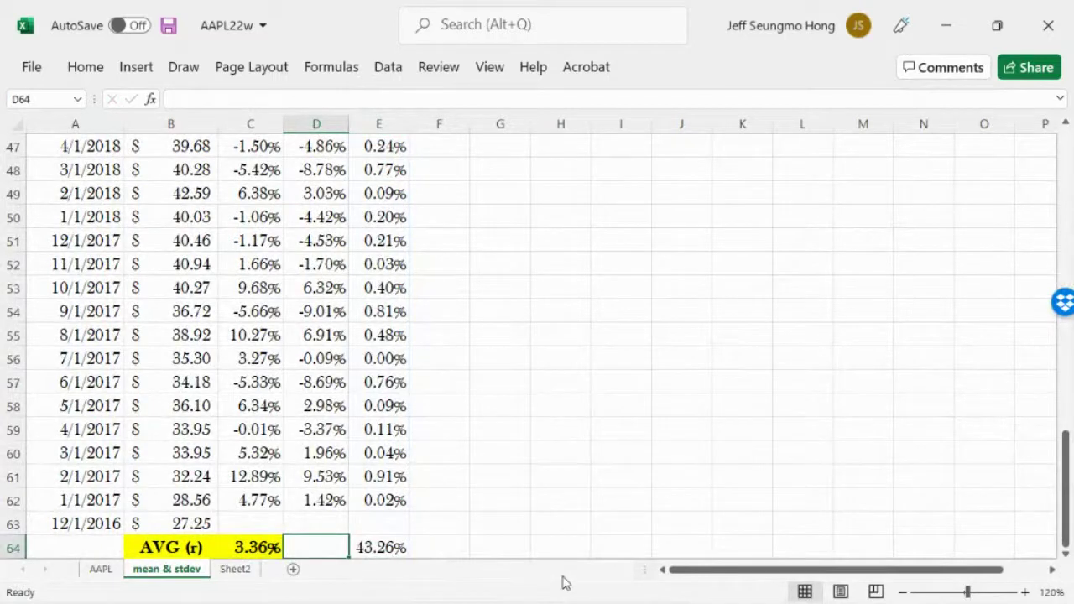
text(SSQ)
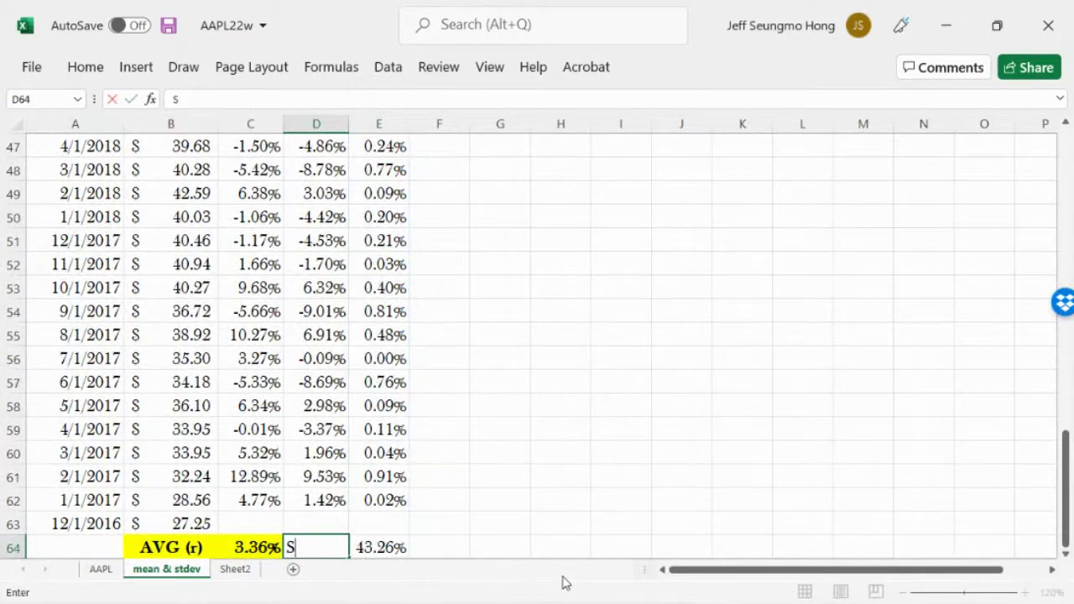
click(515, 503)
- Make the SSQ label and its total in D64:E64 bold, and autofit the width of column E
click(1064, 556)
click(1064, 555)
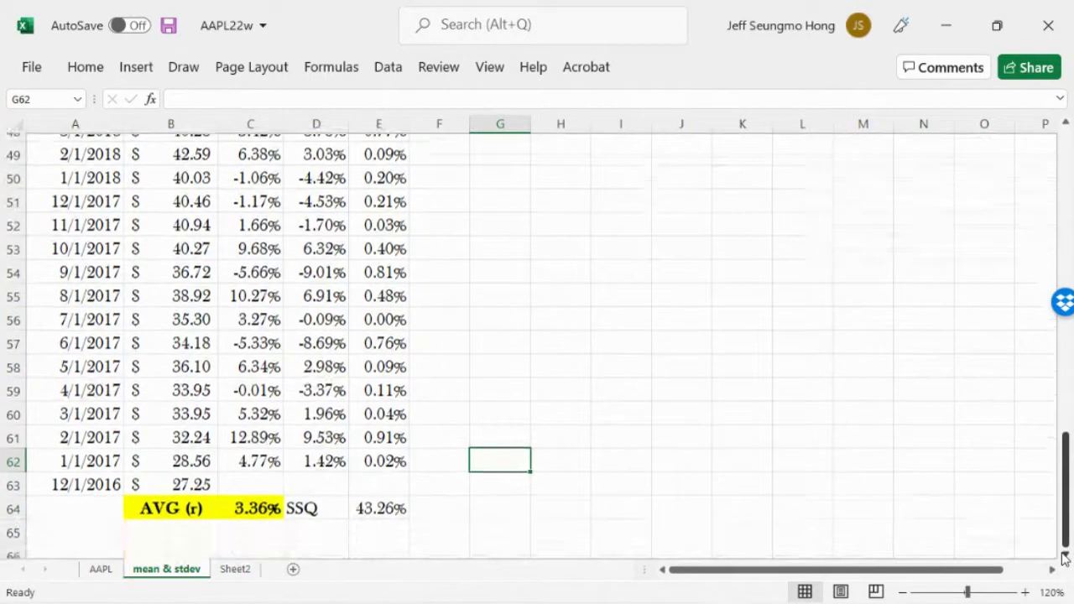
click(317, 506)
shift+click(369, 510)
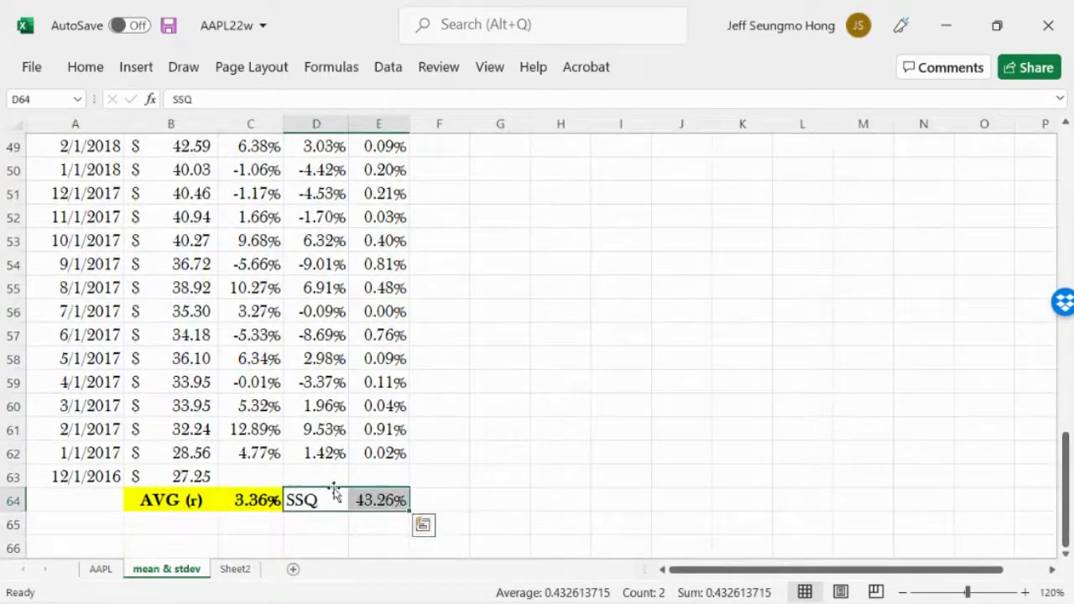
click(85, 67)
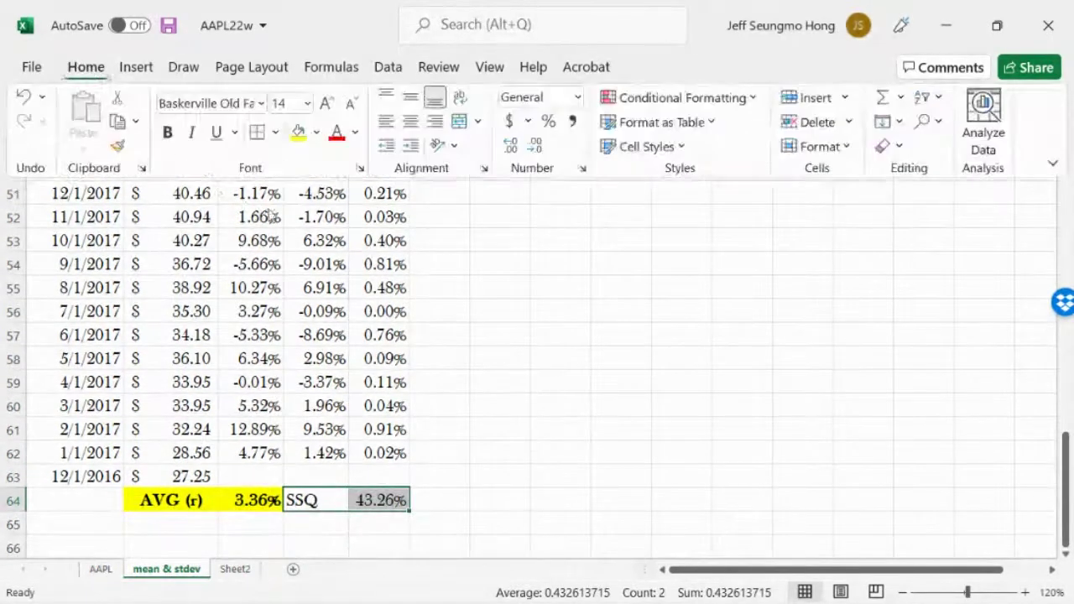
click(167, 133)
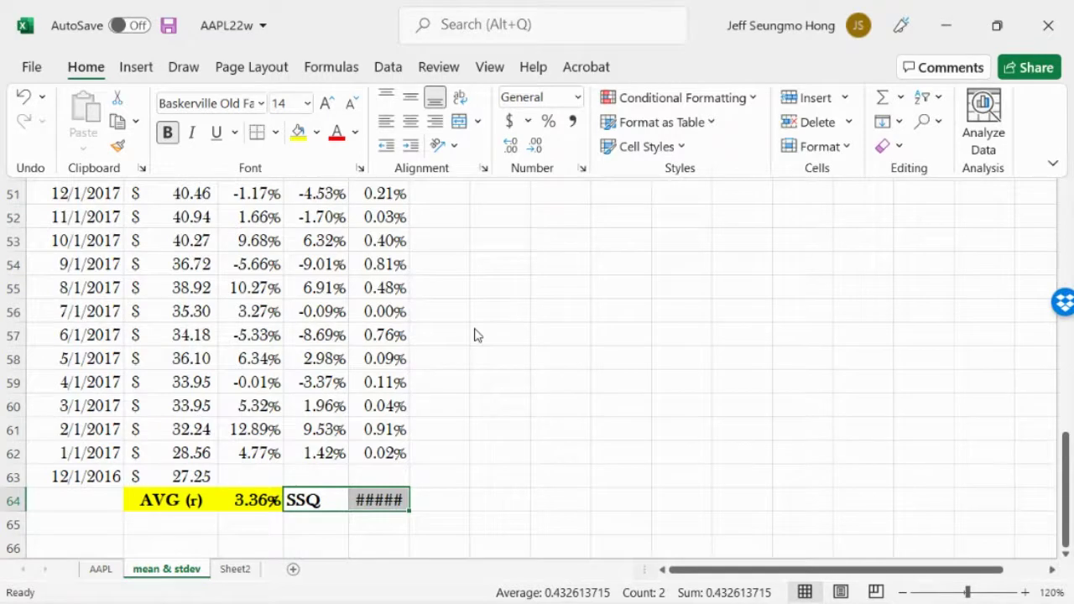
key(ctrl+F1)
double_click(409, 123)
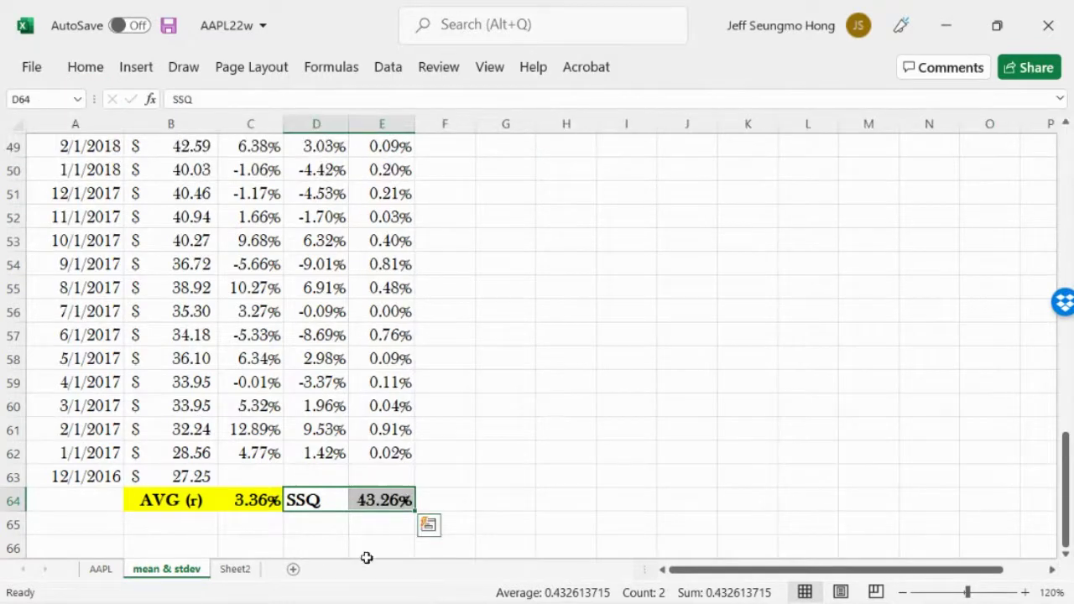
- Fill the SSQ cells D64:E64 with the standard purple colour
click(314, 501)
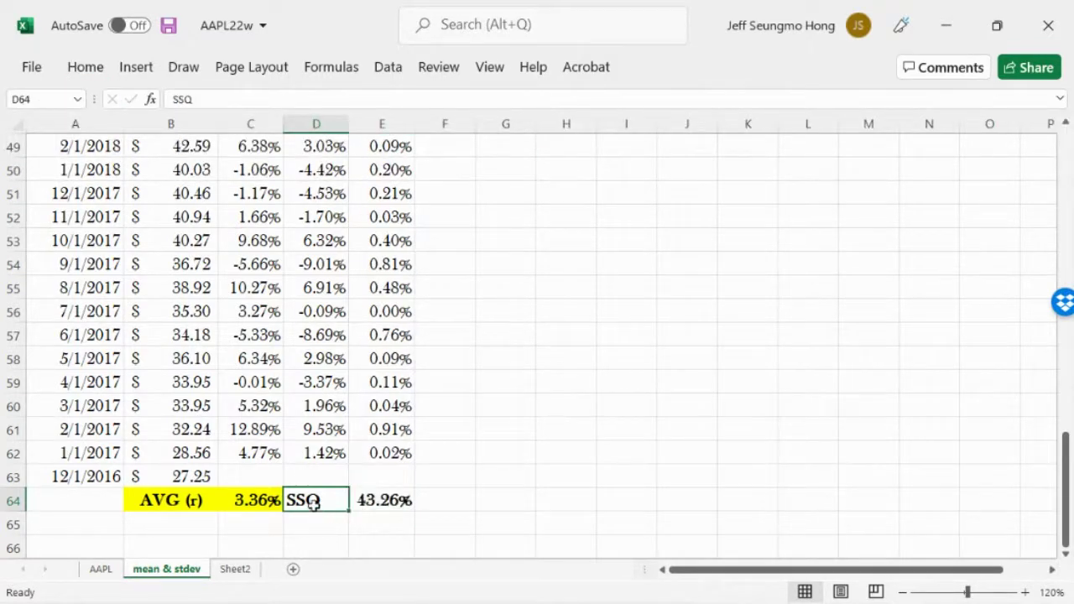
drag(314, 500, 370, 500)
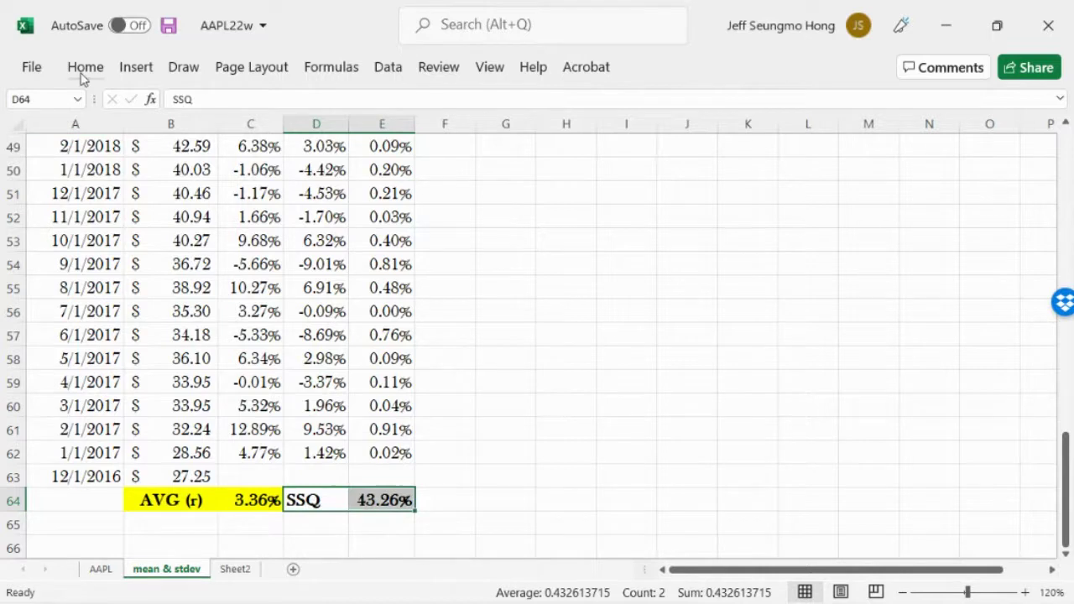
click(84, 69)
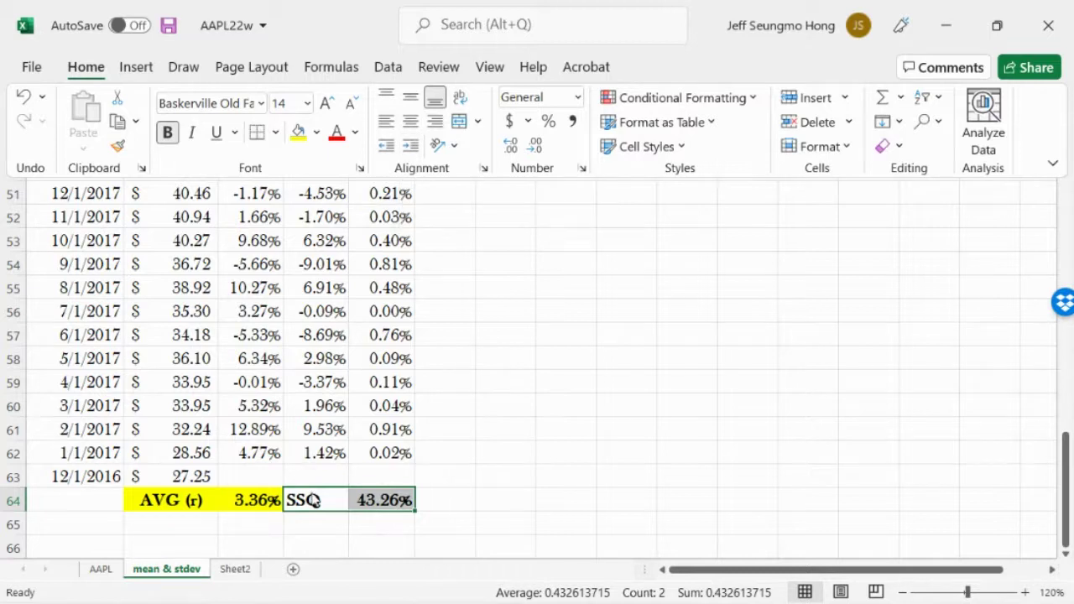
click(316, 133)
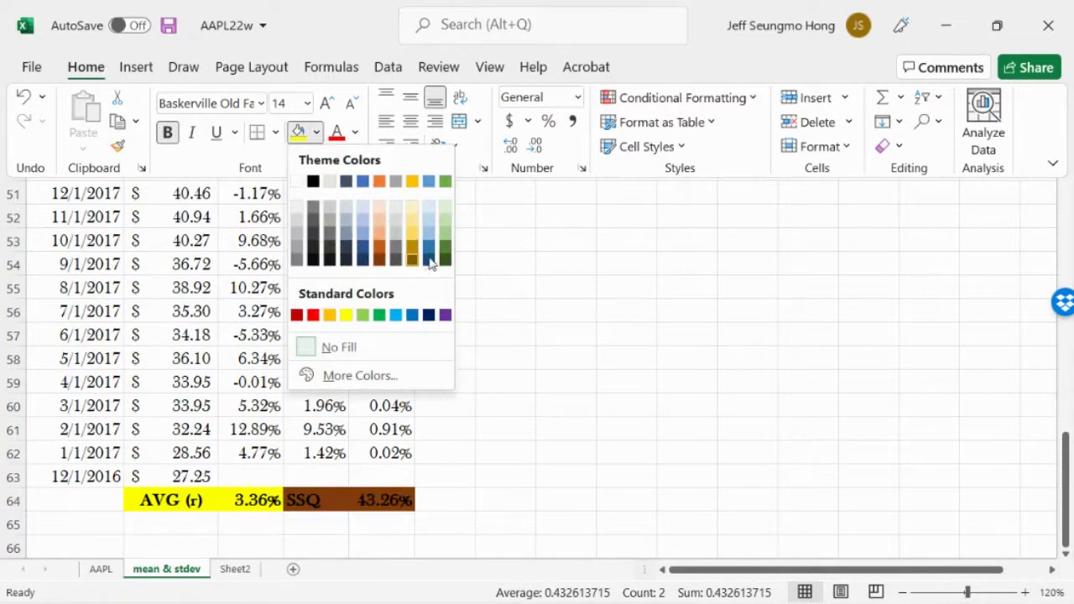
click(445, 315)
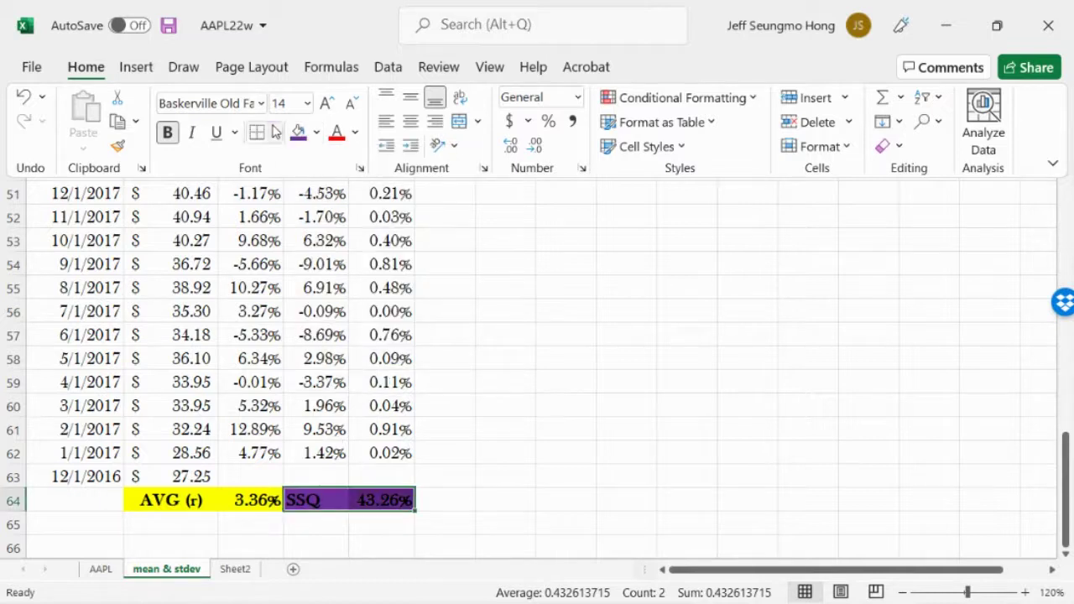
- Lighten the fill of D64:E64 to a custom purple, RGB 179, 129, 217 (#B381D9)
click(315, 135)
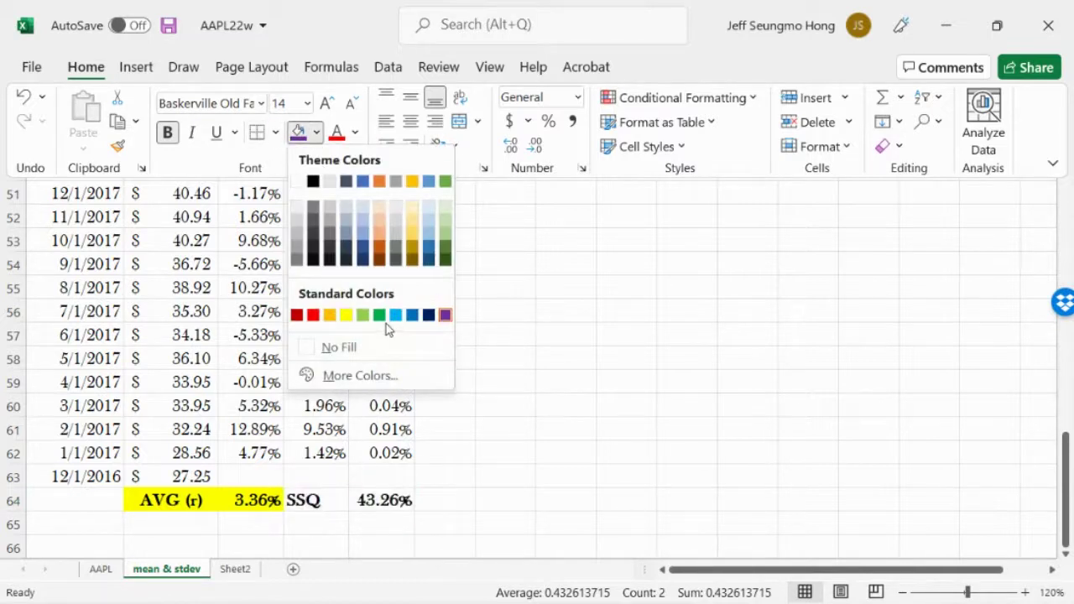
click(352, 375)
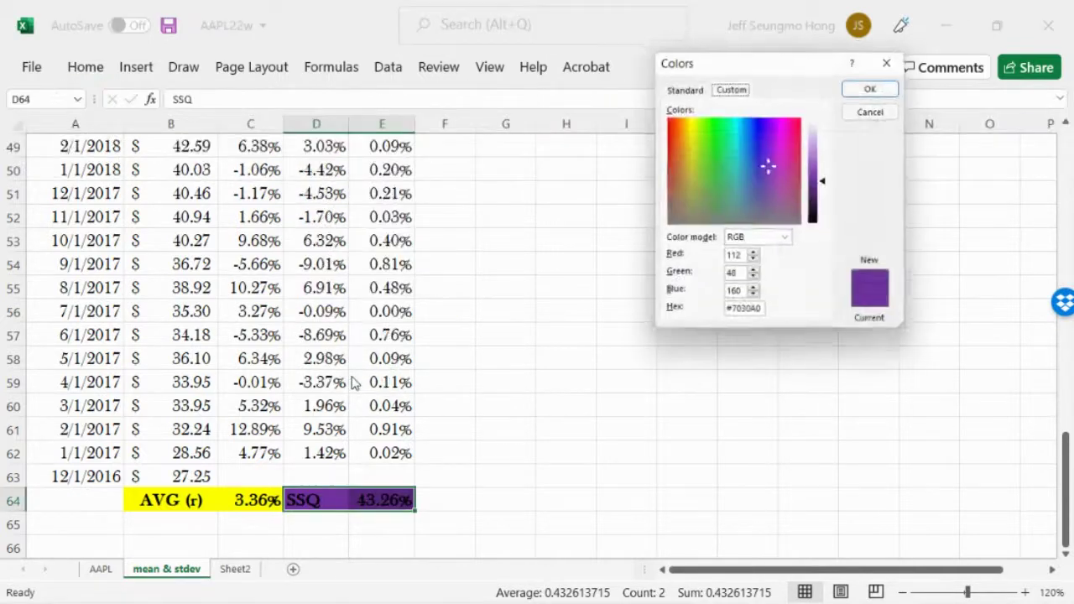
drag(824, 183, 822, 160)
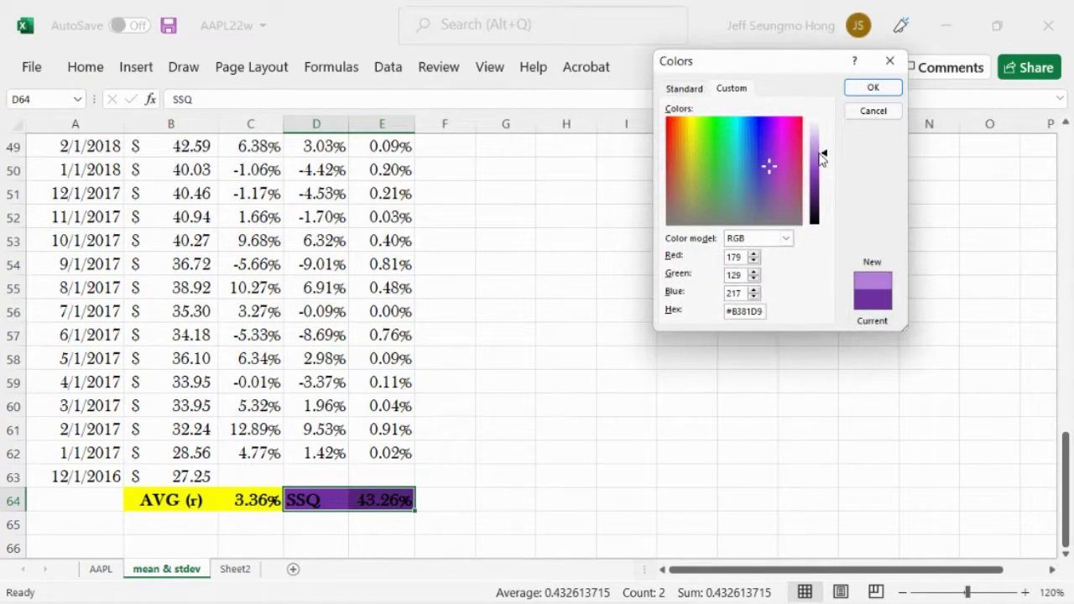
click(872, 88)
click(305, 499)
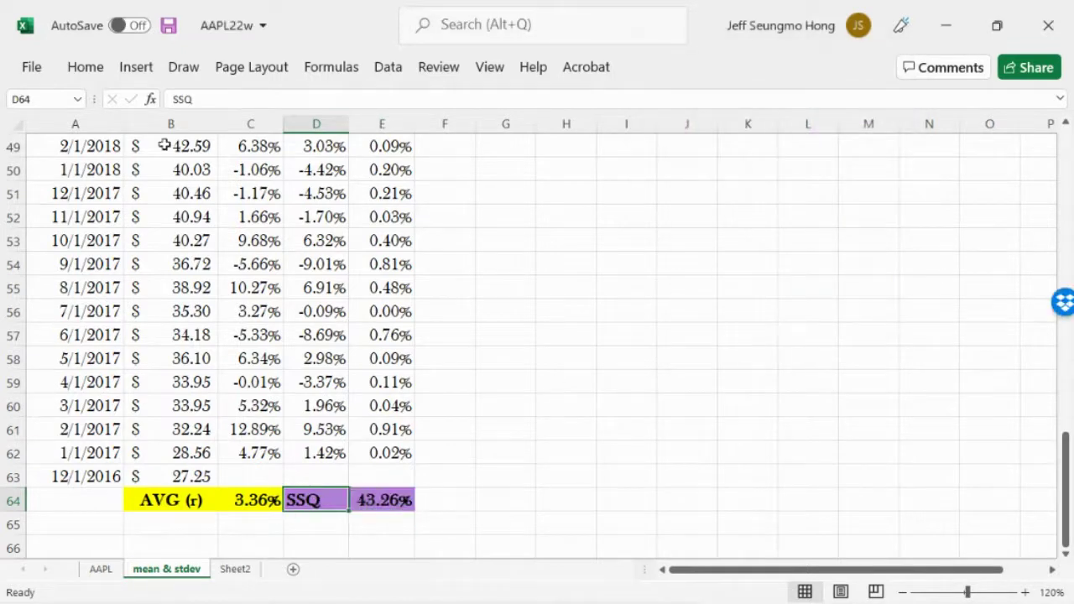
- Center the SSQ label horizontally in D64
click(89, 68)
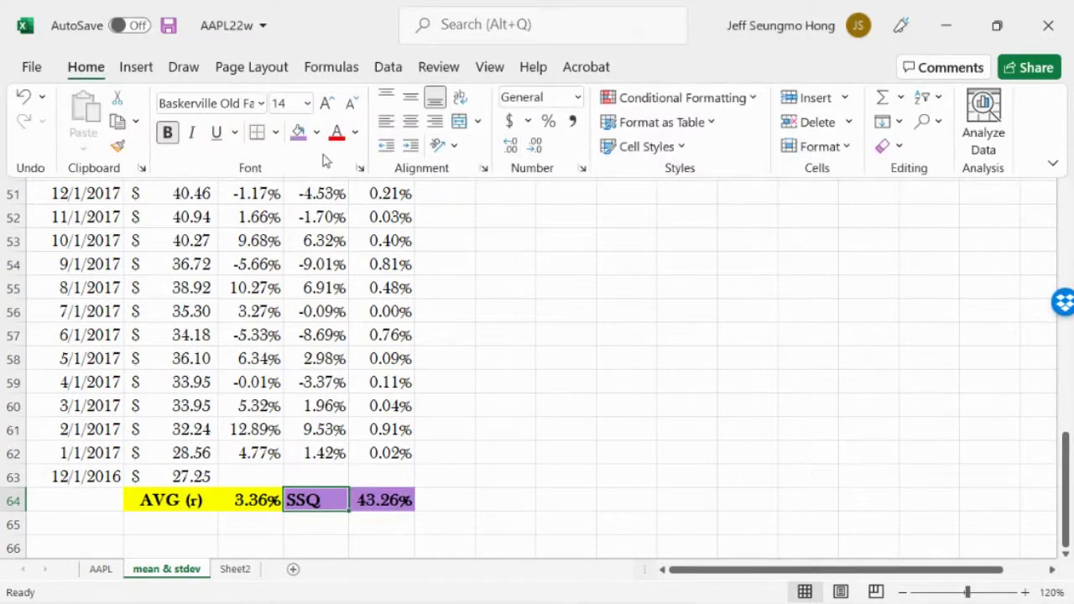
click(411, 122)
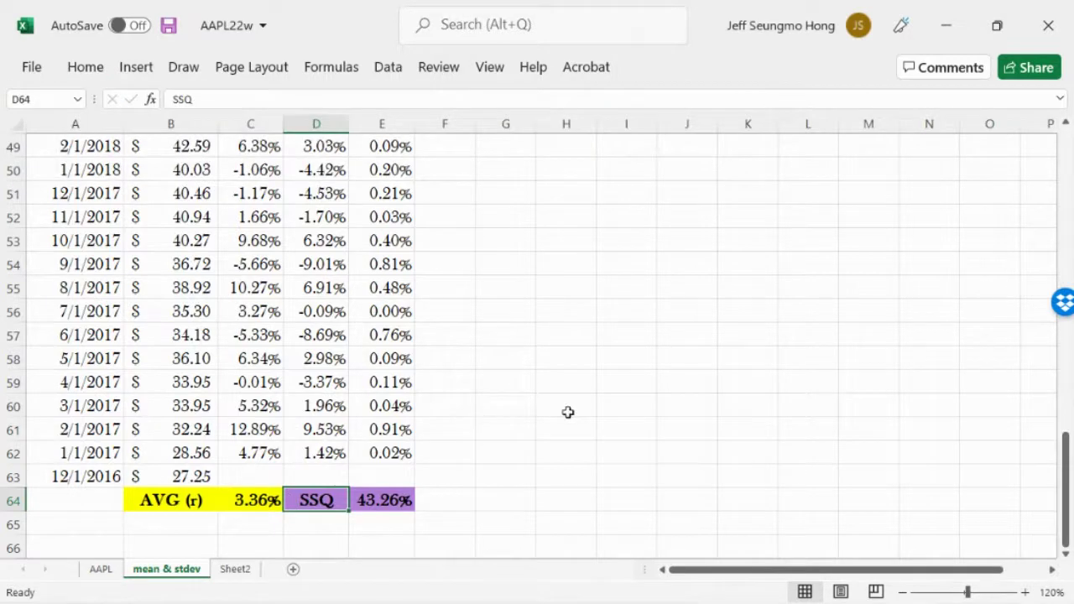
click(378, 500)
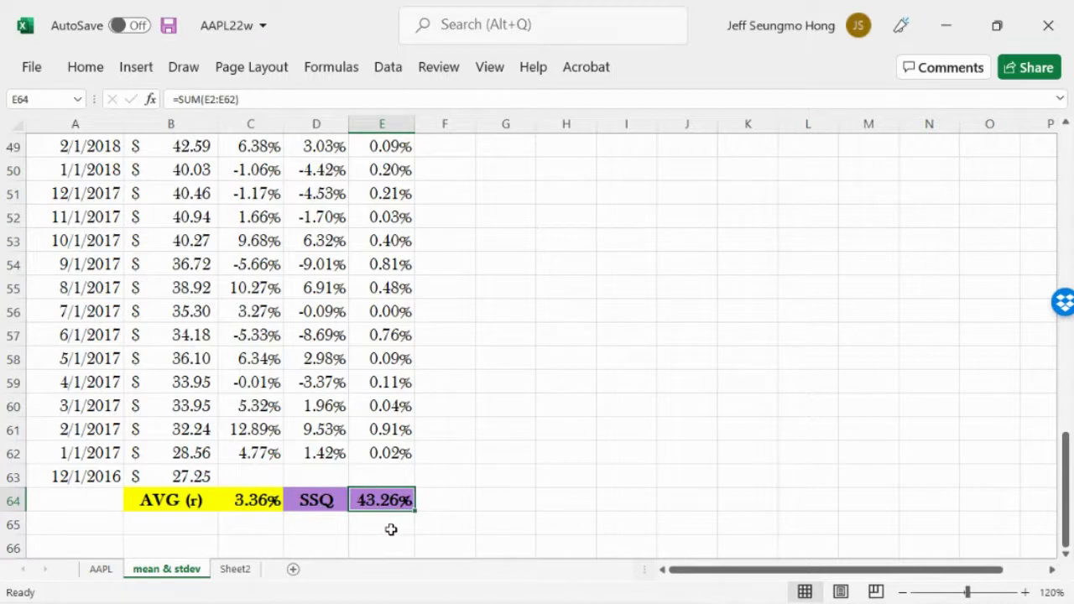
click(391, 528)
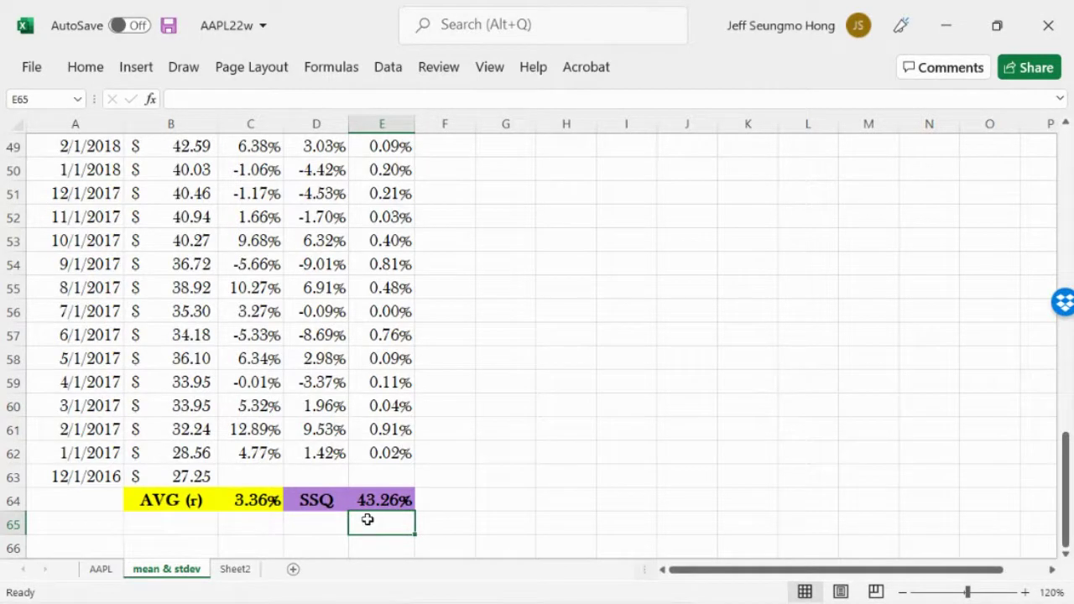
- Extend the purple formatting of D64:E64 down to row 65 by filling the cells down and clearing the copied contents of D65:E65
drag(333, 498, 397, 537)
click(395, 525)
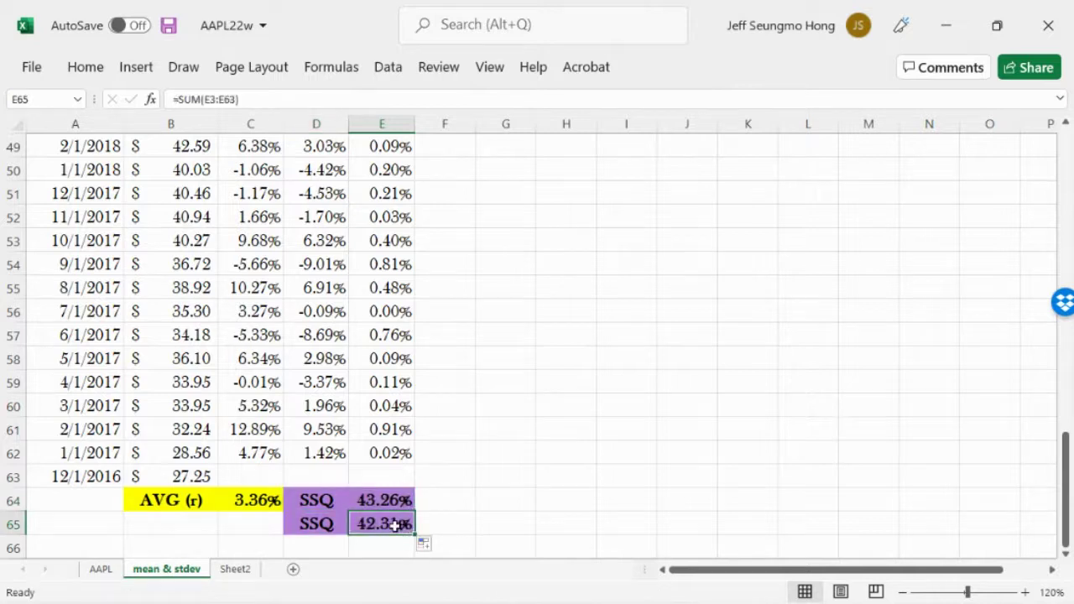
key(Delete)
click(301, 525)
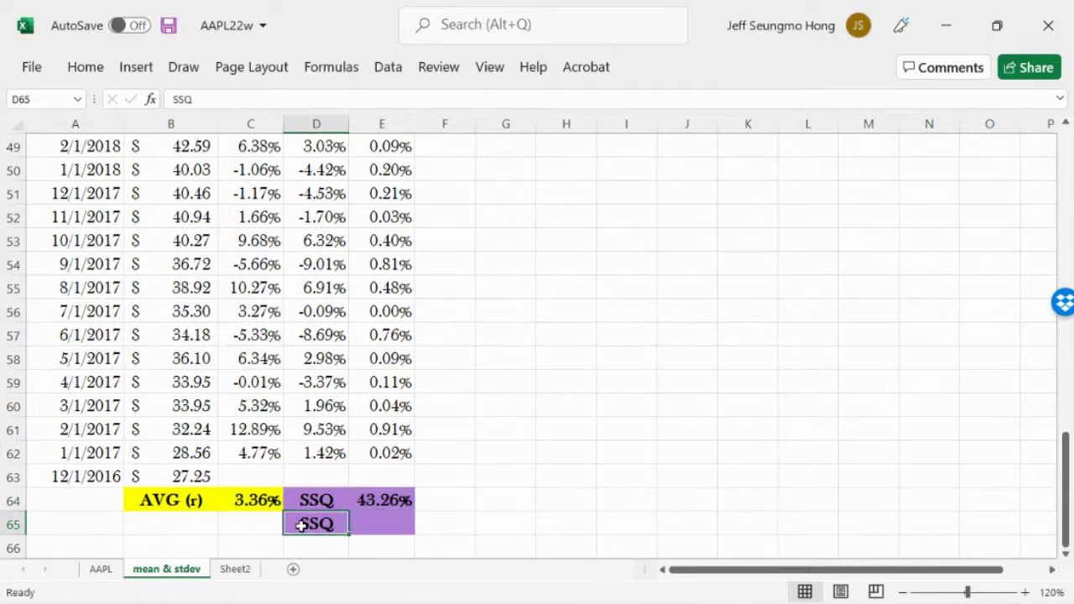
key(Delete)
- Calculate the variance in E65 with =E64/(COUNT(E2:E62)-1), dividing the SSQ by the number of observations minus one
click(387, 524)
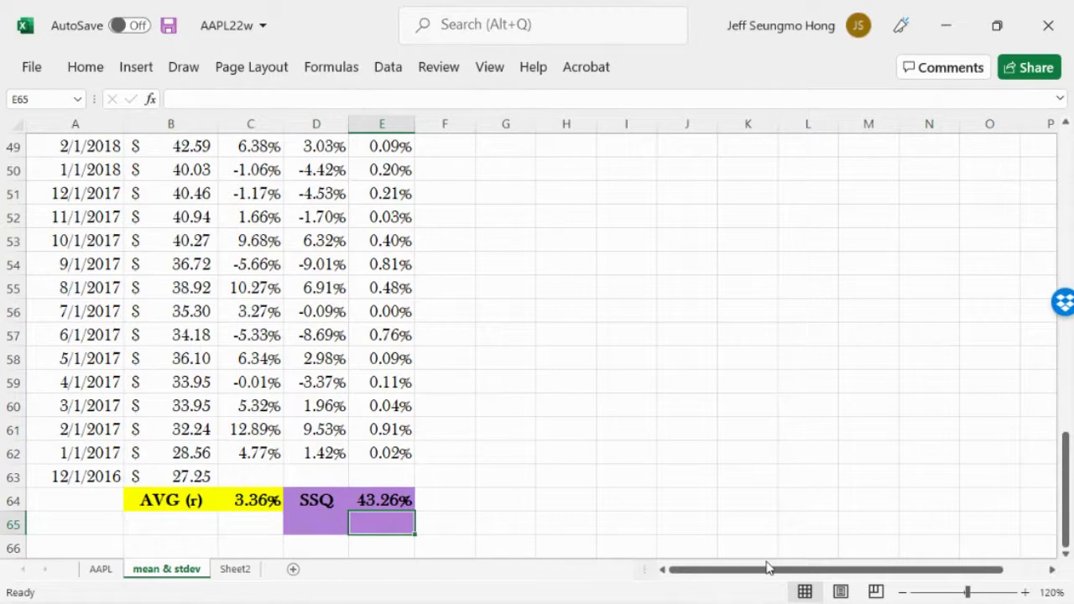
text(=)
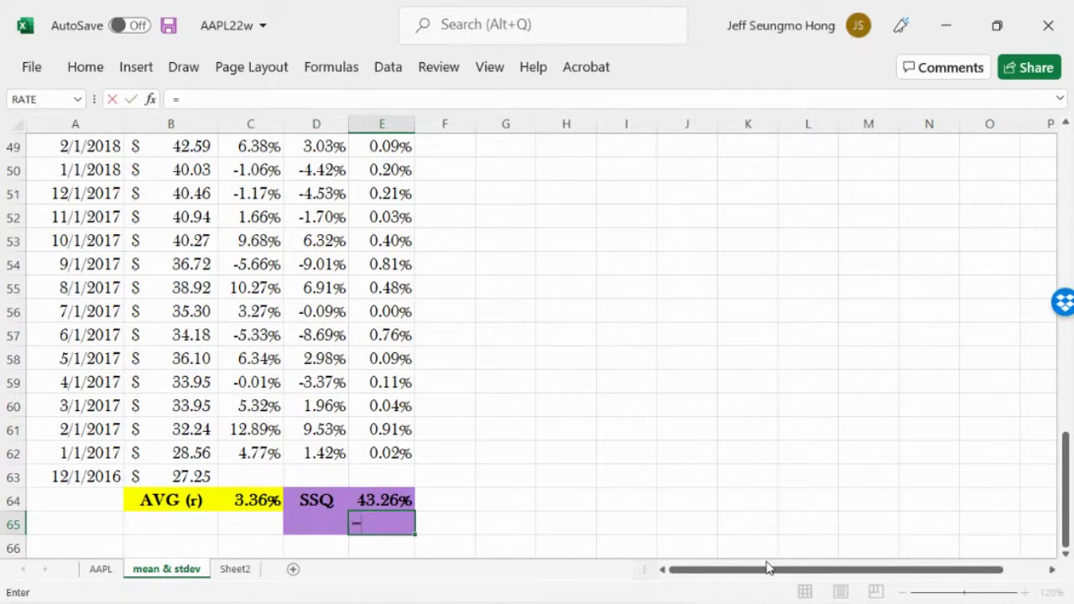
click(390, 500)
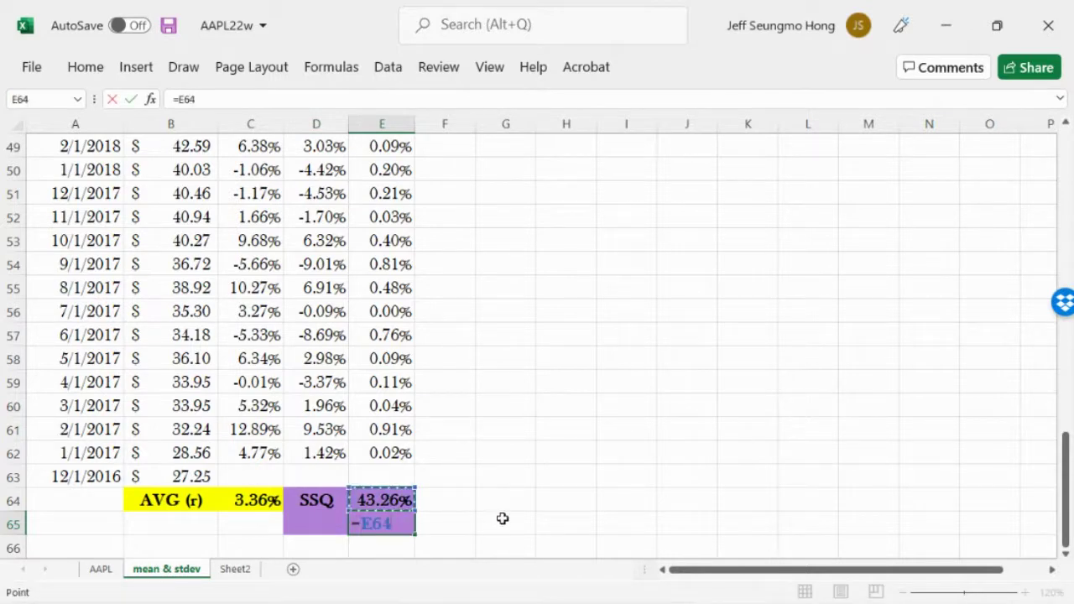
text(/()
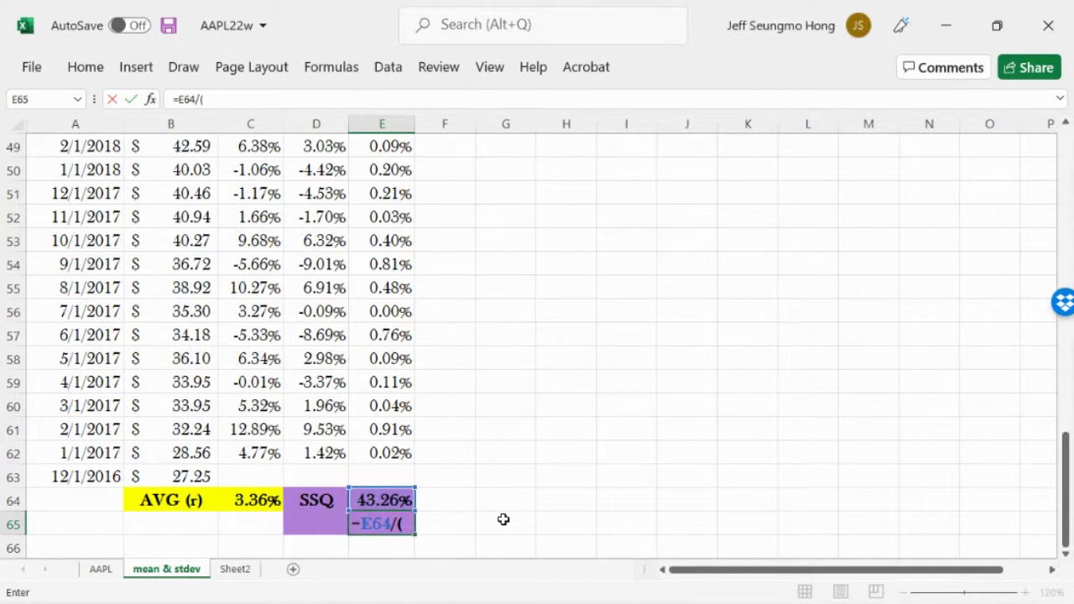
text(coun)
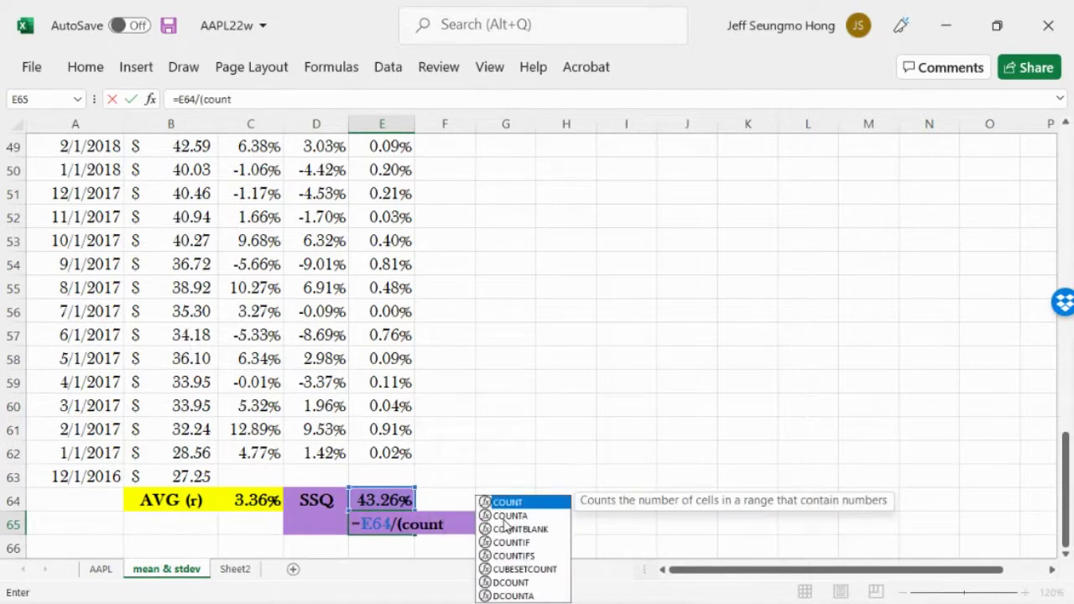
text(t)
key(Return)
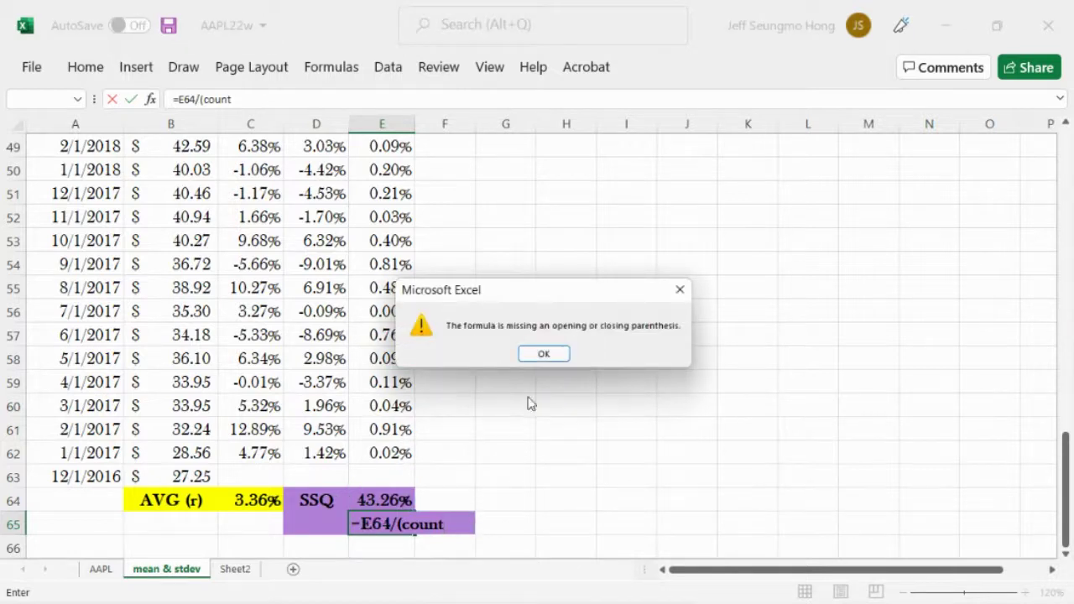
click(550, 356)
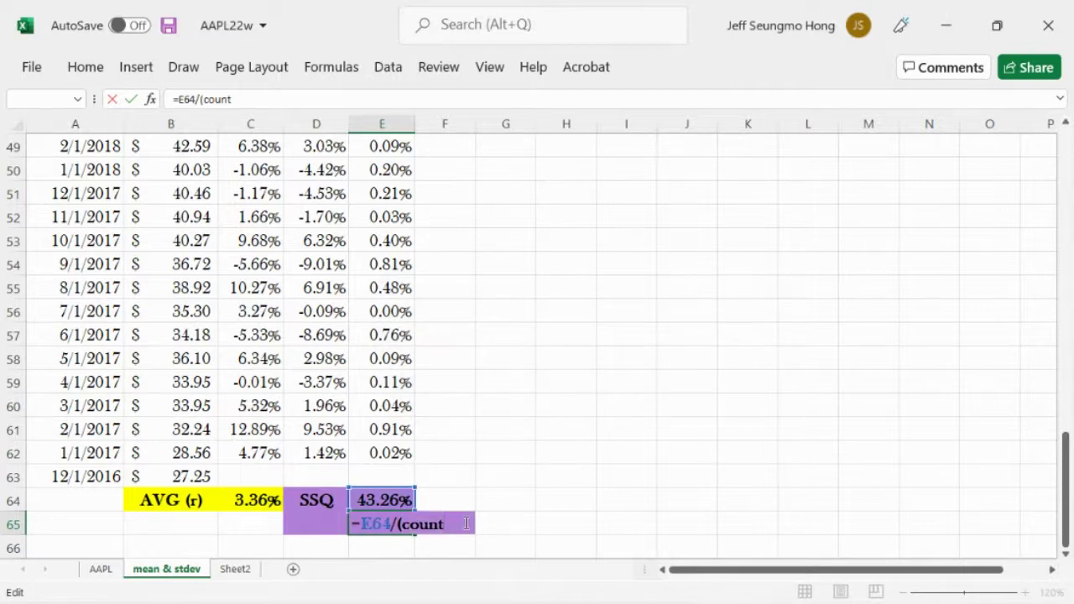
text(()
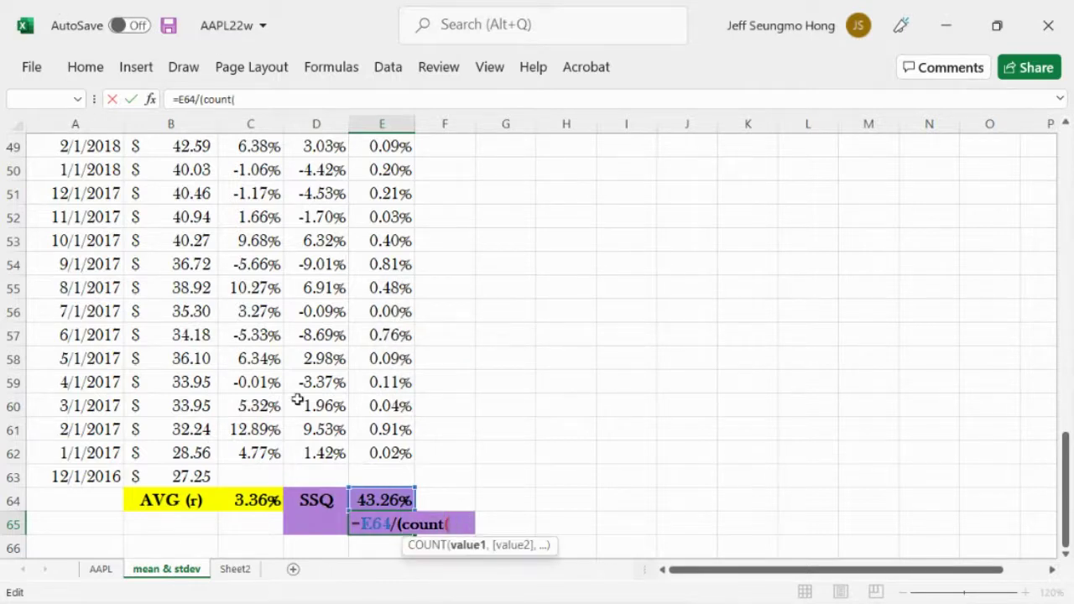
drag(386, 464, 400, 165)
click(303, 102)
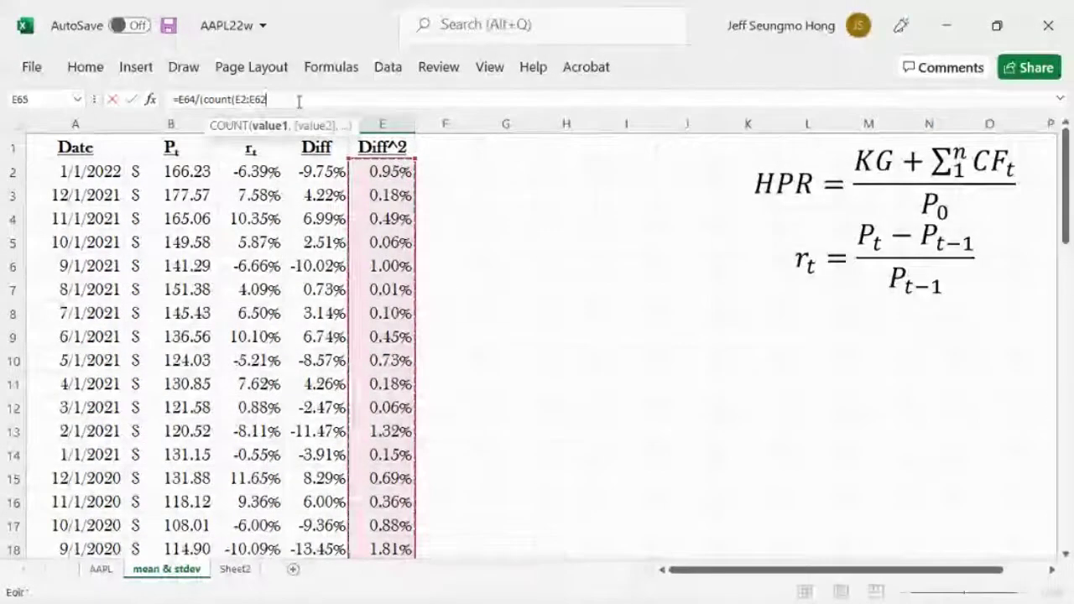
text())
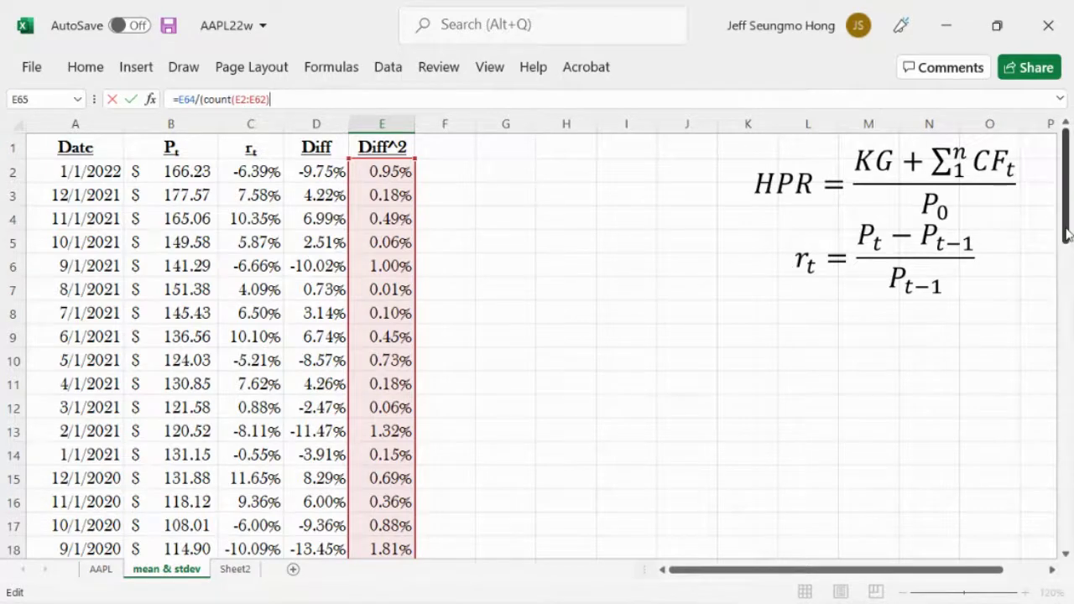
drag(1067, 241, 1071, 358)
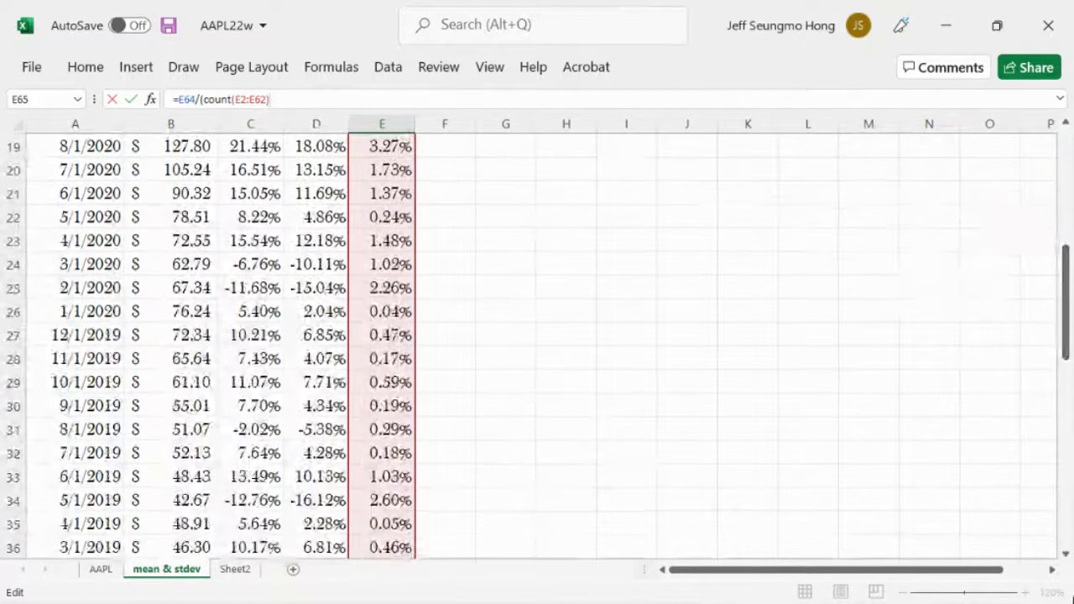
click(1070, 526)
click(1069, 526)
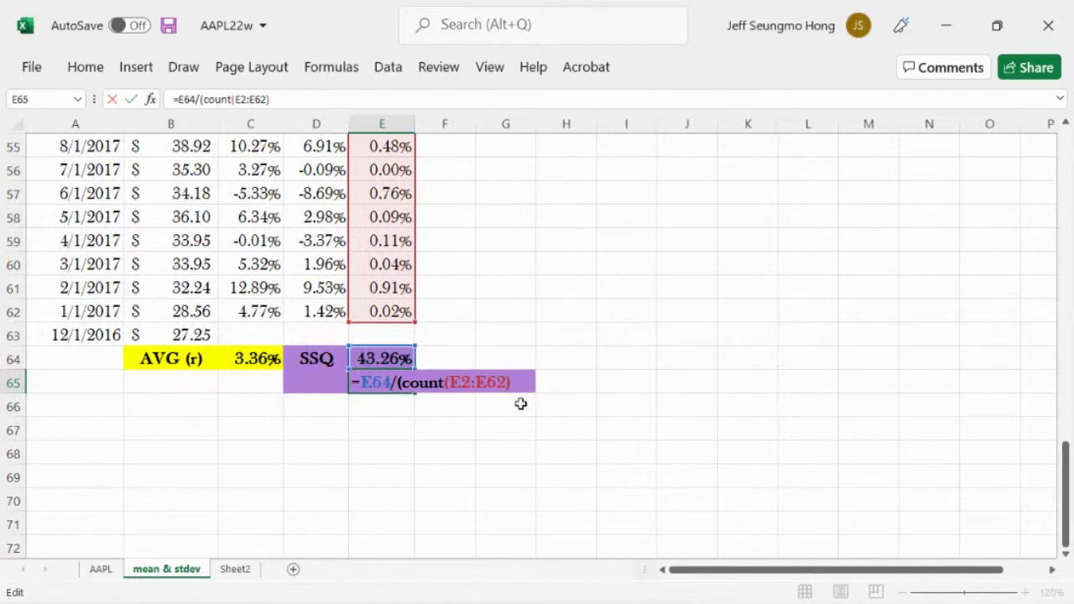
text(-1))
click(133, 99)
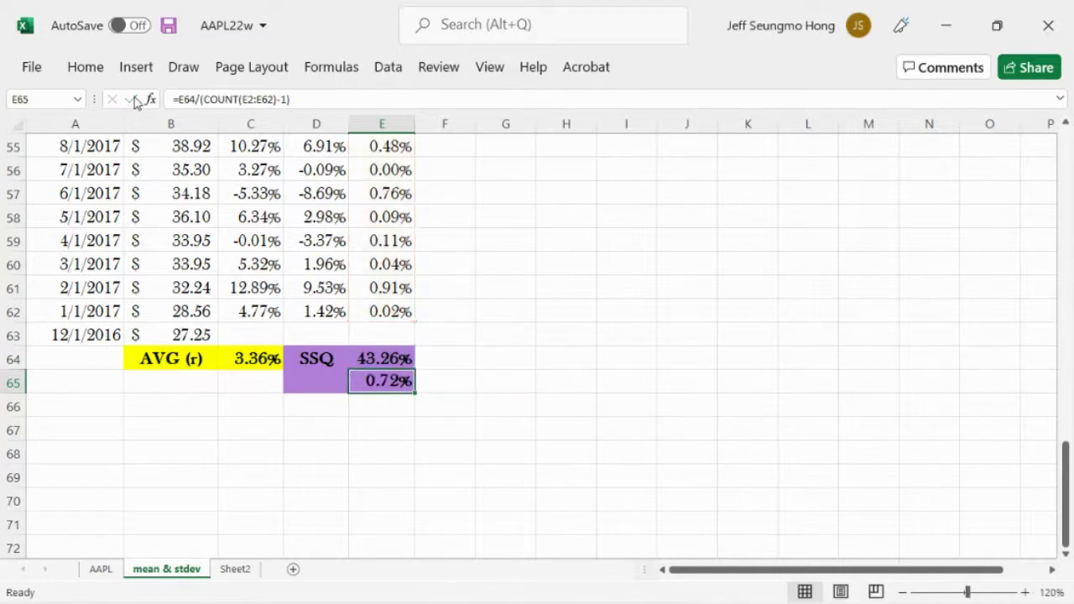
- Label the variance by entering "VAR" in D65
click(339, 389)
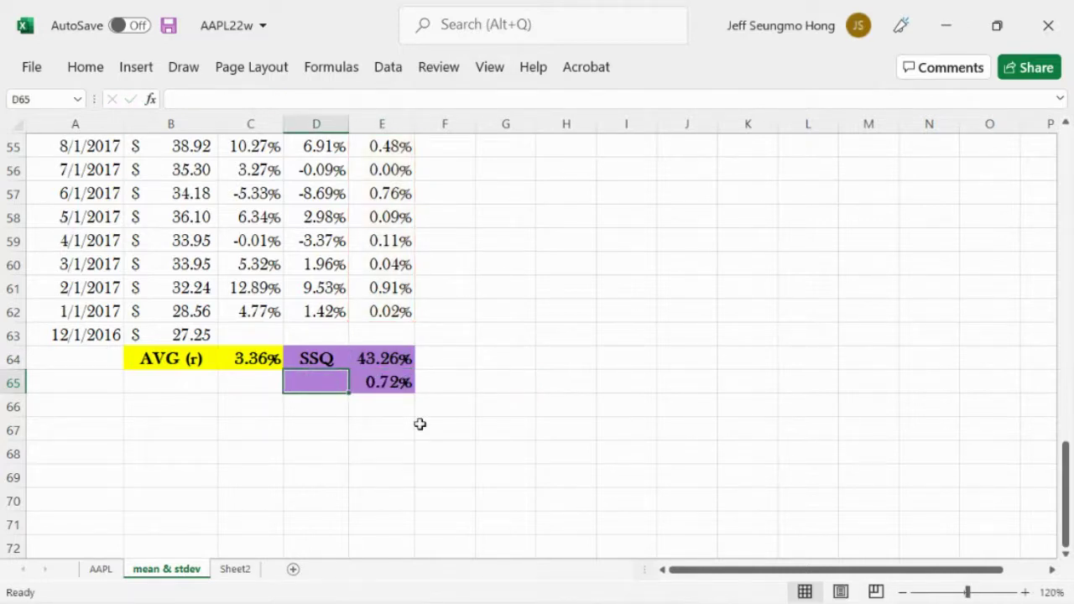
text(VAR)
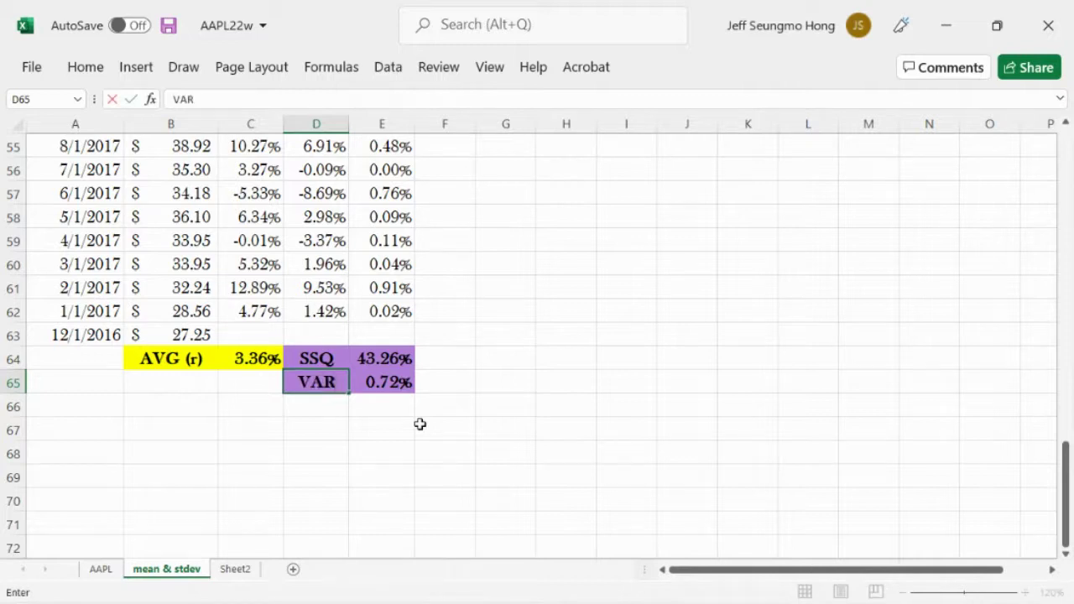
click(419, 423)
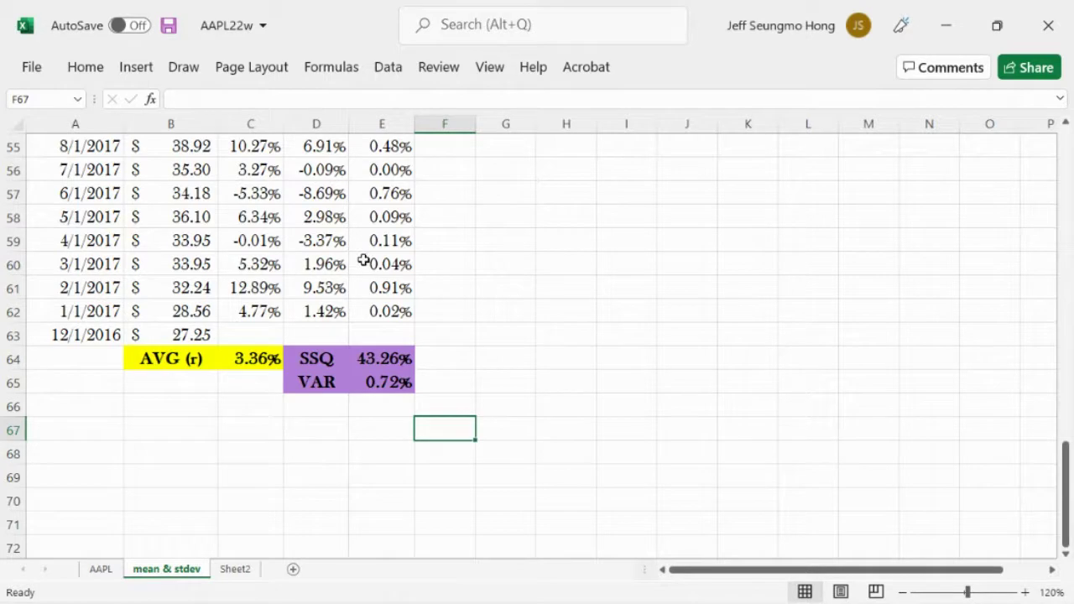
- Extend the purple formatting of the VAR row to D66:E66 by filling down and clearing the copied contents
drag(307, 381, 375, 403)
key(Delete)
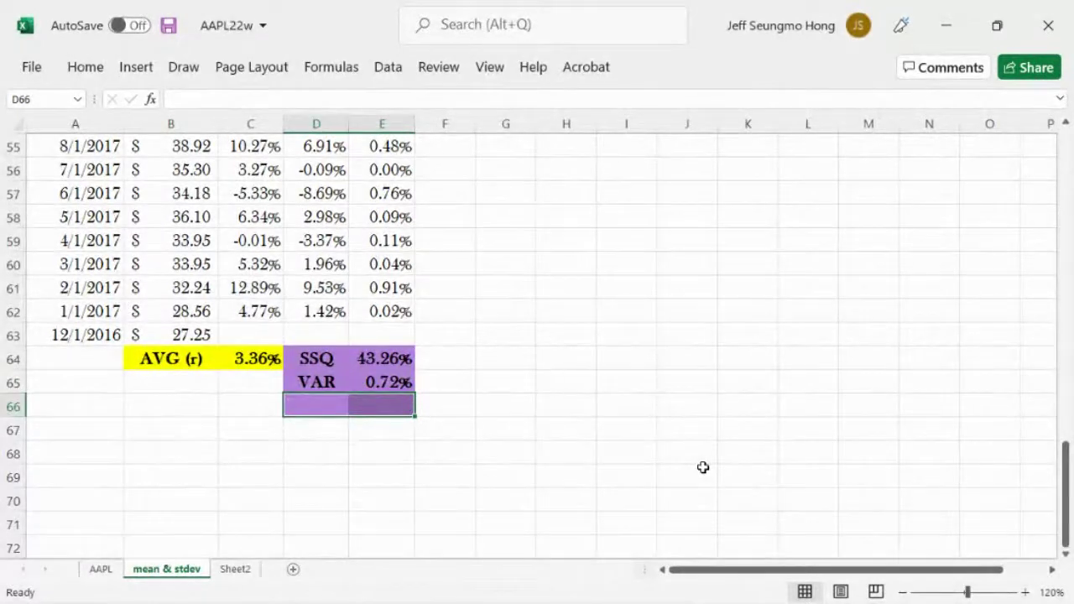
click(407, 377)
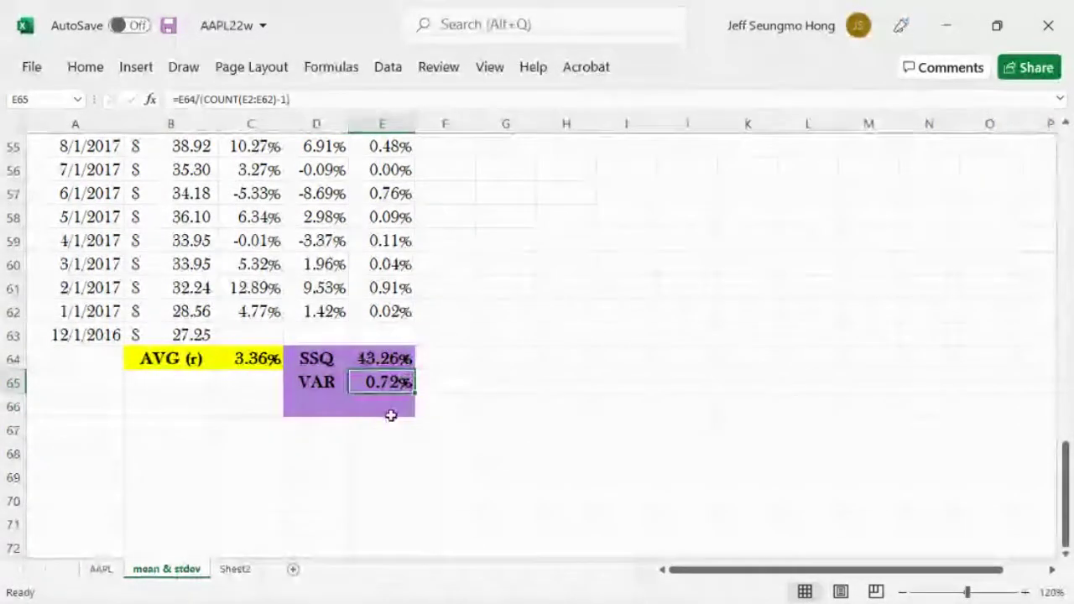
- Calculate the standard deviation in E66 as the square root of the variance, using =SQRT(E65)
click(388, 406)
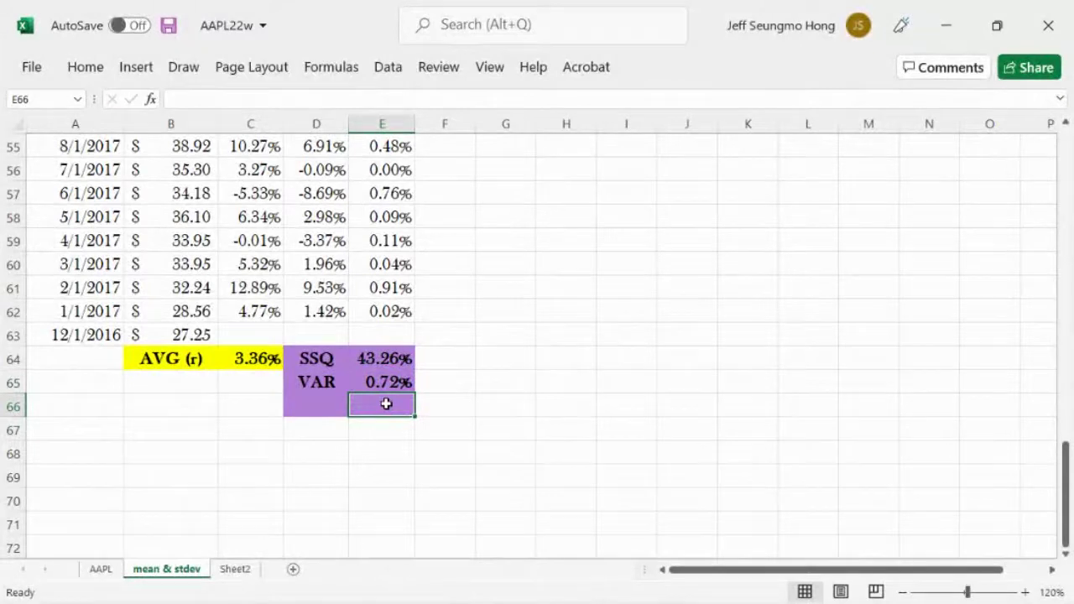
text(=sqrt)
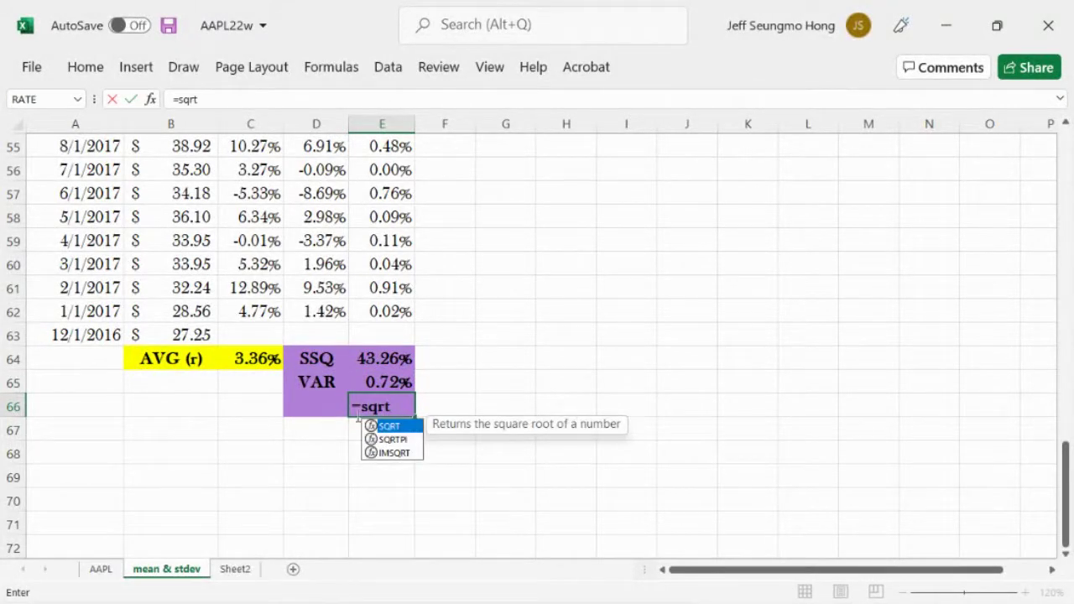
double_click(393, 427)
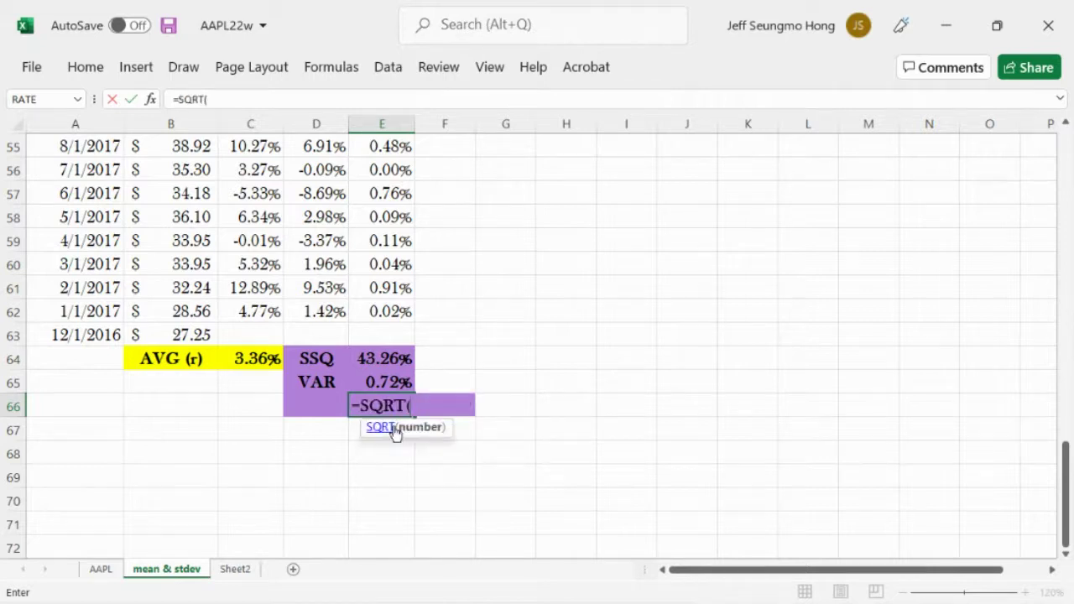
click(395, 381)
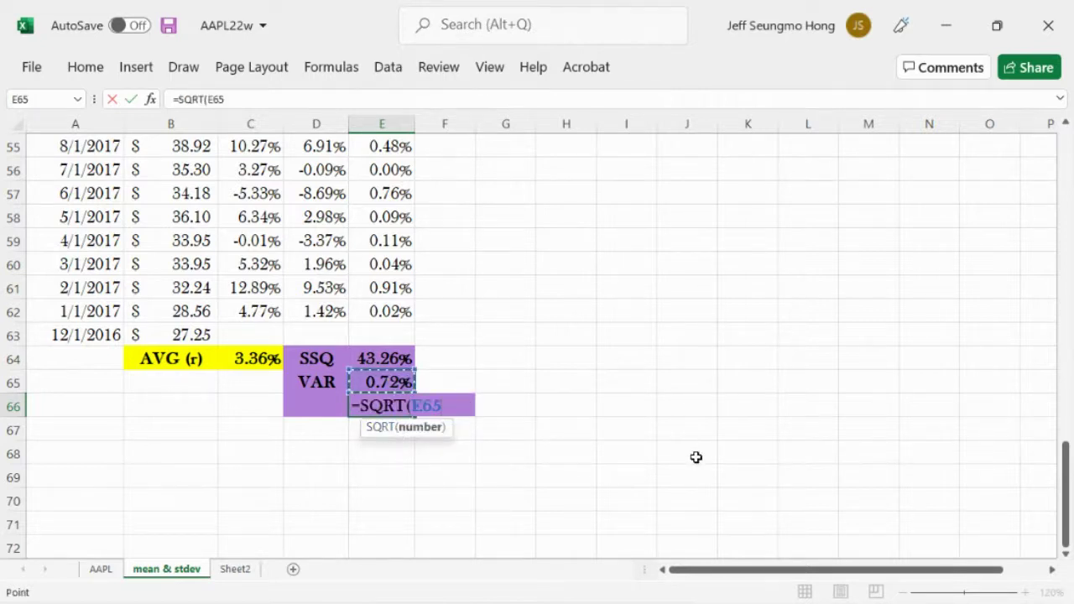
text())
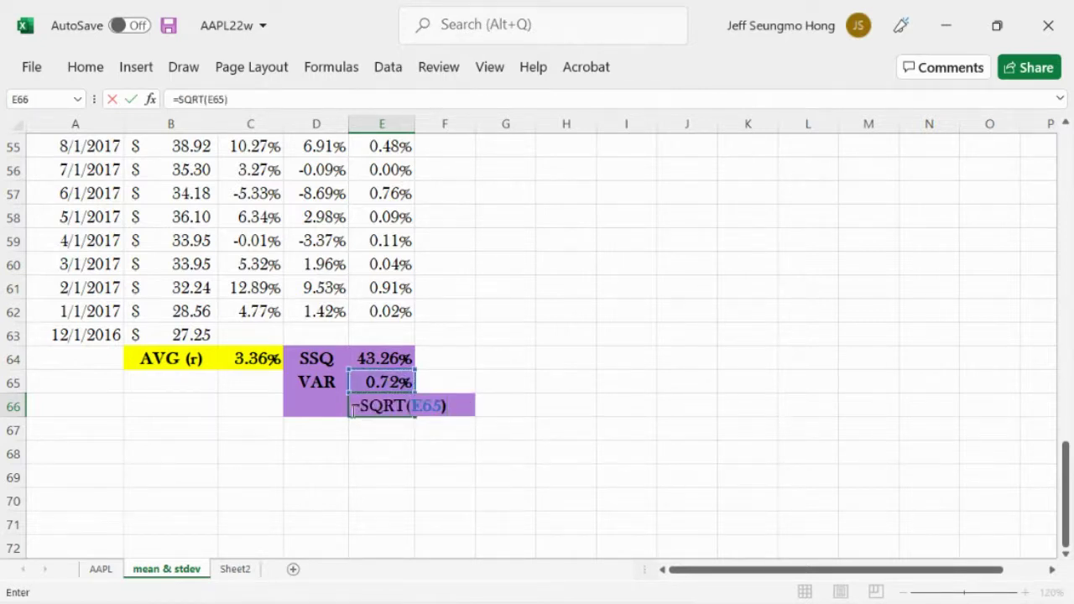
click(131, 99)
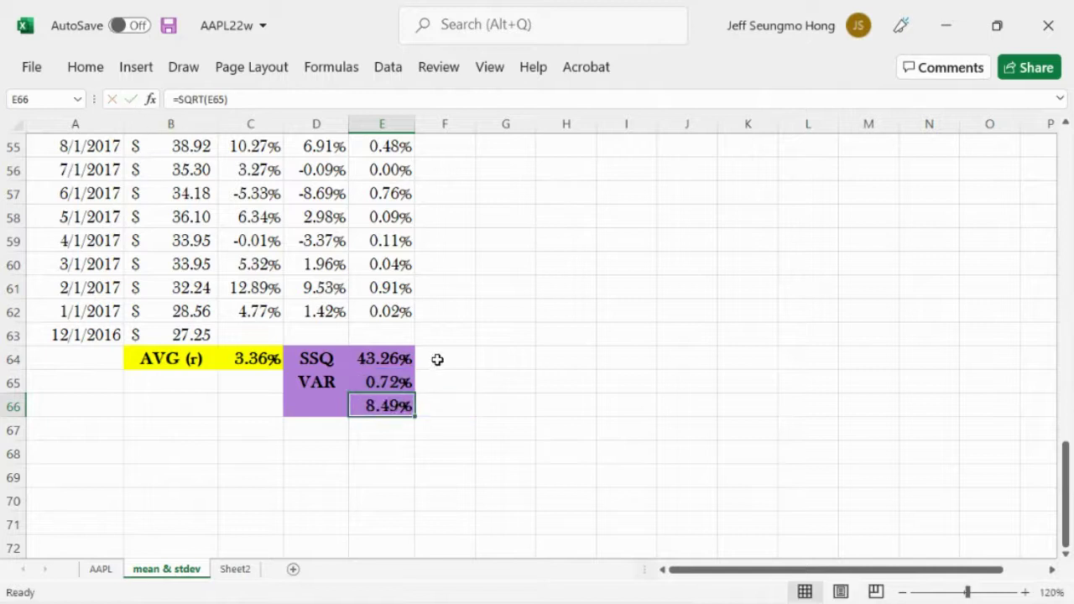
- Try the alternative square-root formula =E65^(1/2) in F66, and clear the cell again
click(445, 409)
text(=)
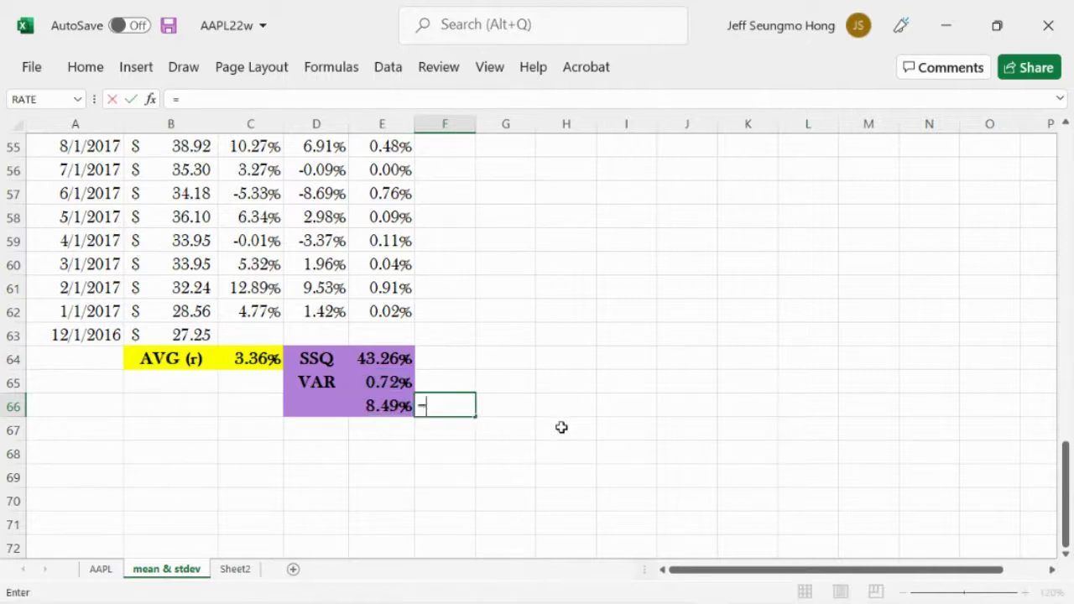
click(375, 383)
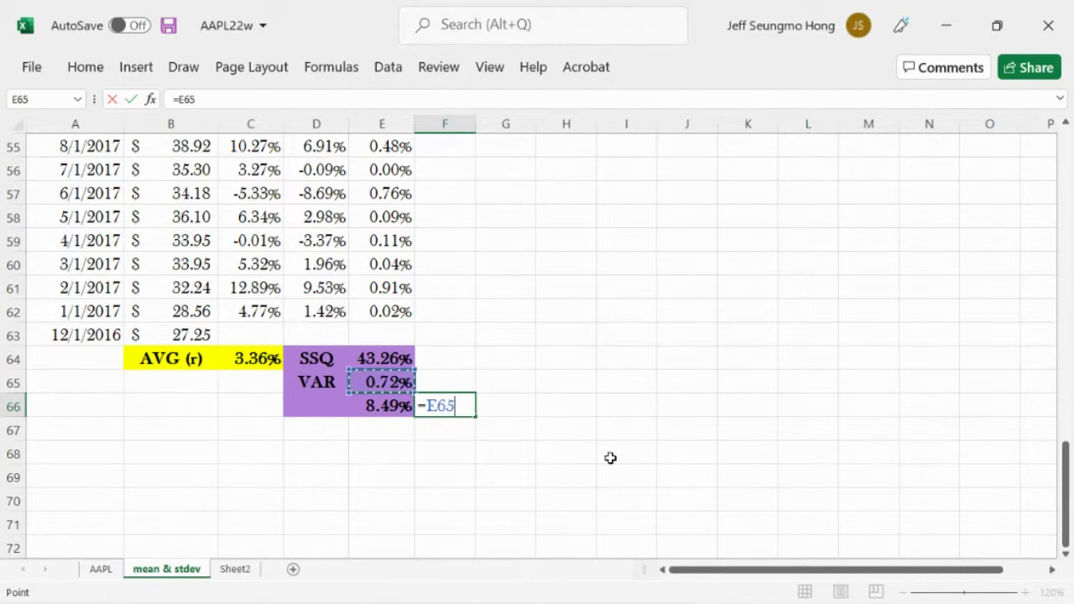
text(^(1)
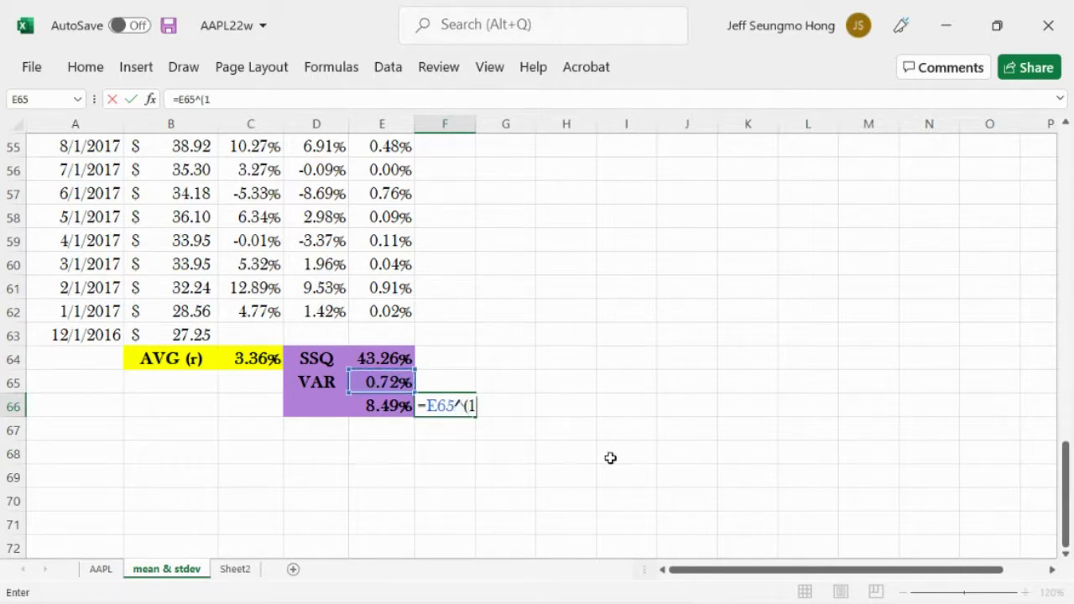
text(/2))
click(131, 99)
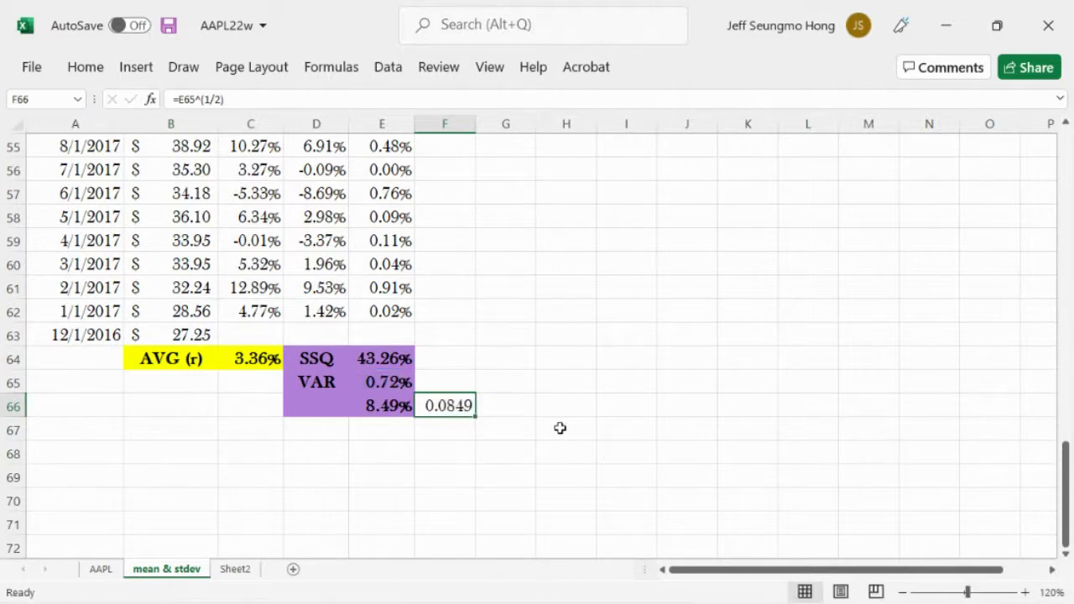
key(Delete)
click(551, 461)
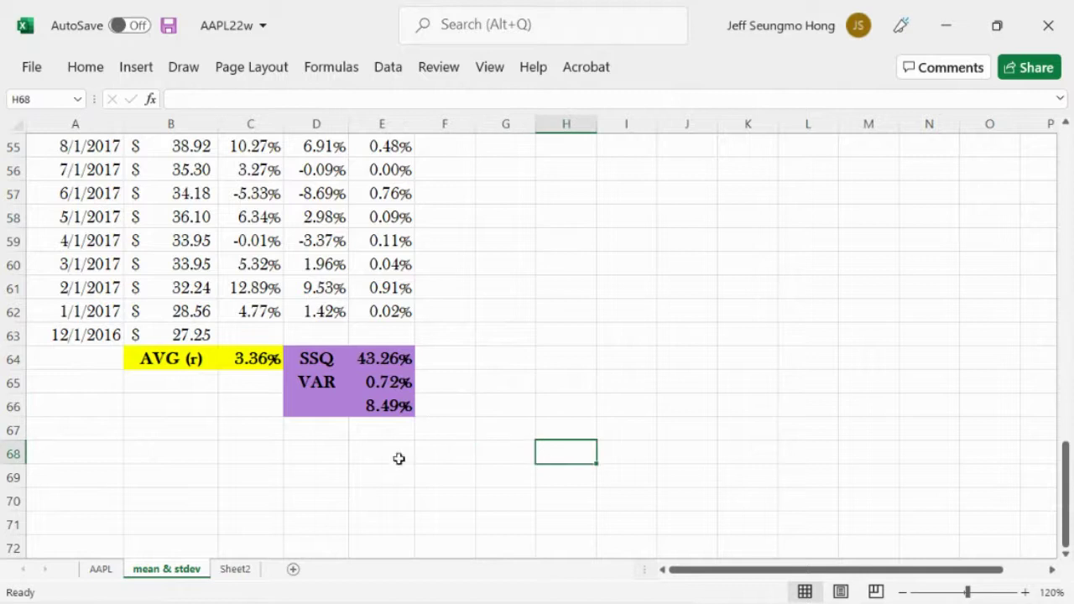
- Label the standard deviation by entering "STDEV" in D66
click(312, 381)
click(323, 409)
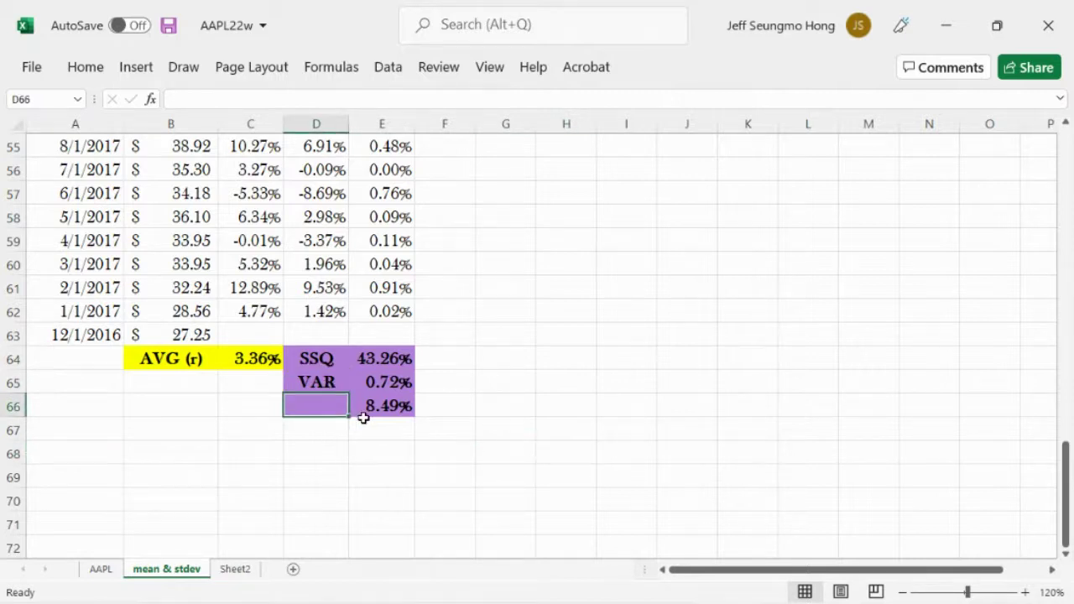
text(STDEV)
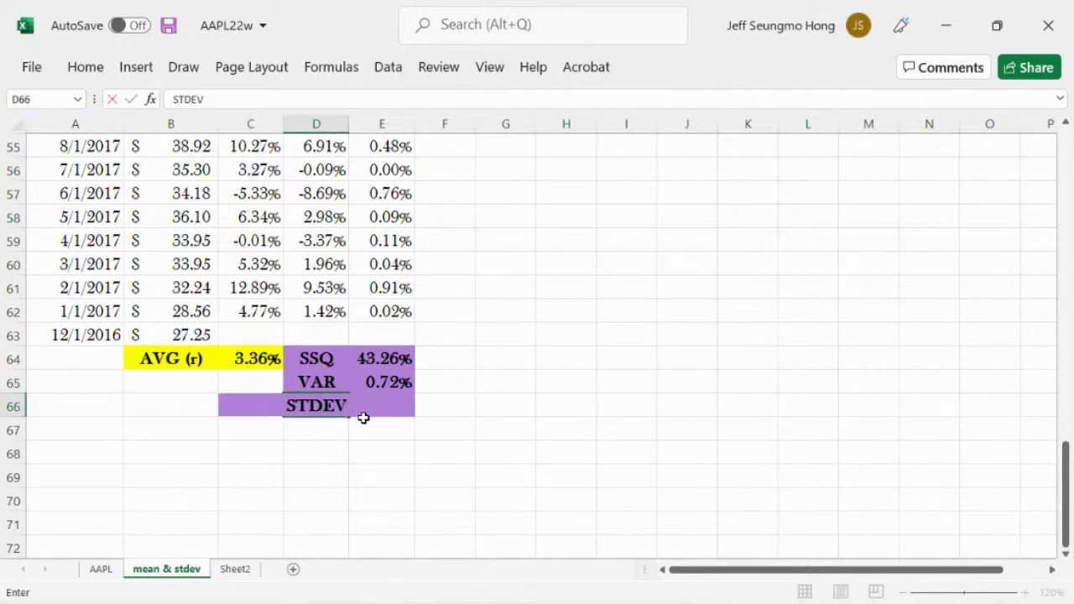
click(434, 449)
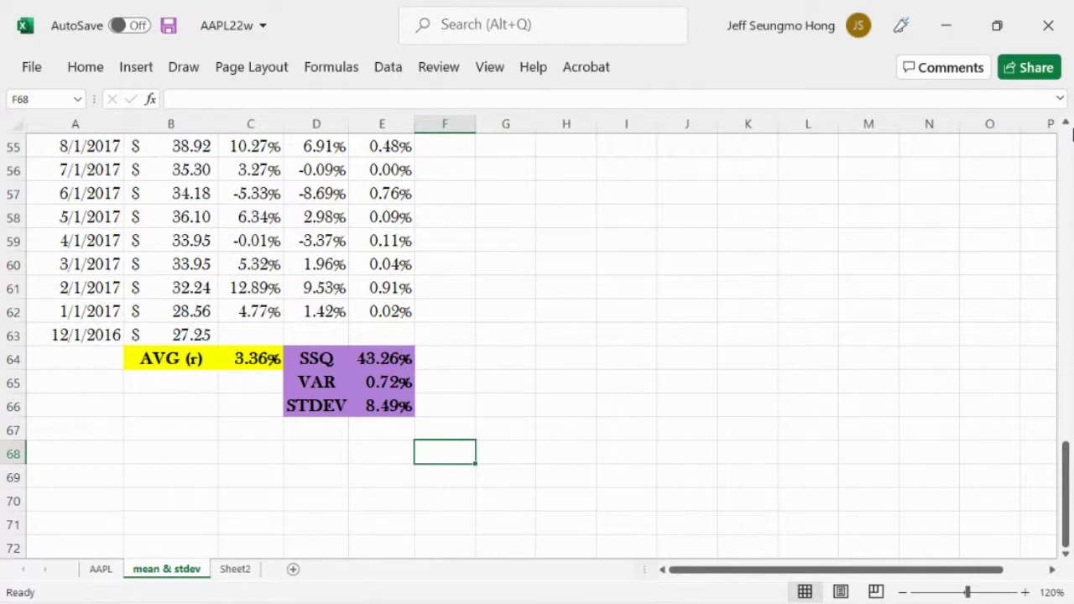
- Cancel closing the AAPL22w workbook and save its changes
click(1068, 134)
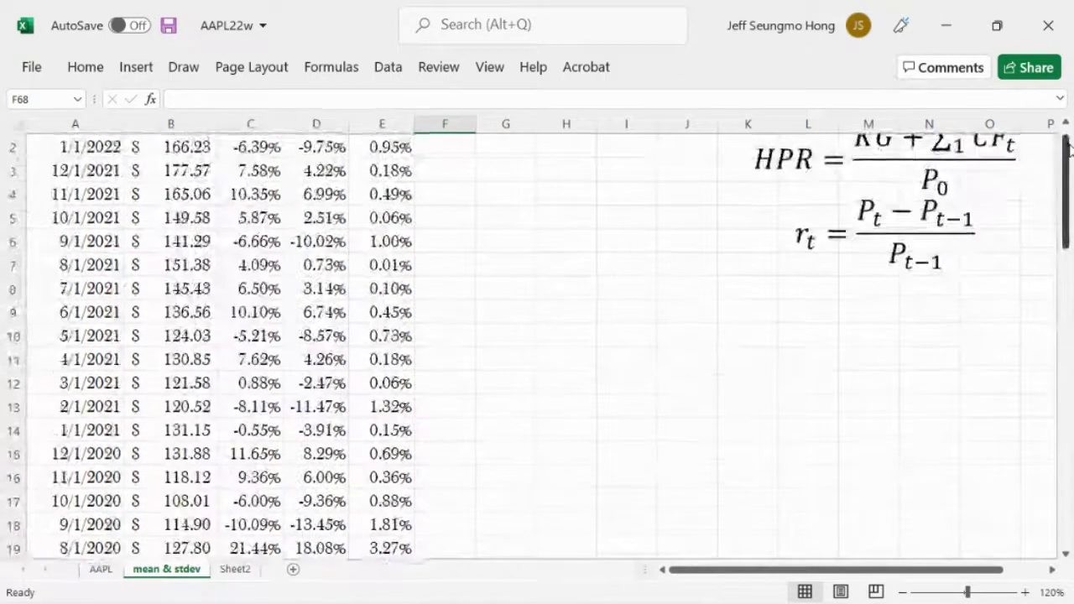
drag(1054, 264, 1066, 486)
click(1068, 392)
click(1047, 25)
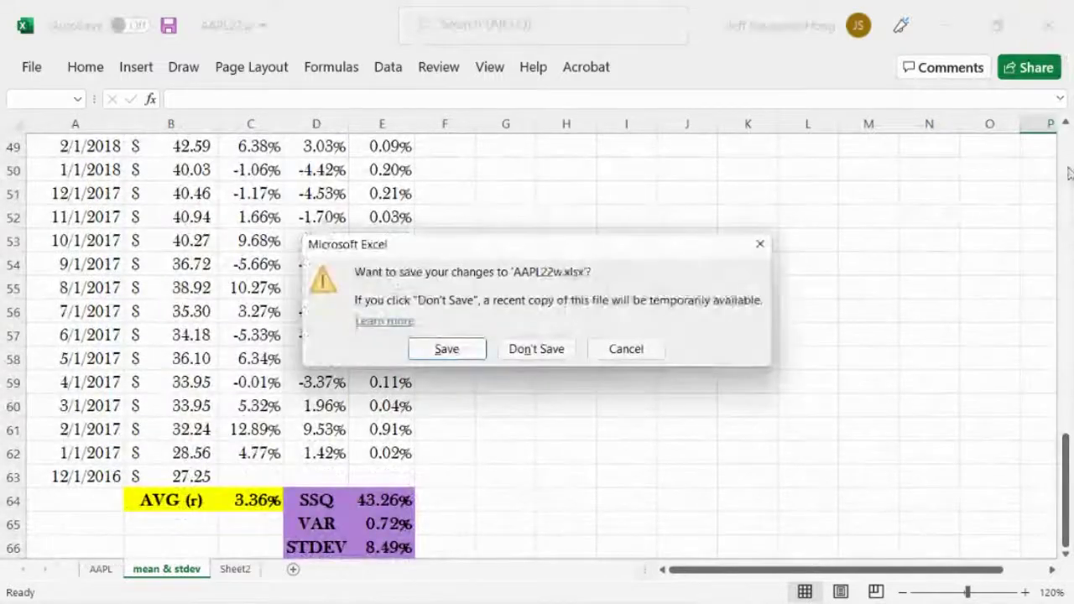
click(626, 356)
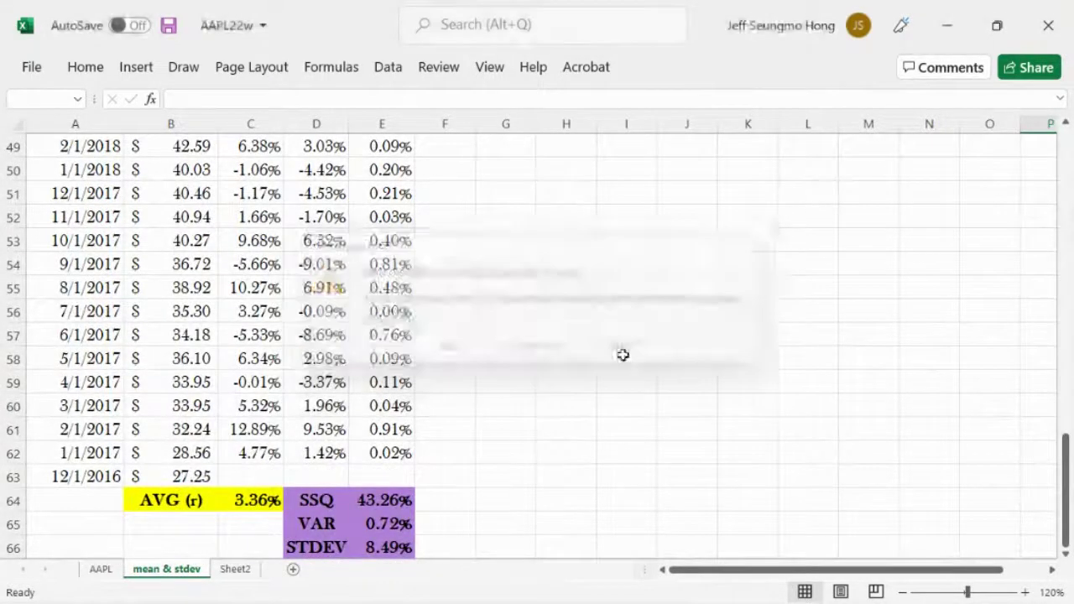
click(168, 26)
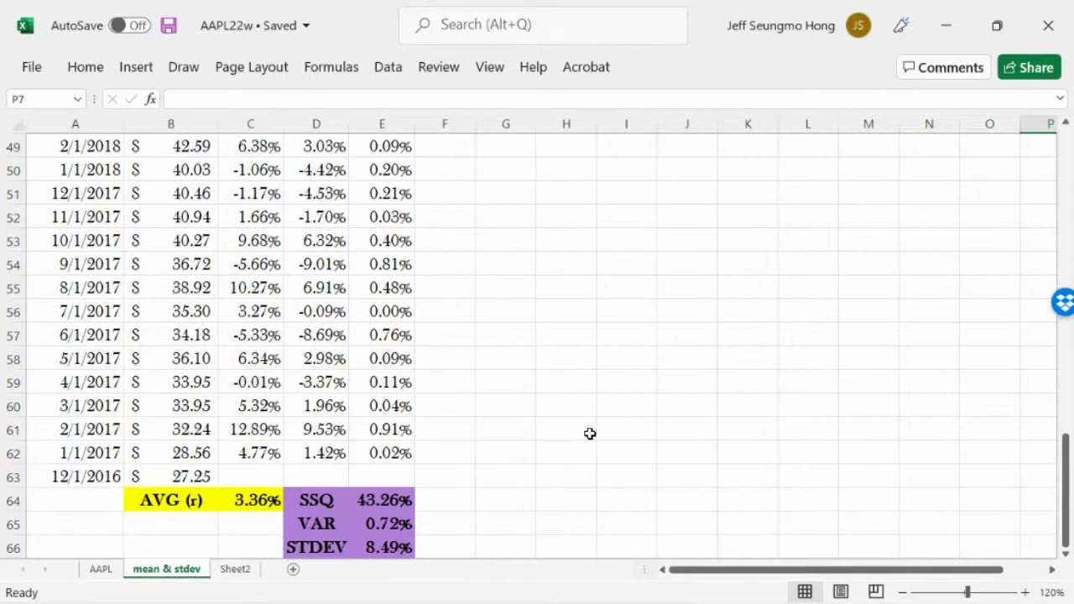
- Display the sheet's formulas instead of values, and autofit columns A and B to their contents
key(ctrl+grave)
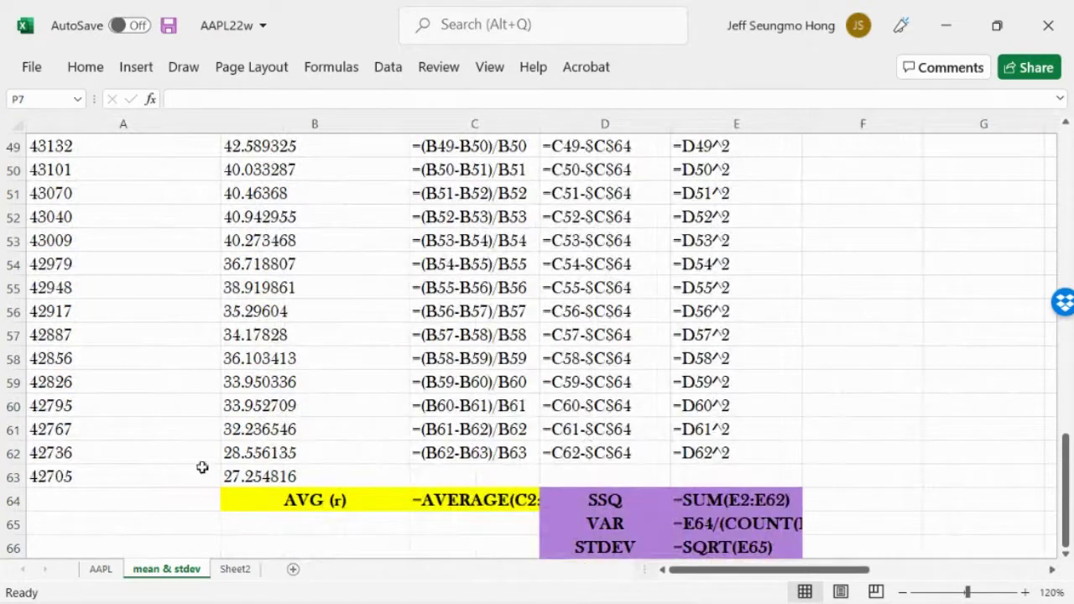
double_click(220, 124)
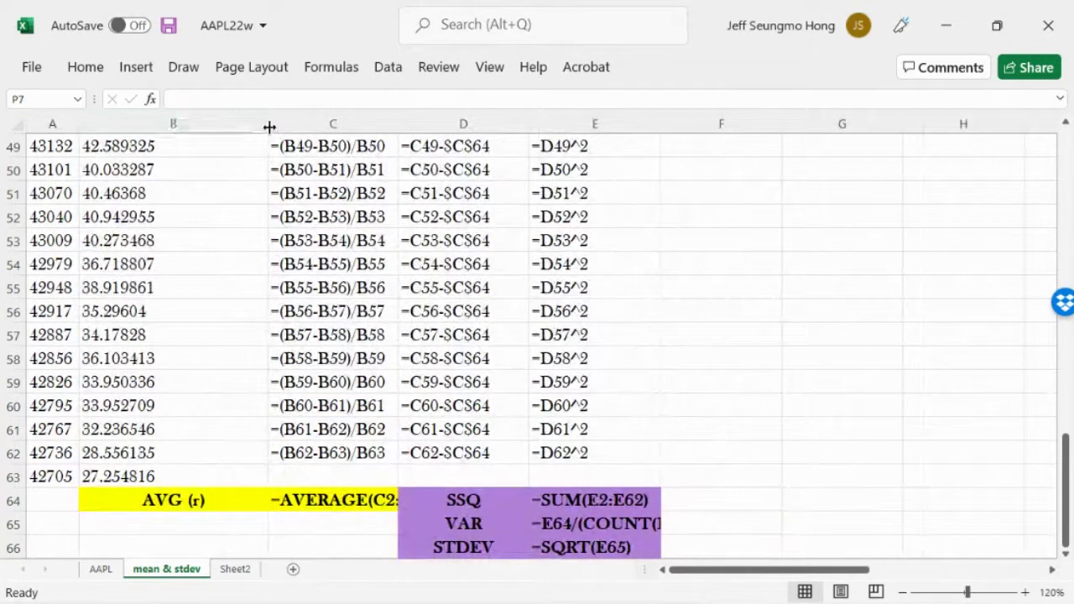
double_click(273, 125)
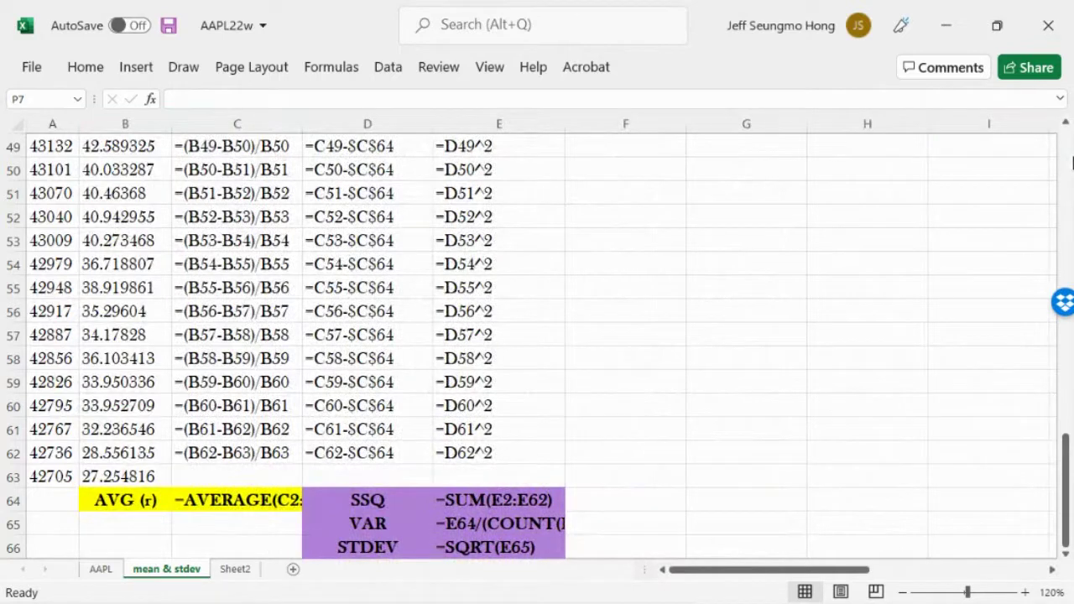
- Freeze the header row and the date column by freezing panes at cell B2
scroll(1069, 146, up, 16)
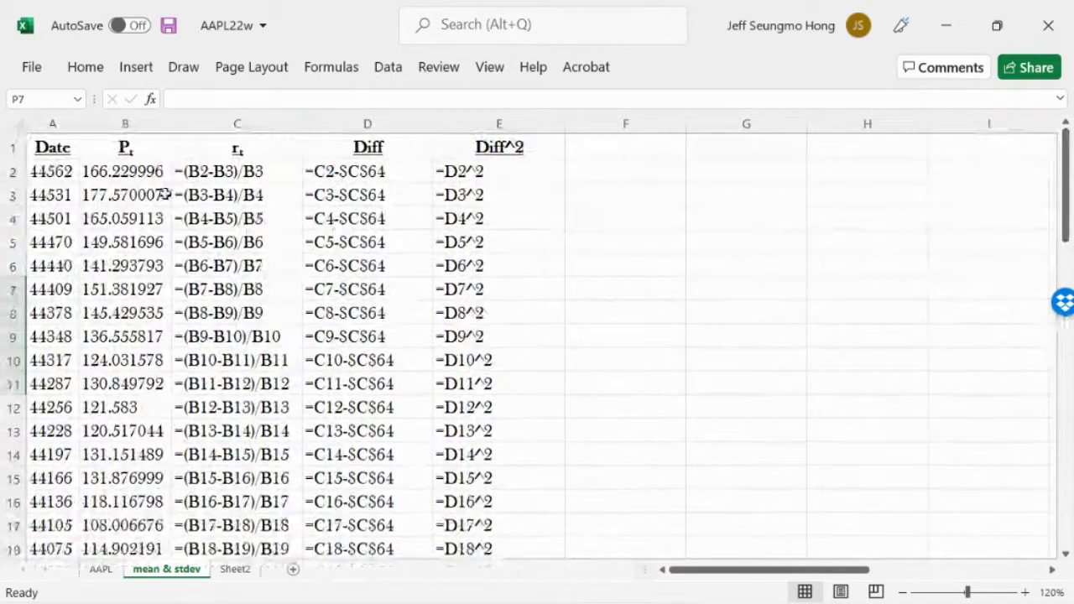
click(132, 171)
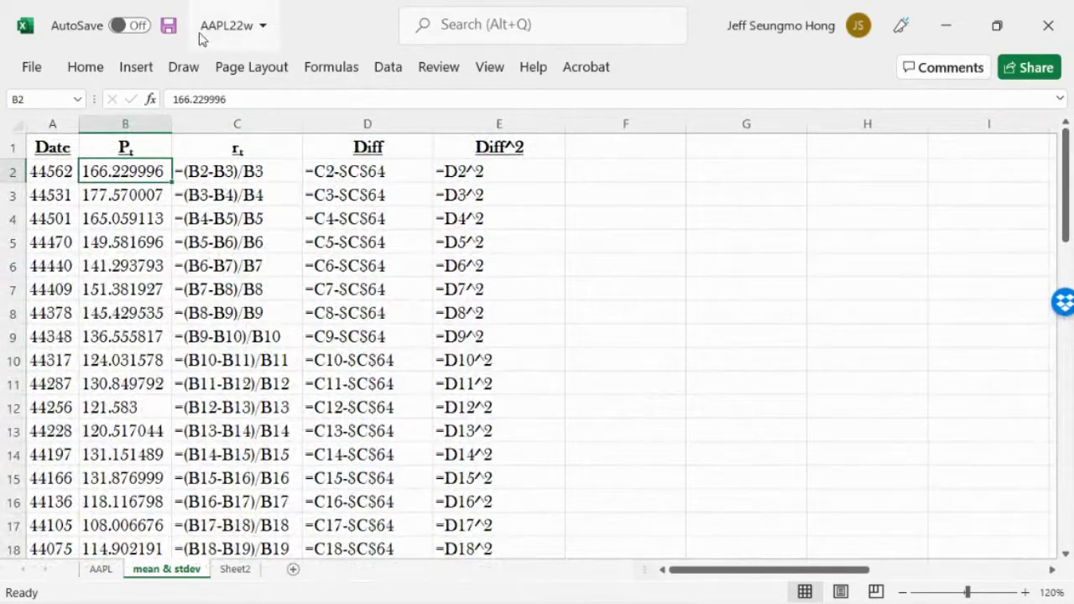
click(490, 69)
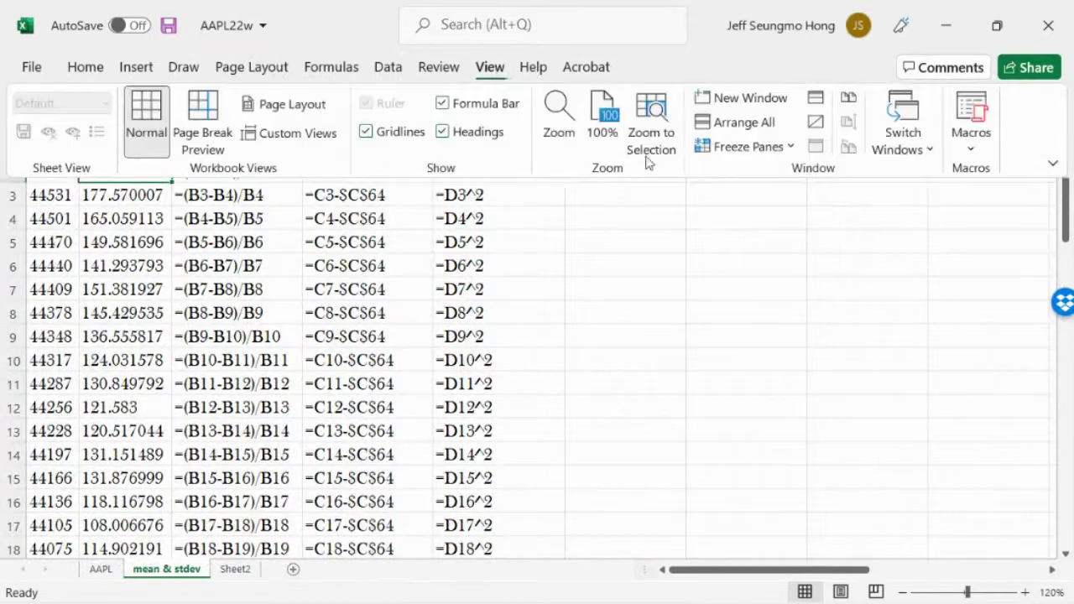
click(790, 148)
click(752, 178)
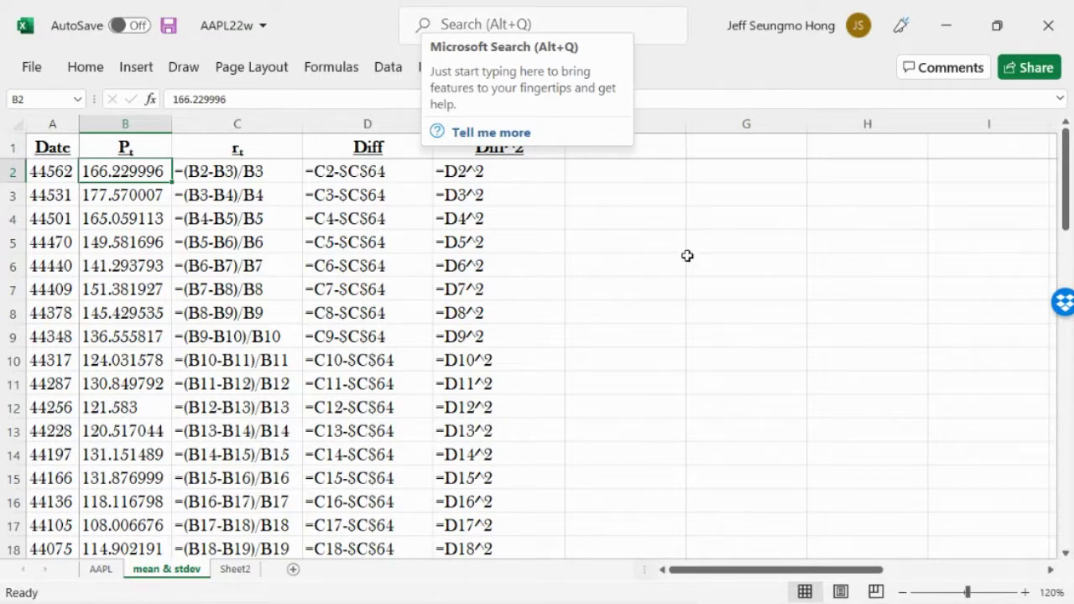
click(688, 288)
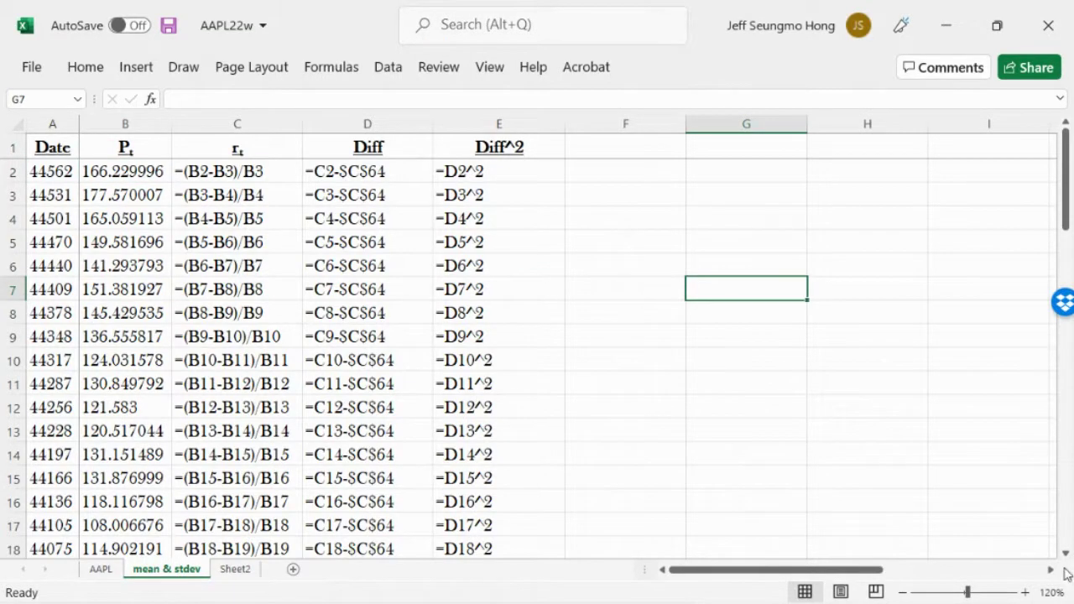
- Autofit columns E and D so the SSQ, VAR and STDEV formulas fit their cells
click(1067, 521)
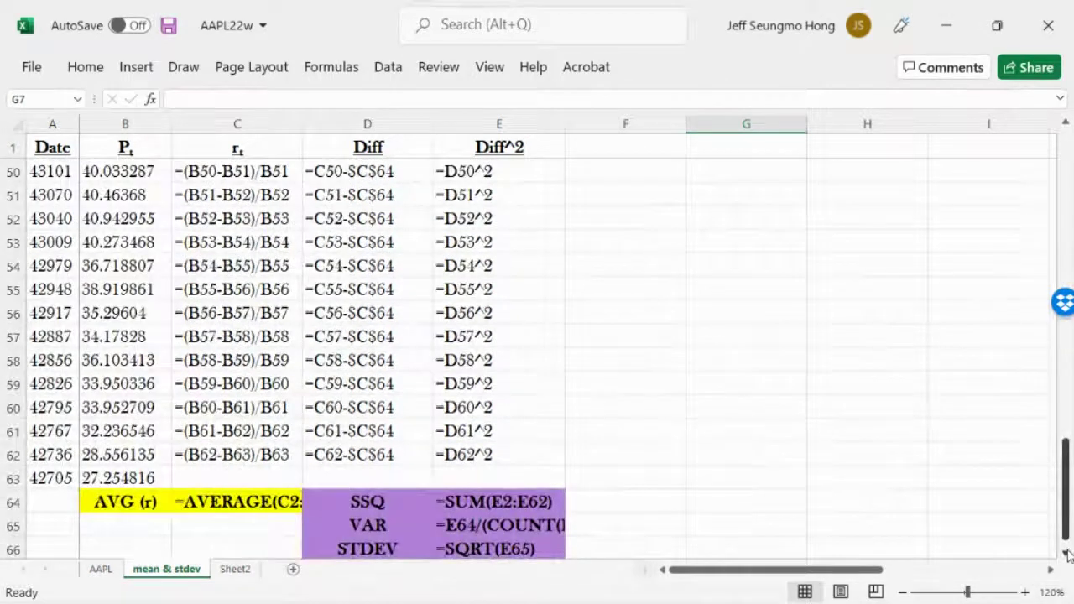
double_click(1065, 552)
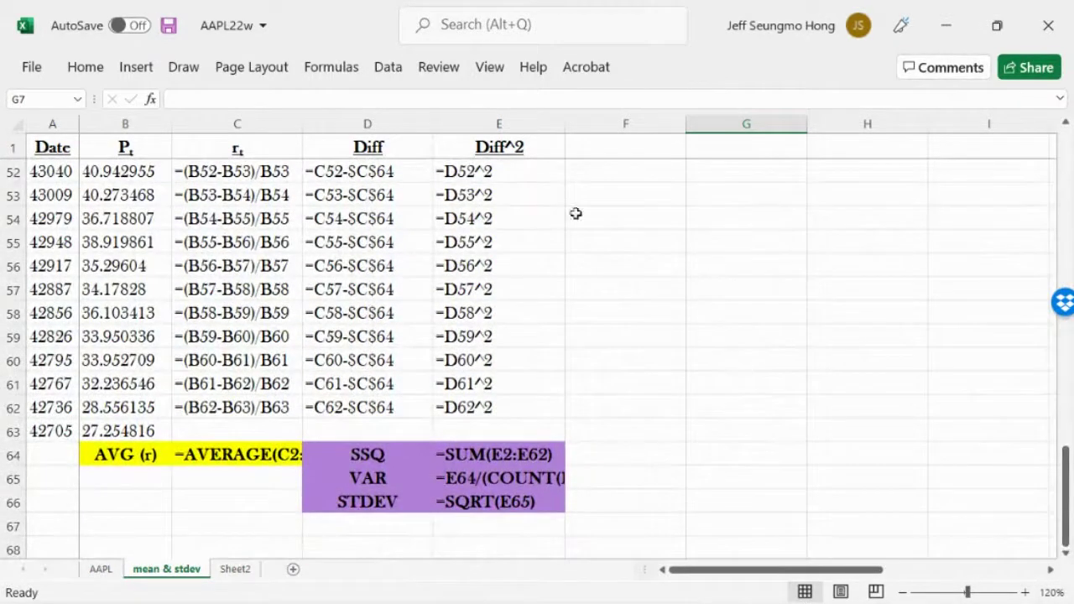
double_click(562, 132)
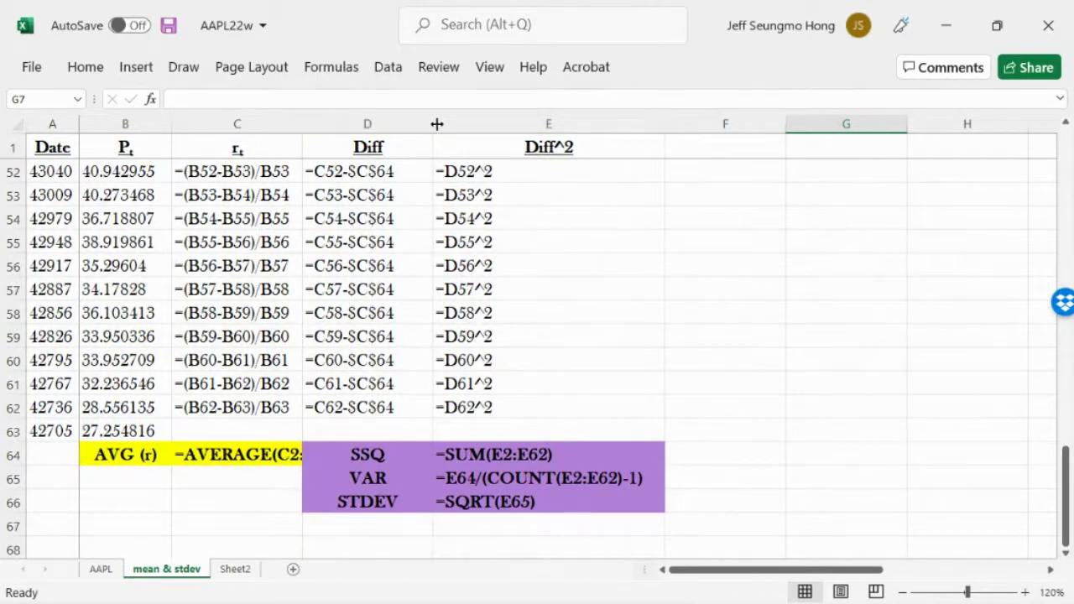
double_click(434, 122)
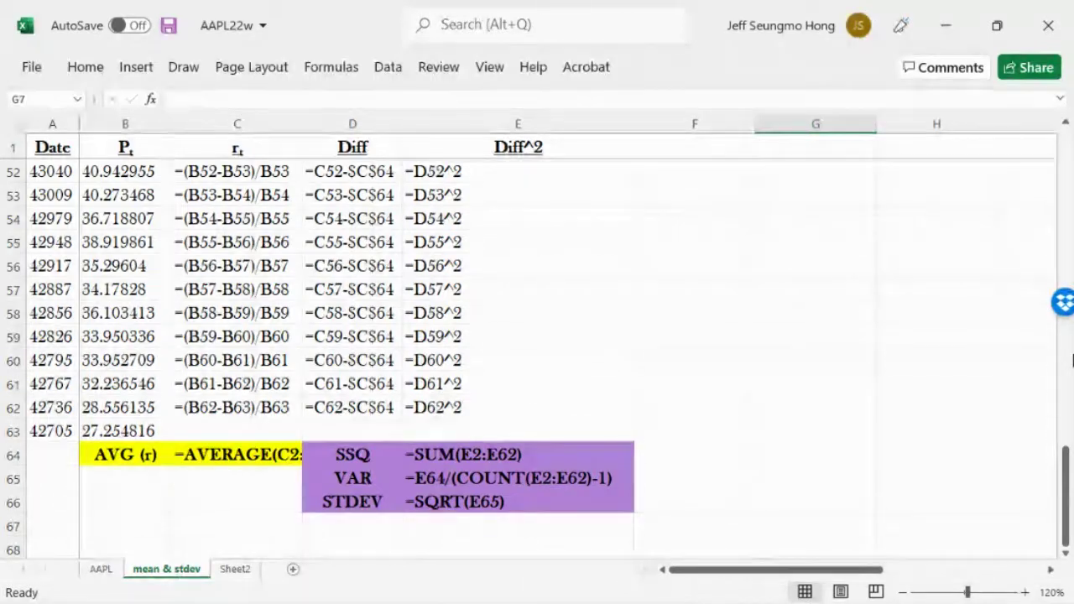
- Switch to the Bb Collaborate session in Edge, mute the microphone, and return to the AAPL22w workbook in Excel
mouse_move(282, 601)
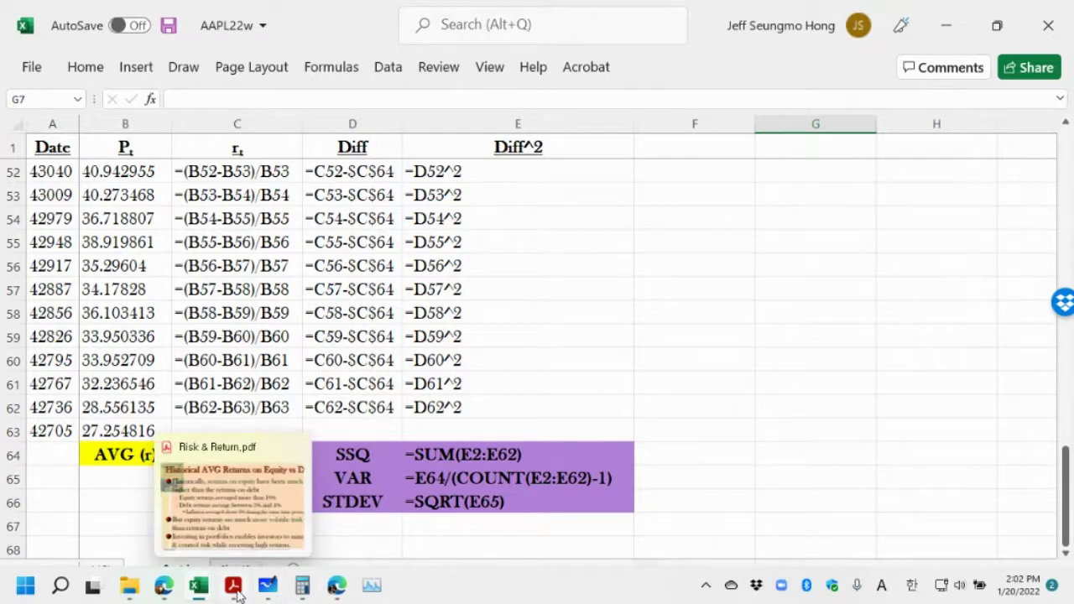
click(336, 587)
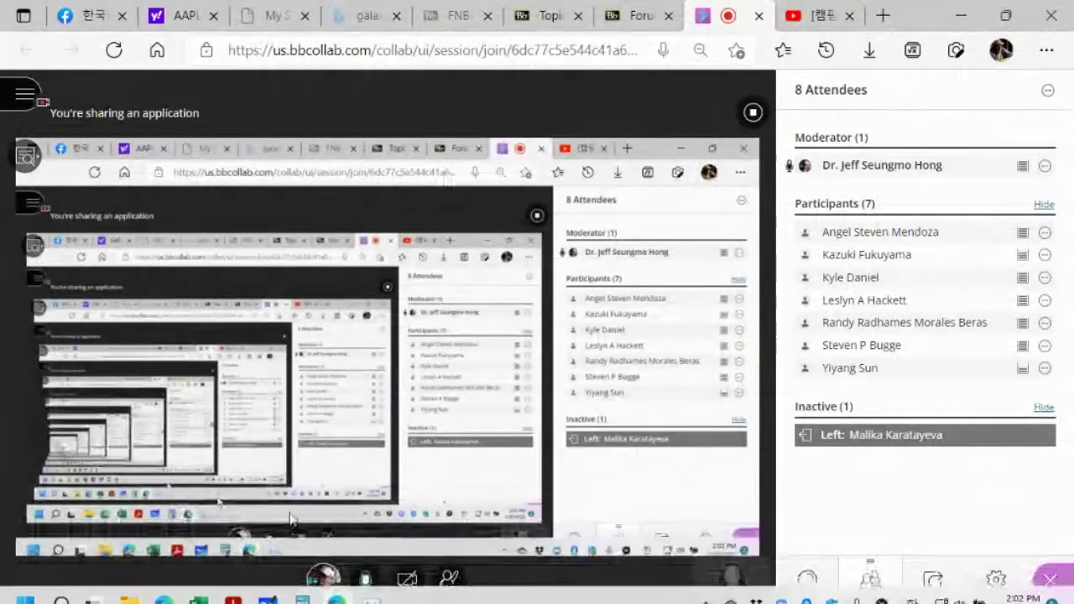
click(365, 580)
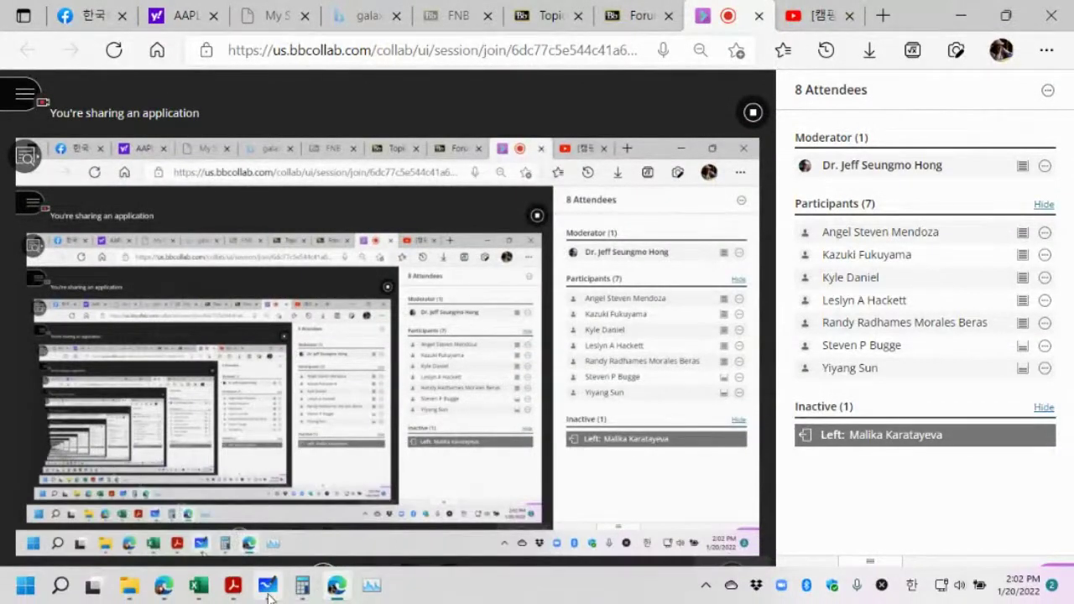
mouse_move(199, 587)
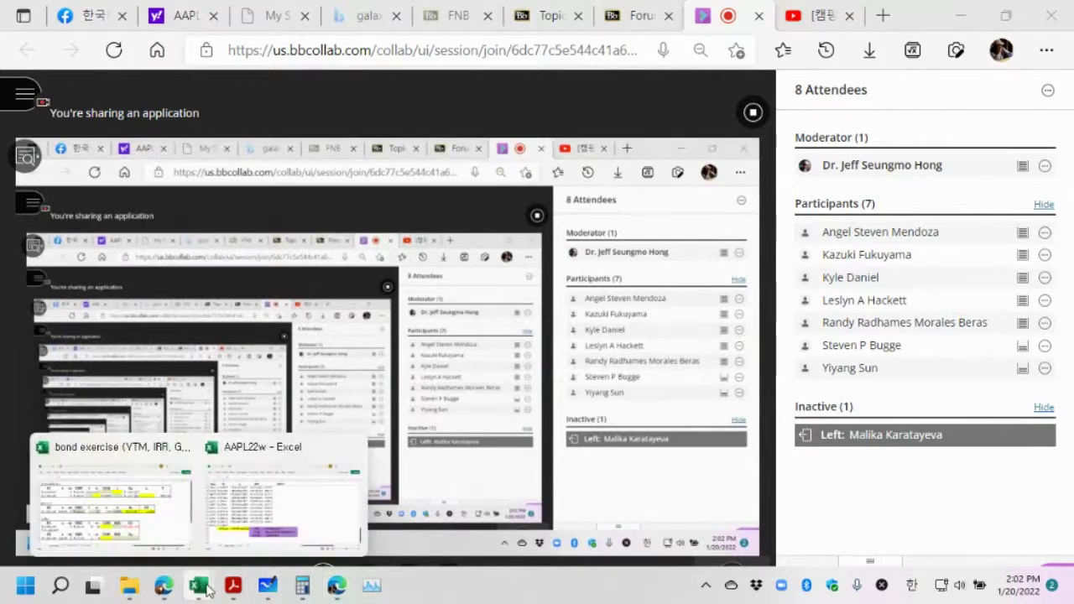
click(258, 524)
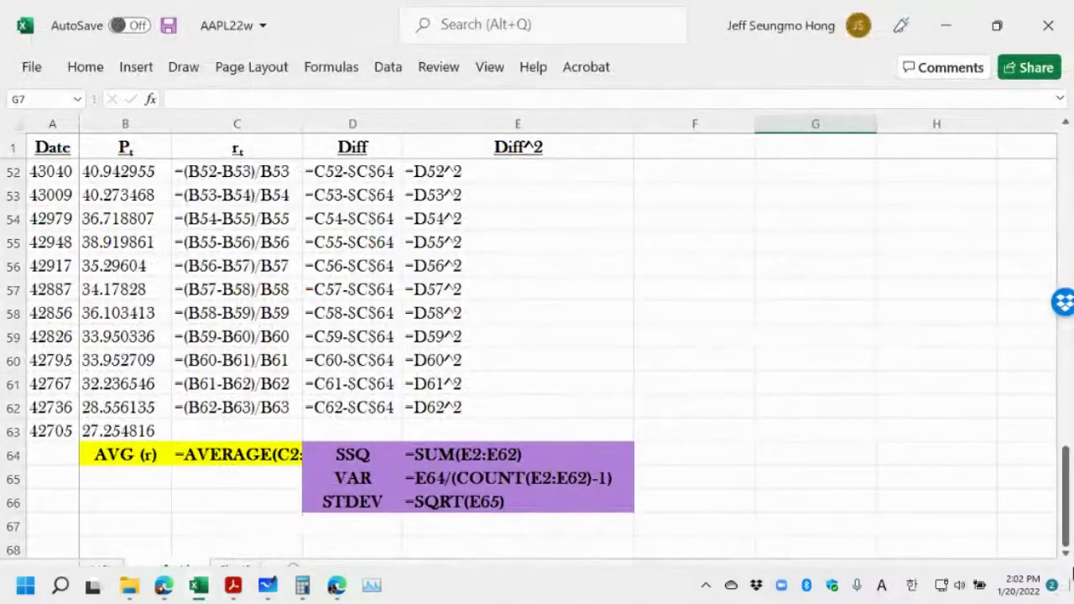
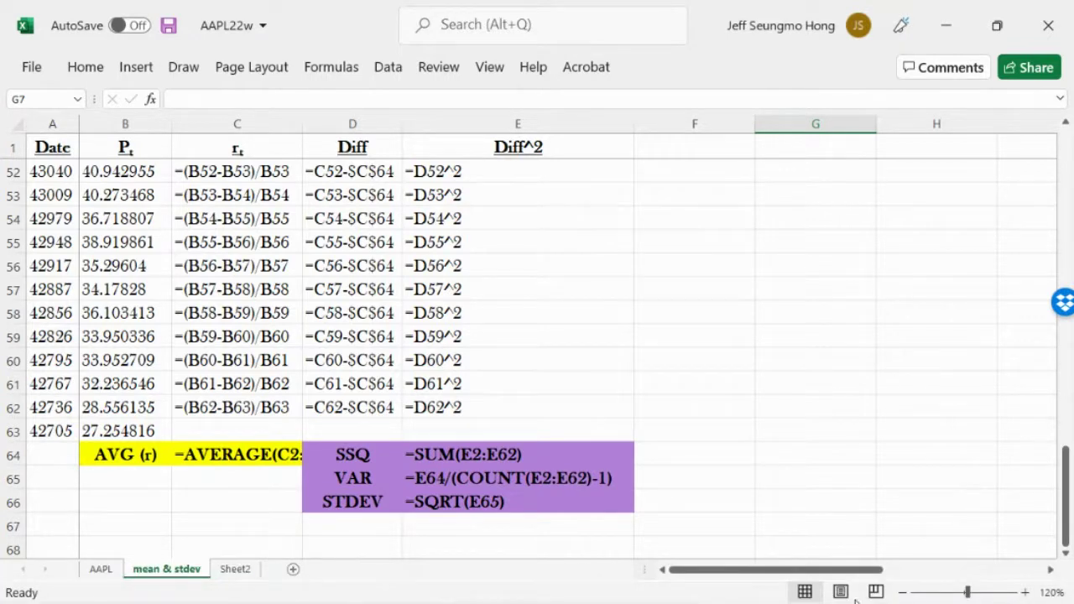
- Switch to the Bb Collaborate session in Edge and unmute the microphone
mouse_move(697, 601)
mouse_move(493, 602)
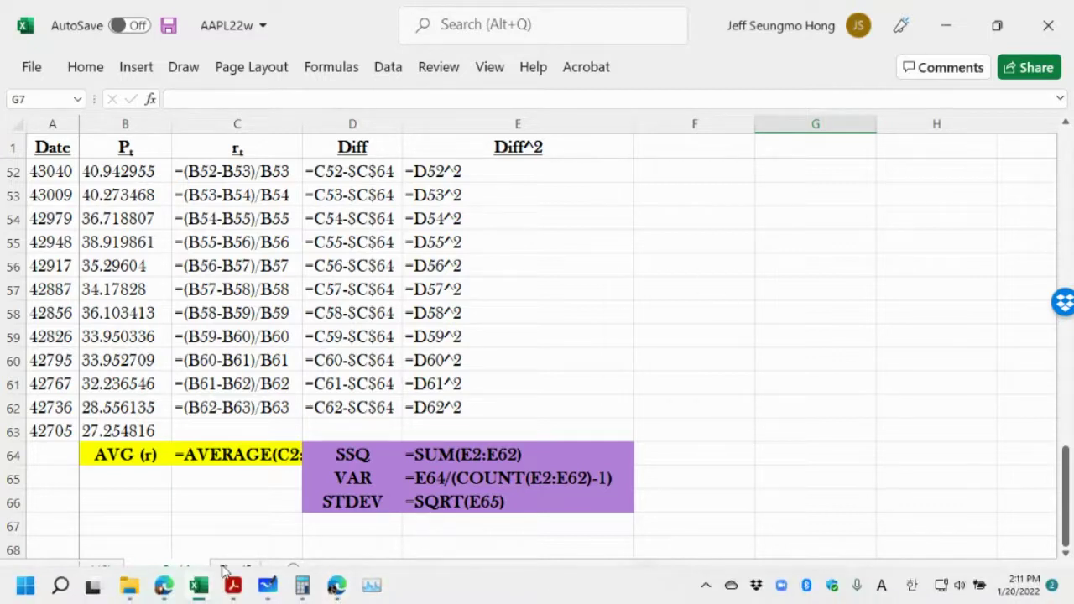
mouse_move(337, 587)
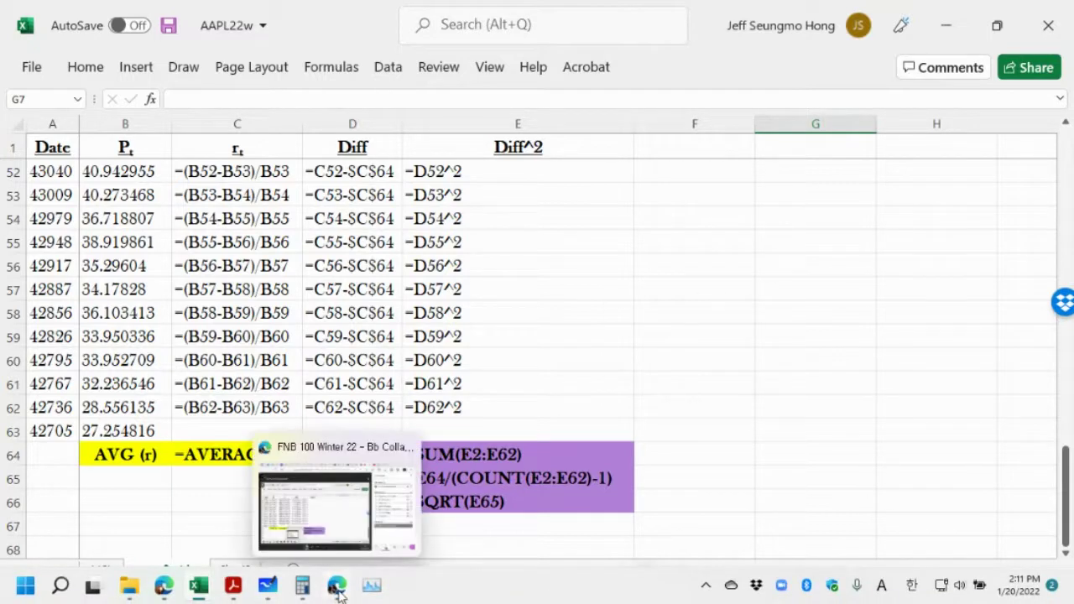
click(323, 535)
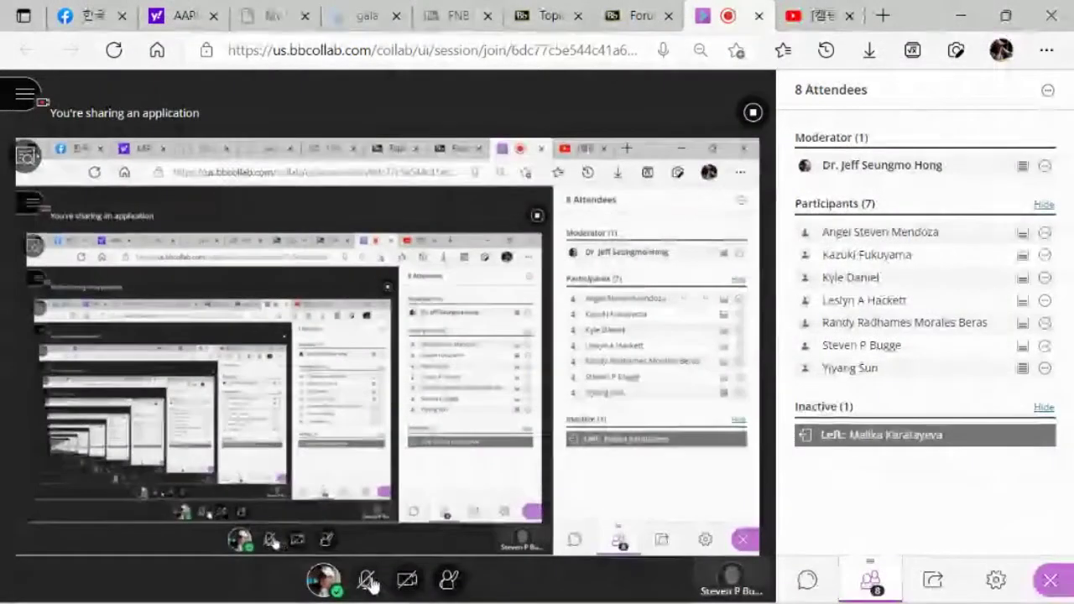
click(367, 581)
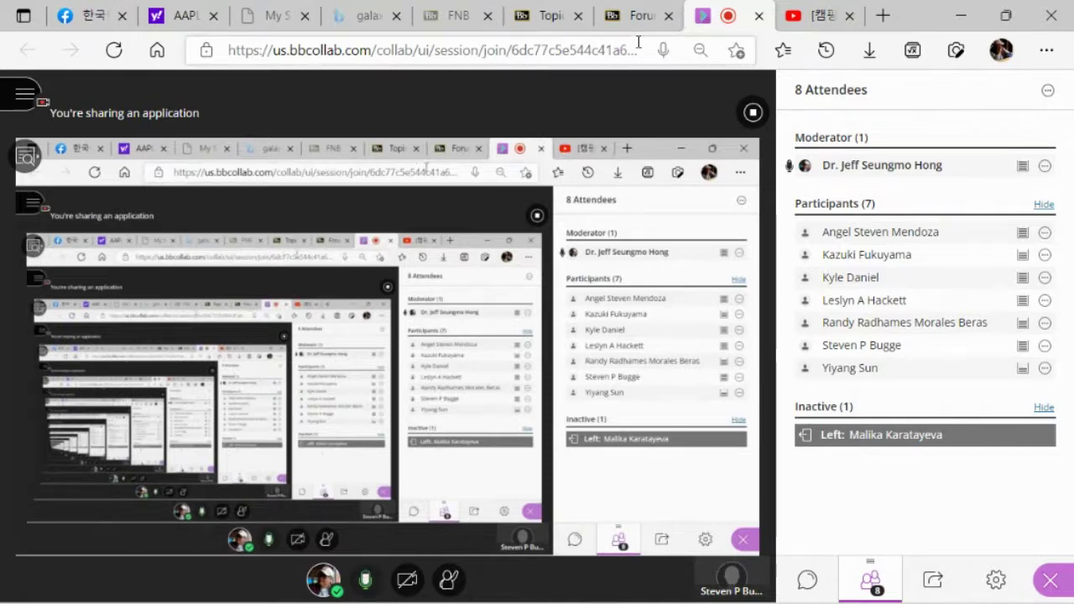
- Reload the Blackboard discussion forum to check the students' attendance threads, and return to the Collaborate session
click(635, 15)
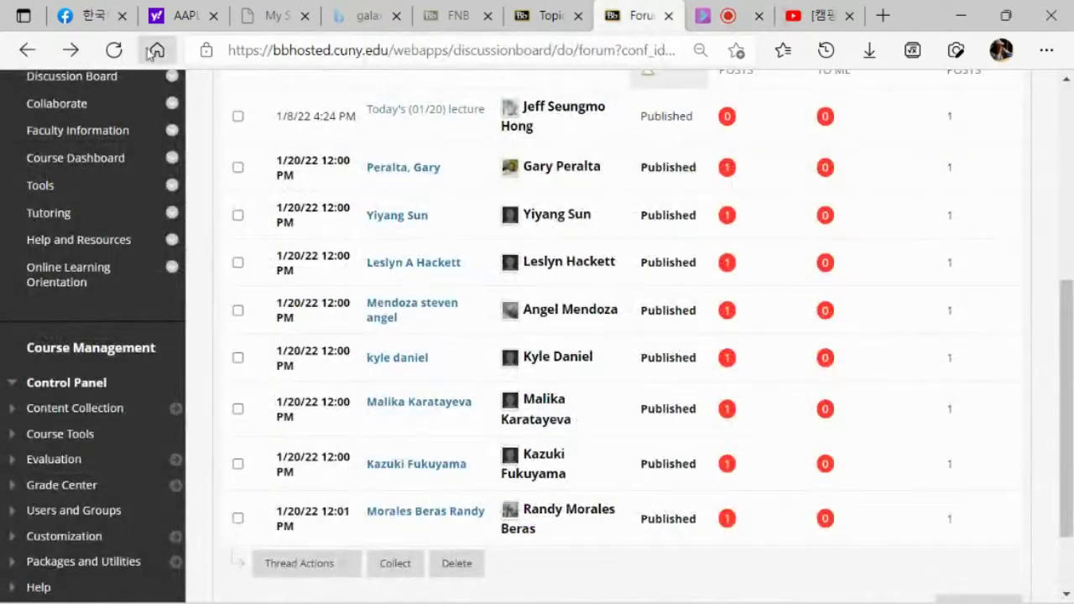
click(114, 50)
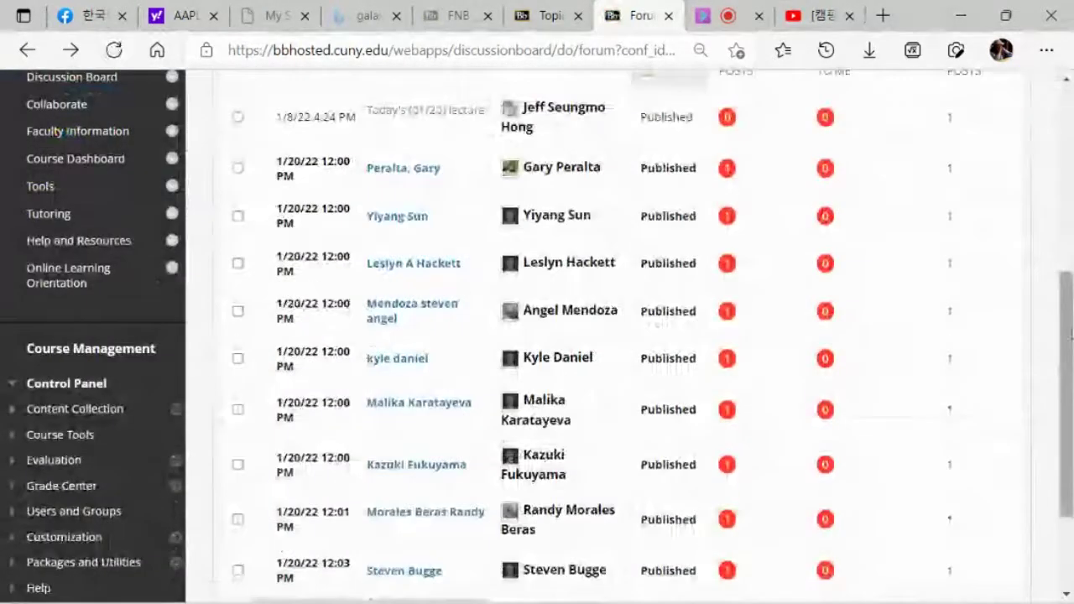
scroll(1065, 428, down, 3)
drag(1071, 432, 1072, 362)
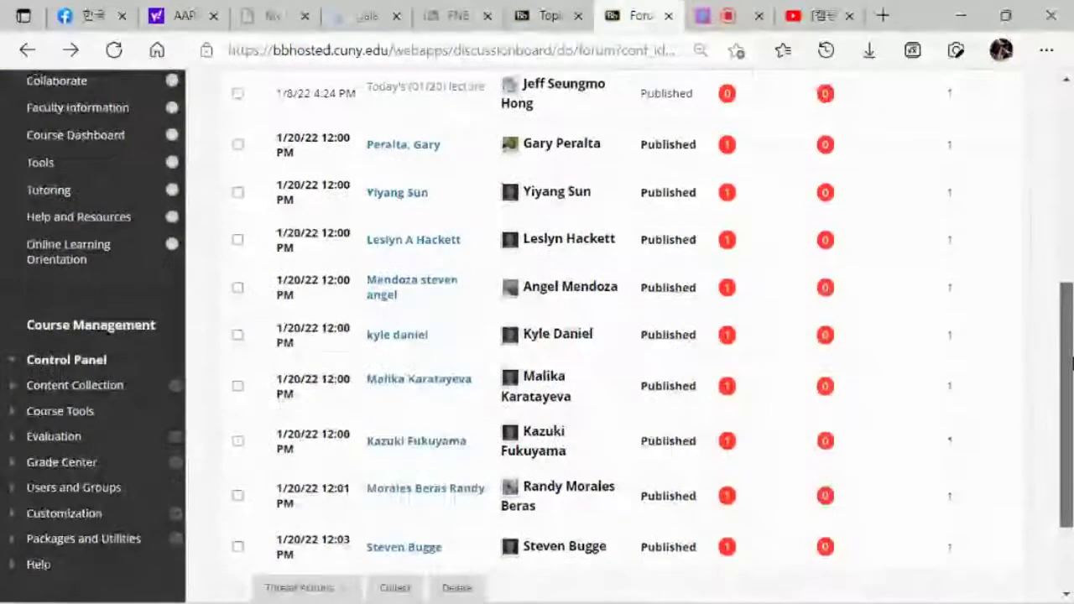
mouse_move(549, 602)
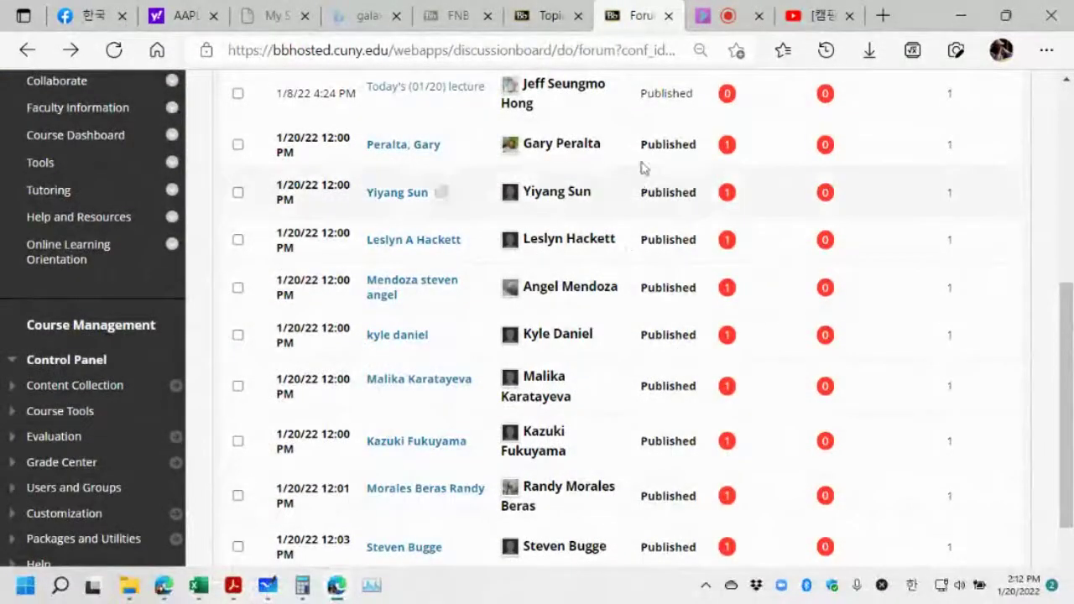
click(723, 19)
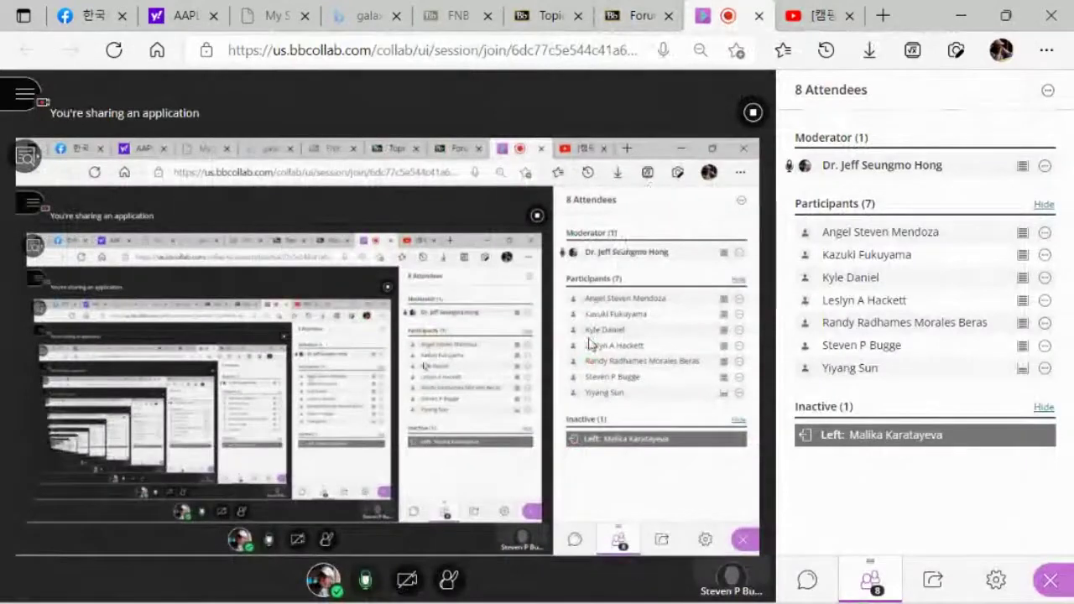
mouse_move(381, 601)
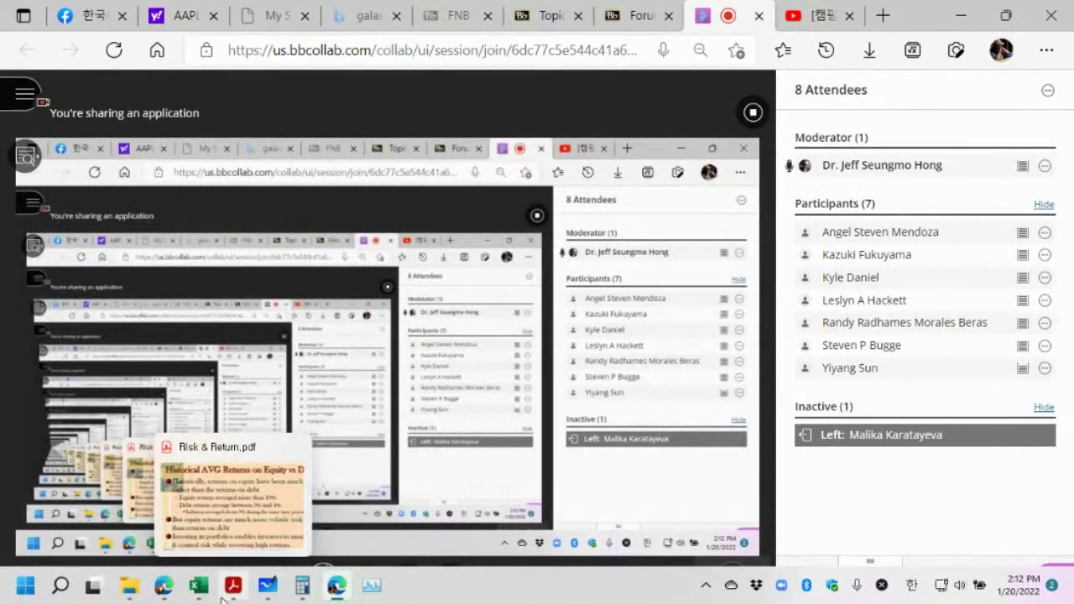
- Switch to the AAPL22w workbook in Excel and show calculated values instead of formulas on the mean & stdev sheet
mouse_move(199, 587)
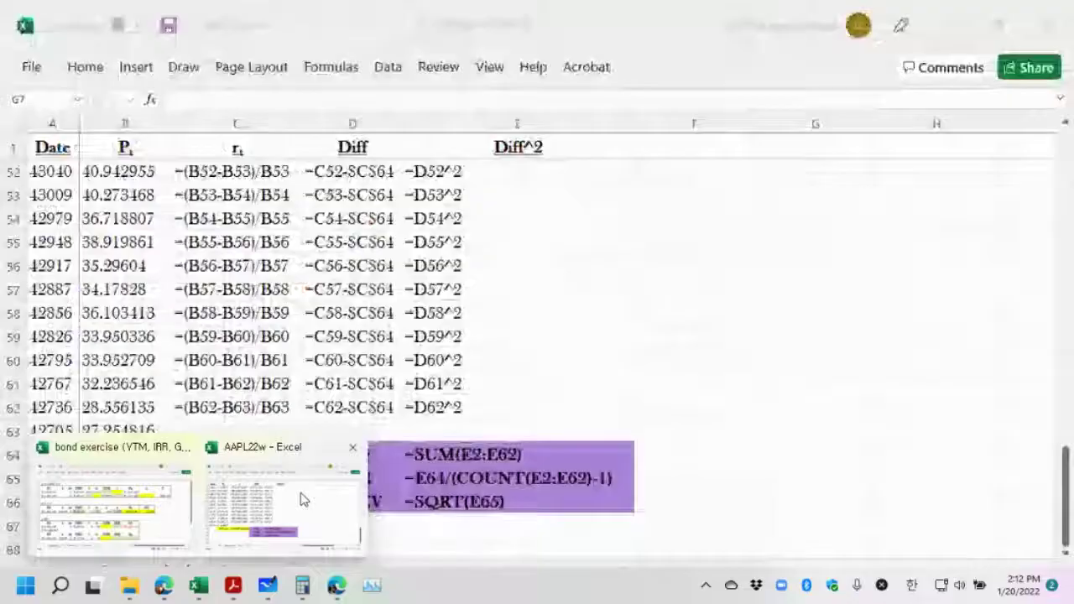
click(299, 499)
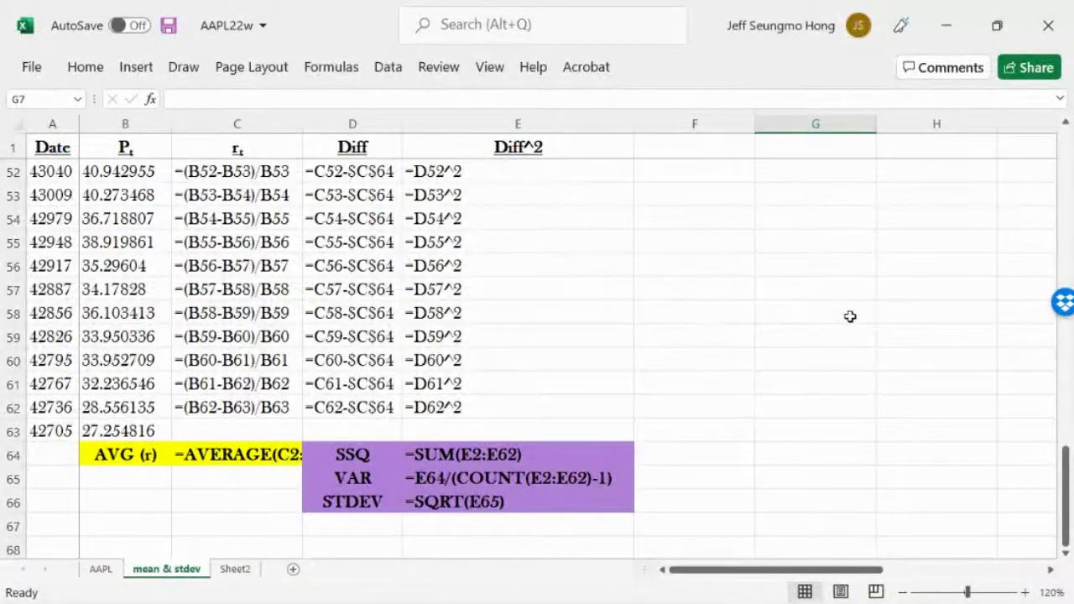
click(1067, 142)
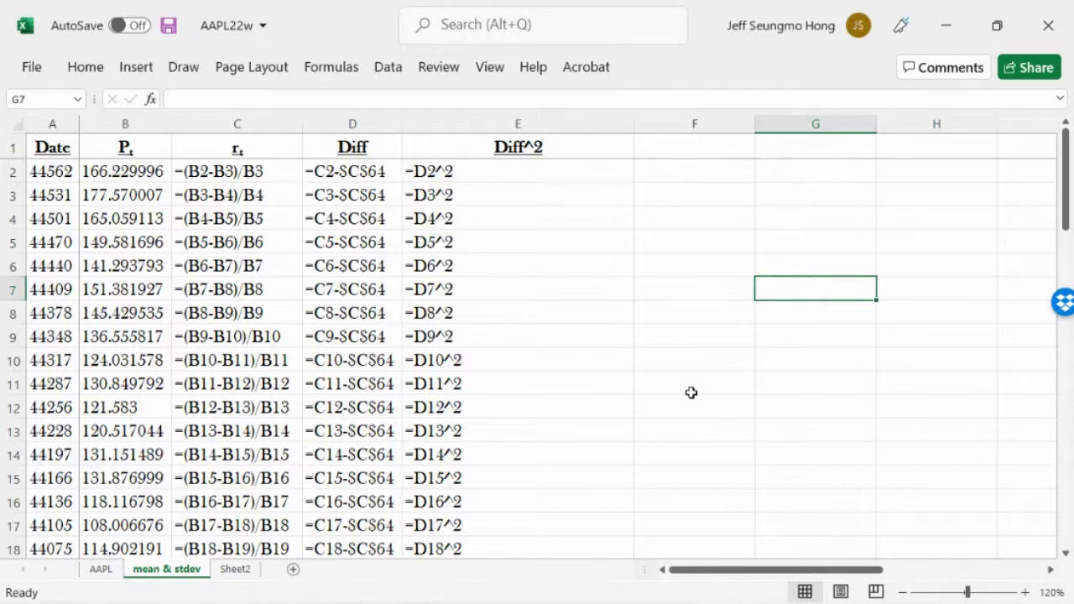
key(ctrl+grave)
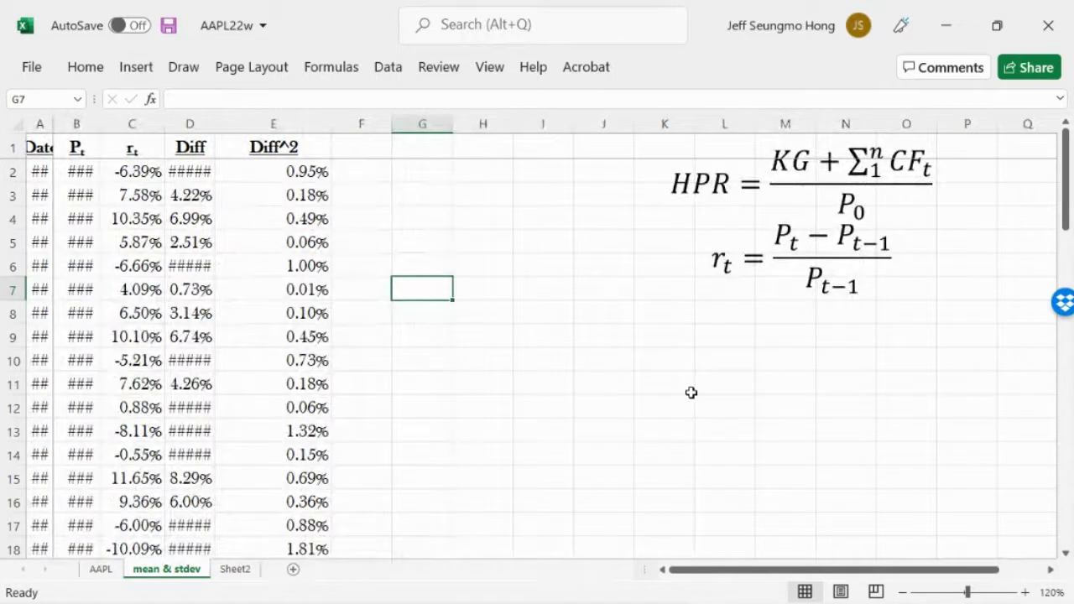
- Autofit columns A, B, D and E and move the HPR and return formula text box closer to the data
double_click(54, 124)
double_click(153, 124)
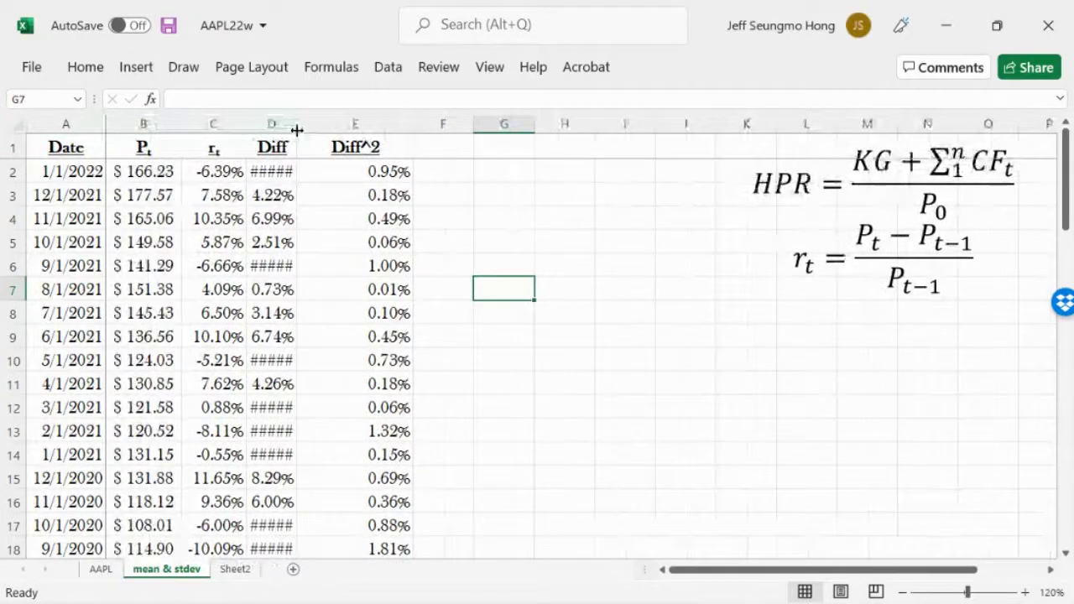
double_click(296, 123)
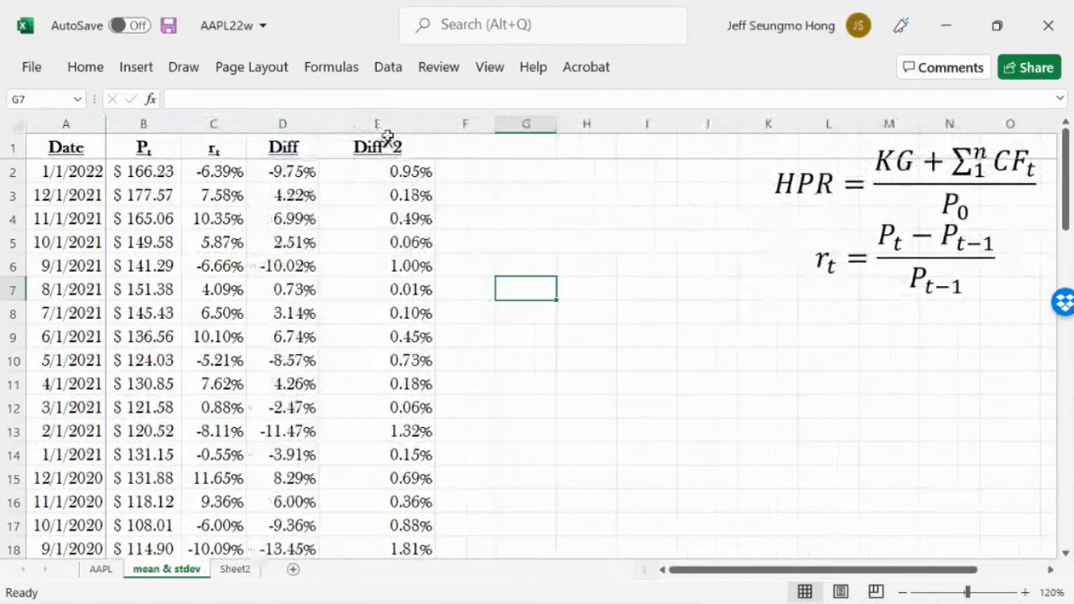
double_click(434, 124)
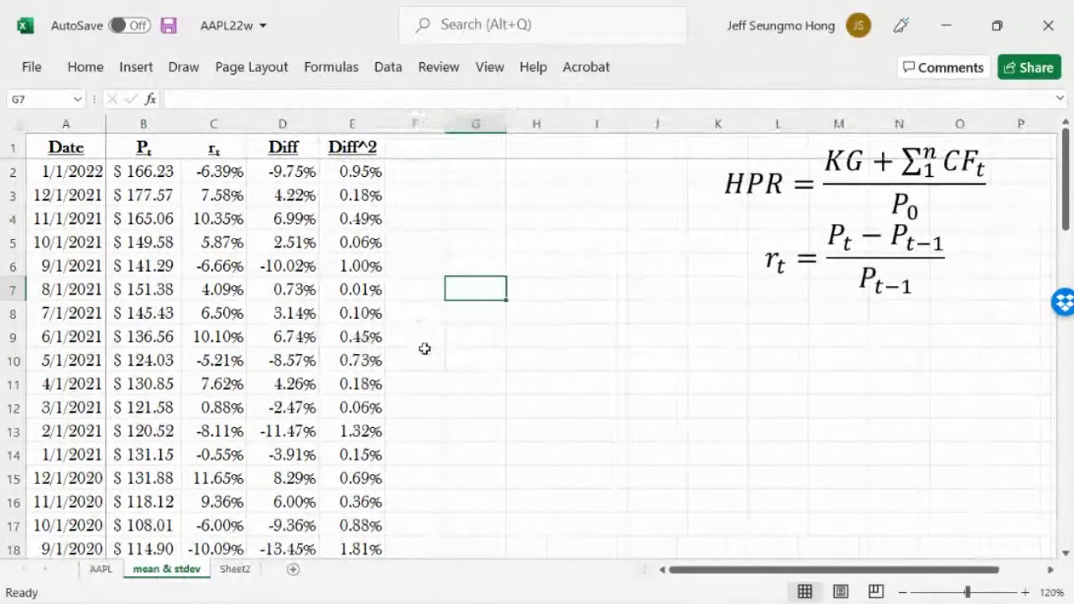
click(841, 199)
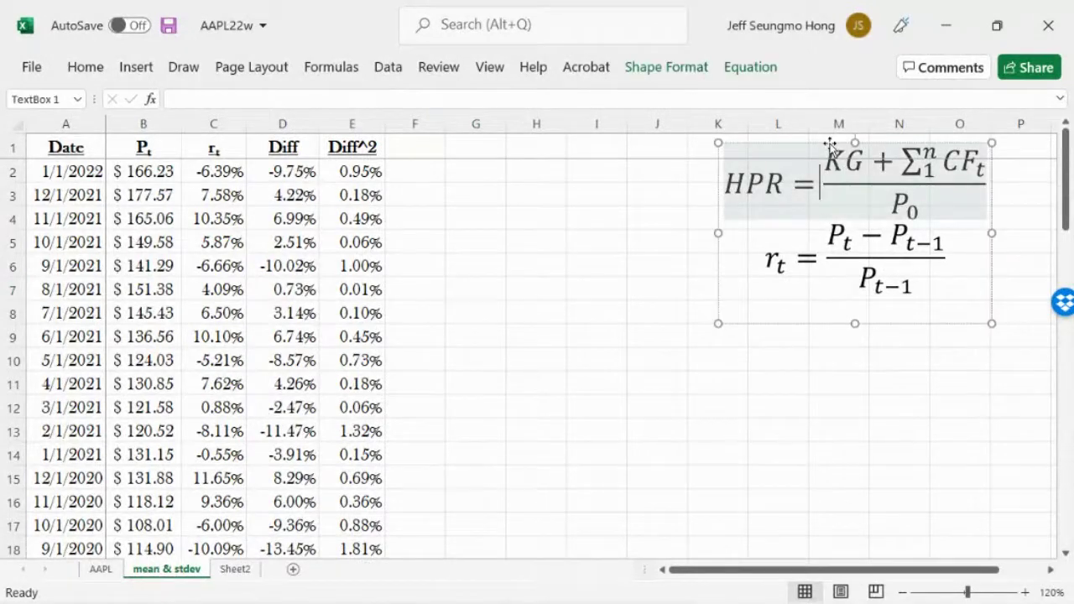
drag(827, 144, 546, 179)
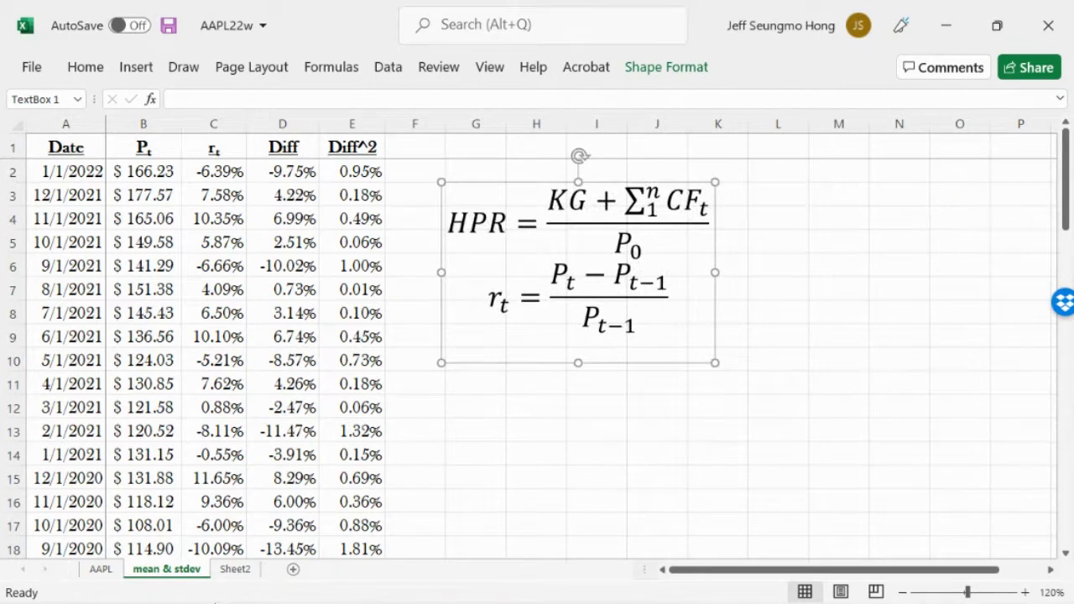
- Open the Risk & Return PDF in Acrobat full-window and review the VAR and STDEV formulas on the Two Moments of Random Variable slide
mouse_move(191, 588)
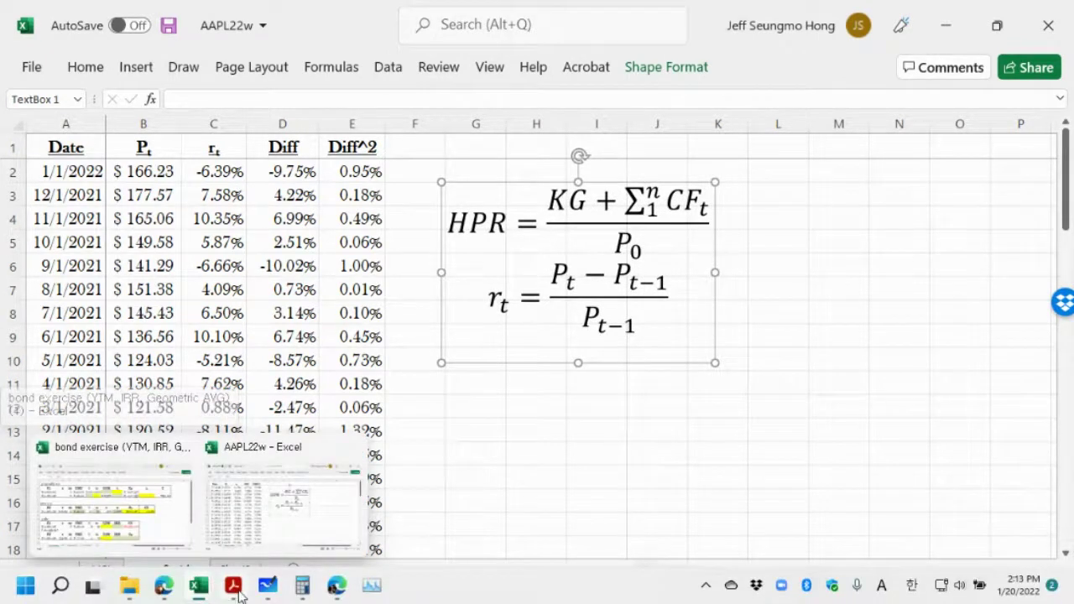
click(235, 587)
click(755, 44)
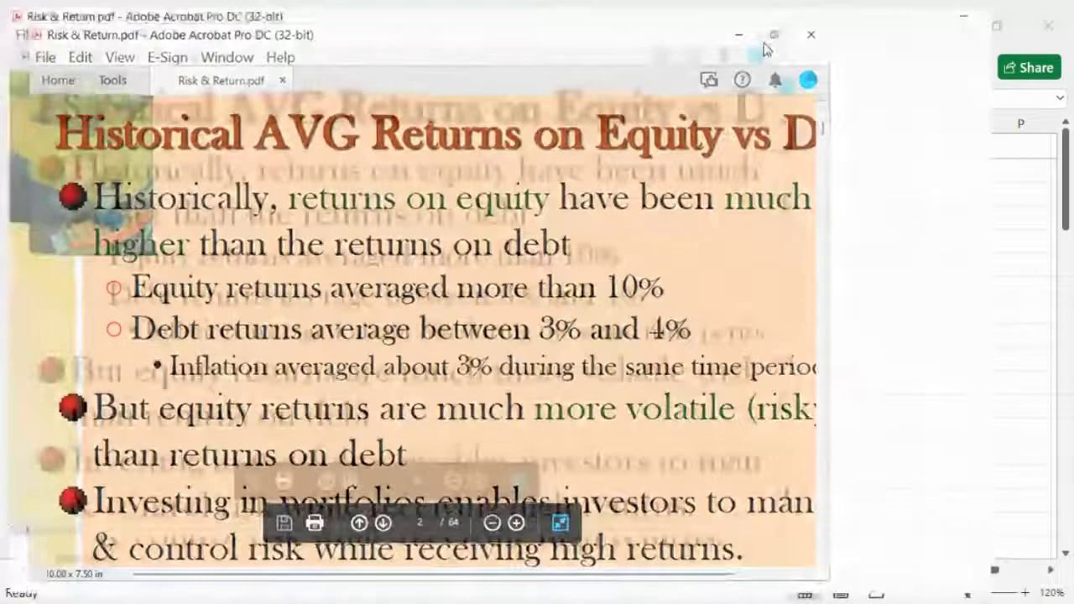
scroll(960, 373, down, 2)
scroll(1070, 532, up, 8)
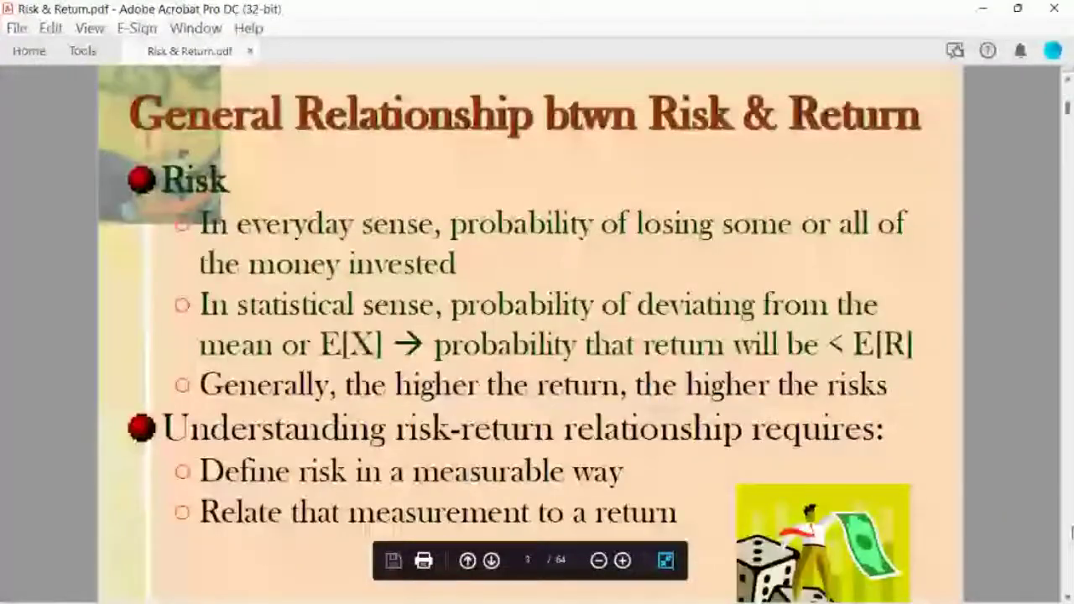
scroll(1071, 532, down, 20)
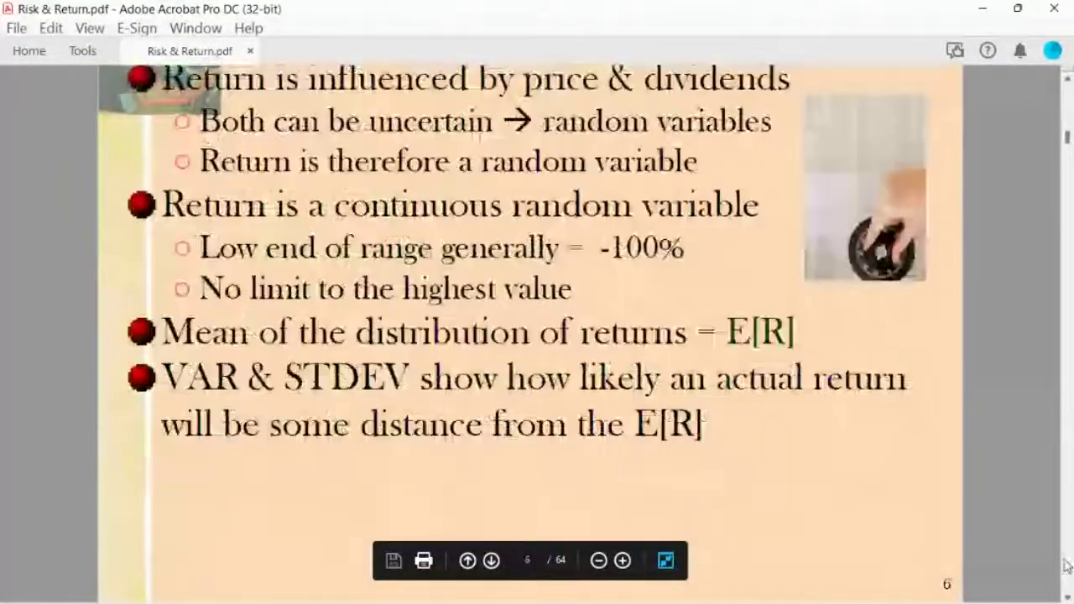
scroll(1067, 566, down, 8)
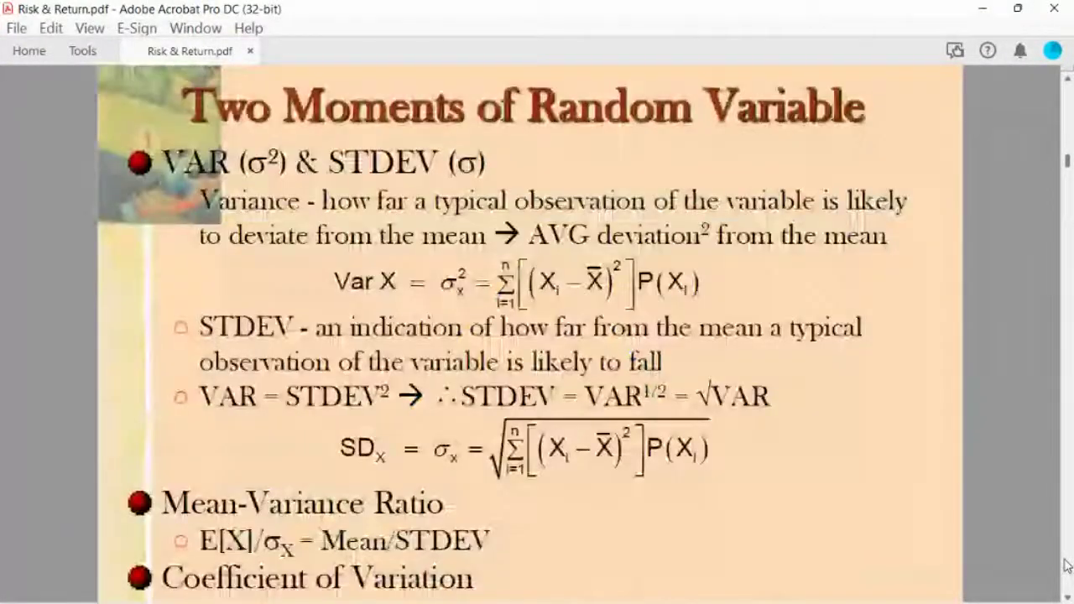
scroll(1067, 566, down, 6)
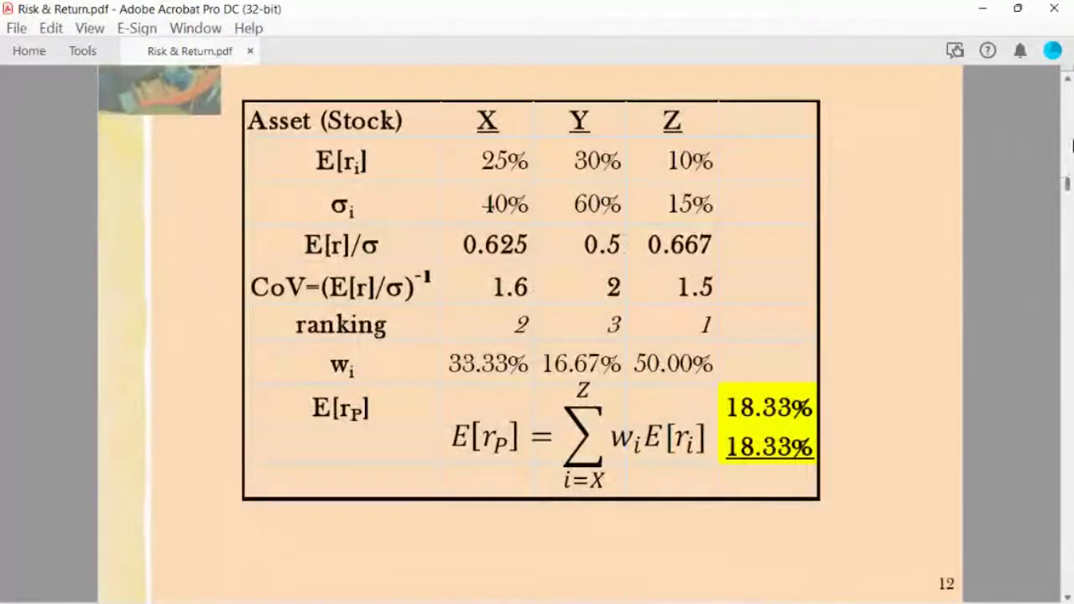
scroll(1070, 149, up, 1)
scroll(1070, 149, up, 6)
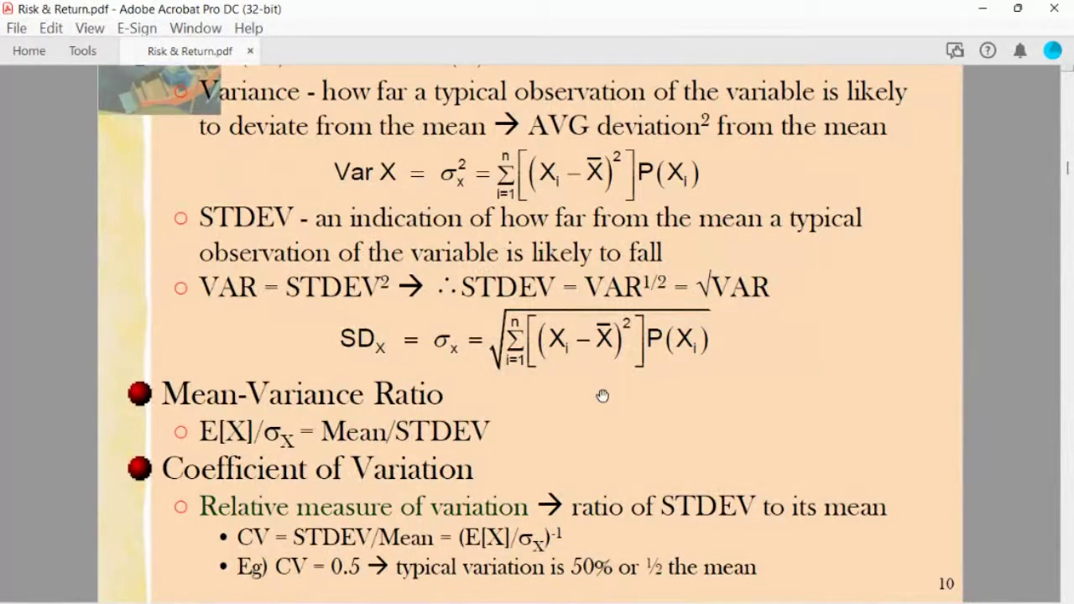
scroll(1072, 132, up, 3)
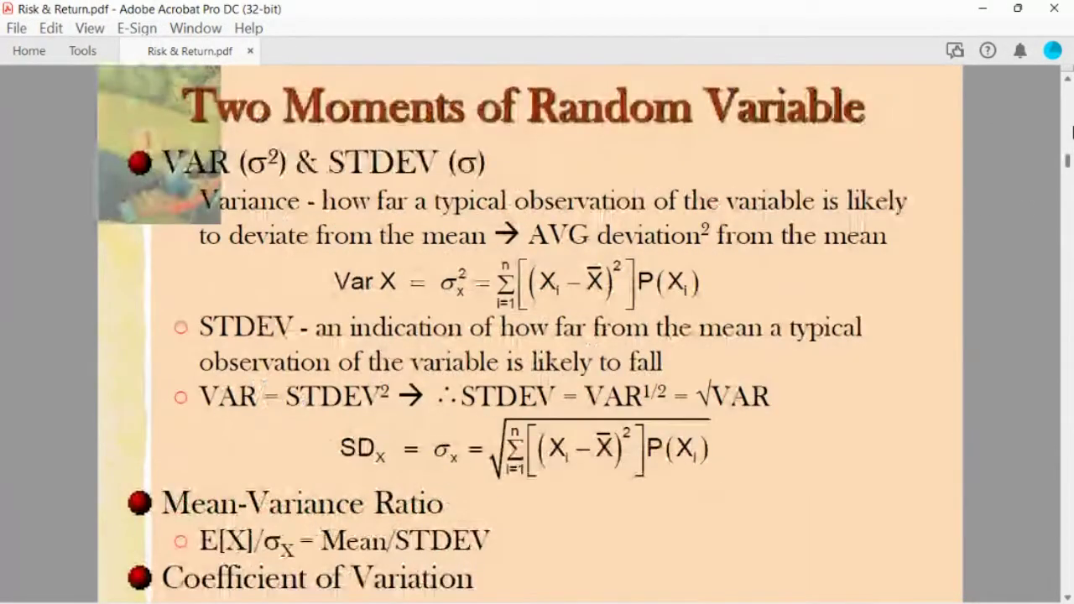
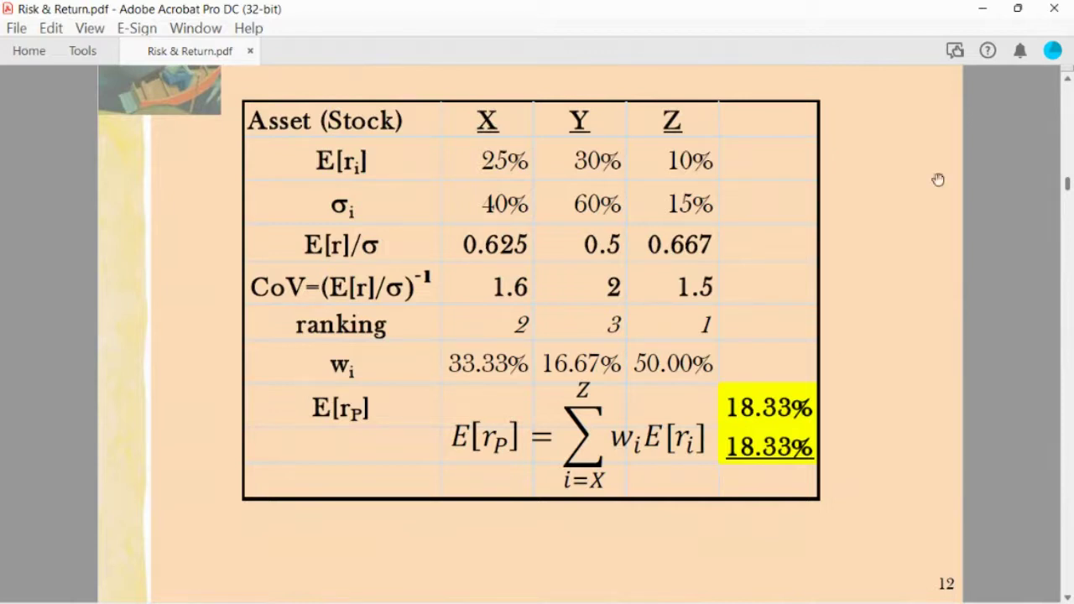
- Open Task Manager to check the CPU and memory load, and minimize it
mouse_move(236, 596)
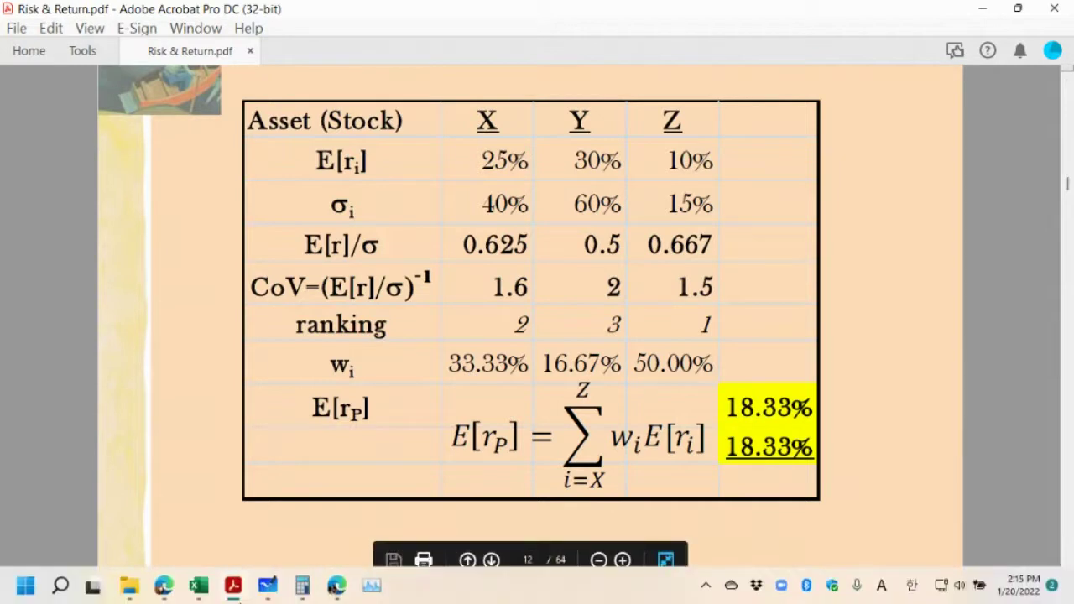
key(ctrl+shift+Escape)
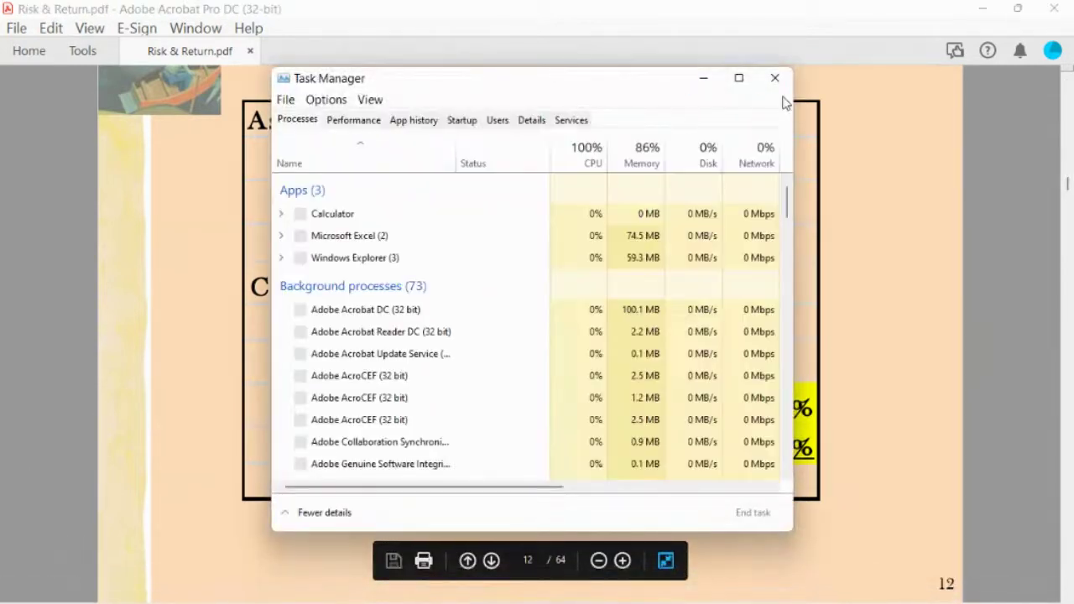
click(703, 80)
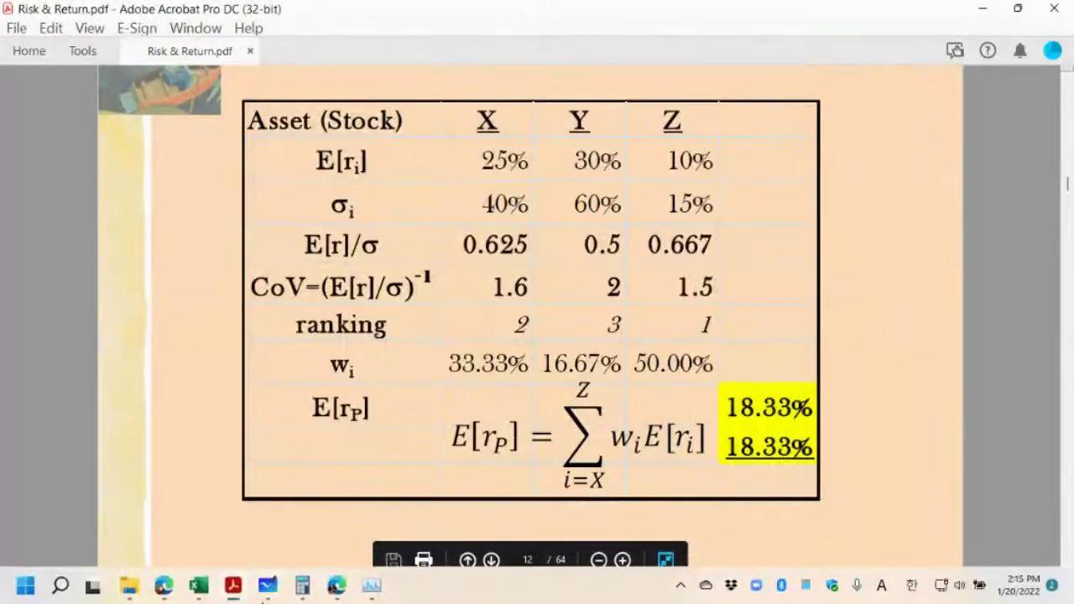
- Return to the AAPL22w workbook in Excel and examine the AVG, SSQ, VAR and STDEV results below the monthly returns
mouse_move(335, 591)
mouse_move(199, 591)
click(251, 524)
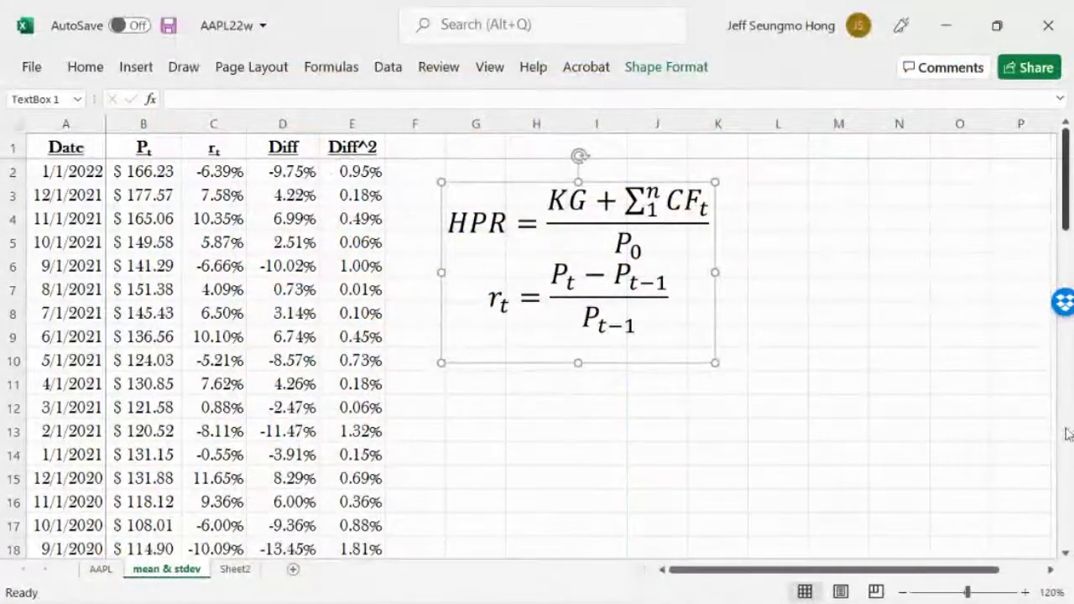
click(1069, 441)
click(1069, 440)
drag(1069, 440, 1069, 537)
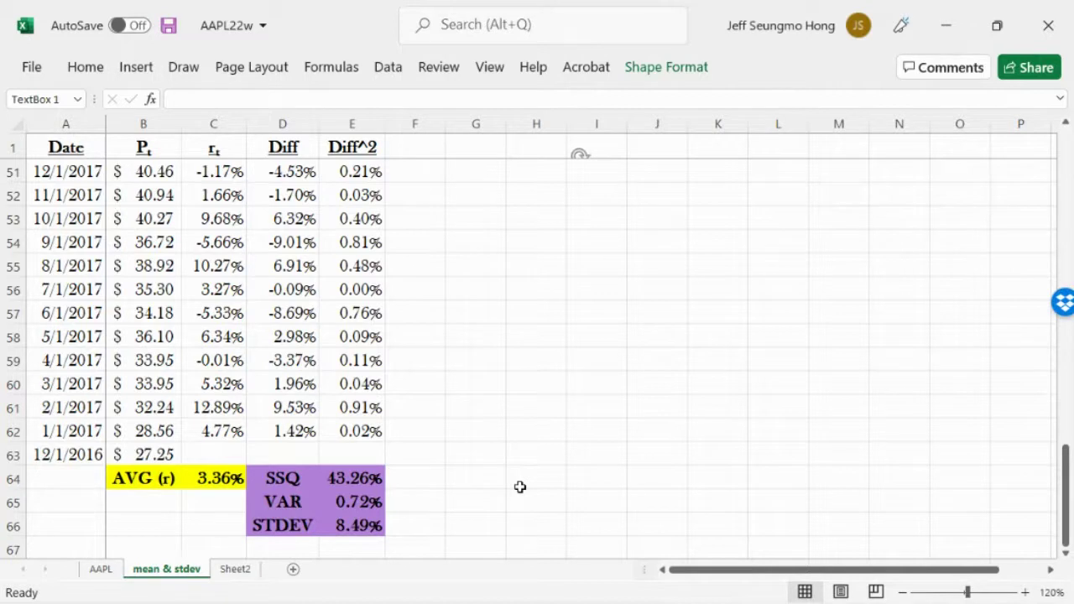
- Show the sorted monthly returns on Sheet2 and select the February 2017 return in cell C9
click(1068, 147)
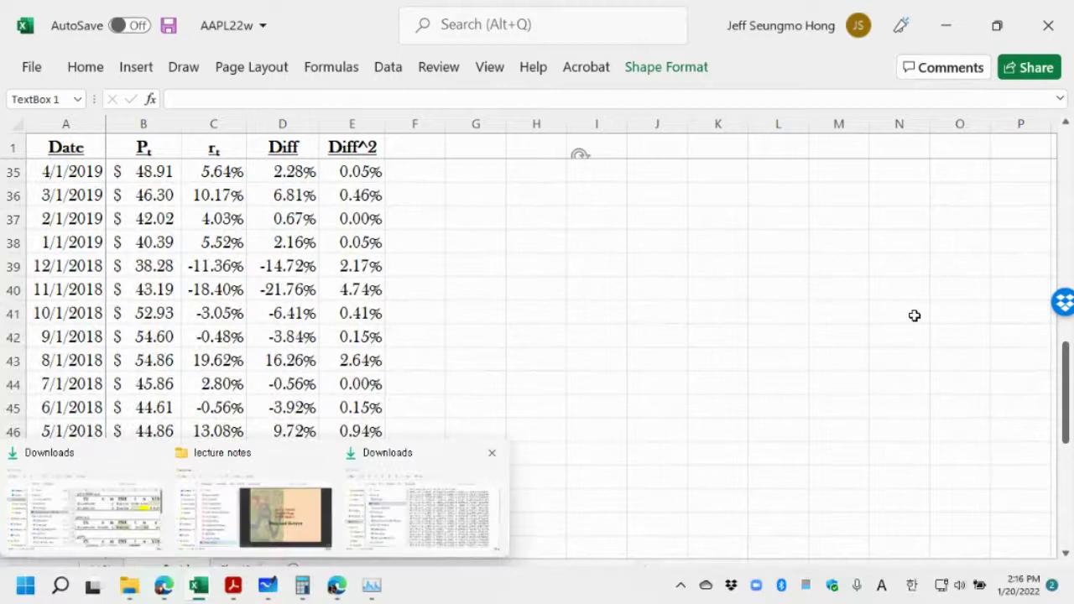
click(831, 358)
click(235, 569)
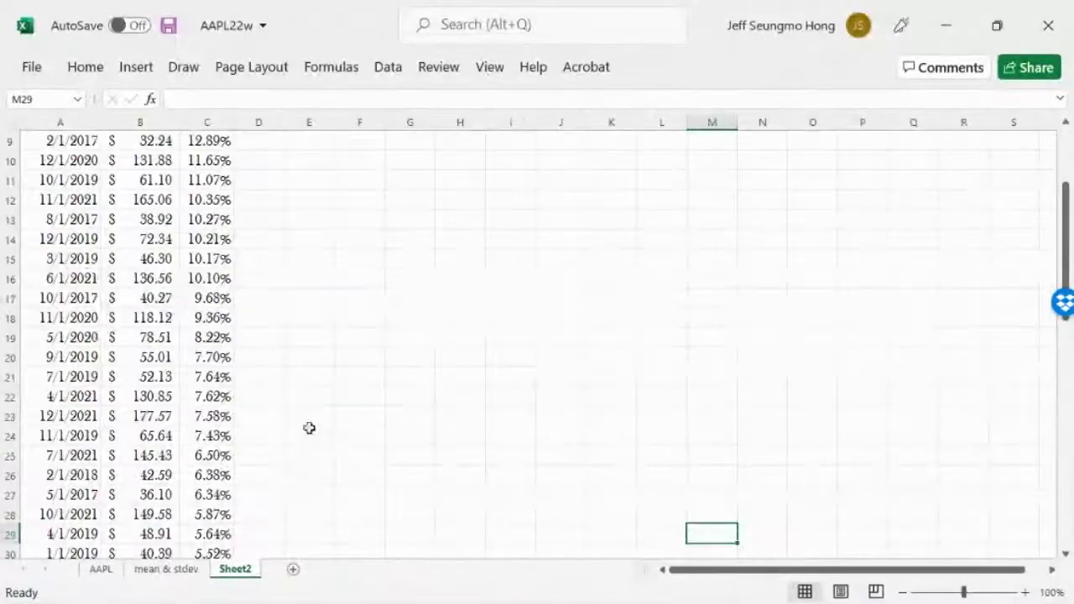
drag(1066, 223, 1064, 209)
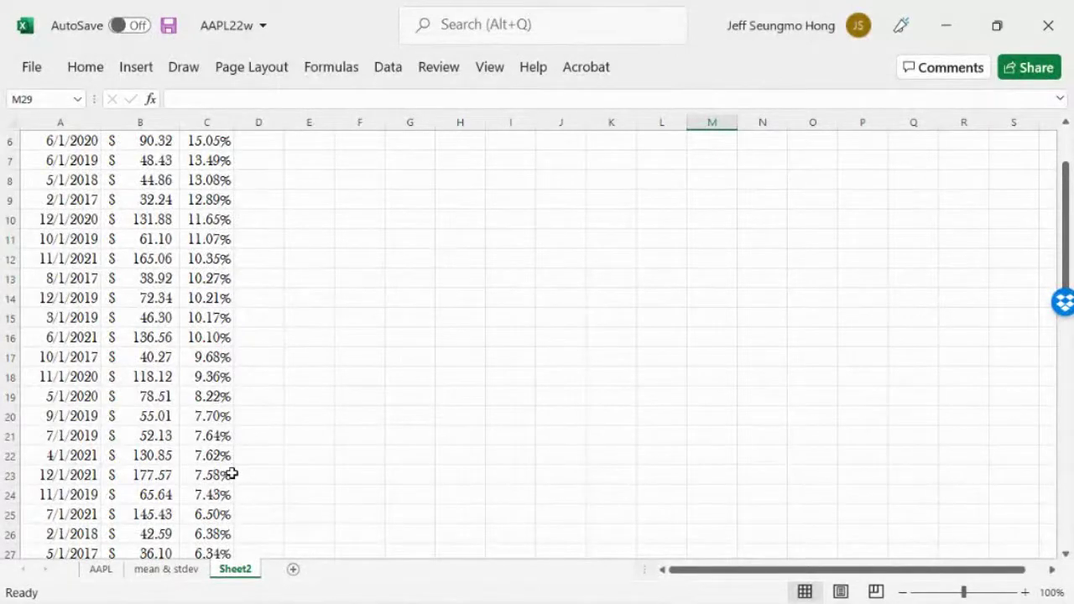
click(206, 206)
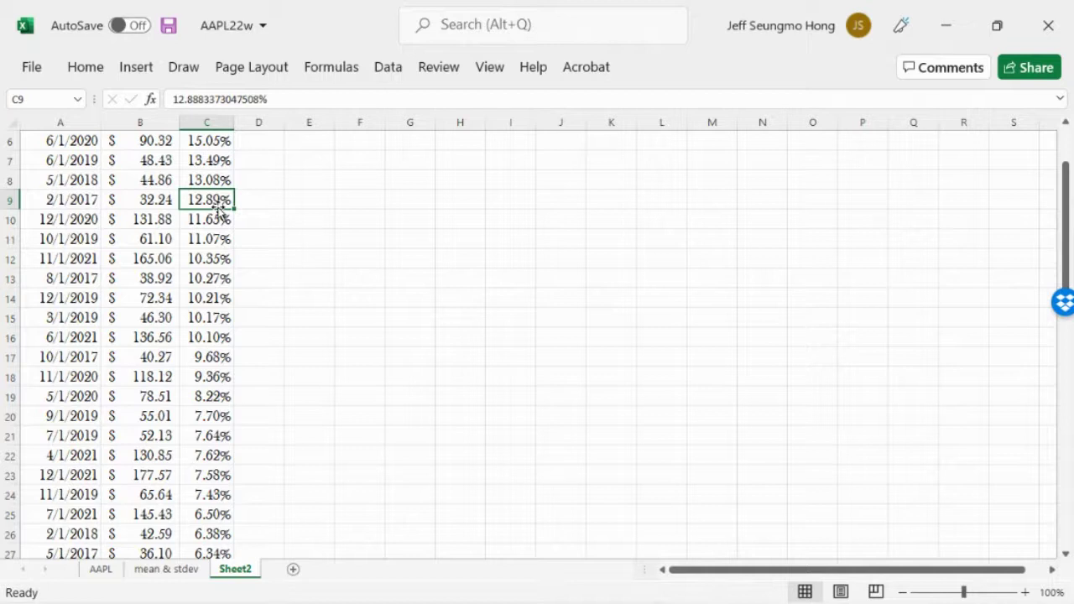
- Go back to the mean & stdev sheet and check the average return and standard deviation below the data
mouse_move(996, 601)
click(182, 571)
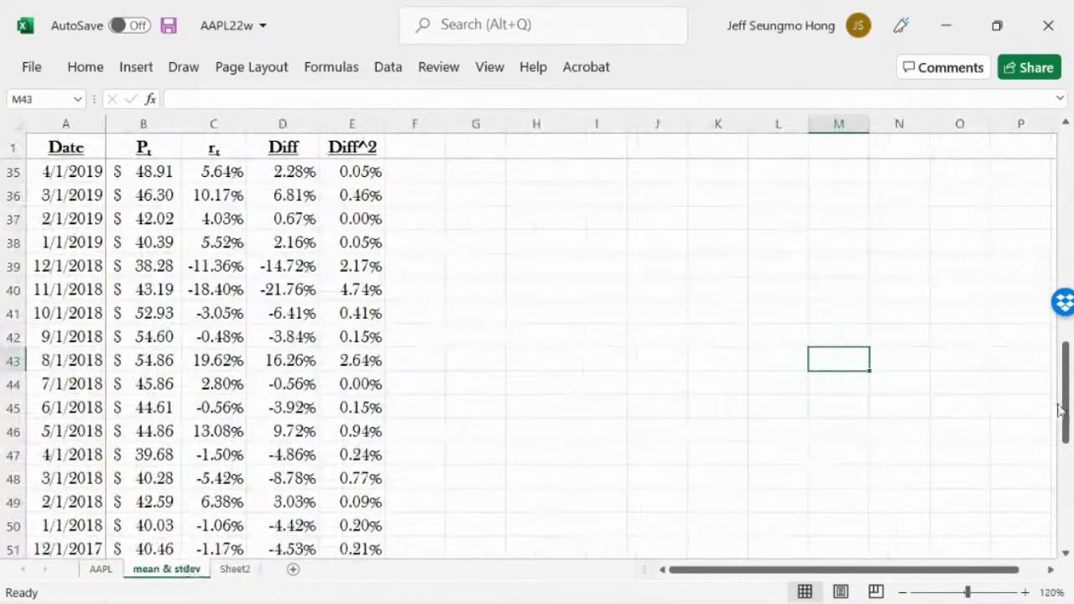
drag(1063, 389, 1063, 471)
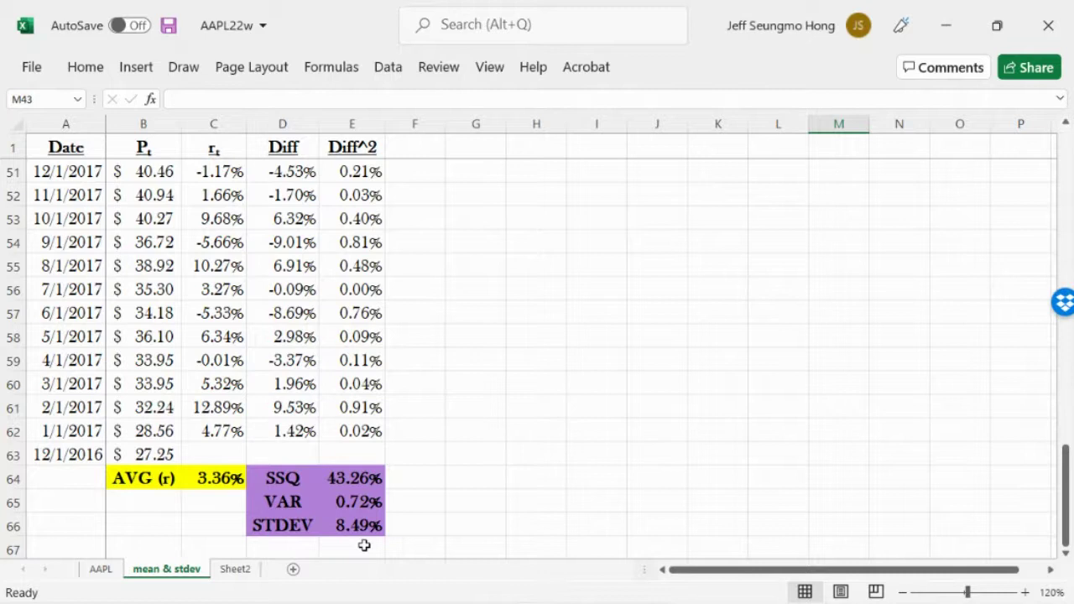
- Look through the sorted returns on Sheet2 down to the negative ones and select the May 2021 return in cell C49
click(229, 570)
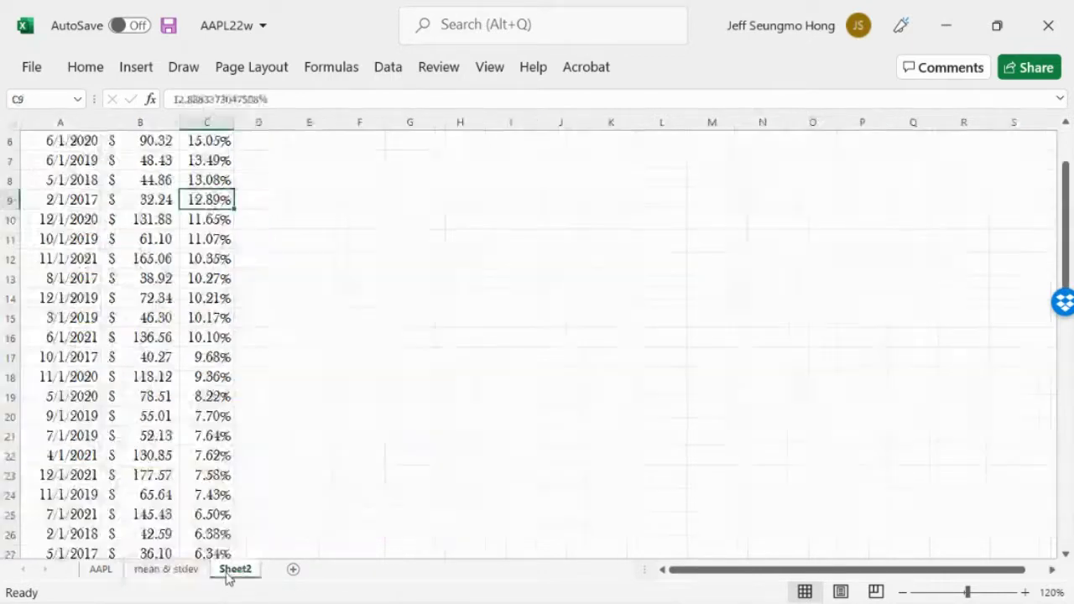
click(1065, 555)
scroll(1065, 557, down, 2)
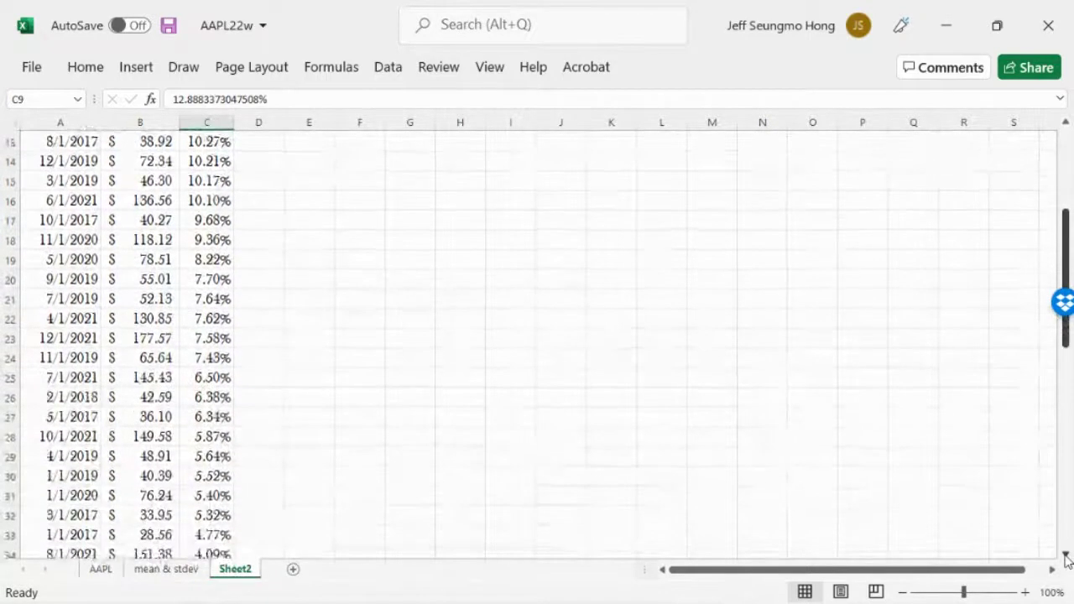
scroll(1065, 558, down, 4)
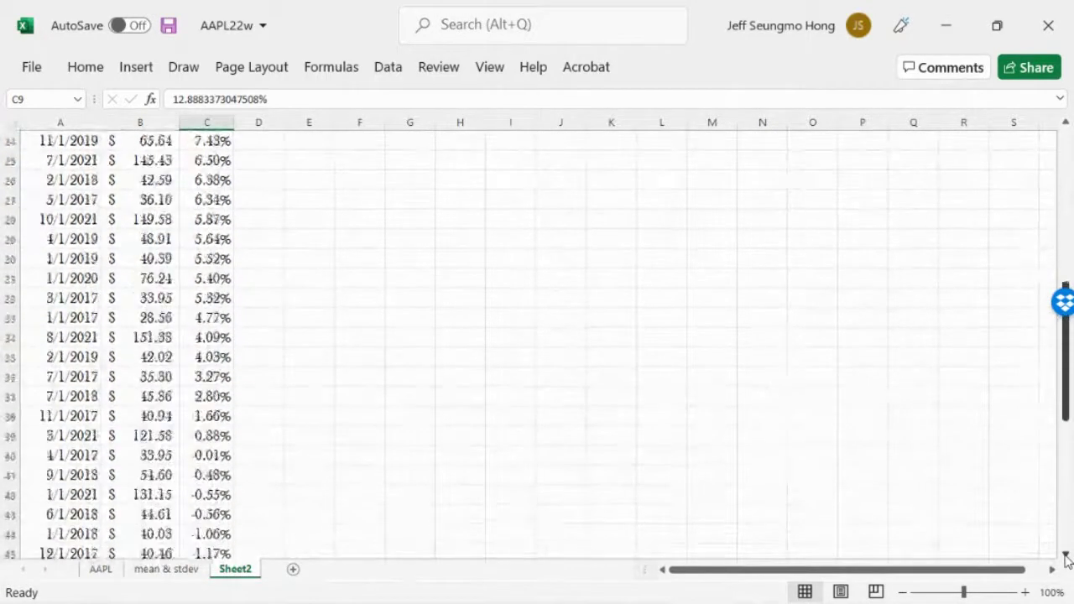
scroll(1065, 558, down, 3)
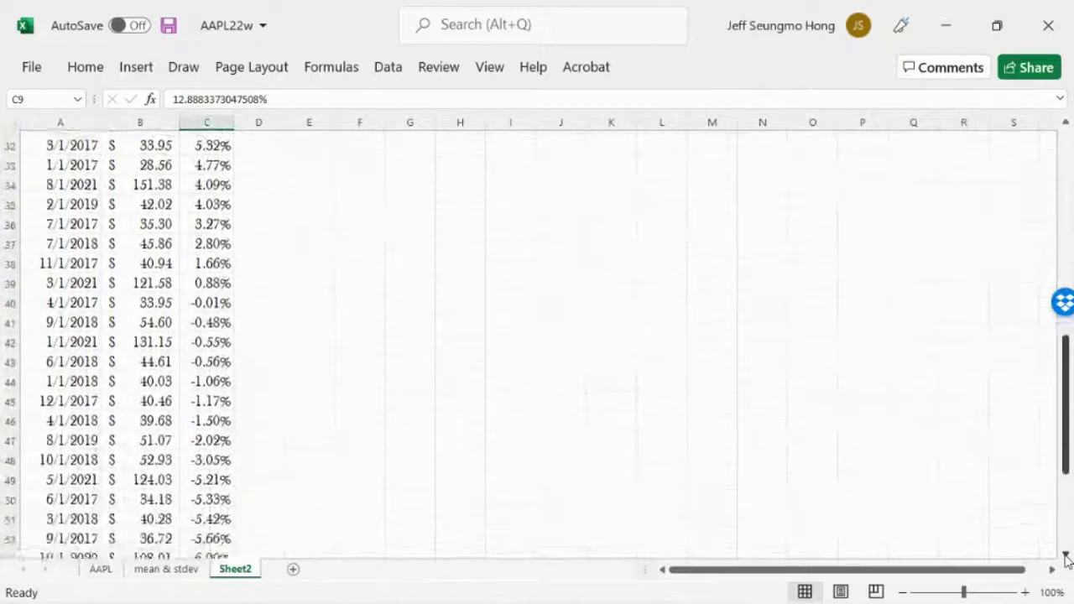
scroll(1065, 558, down, 1)
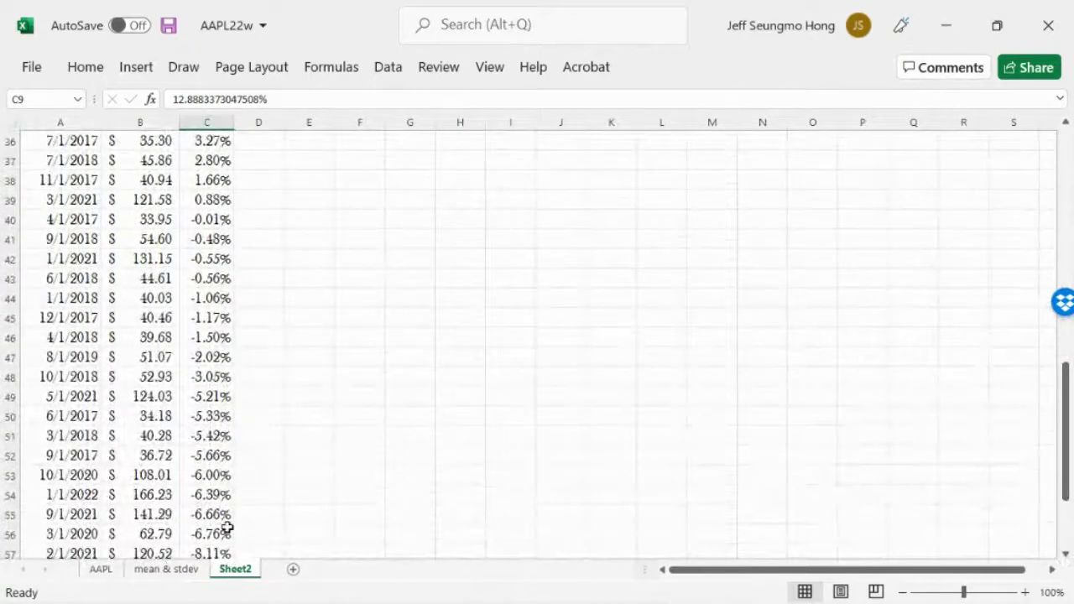
click(215, 401)
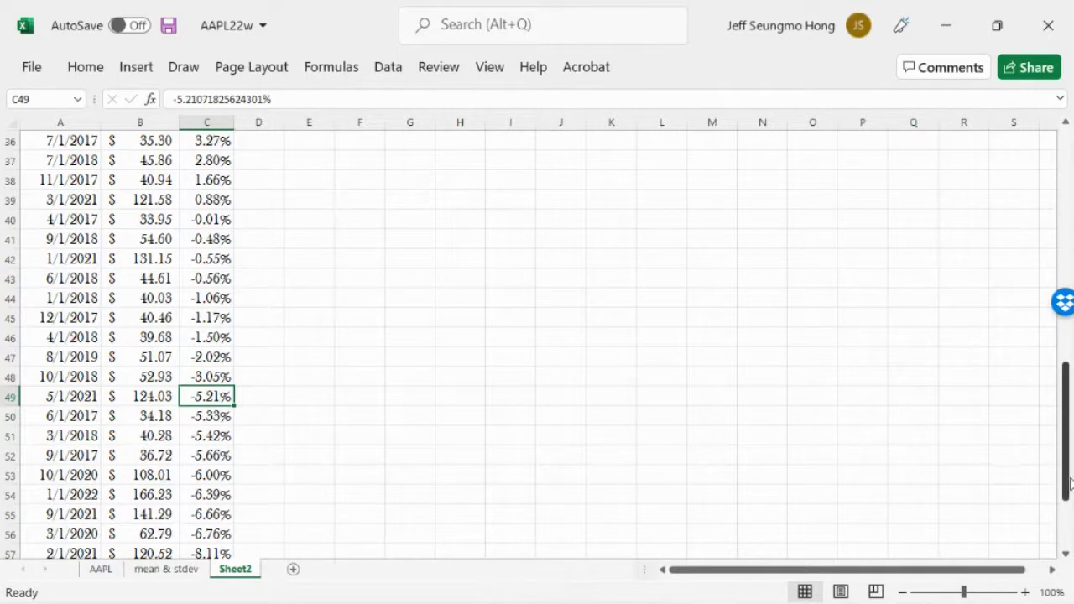
- Draw a red pen brace beside the sorted returns from row 37 down to row 49 on Sheet2
drag(1069, 487, 1067, 474)
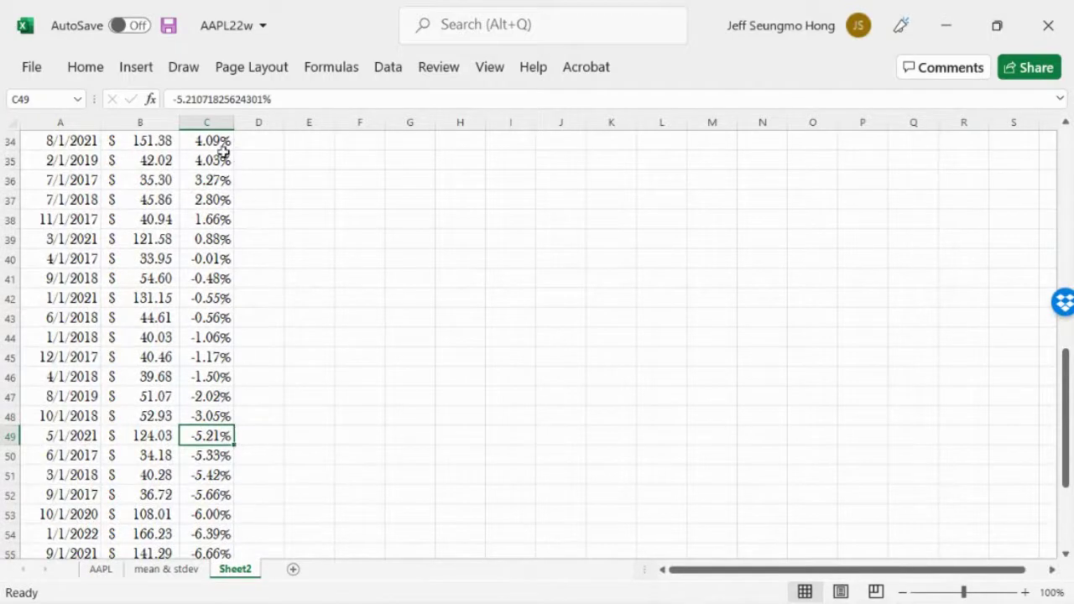
drag(1067, 428, 1067, 416)
drag(1066, 461, 1067, 456)
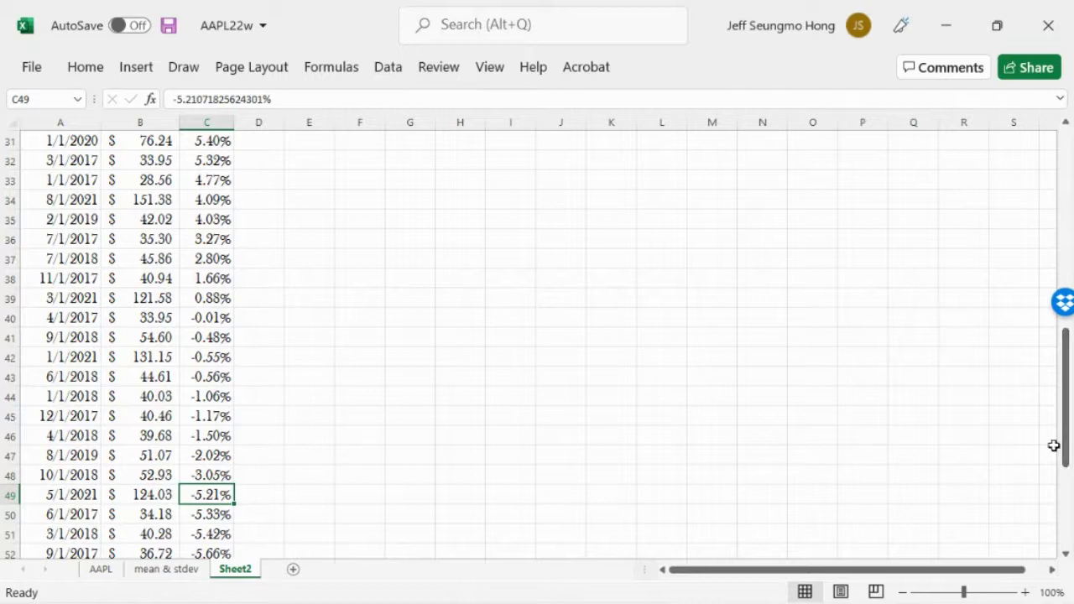
drag(1065, 453, 1062, 438)
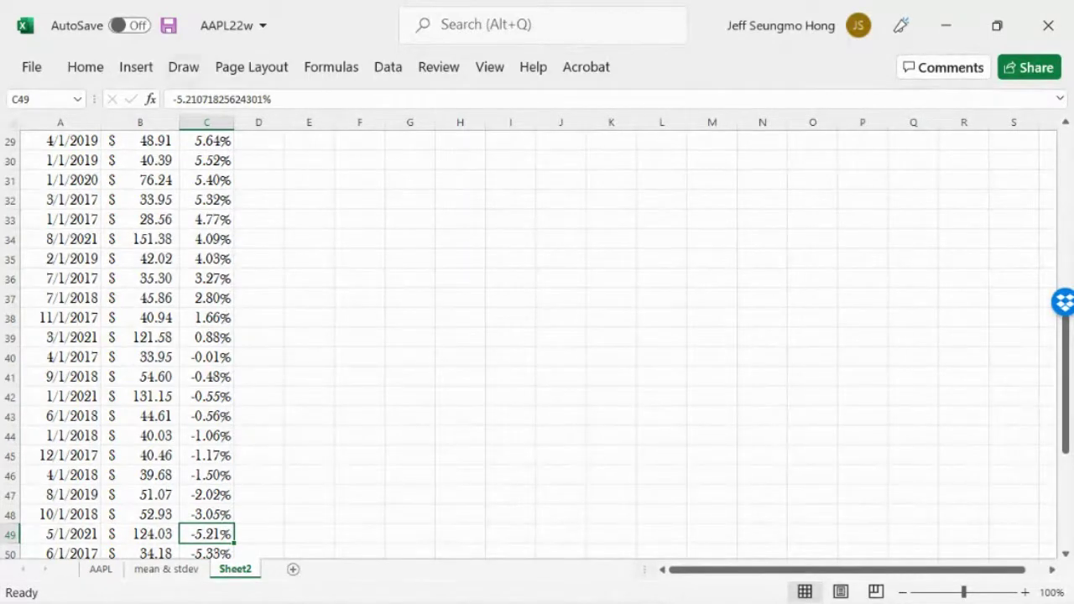
key(alt+j)
key(i)
click(317, 127)
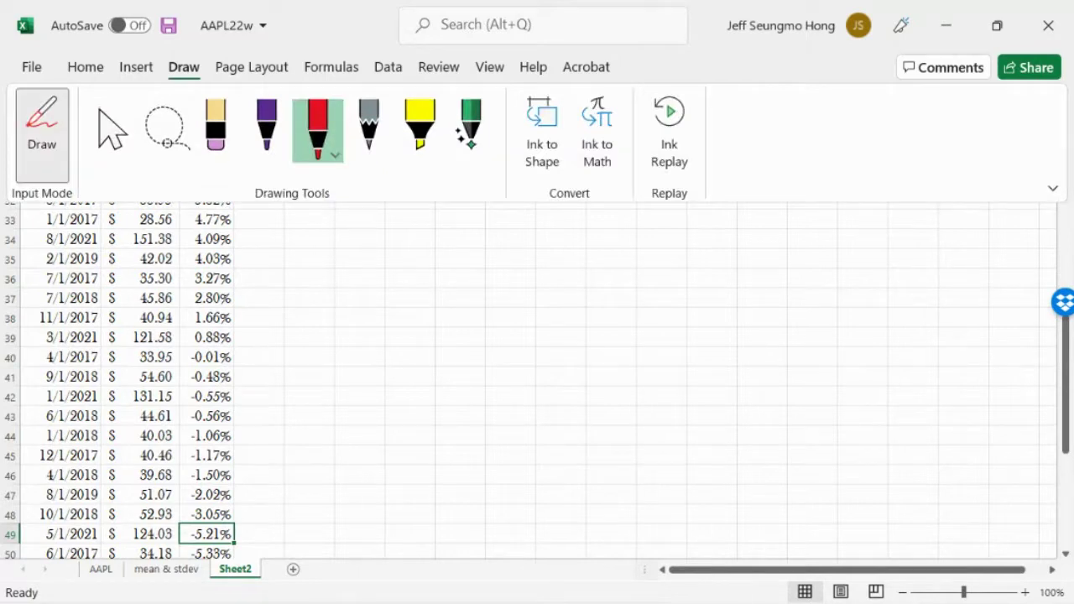
mouse_move(255, 285)
mouse_down()
mouse_move(282, 384)
mouse_move(257, 534)
mouse_up()
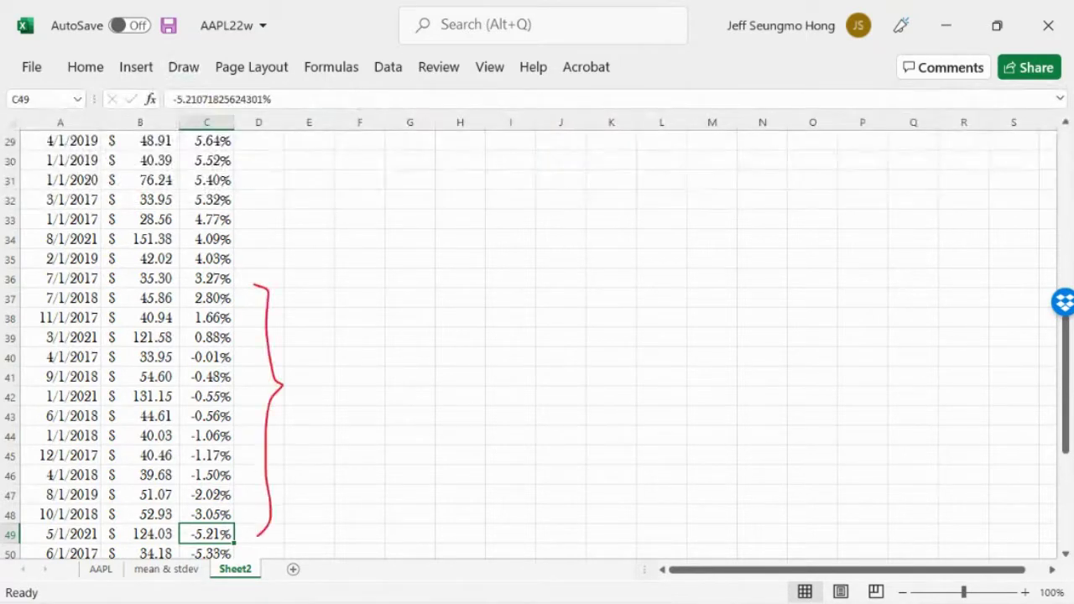
- Handwrite "34%" in red next to the brace around the returns in rows 37 to 49
drag(305, 367, 316, 417)
mouse_move(358, 357)
mouse_down()
mouse_move(355, 393)
mouse_move(383, 381)
mouse_up()
drag(372, 334, 381, 453)
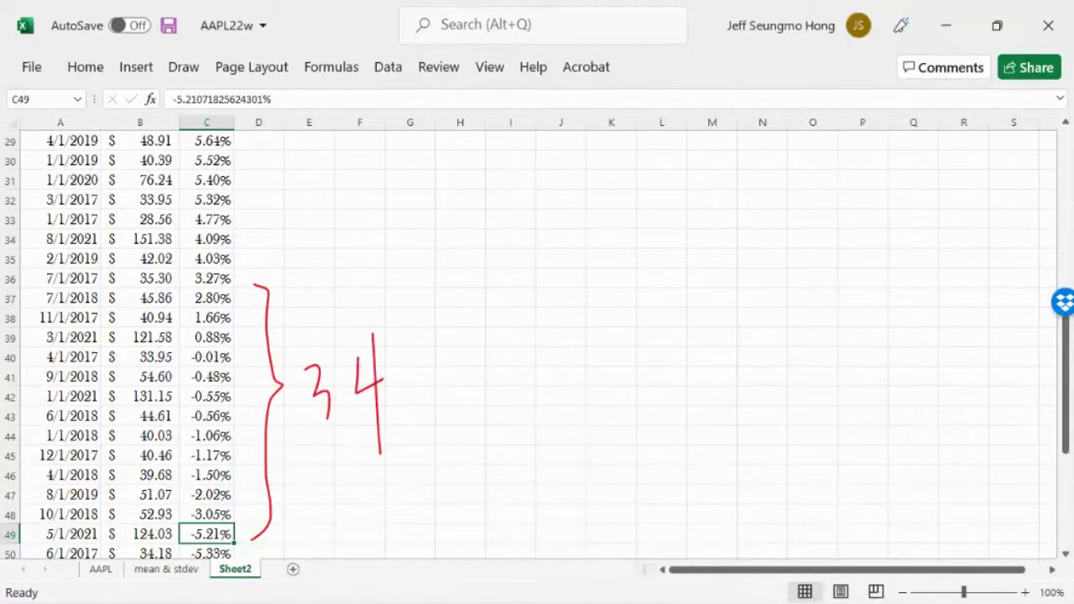
drag(406, 350, 414, 443)
drag(435, 388, 436, 396)
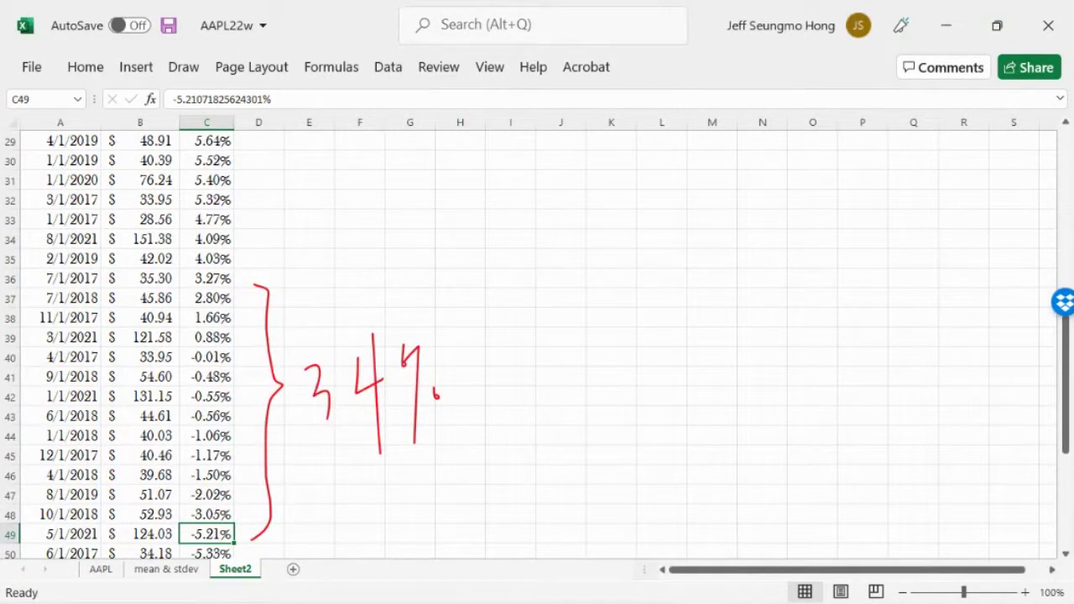
- Draw a red brace beside the higher returns from row 11 down to row 35
drag(1067, 352, 1071, 232)
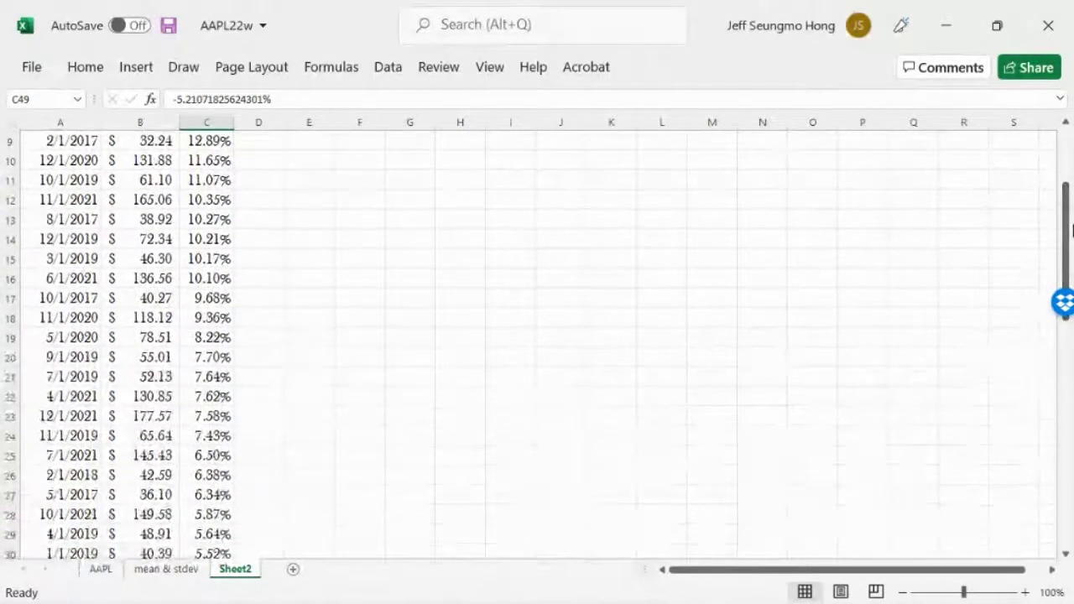
mouse_move(271, 171)
mouse_down()
mouse_move(300, 451)
mouse_move(295, 555)
mouse_up()
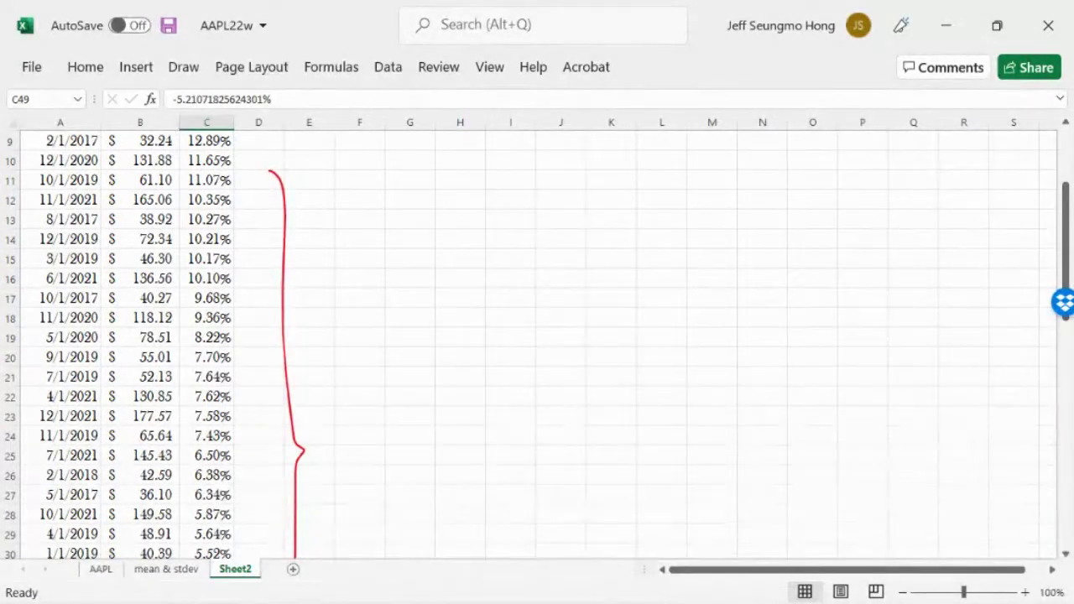
drag(1064, 240, 1069, 295)
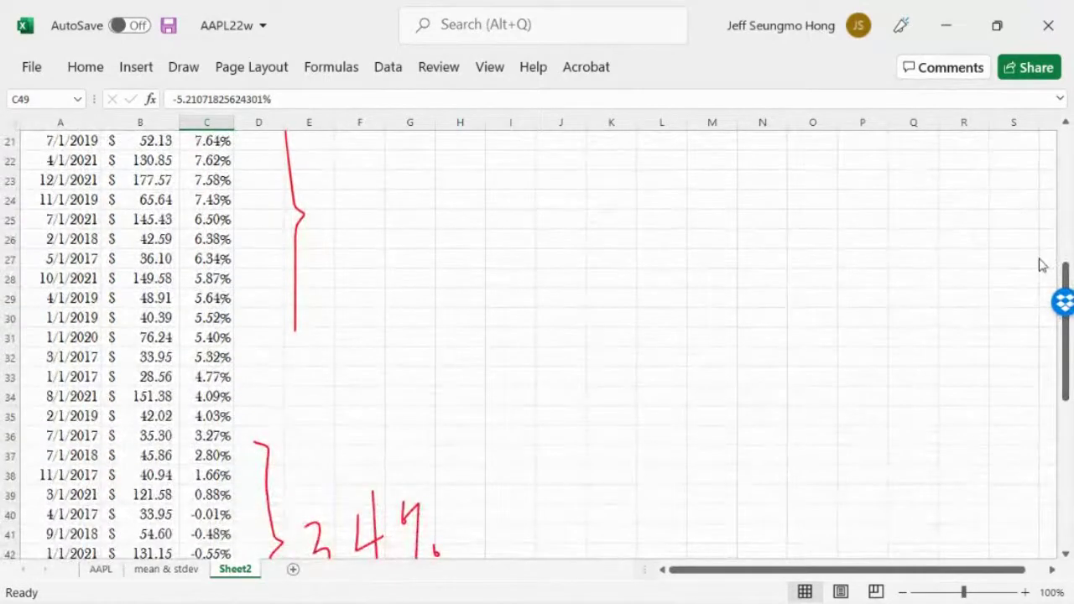
drag(294, 332, 277, 406)
- Handwrite "34%" in red next to the brace around the returns in rows 11 to 35
drag(327, 179, 342, 235)
mouse_move(374, 179)
mouse_down()
mouse_move(398, 216)
mouse_move(387, 261)
mouse_up()
mouse_move(448, 177)
mouse_down()
mouse_move(421, 194)
mouse_move(436, 262)
mouse_up()
drag(458, 233, 468, 231)
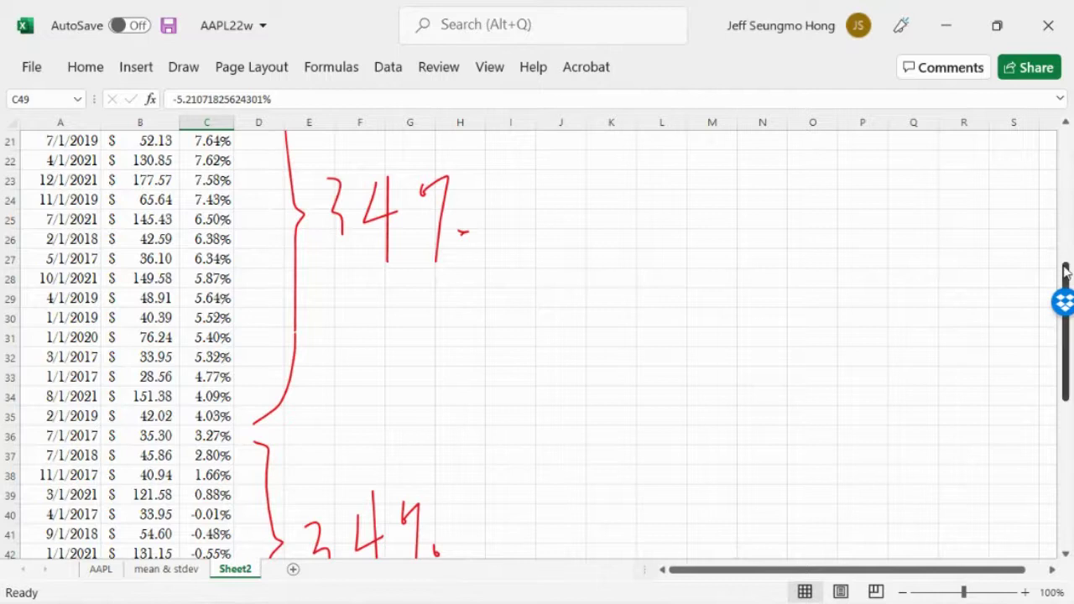
- Review the upper braced range, check the average and standard deviation on the mean & stdev sheet, and return to Sheet2
drag(1065, 267, 1065, 193)
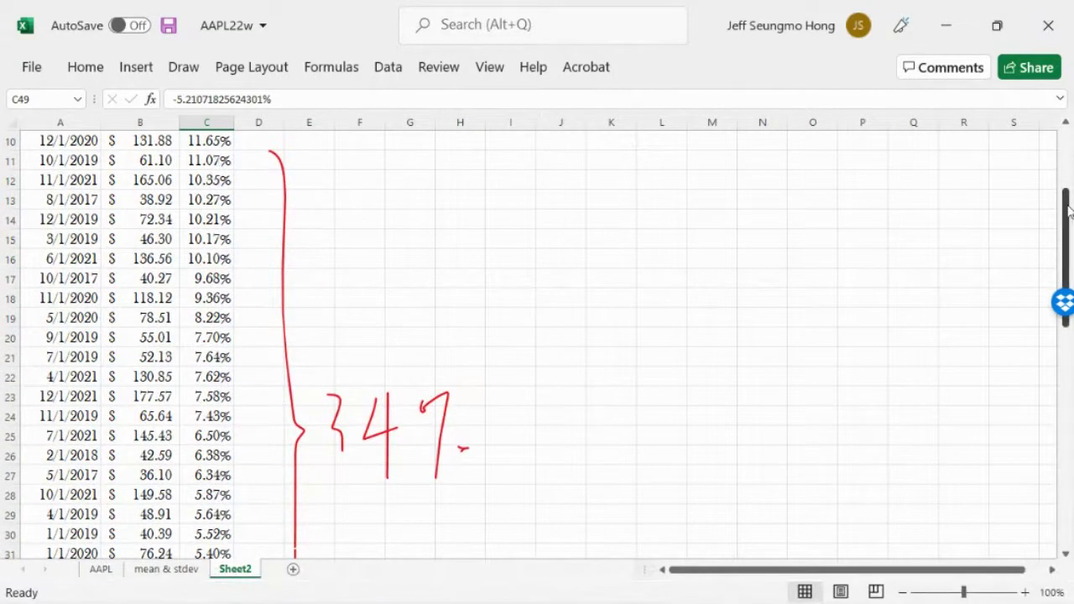
drag(1067, 213, 1067, 288)
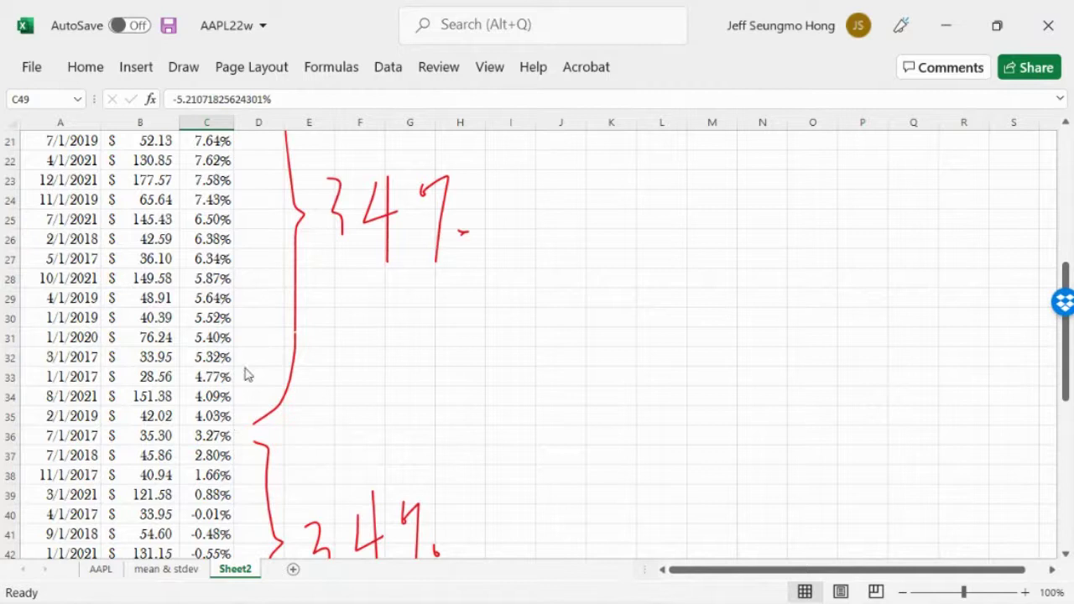
click(163, 570)
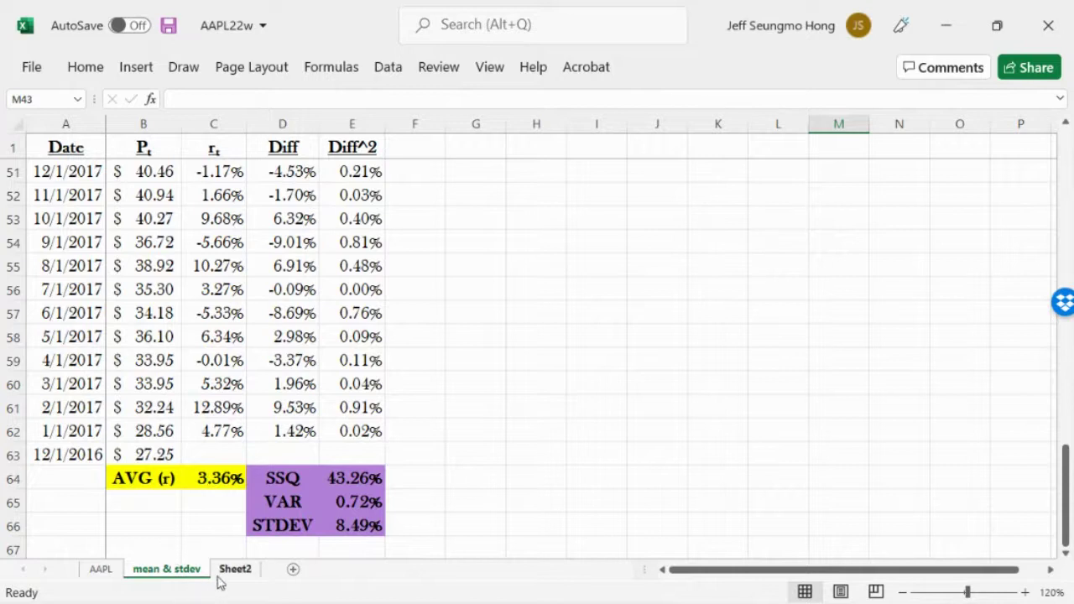
click(243, 570)
- Try to underline the July 2017 row in red and undo the pen strokes
drag(1067, 362, 1070, 420)
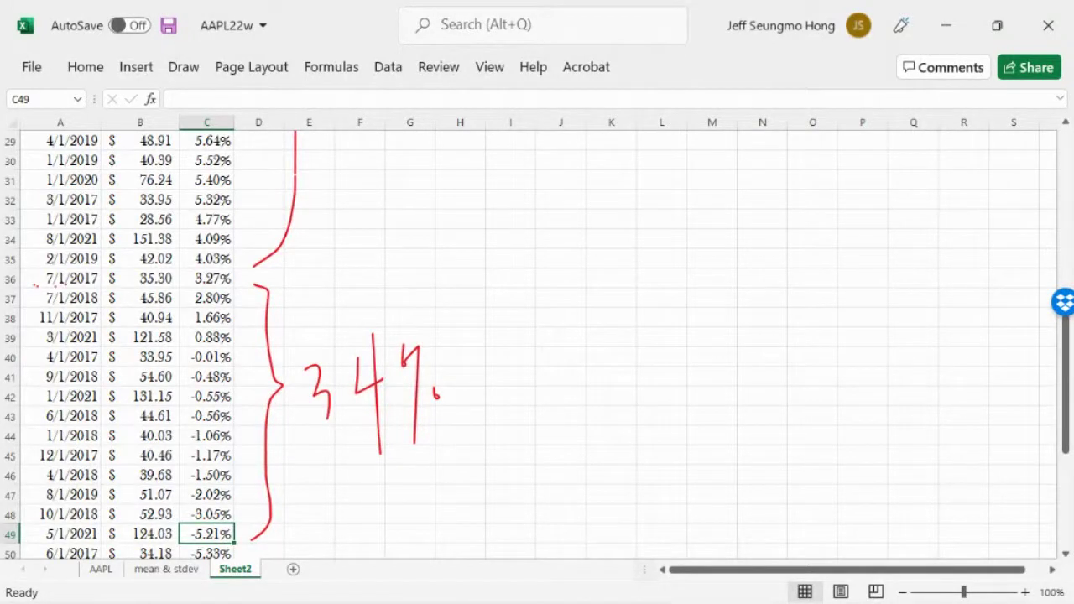
drag(34, 287, 174, 287)
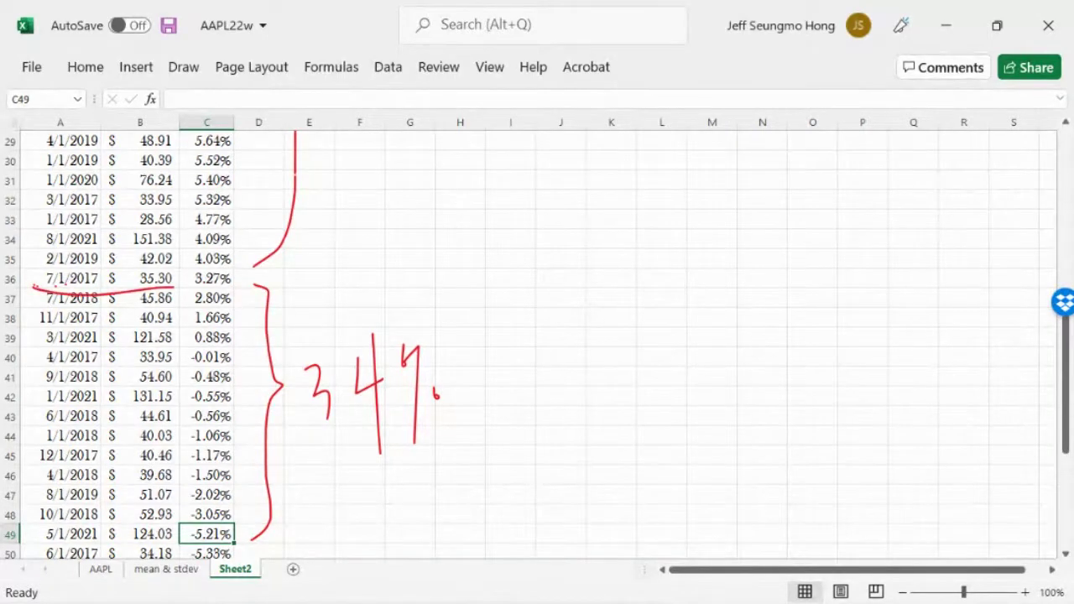
click(85, 67)
click(35, 102)
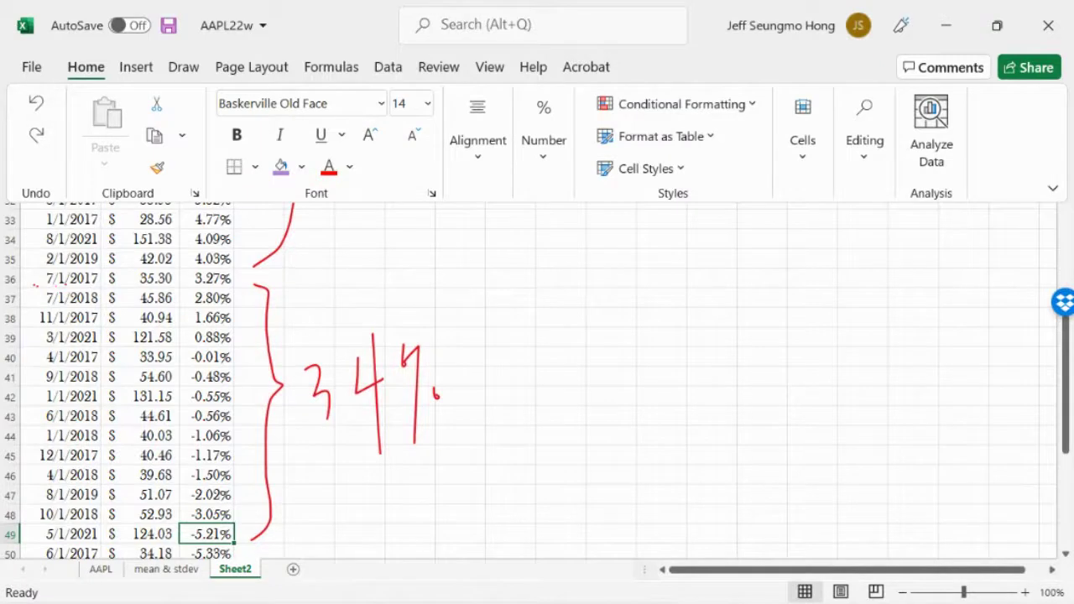
click(35, 103)
click(35, 103)
click(183, 66)
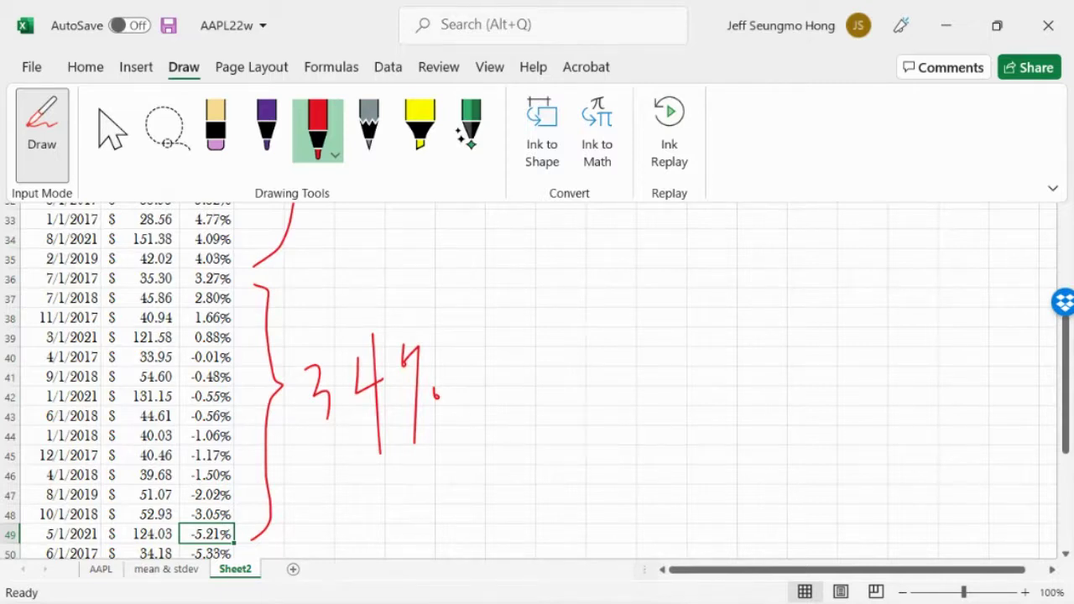
key(Escape)
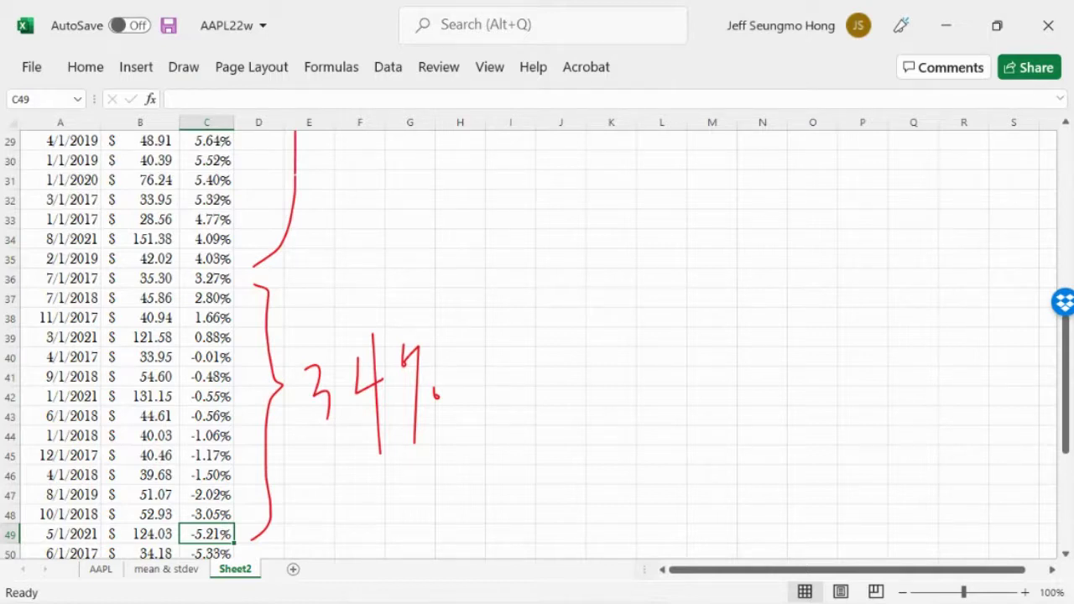
drag(11, 288, 11, 281)
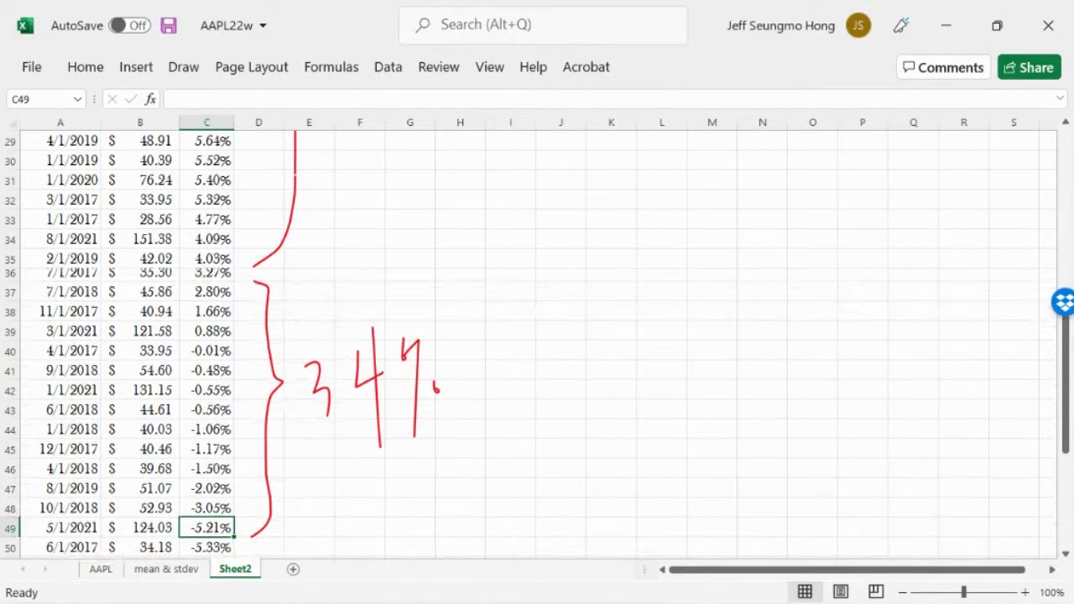
click(86, 66)
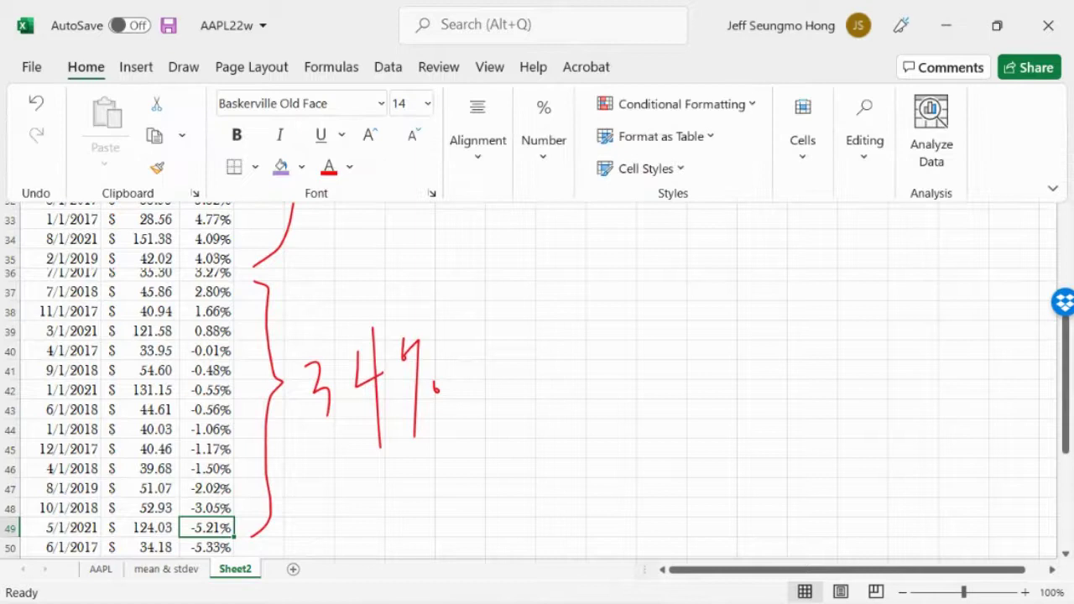
key(ctrl+z)
click(182, 66)
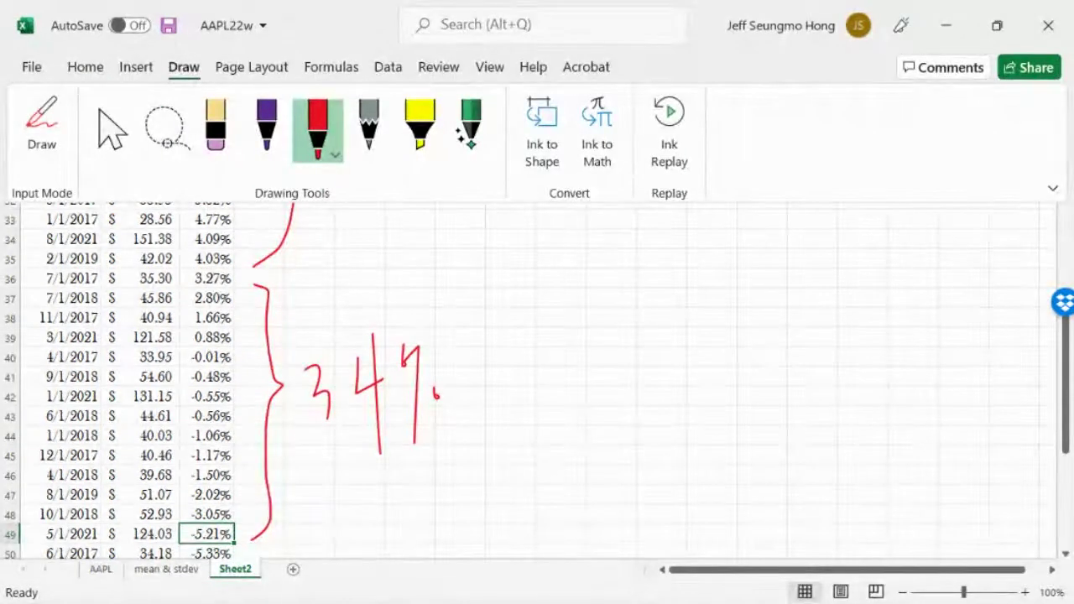
key(ctrl+F1)
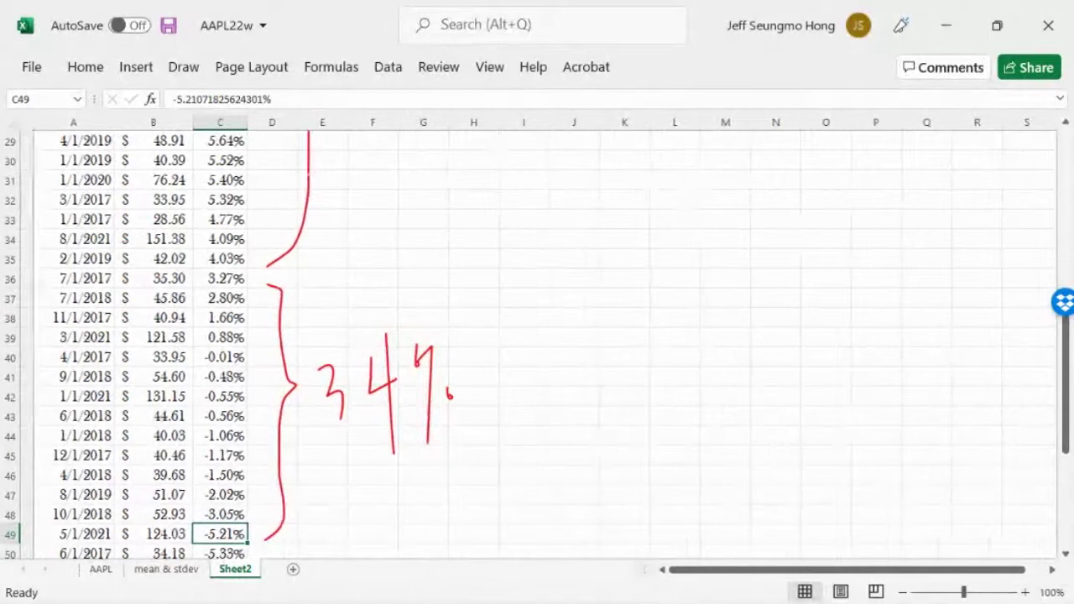
- Draw a red dividing line under the July 2017 return, with a downward arrow beside the lower range and an upward arrow beside the upper range
click(184, 66)
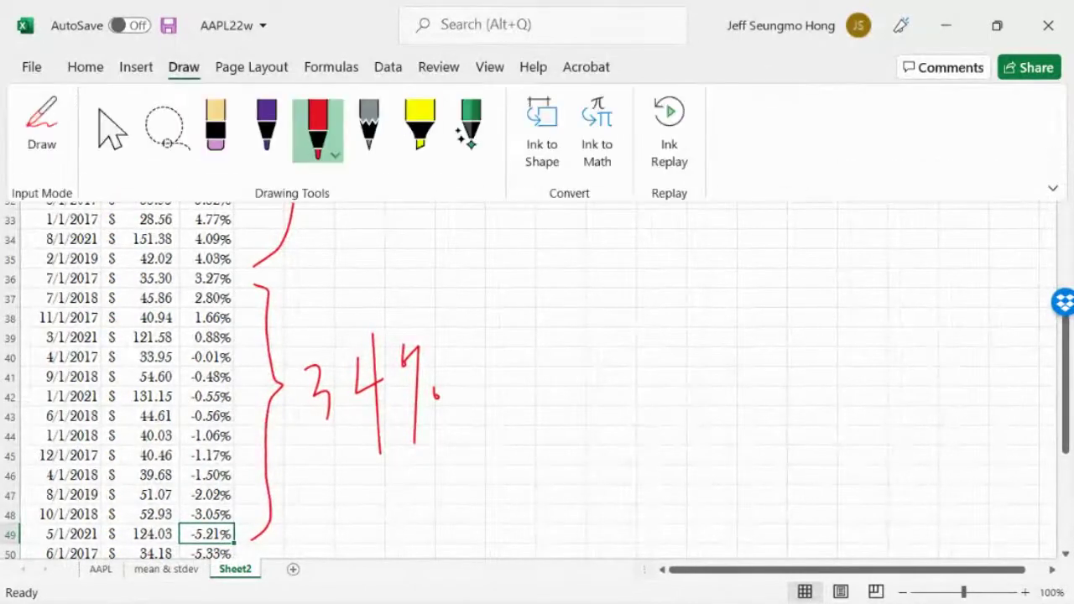
key(Escape)
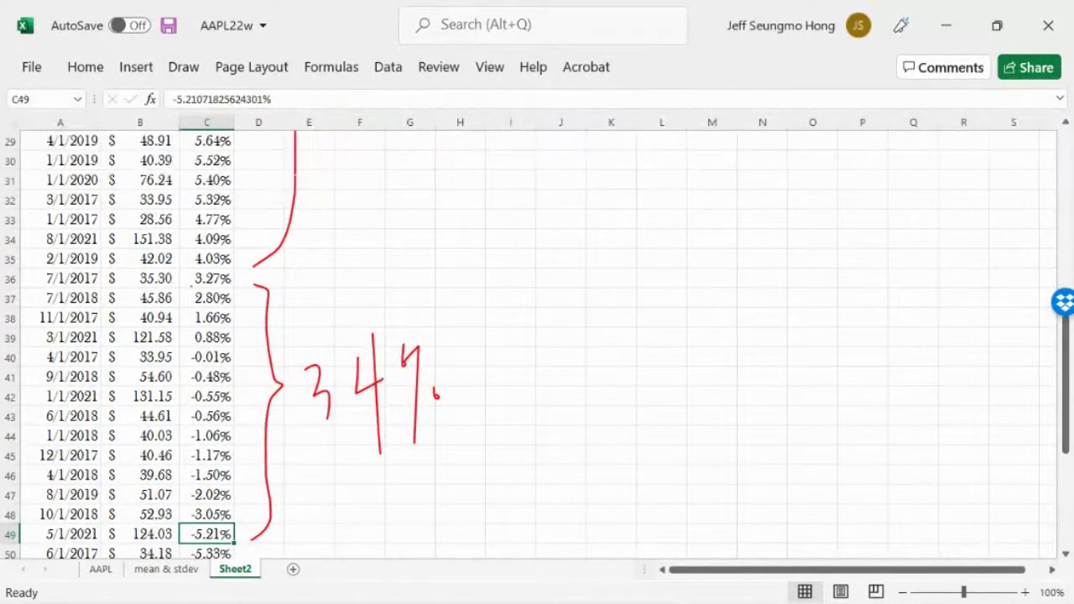
mouse_move(191, 287)
mouse_down()
mouse_move(446, 276)
mouse_move(455, 542)
mouse_up()
mouse_move(447, 525)
mouse_down()
mouse_move(454, 541)
mouse_move(479, 502)
mouse_up()
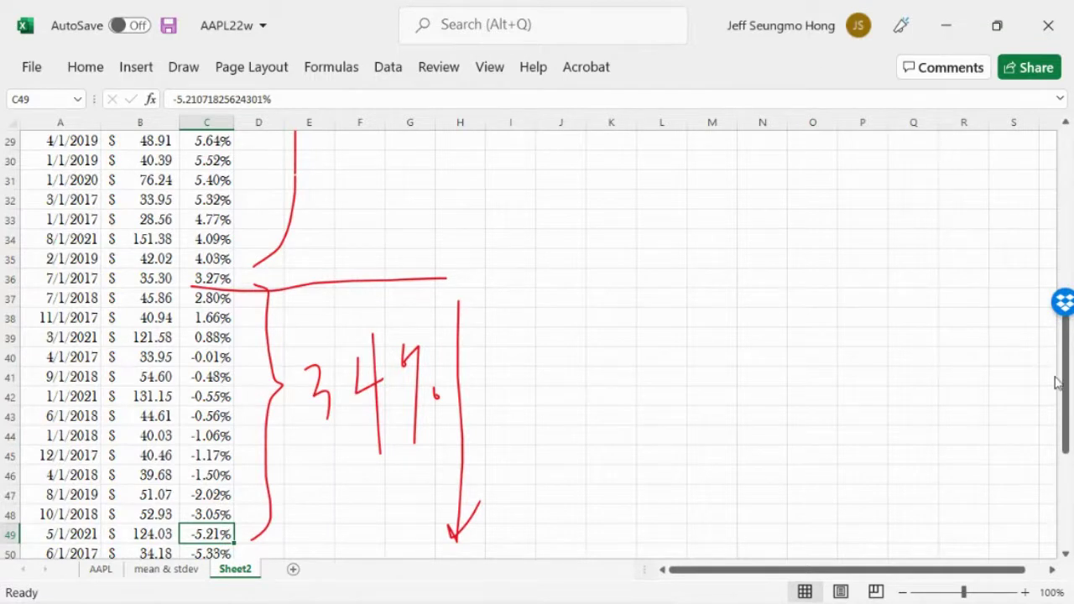
drag(1067, 414, 1007, 359)
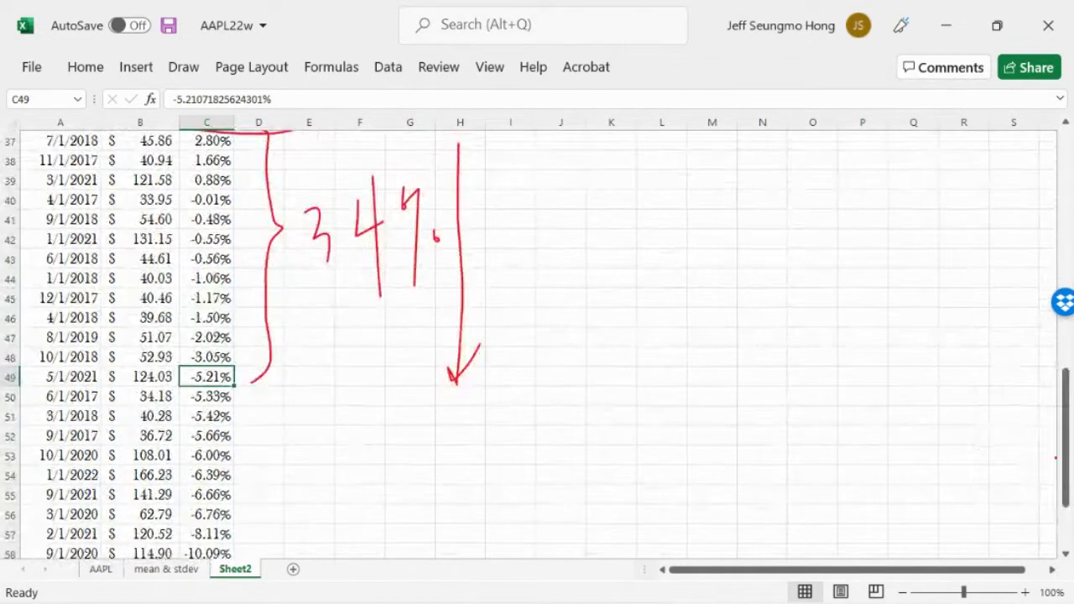
drag(1067, 470, 1071, 363)
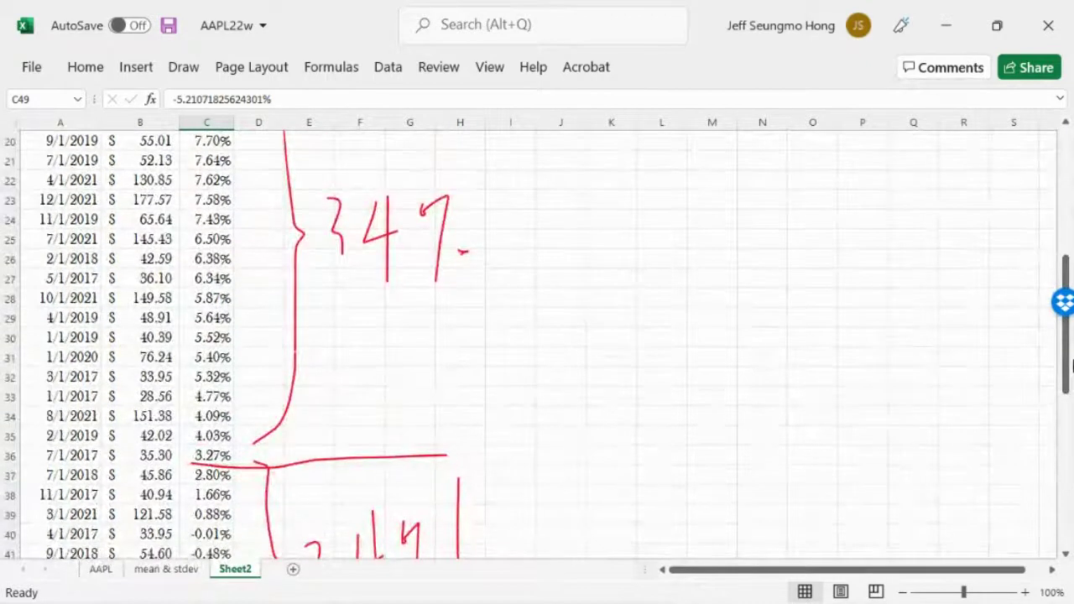
mouse_move(474, 411)
mouse_down()
mouse_move(472, 169)
mouse_move(461, 153)
mouse_move(482, 153)
mouse_up()
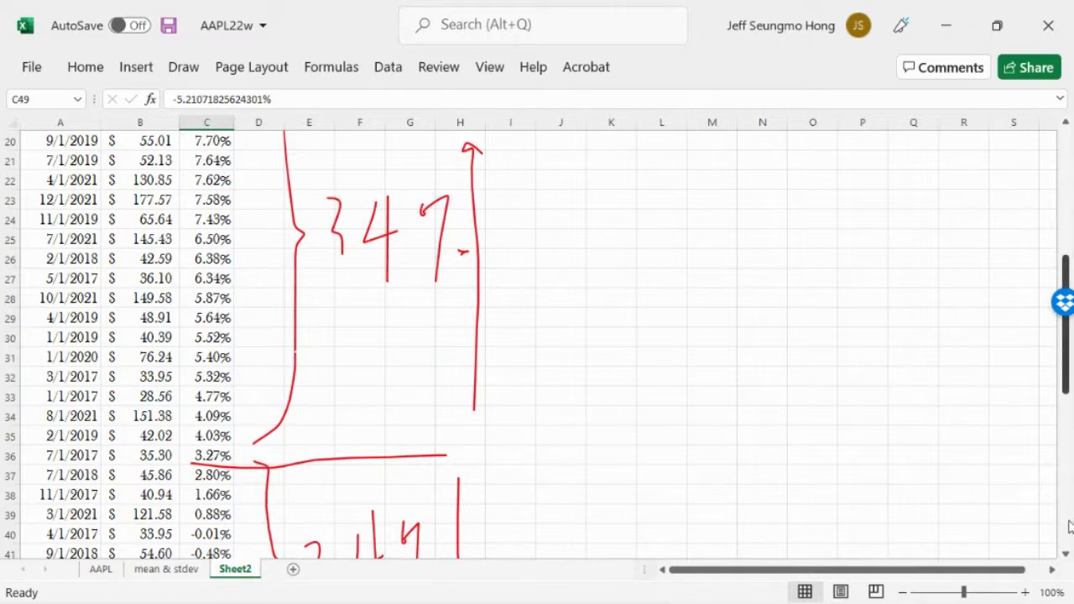
- Extend the red dividing line below row 36 to about column K and handwrite "Downside Risk" beside the downward arrow
drag(1067, 394, 1067, 474)
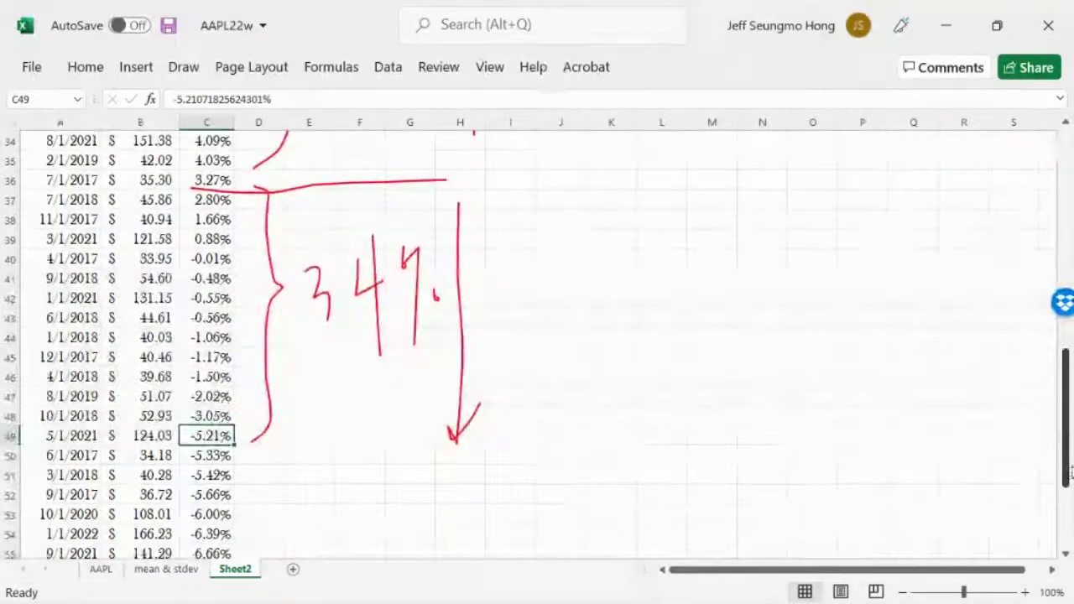
drag(443, 181, 612, 177)
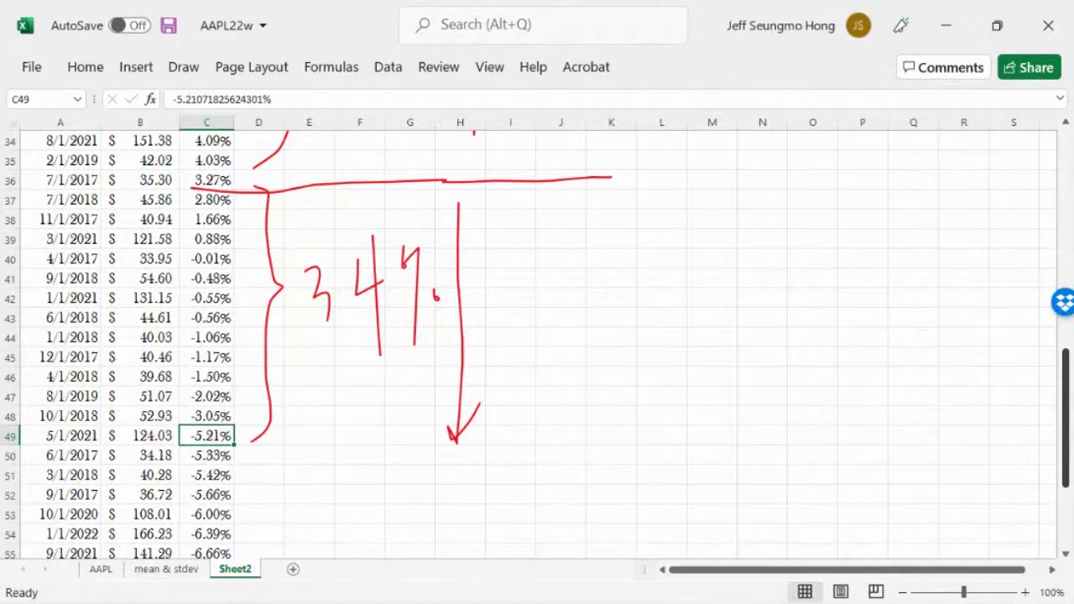
mouse_move(499, 333)
mouse_down()
mouse_move(500, 404)
mouse_move(498, 388)
mouse_move(566, 356)
mouse_move(612, 355)
mouse_move(651, 312)
mouse_move(677, 328)
mouse_up()
mouse_move(696, 265)
mouse_down()
mouse_move(703, 312)
mouse_move(727, 309)
mouse_up()
drag(747, 285, 756, 265)
mouse_move(757, 224)
mouse_down()
mouse_move(780, 277)
mouse_move(815, 269)
mouse_up()
mouse_move(625, 475)
mouse_down()
mouse_move(606, 429)
mouse_move(676, 424)
mouse_move(735, 339)
mouse_move(813, 415)
mouse_up()
click(667, 388)
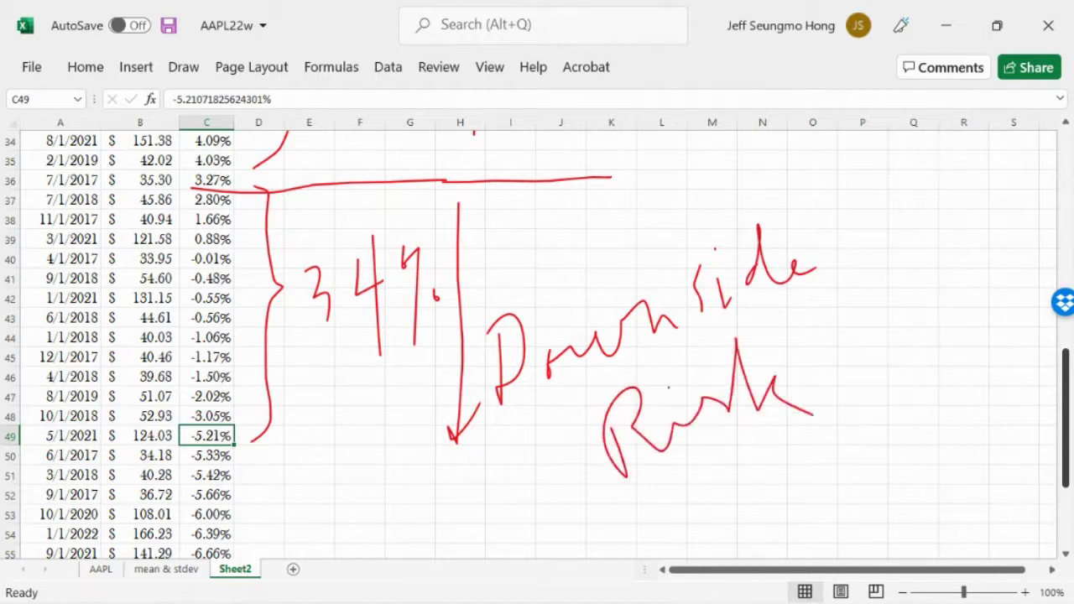
- Handwrite "Upside Risk" in red beside the upward arrow of the upper 34% range
click(1065, 124)
scroll(1065, 124, up, 4)
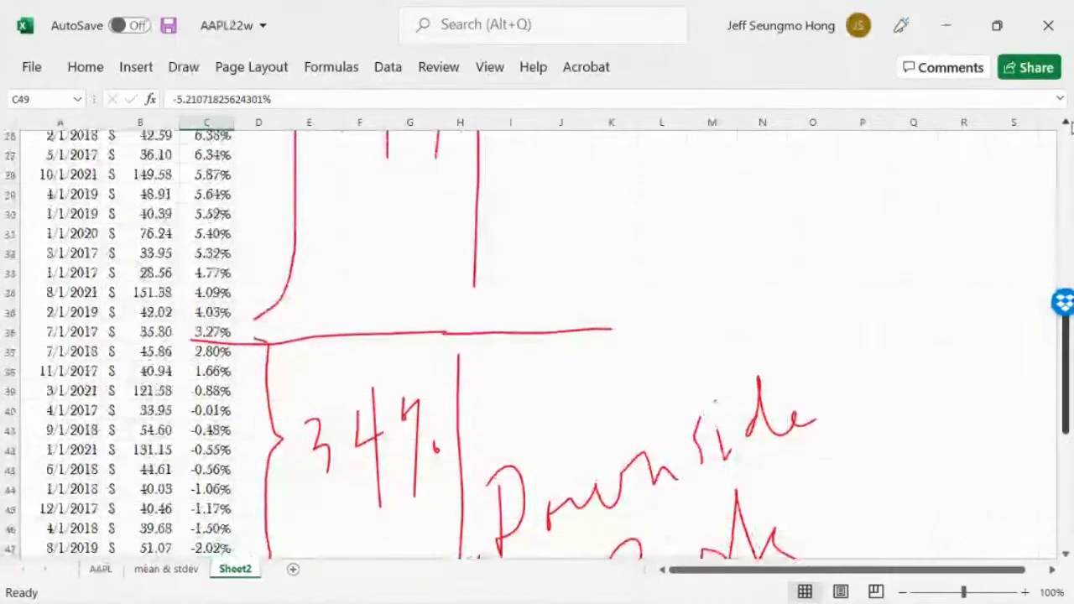
scroll(1065, 123, up, 1)
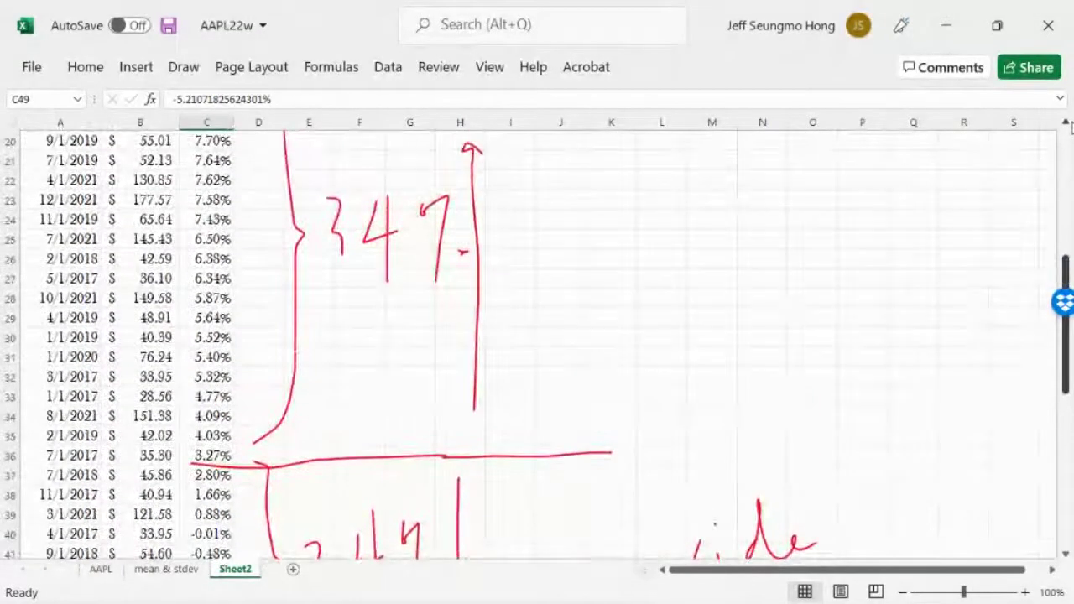
mouse_move(505, 244)
mouse_down()
mouse_move(513, 270)
mouse_move(555, 245)
mouse_move(578, 265)
mouse_up()
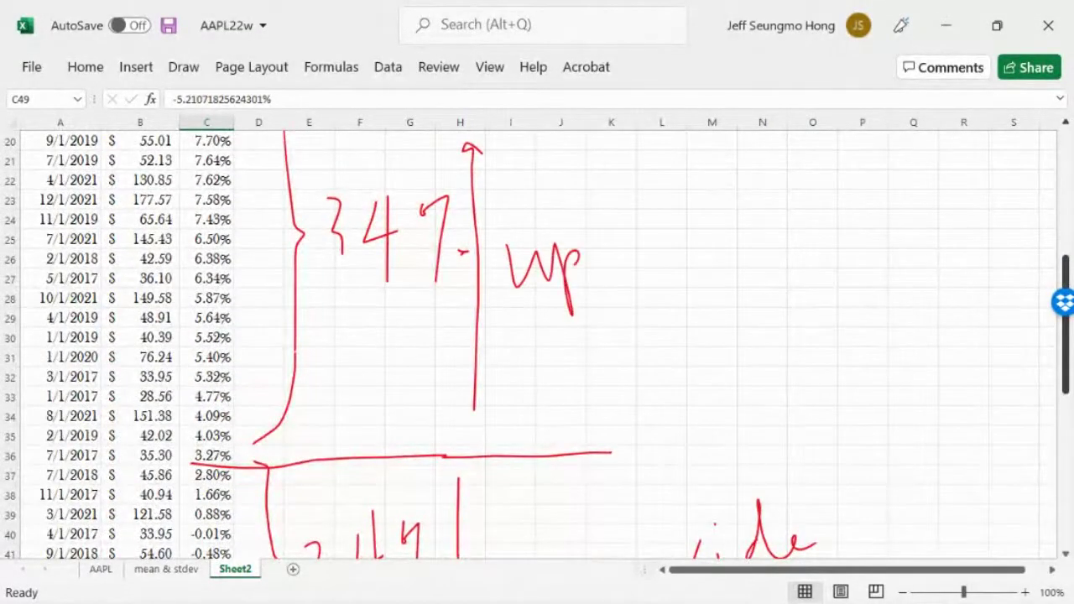
mouse_move(605, 231)
mouse_down()
mouse_move(599, 255)
mouse_move(616, 224)
mouse_move(654, 230)
mouse_up()
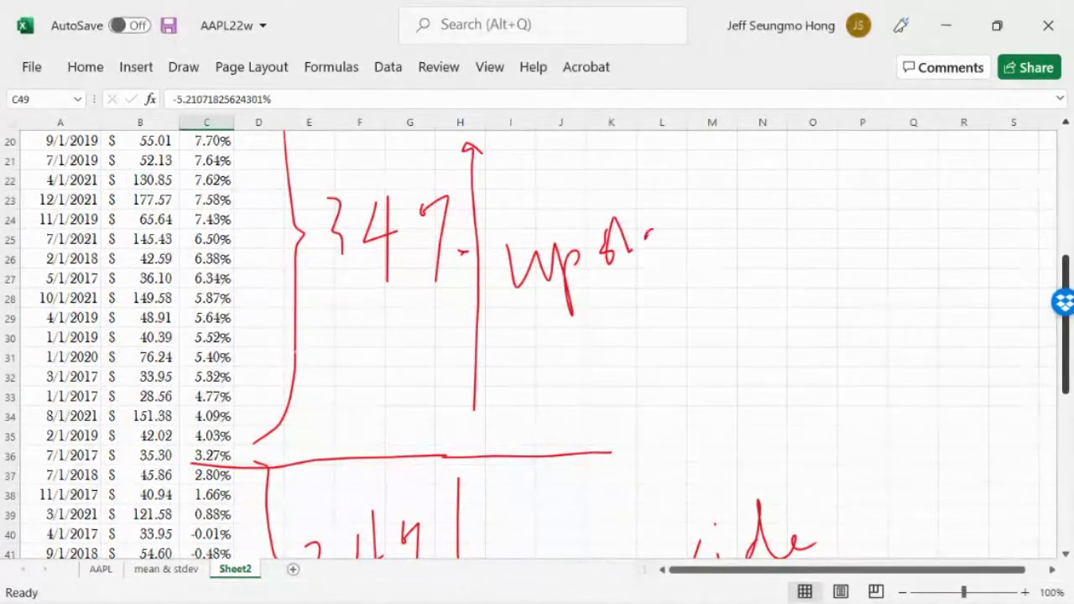
drag(651, 183, 719, 226)
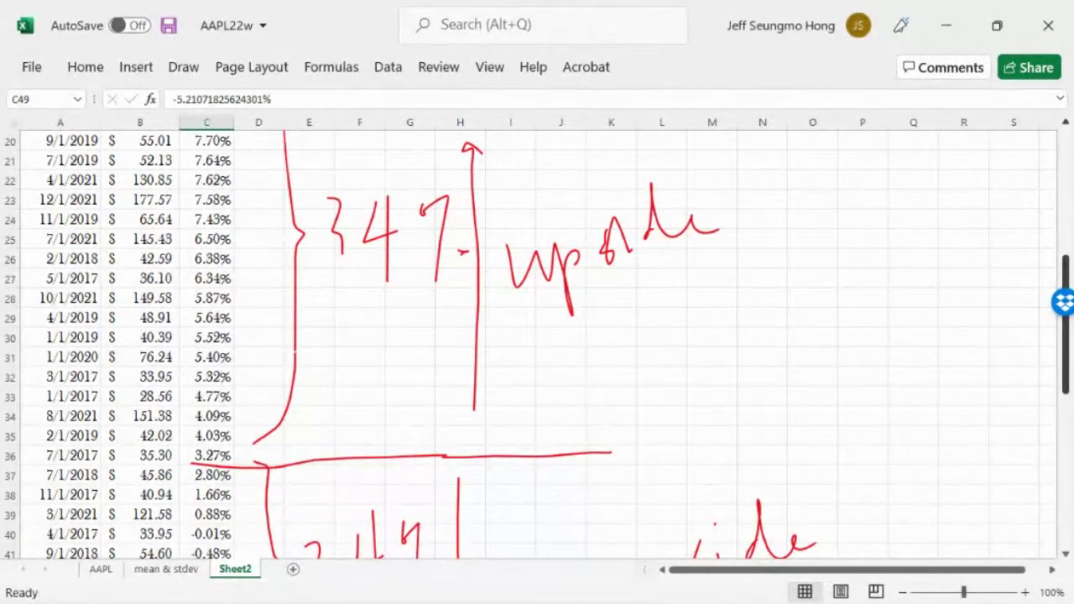
drag(552, 344, 559, 387)
mouse_move(522, 350)
mouse_down()
mouse_move(562, 361)
mouse_move(704, 327)
mouse_move(732, 352)
mouse_up()
click(602, 351)
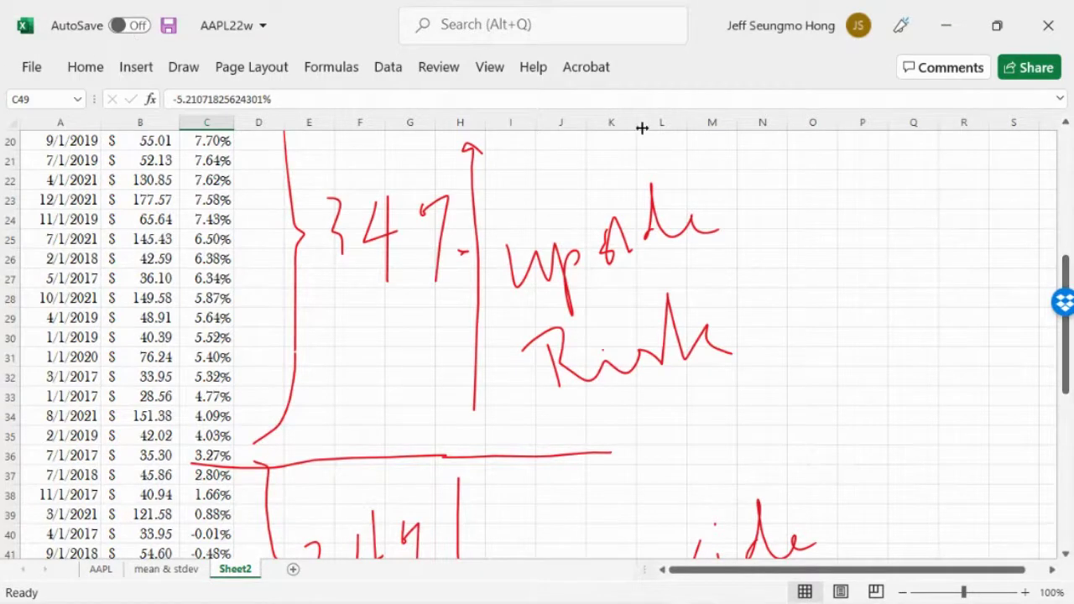
- Draw a red closing brace around column P from about row 24 to row 38 and handwrite "Volatility" beside it
mouse_move(830, 222)
mouse_down()
mouse_move(863, 349)
mouse_move(881, 507)
mouse_up()
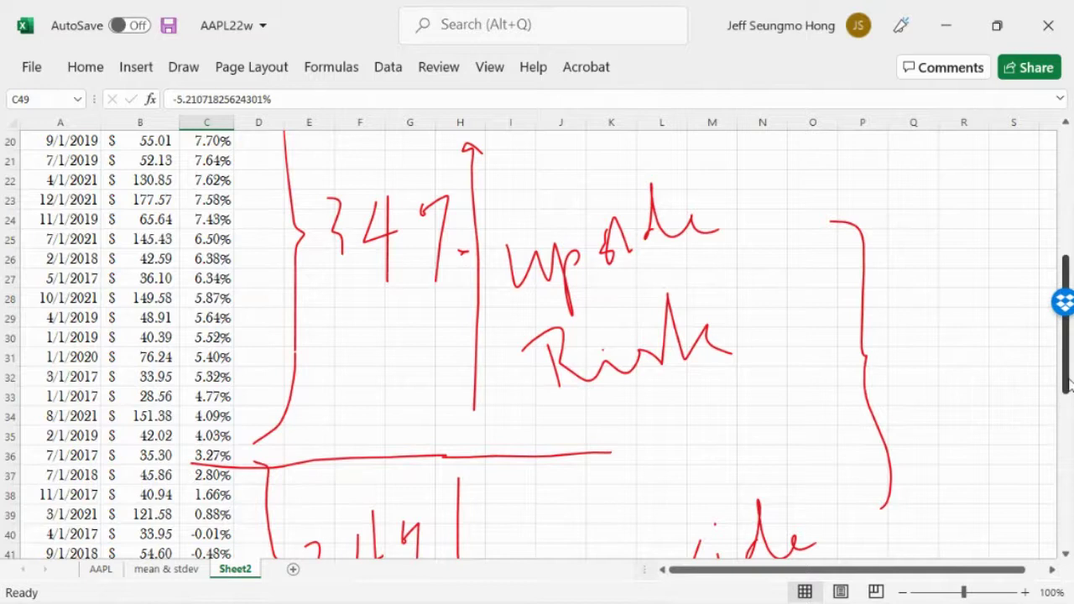
drag(1065, 372, 1067, 428)
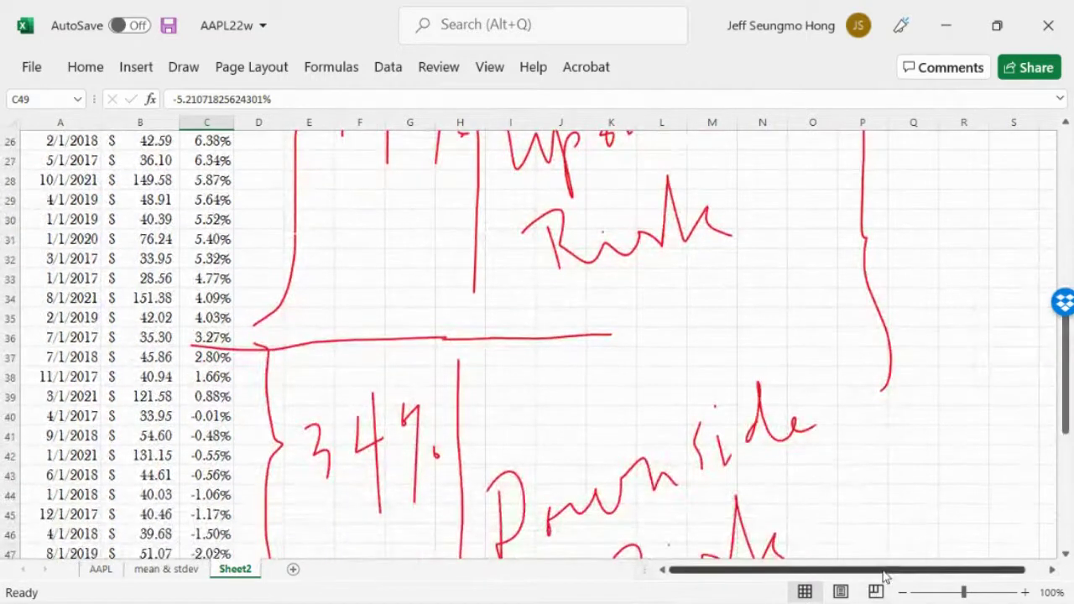
drag(887, 577, 948, 576)
mouse_move(828, 239)
mouse_down()
mouse_move(849, 295)
mouse_move(869, 217)
mouse_up()
mouse_move(906, 252)
mouse_down()
mouse_move(929, 220)
mouse_move(941, 285)
mouse_move(987, 272)
mouse_up()
click(966, 253)
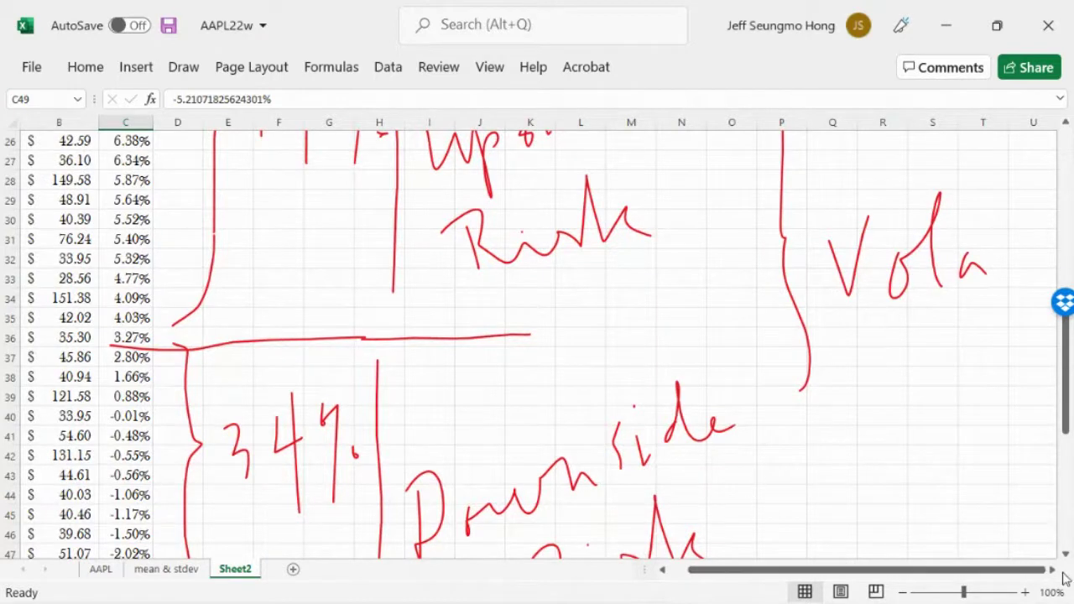
scroll(1061, 577, right, 4)
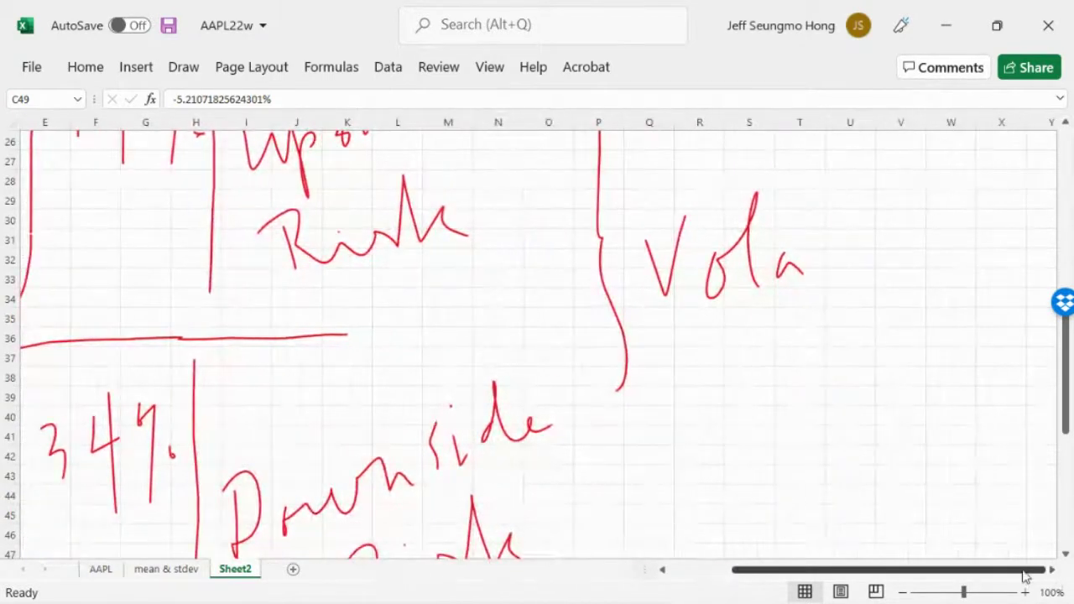
drag(810, 195, 829, 277)
click(847, 217)
mouse_move(803, 243)
mouse_down()
mouse_move(827, 235)
mouse_move(858, 276)
mouse_move(964, 257)
mouse_move(983, 356)
mouse_up()
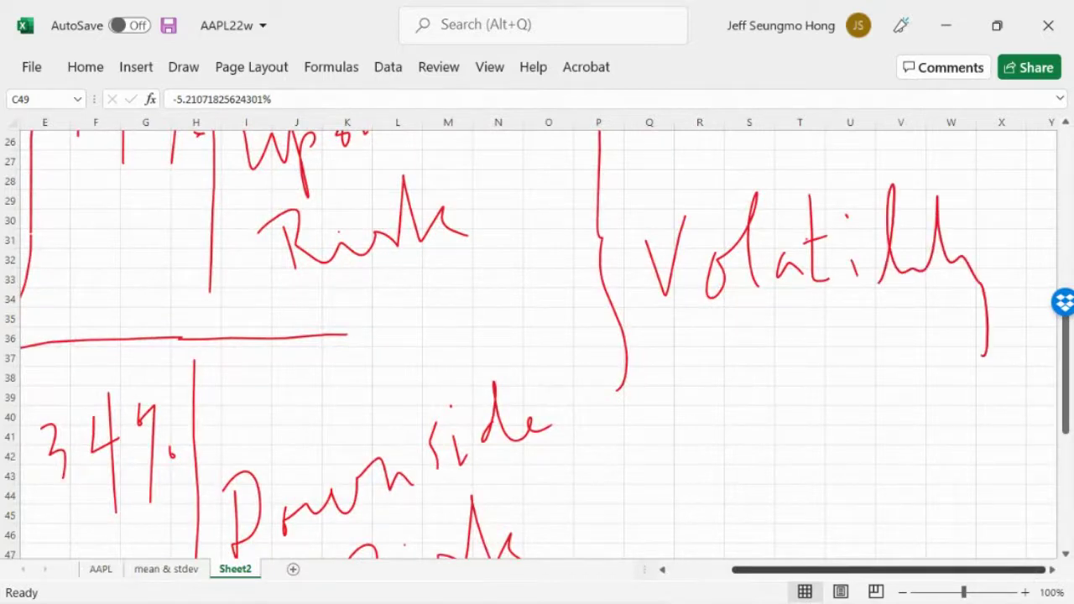
drag(928, 223, 958, 206)
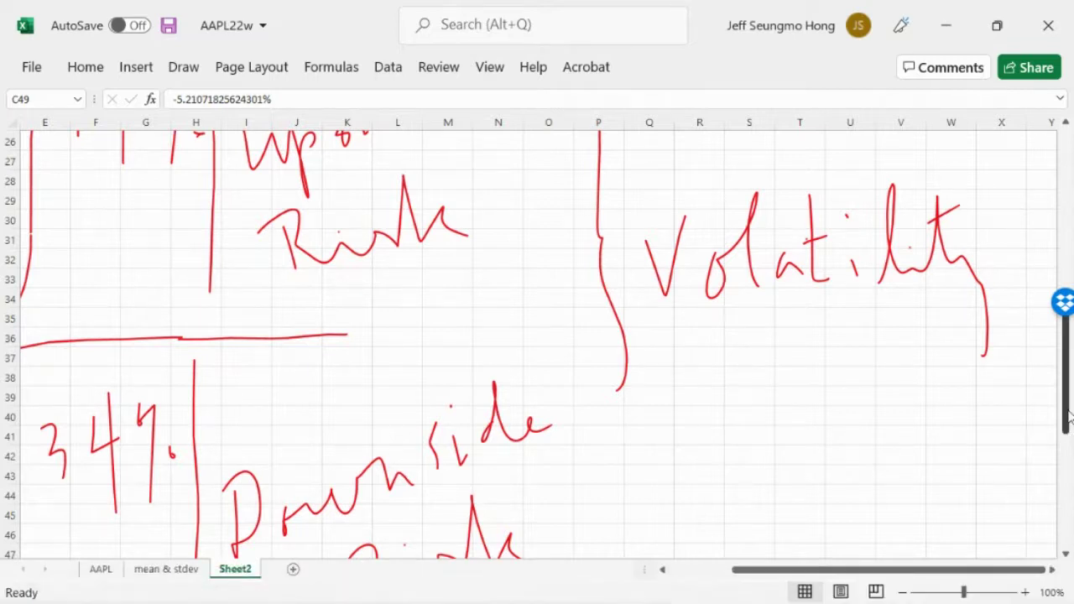
drag(1065, 423, 1049, 397)
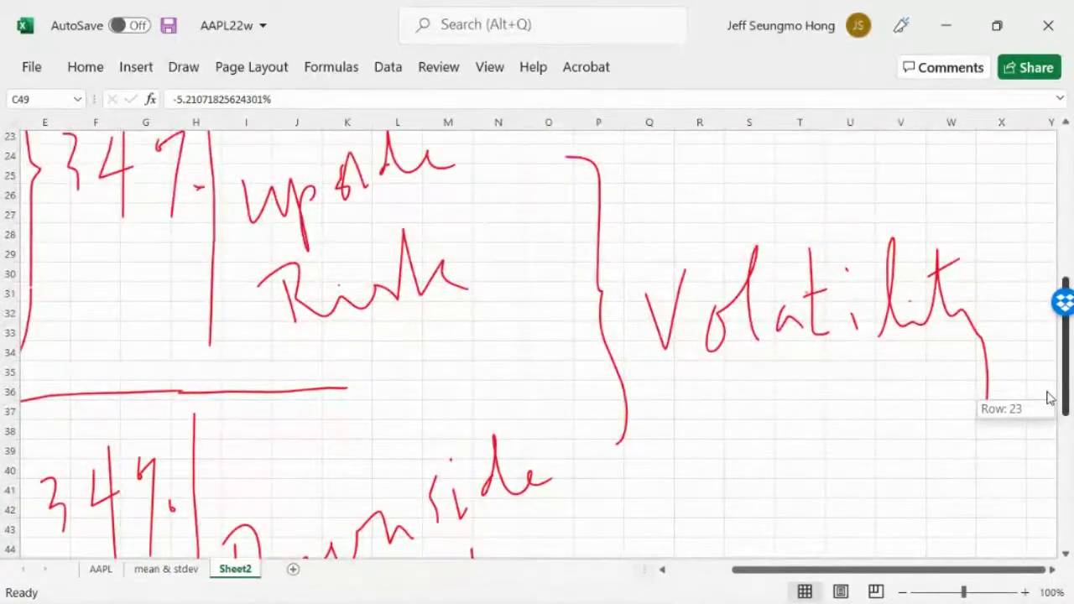